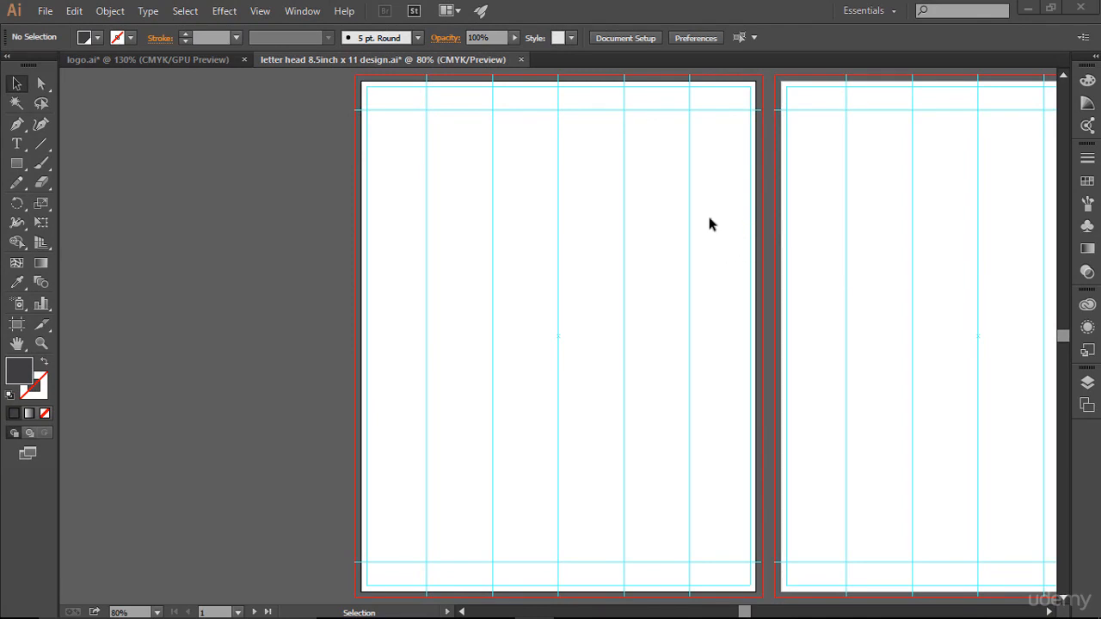
- Bring the JS logo group from logo.ai into the letterhead document
{"action": "left_click_drag", "start_coordinate": [895, 204], "coordinate": [691, 214]}
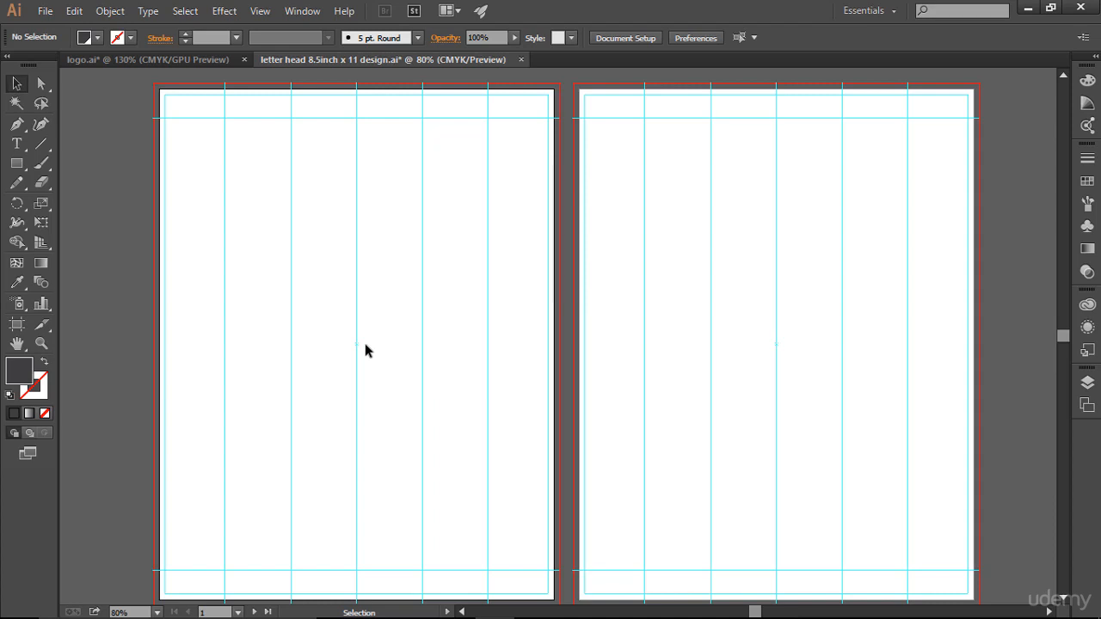
{"action": "key", "text": "a"}
{"action": "key", "text": "ctrl+0"}
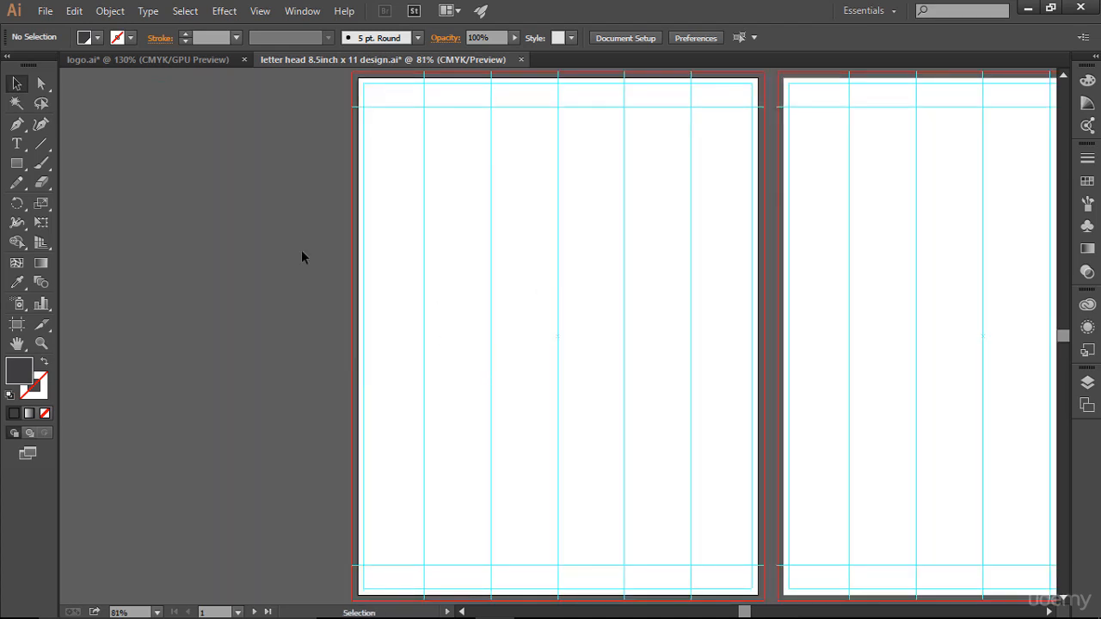
{"action": "left_click", "coordinate": [163, 62]}
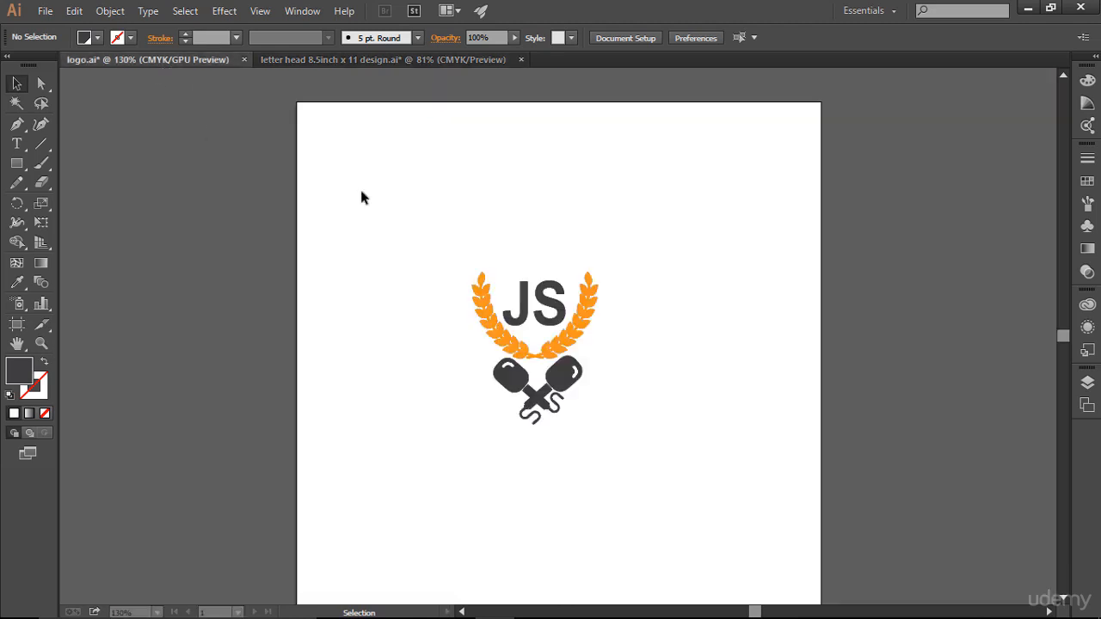
{"action": "left_click", "coordinate": [503, 338]}
{"action": "left_click_drag", "start_coordinate": [502, 338], "coordinate": [527, 274]}
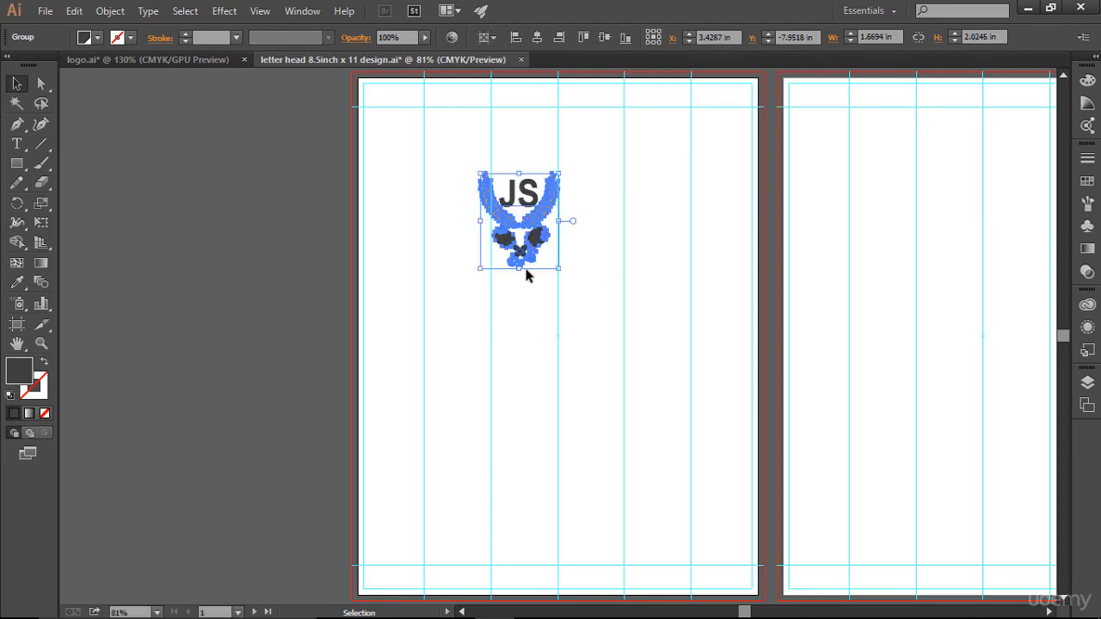
{"action": "left_click", "coordinate": [626, 295]}
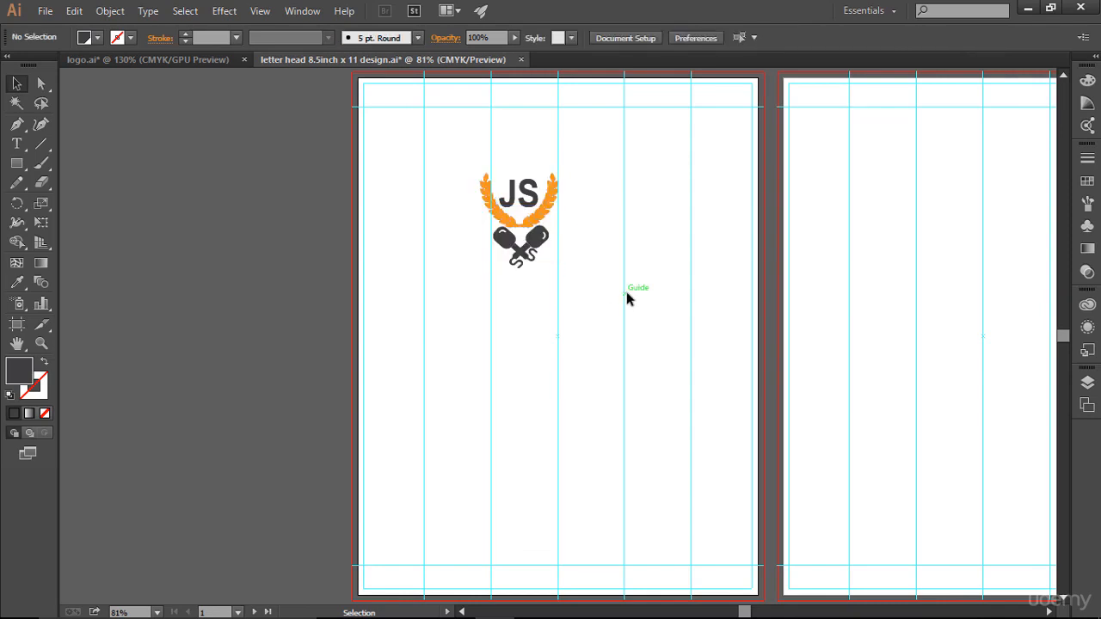
- Zoom into the top of the letterhead page and move the logo to the top-left corner
{"action": "key", "text": "z"}
{"action": "left_click_drag", "start_coordinate": [330, 74], "coordinate": [778, 272]}
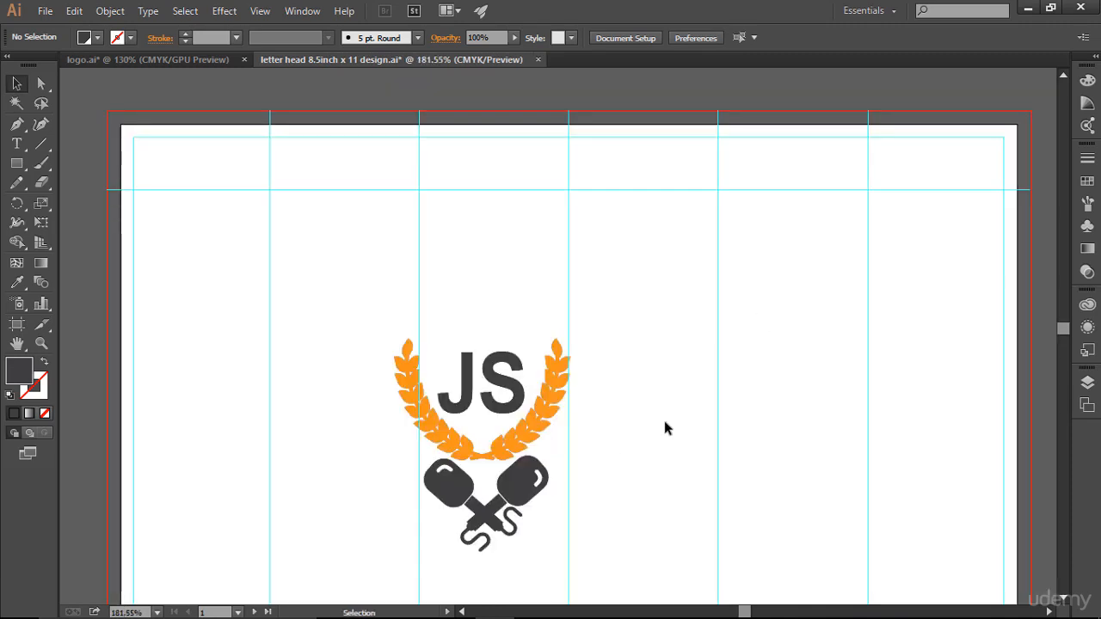
{"action": "left_click_drag", "start_coordinate": [482, 389], "coordinate": [507, 328]}
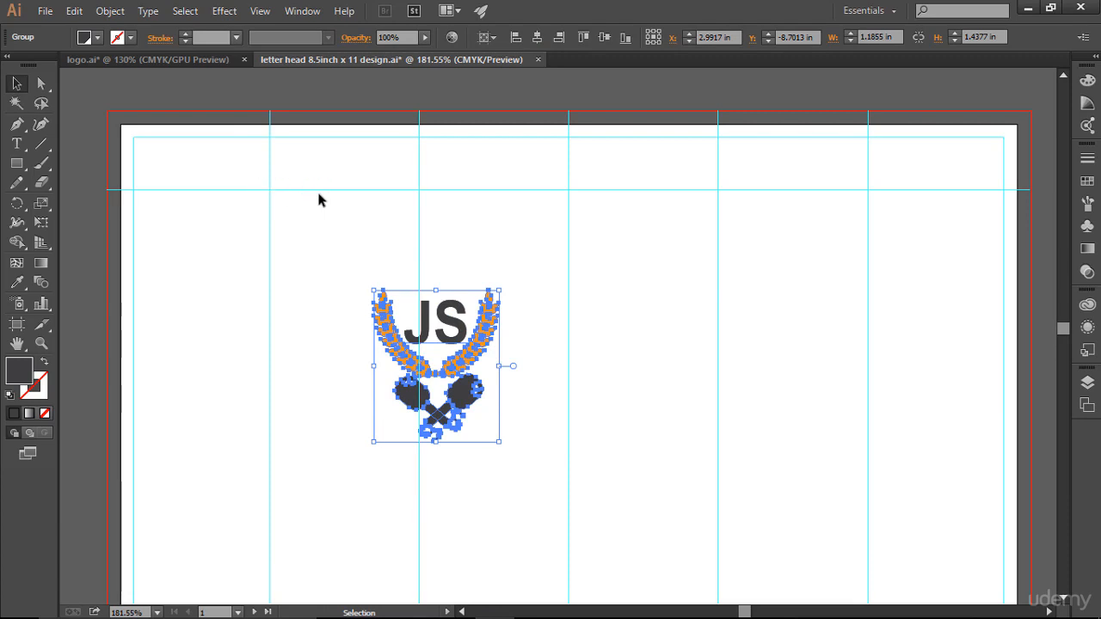
{"action": "left_click_drag", "start_coordinate": [395, 354], "coordinate": [165, 272]}
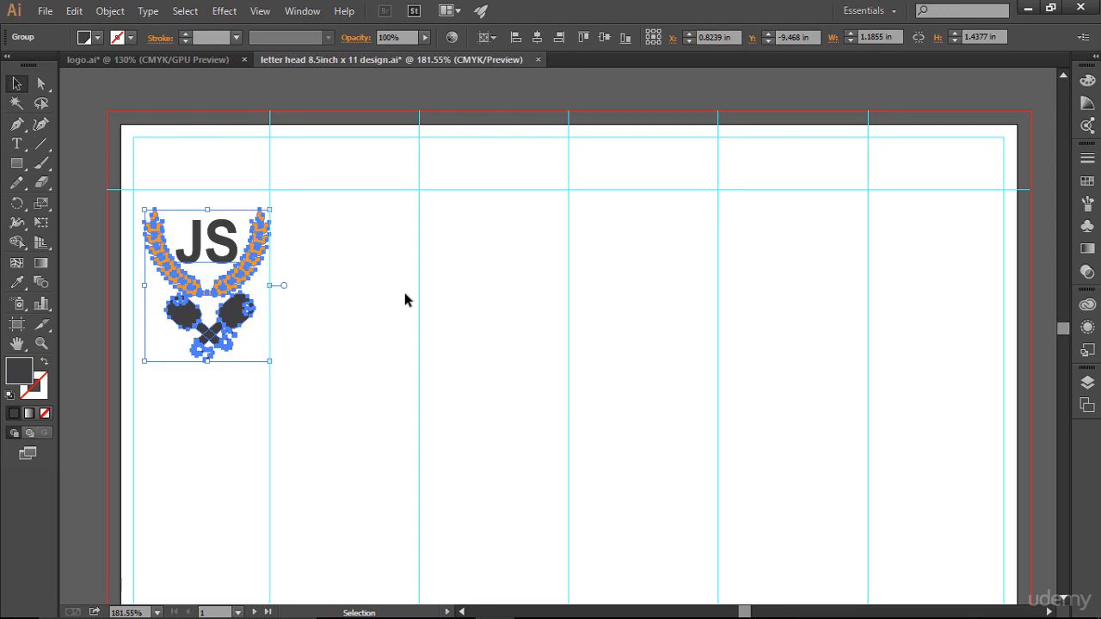
- Nudge the logo up to the top guide and scale it down to about 0.91 × 1.1 in
{"action": "key", "text": "Left"}
{"action": "key", "text": "Left"}
{"action": "key", "text": "Left"}
{"action": "key", "text": "Left"}
{"action": "key", "text": "Up"}
{"action": "key", "text": "Up"}
{"action": "key", "text": "Up"}
{"action": "key", "text": "Up"}
{"action": "key", "text": "Up"}
{"action": "key", "text": "Up"}
{"action": "key", "text": "Up"}
{"action": "key", "text": "Up"}
{"action": "key", "text": "Up"}
{"action": "key", "text": "Up"}
{"action": "key", "text": "Up"}
{"action": "key", "text": "Up"}
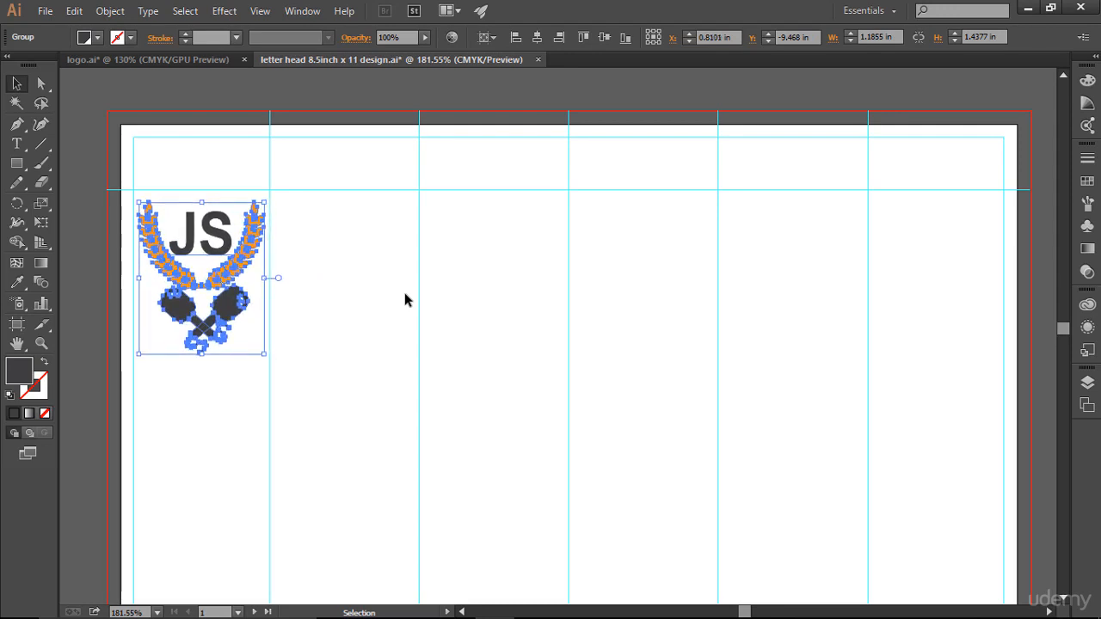
{"action": "key", "text": "Up"}
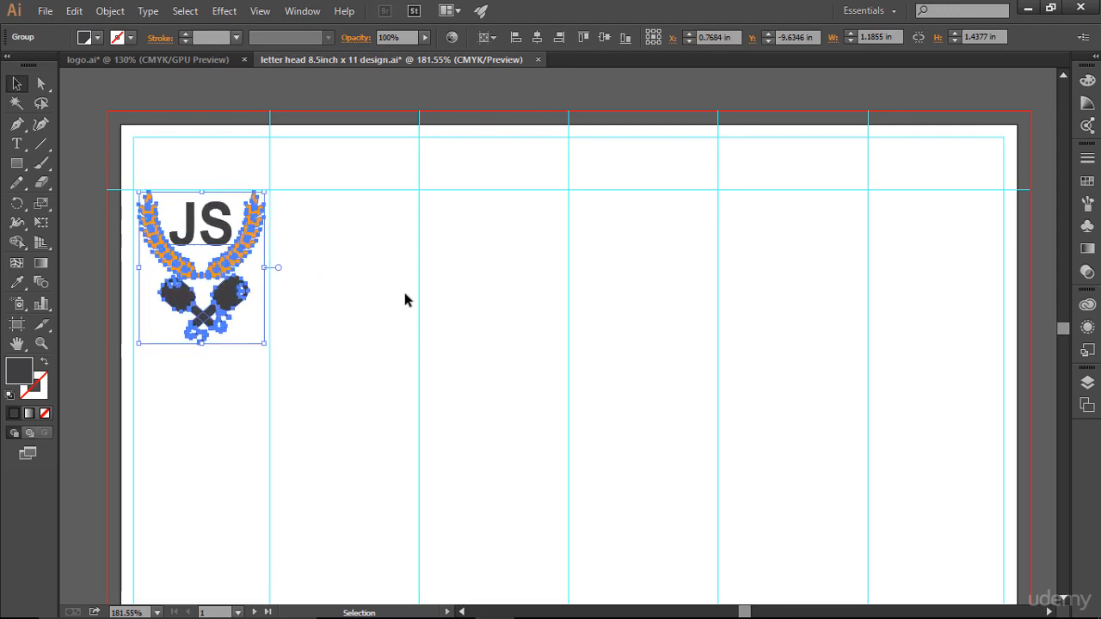
{"action": "left_click", "coordinate": [405, 293]}
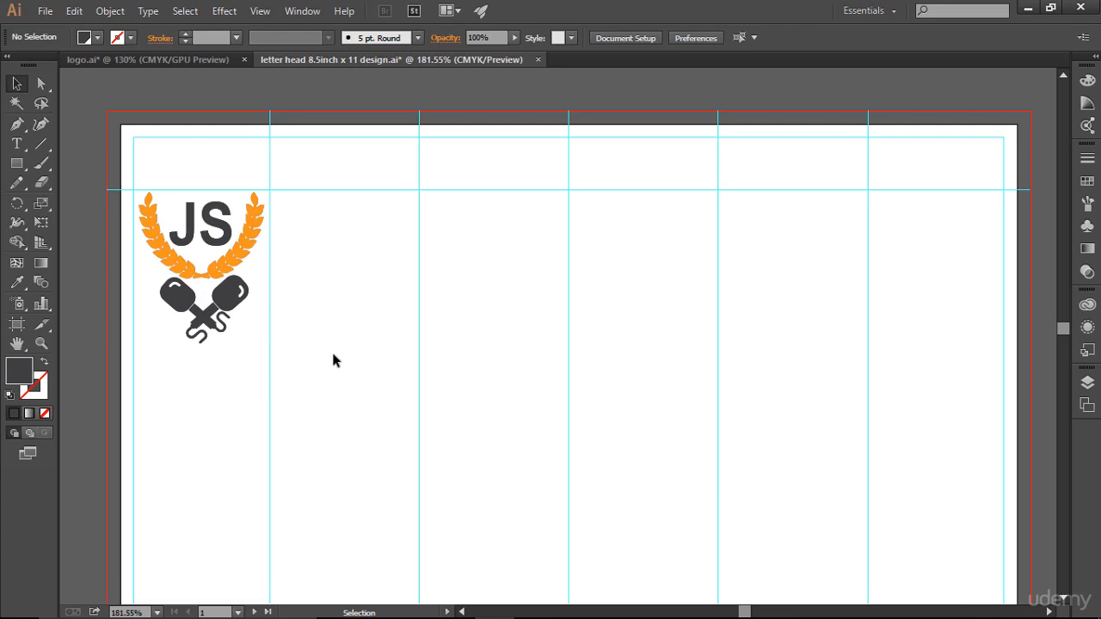
{"action": "left_click_drag", "start_coordinate": [256, 255], "coordinate": [249, 213]}
{"action": "left_click", "coordinate": [416, 291]}
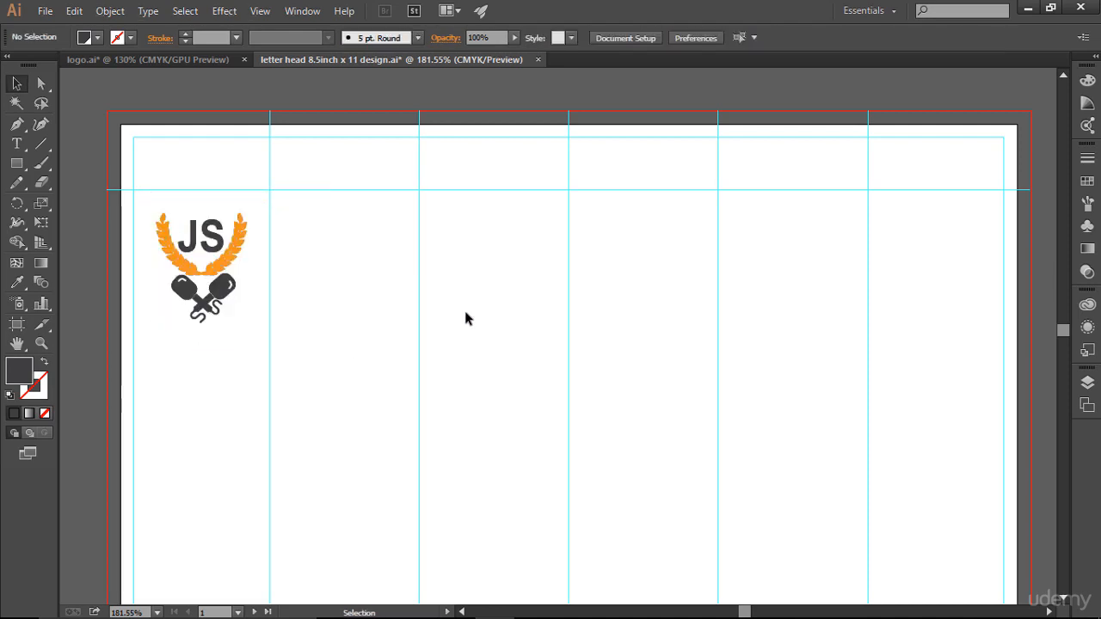
- Nudge the JS logo up two arrow-key steps within the top-left corner
{"action": "scroll", "coordinate": [464, 317], "scroll_direction": "down", "scroll_amount": 2}
{"action": "scroll", "coordinate": [465, 318], "scroll_direction": "up", "scroll_amount": 1}
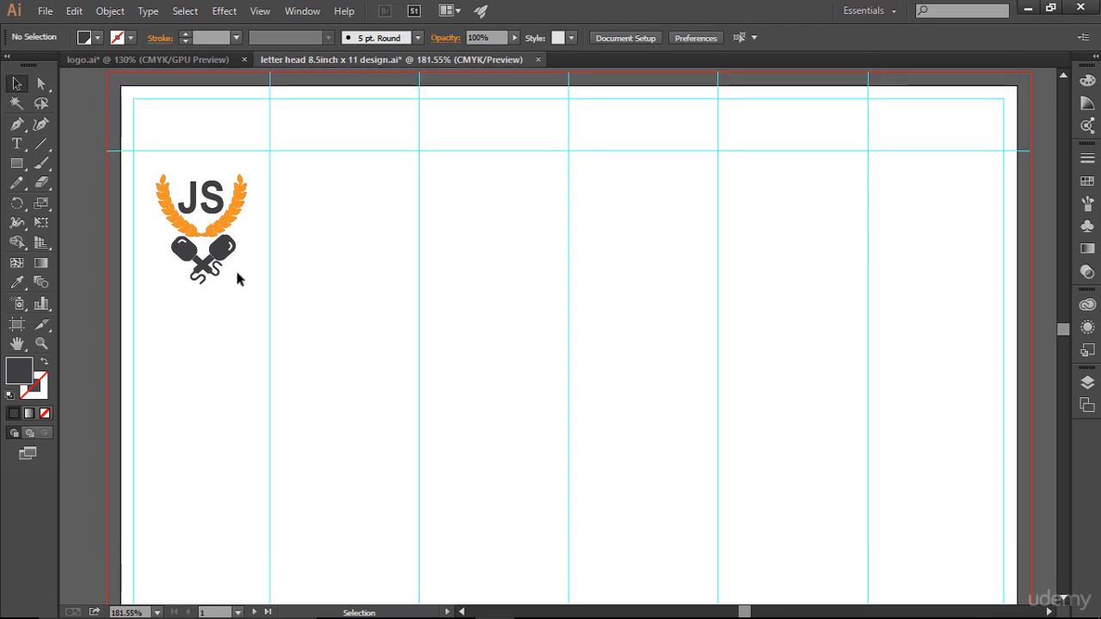
{"action": "left_click", "coordinate": [220, 234]}
{"action": "key", "text": "Up"}
{"action": "key", "text": "Up"}
{"action": "key", "text": "Up"}
{"action": "key", "text": "Up"}
{"action": "key", "text": "Up"}
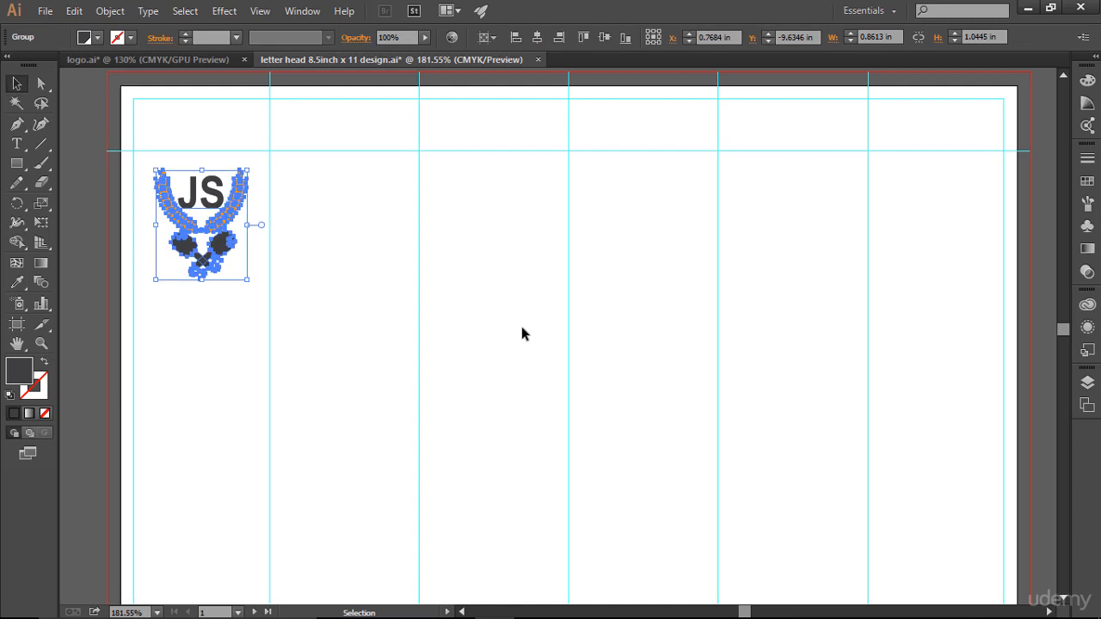
{"action": "key", "text": "Up"}
{"action": "key", "text": "Up"}
{"action": "key", "text": "Up"}
{"action": "left_click", "coordinate": [522, 328]}
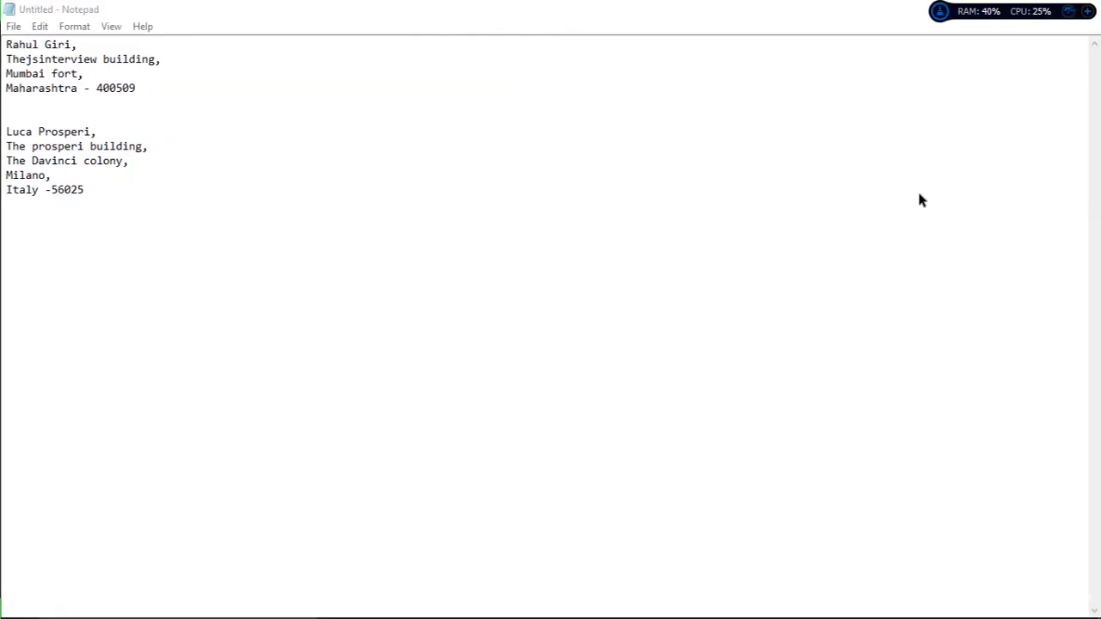
- In Notepad, select the first four-line address block
{"action": "left_click", "coordinate": [149, 81]}
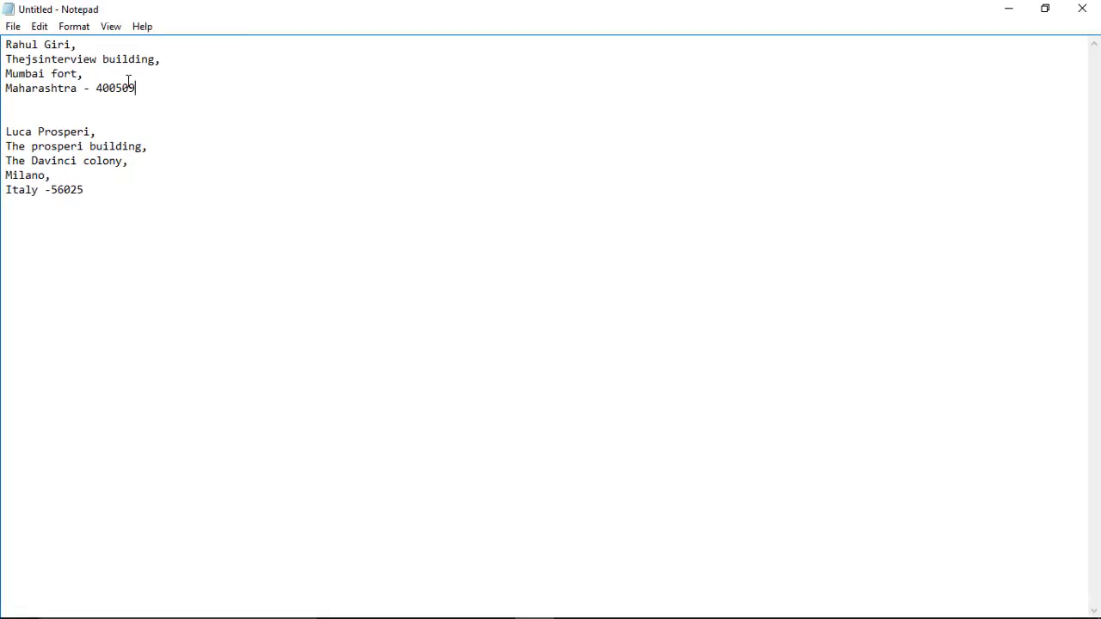
{"action": "left_click_drag", "start_coordinate": [134, 87], "coordinate": [2, 39]}
{"action": "key", "text": "ctrl+c"}
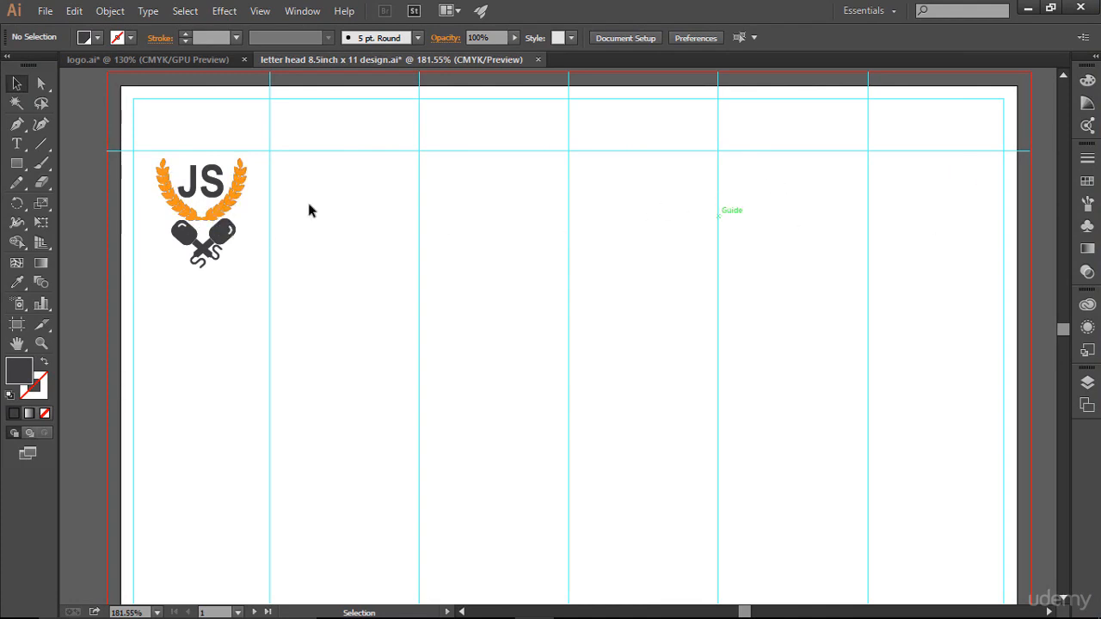
- Paste the copied address into a new text frame drawn at the top-right guides
{"action": "left_click_drag", "start_coordinate": [18, 145], "coordinate": [76, 148]}
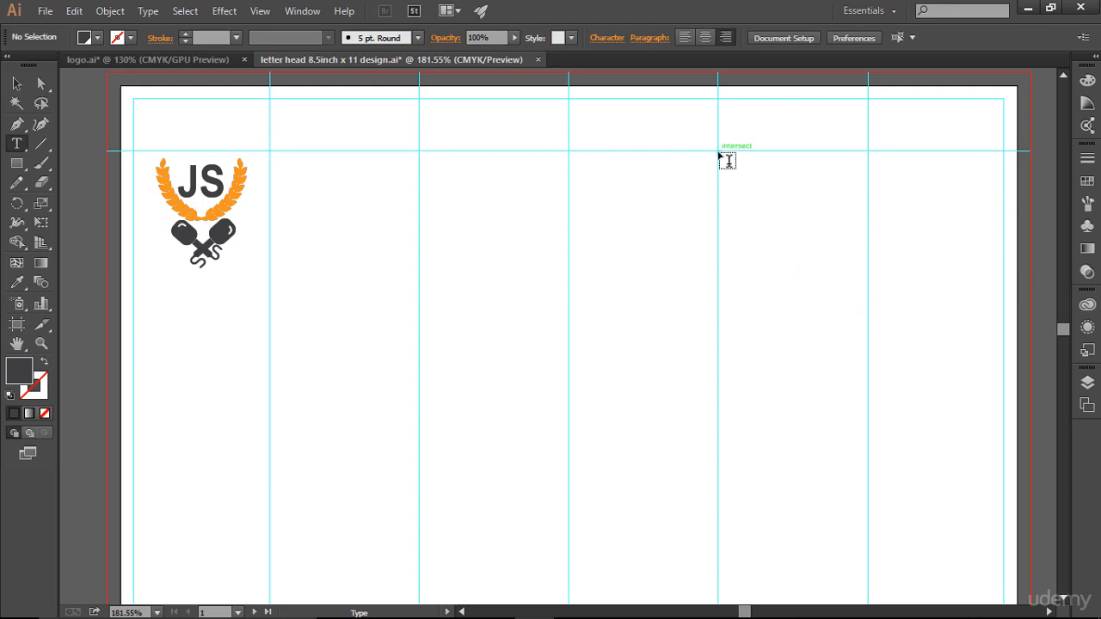
{"action": "left_click_drag", "start_coordinate": [719, 152], "coordinate": [1002, 327]}
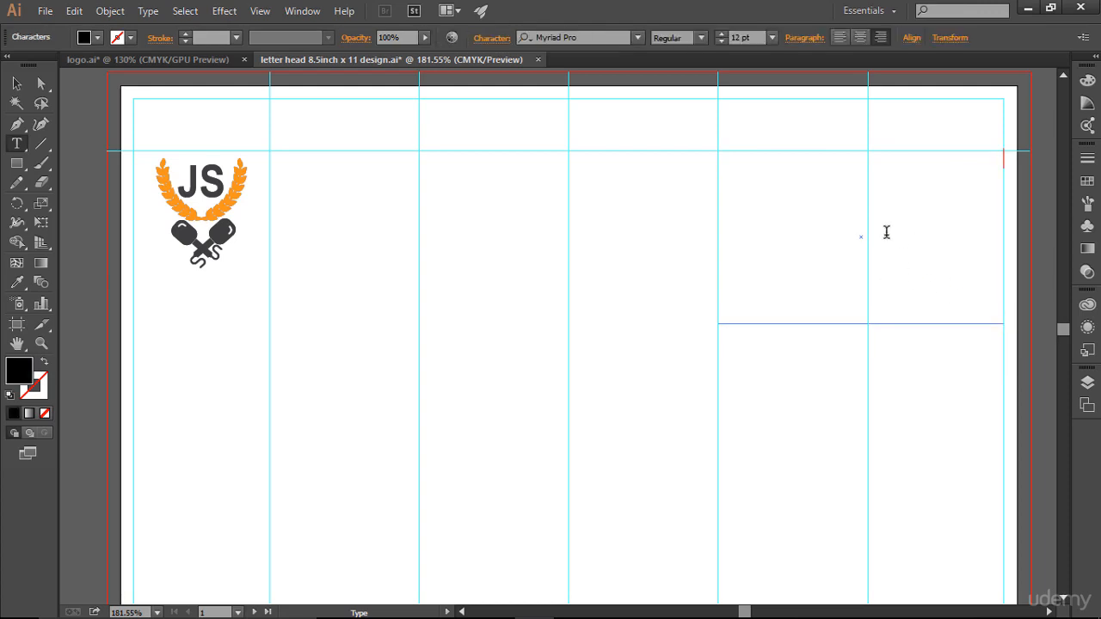
{"action": "key", "text": "ctrl+v"}
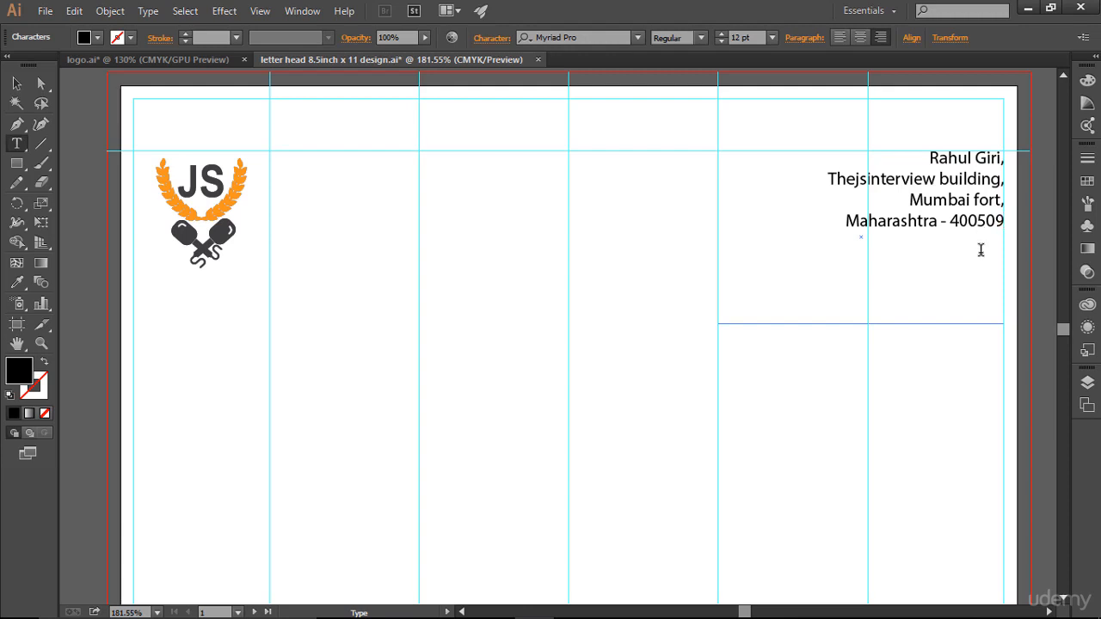
{"action": "key", "text": "Escape"}
- Set the whole address in the Arial font
{"action": "left_click", "coordinate": [981, 249]}
{"action": "key", "text": "ctrl+a"}
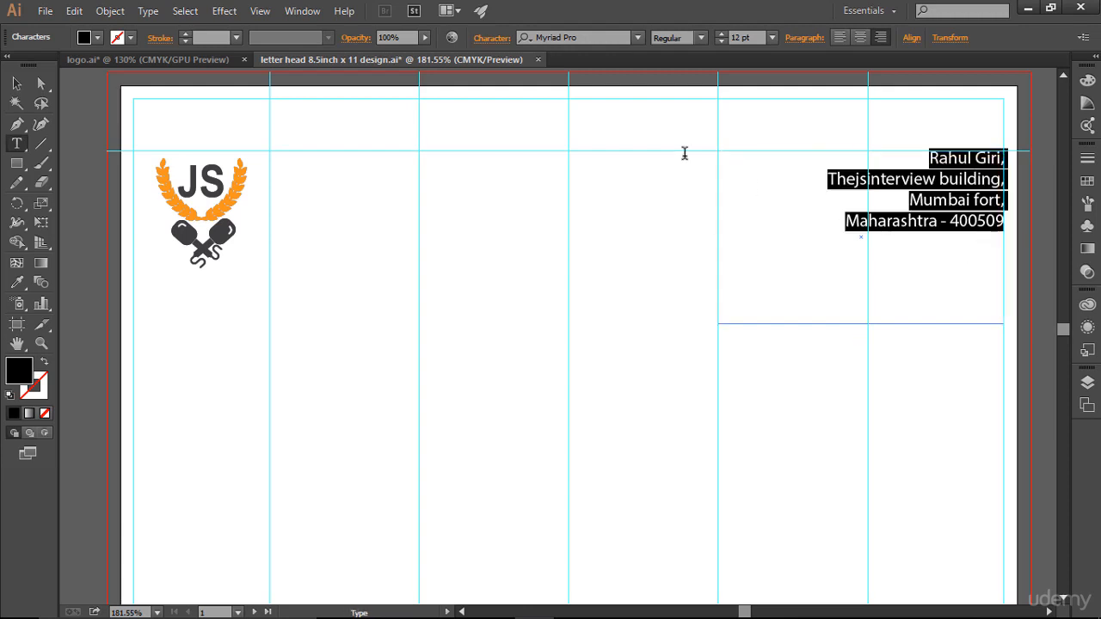
{"action": "left_click", "coordinate": [597, 37]}
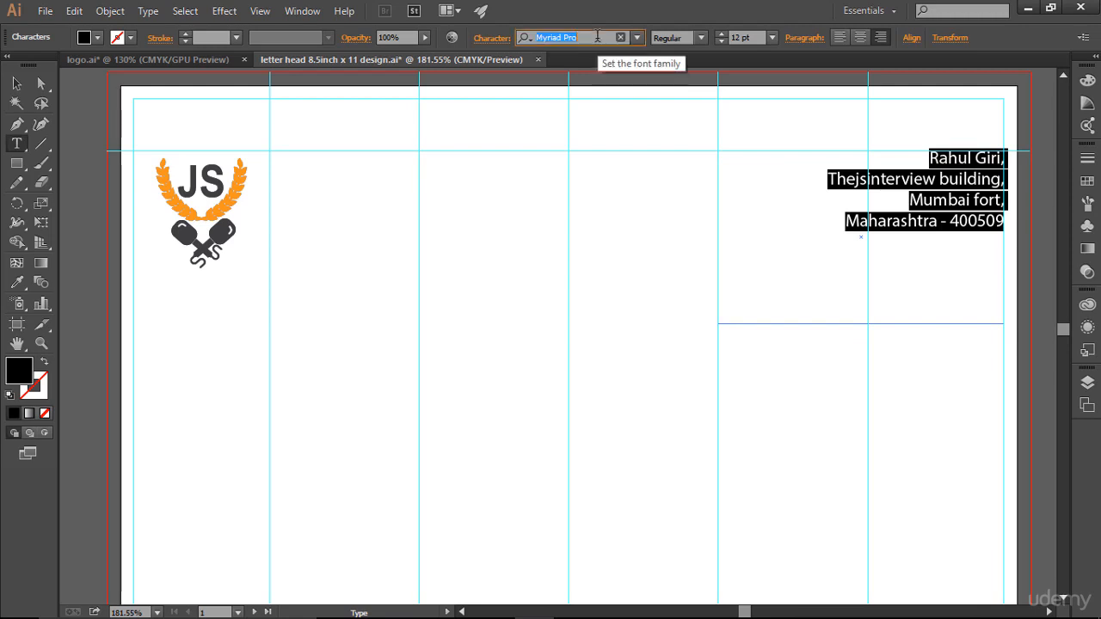
{"action": "type", "text": "Arial"}
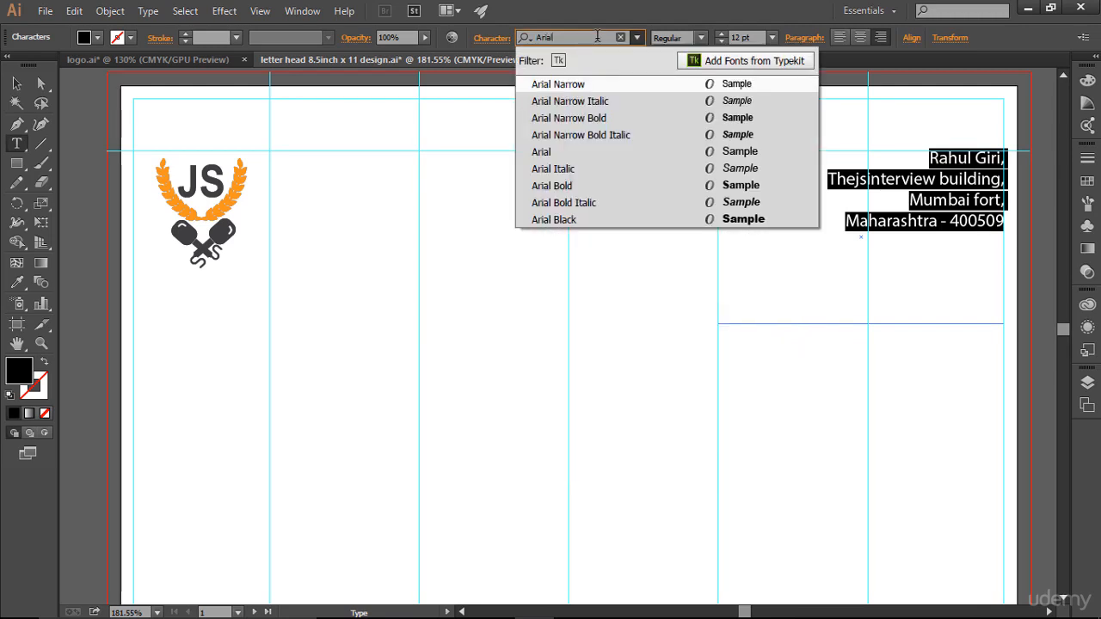
{"action": "key", "text": "Down"}
{"action": "key", "text": "Down"}
{"action": "key", "text": "Down"}
{"action": "key", "text": "Down"}
{"action": "key", "text": "Return"}
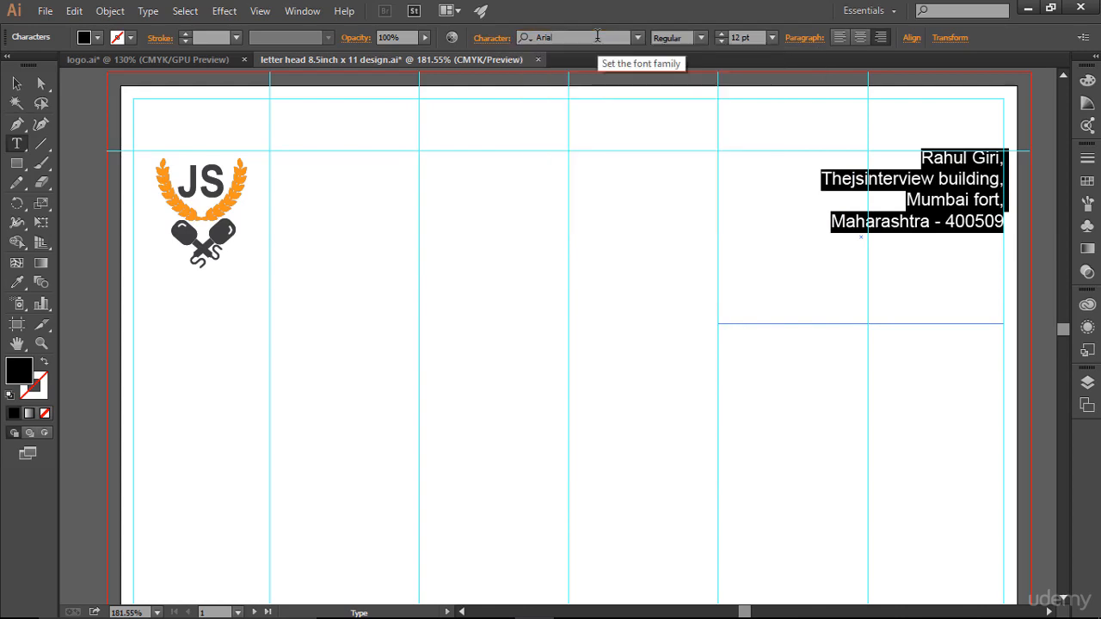
{"action": "left_click", "coordinate": [936, 282]}
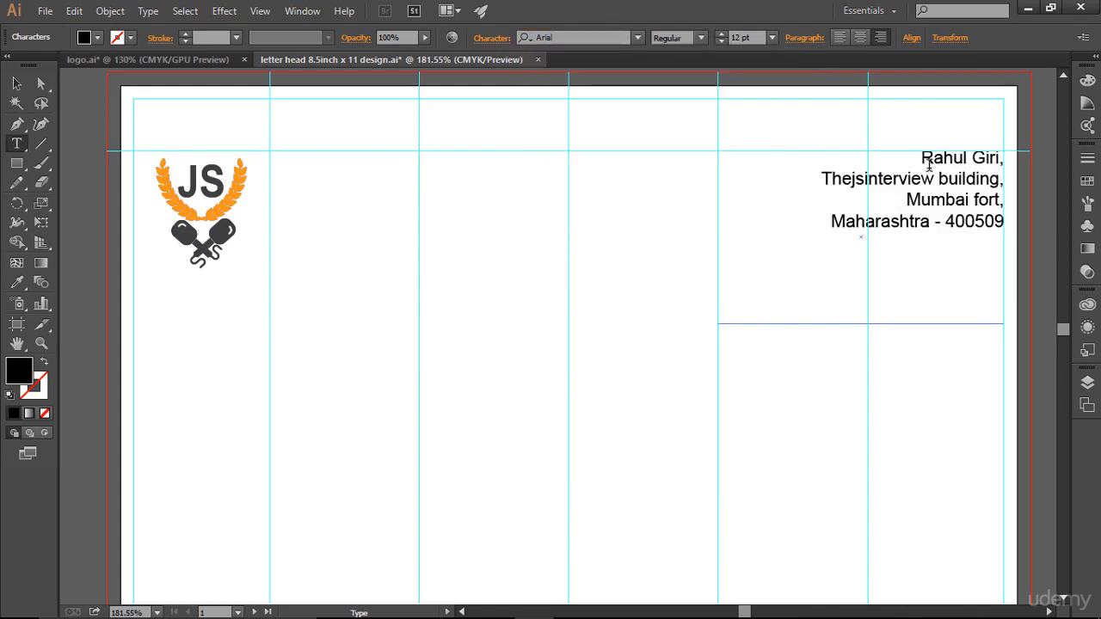
- Move the address frame down two nudges and shrink the frame to fit the text
{"action": "left_click", "coordinate": [18, 85]}
{"action": "key", "text": "Down"}
{"action": "key", "text": "Down"}
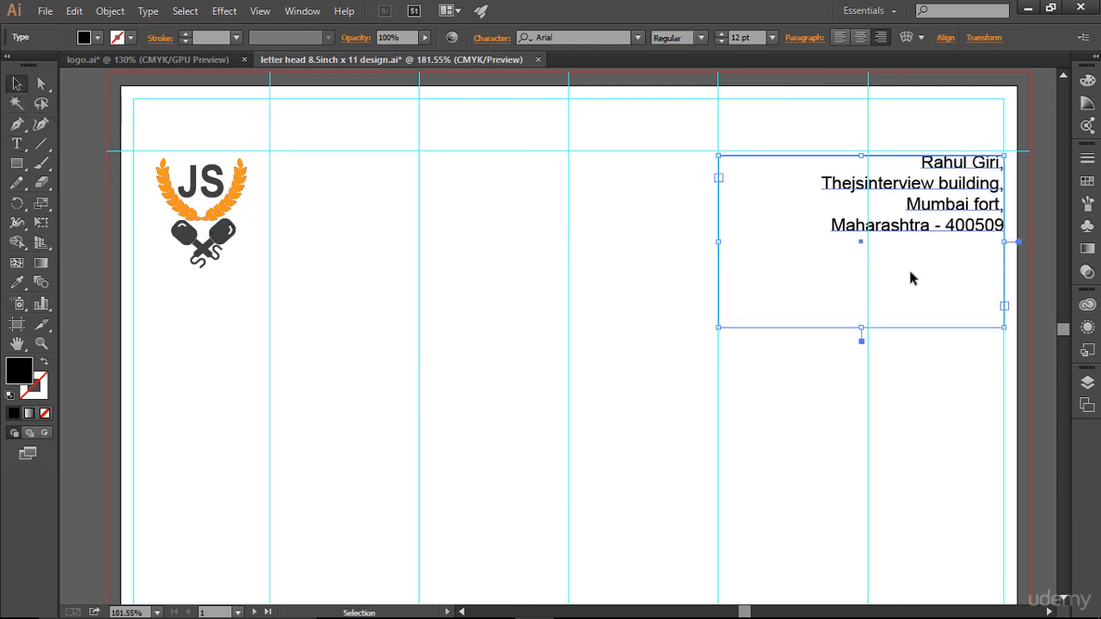
{"action": "key", "text": "Down"}
{"action": "key", "text": "Down"}
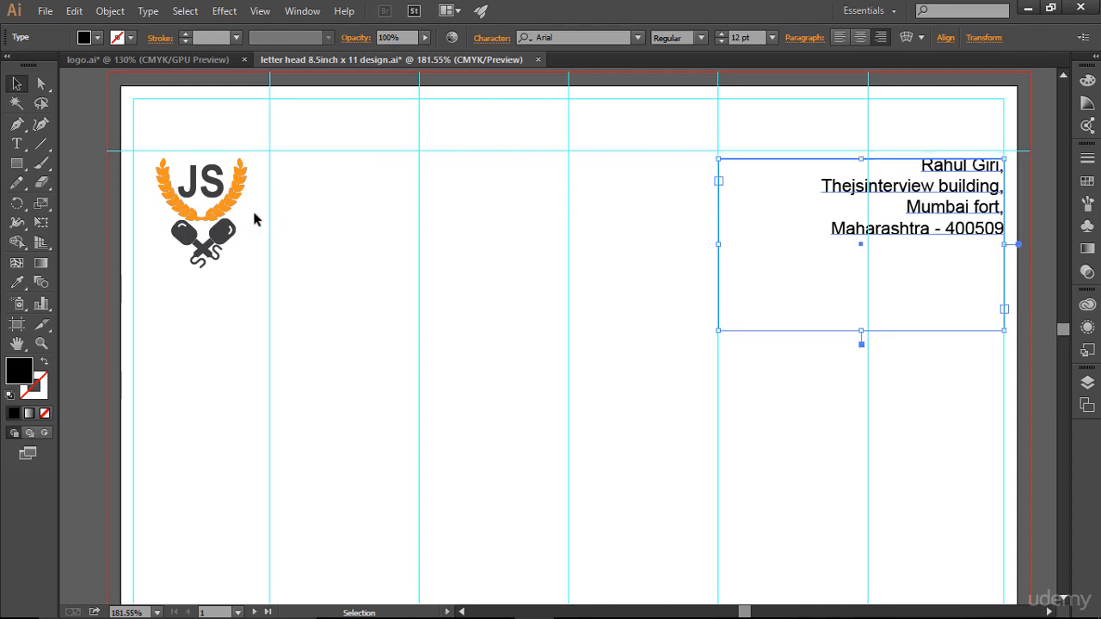
{"action": "left_click_drag", "start_coordinate": [862, 330], "coordinate": [857, 276]}
{"action": "left_click", "coordinate": [940, 355]}
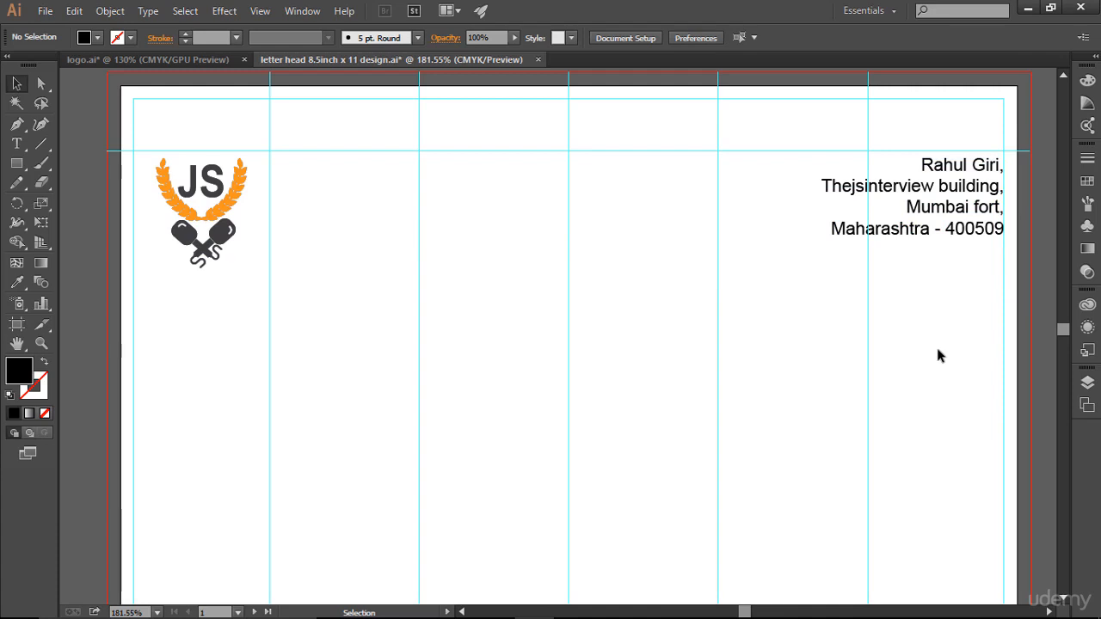
- Show the layout guides and zoom the letterhead to 150%
{"action": "key", "text": "ctrl+0"}
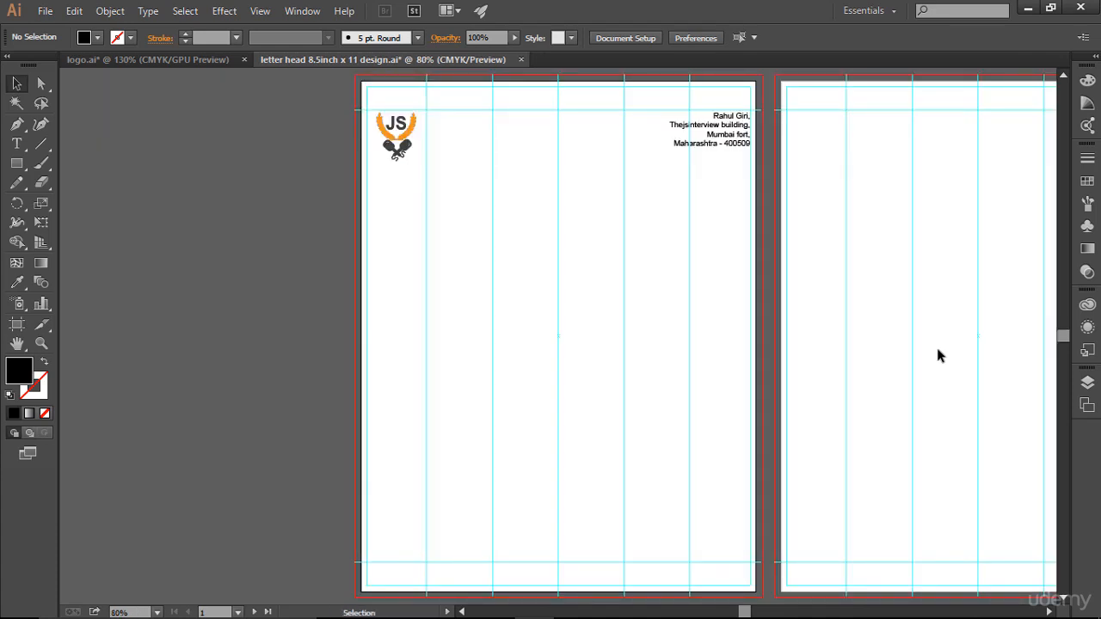
{"action": "key", "text": "ctrl+semicolon"}
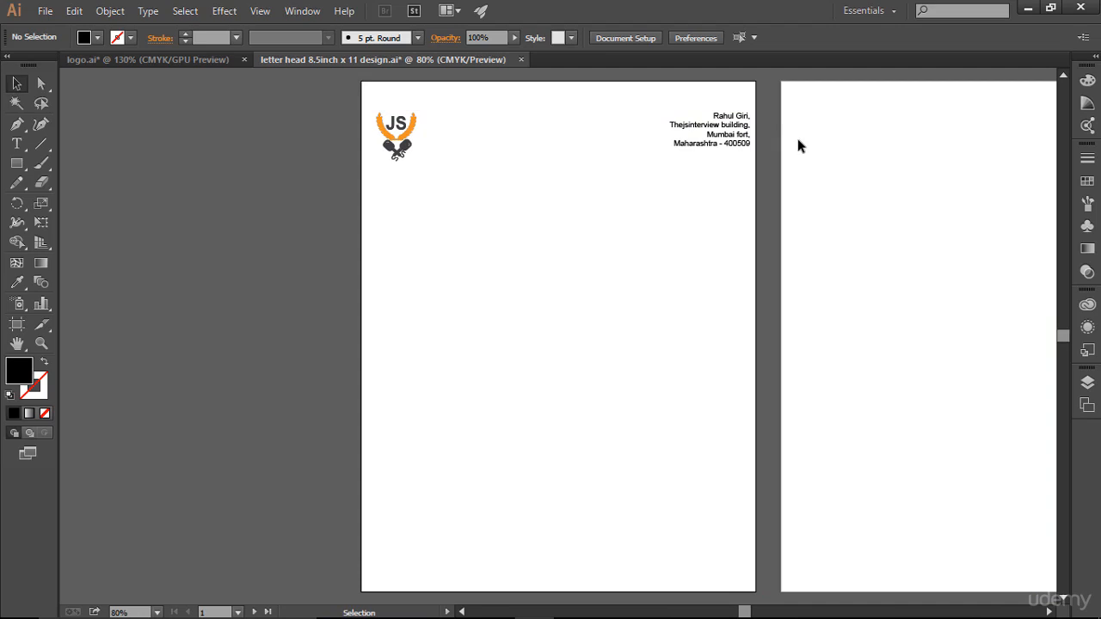
{"action": "key", "text": "ctrl"}
{"action": "key", "text": "ctrl+semicolon"}
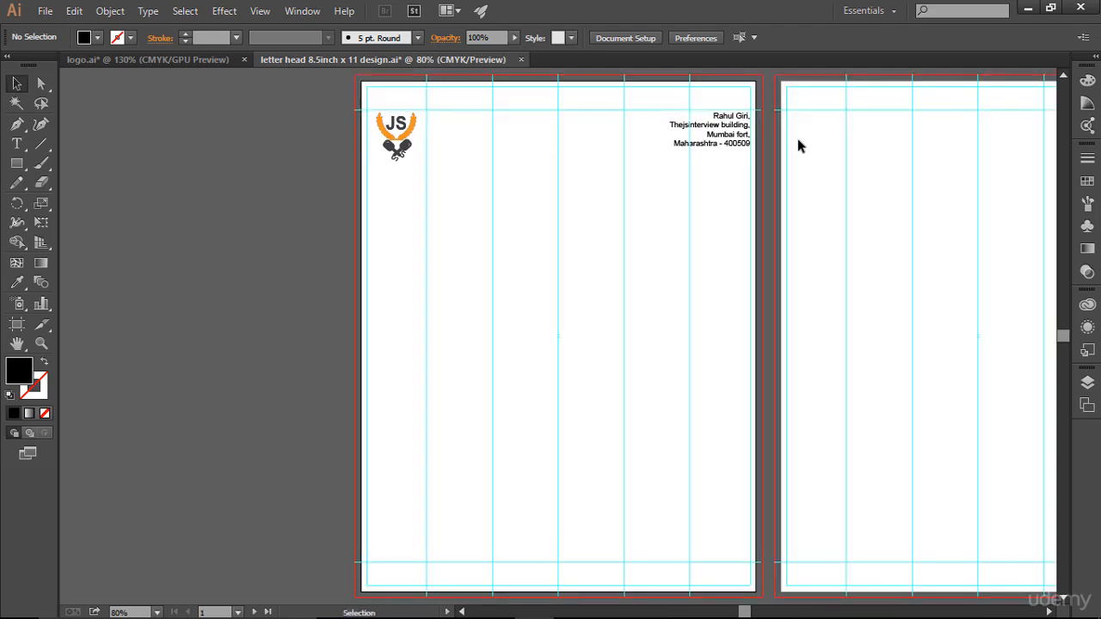
{"action": "key", "text": "ctrl+equal"}
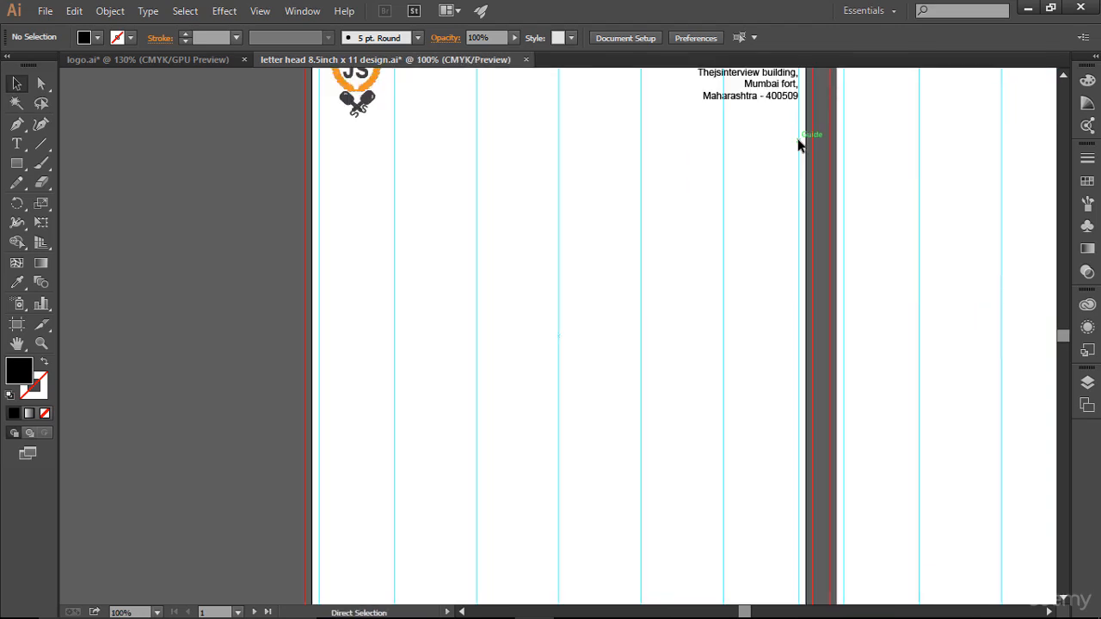
{"action": "key", "text": "ctrl+equal"}
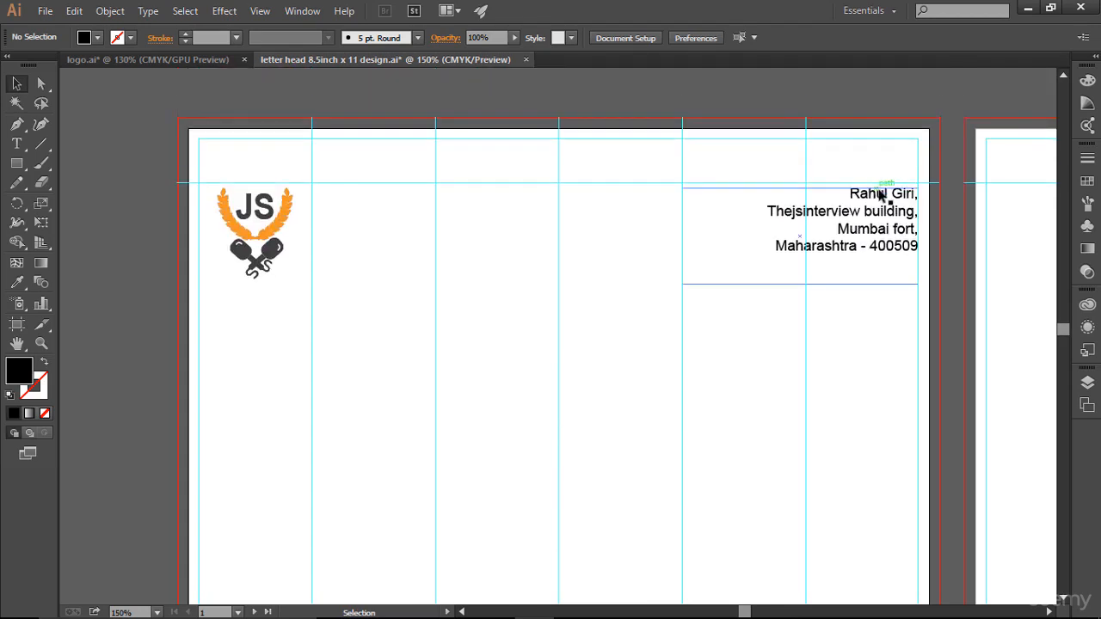
- Nudge the sender address four steps left and one step down, inside the right margin guide
{"action": "left_click", "coordinate": [884, 193]}
{"action": "key", "text": "Left"}
{"action": "key", "text": "Left"}
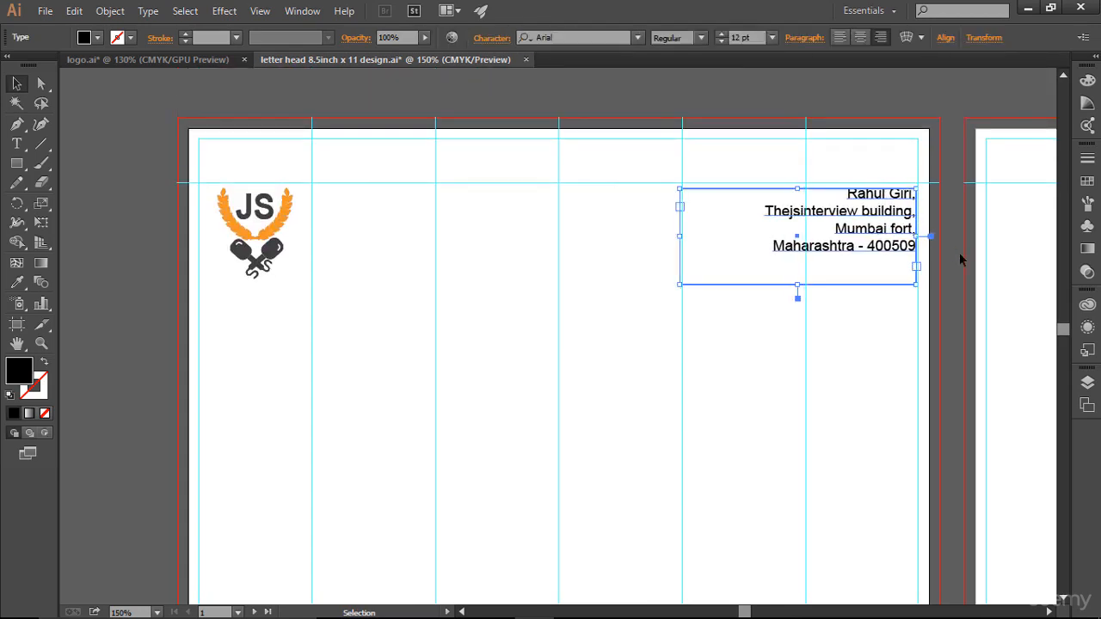
{"action": "key", "text": "Left"}
{"action": "key", "text": "Left"}
{"action": "key", "text": "Left"}
{"action": "key", "text": "Left"}
{"action": "key", "text": "Left"}
{"action": "key", "text": "Left"}
{"action": "key", "text": "Left"}
{"action": "key", "text": "Left"}
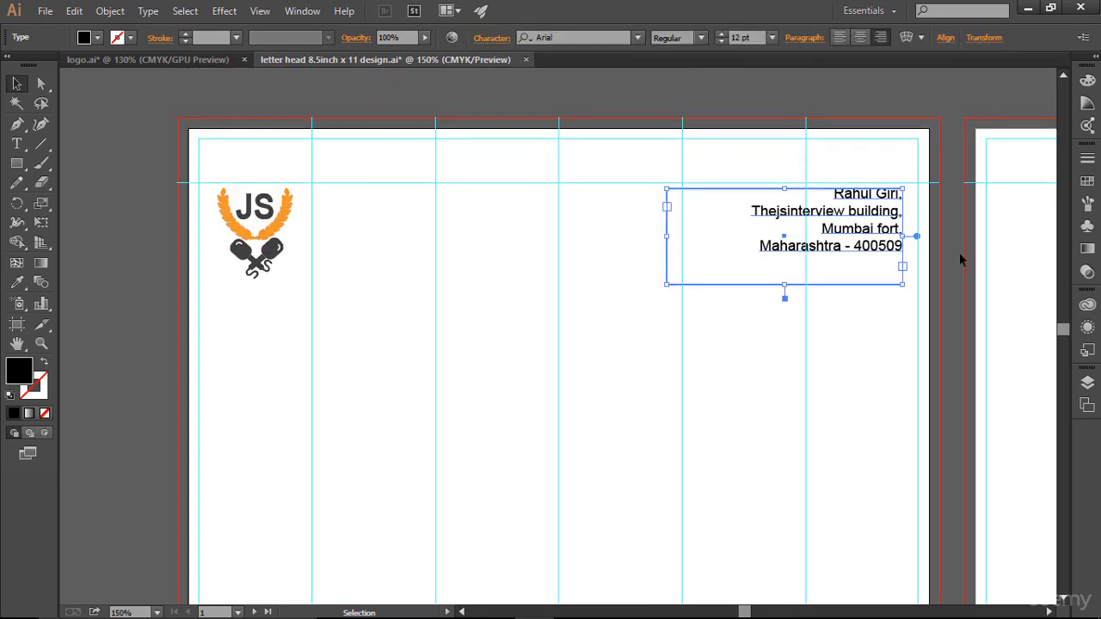
{"action": "key", "text": "Left"}
{"action": "key", "text": "Left"}
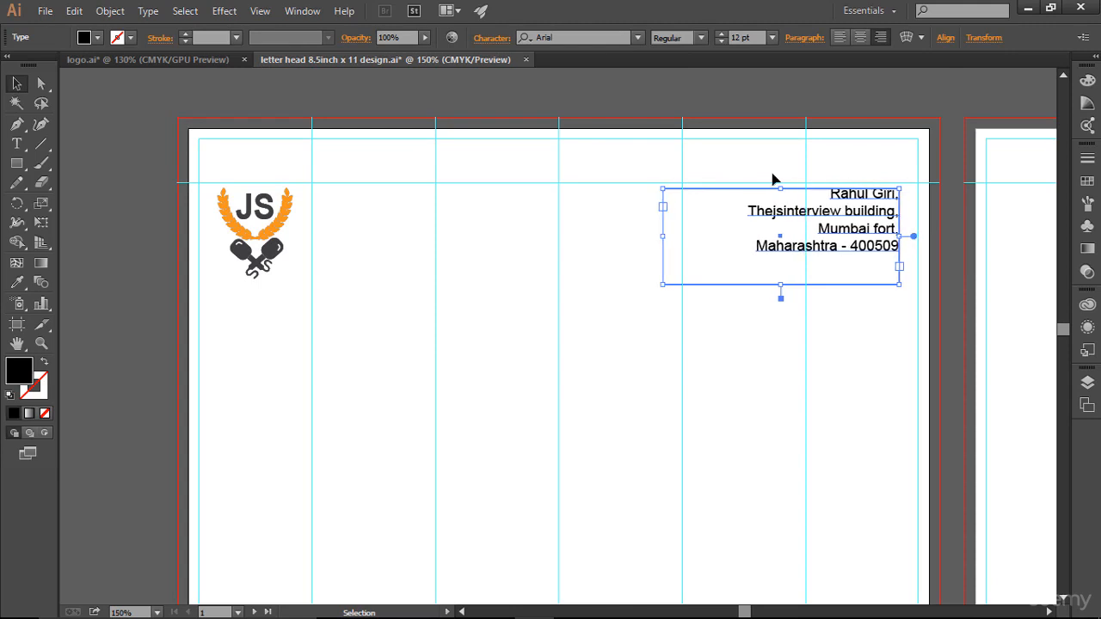
{"action": "key", "text": "Left"}
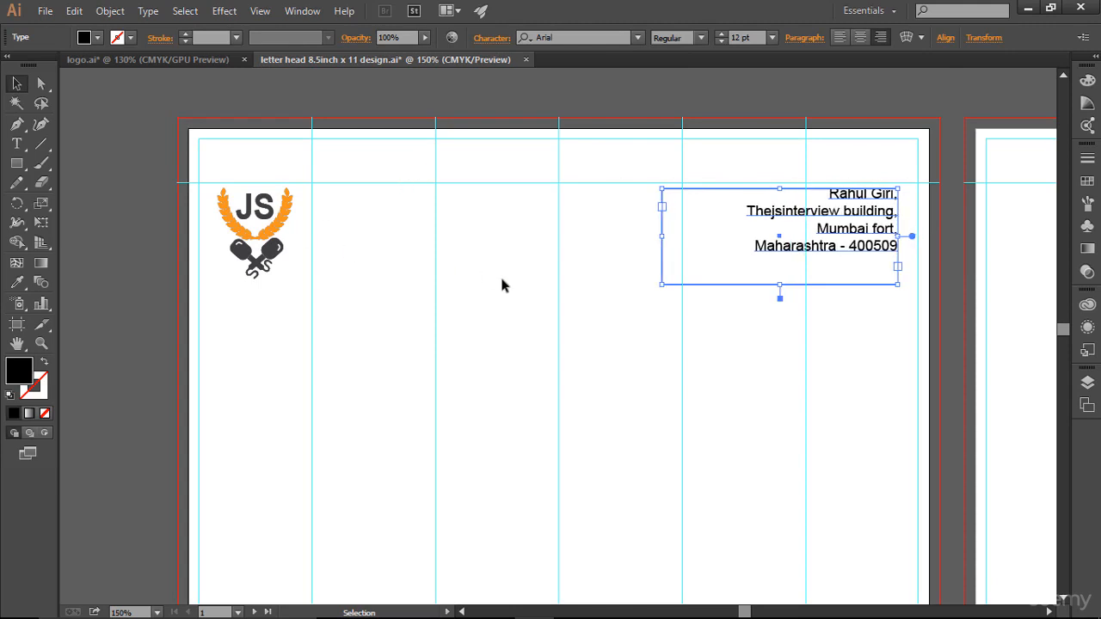
{"action": "left_click", "coordinate": [823, 349]}
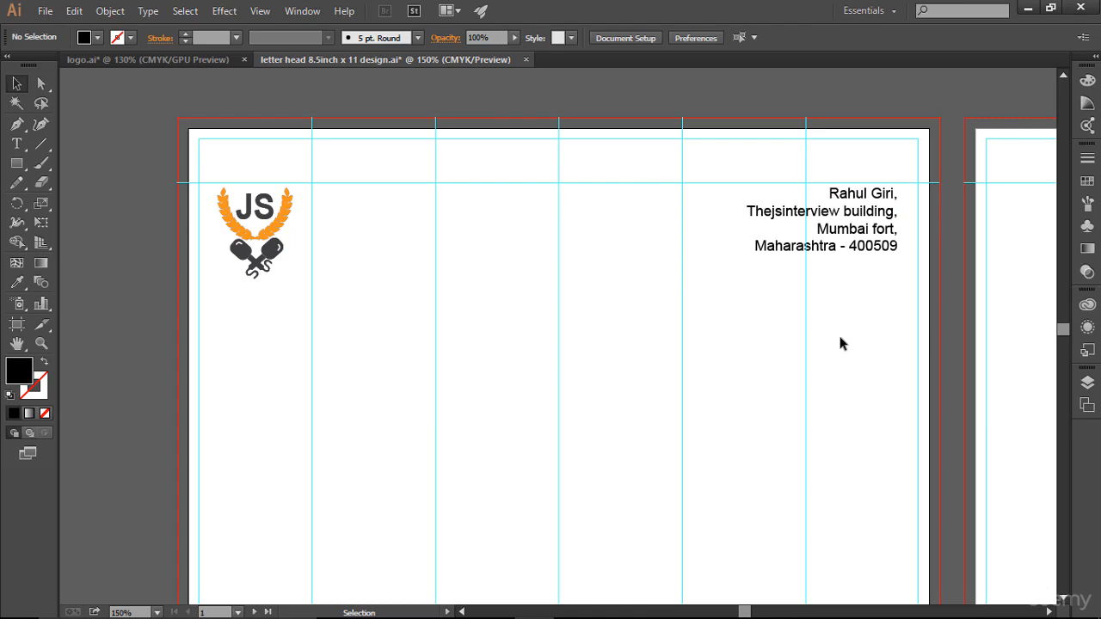
{"action": "left_click", "coordinate": [887, 247]}
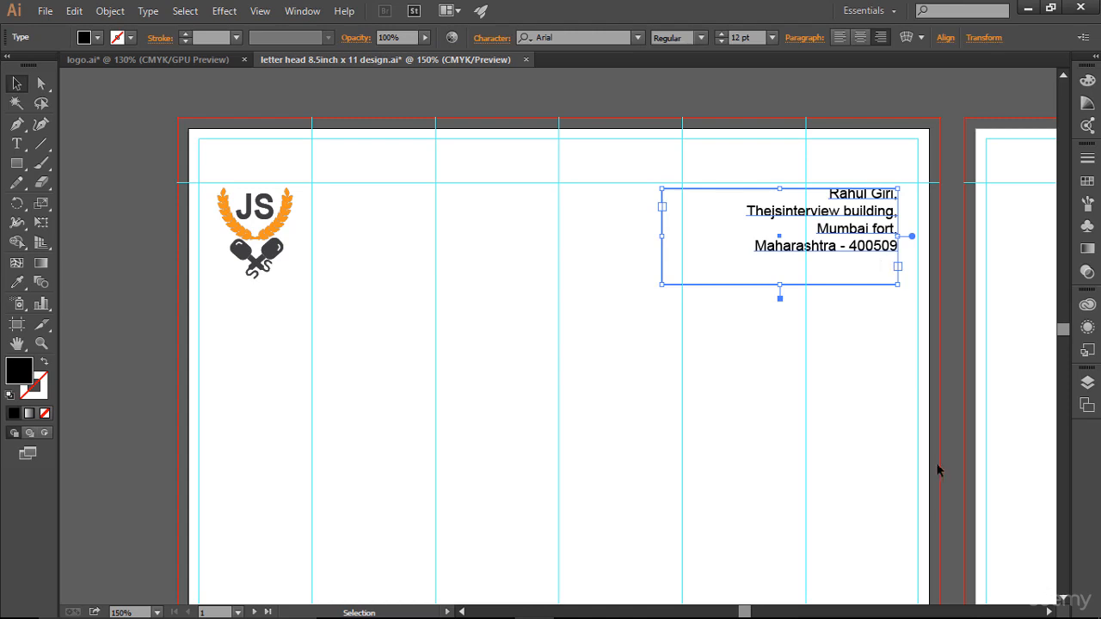
{"action": "key", "text": "Down"}
{"action": "key", "text": "Down"}
{"action": "left_click", "coordinate": [867, 415]}
{"action": "scroll", "coordinate": [867, 415], "scroll_direction": "down", "scroll_amount": 3}
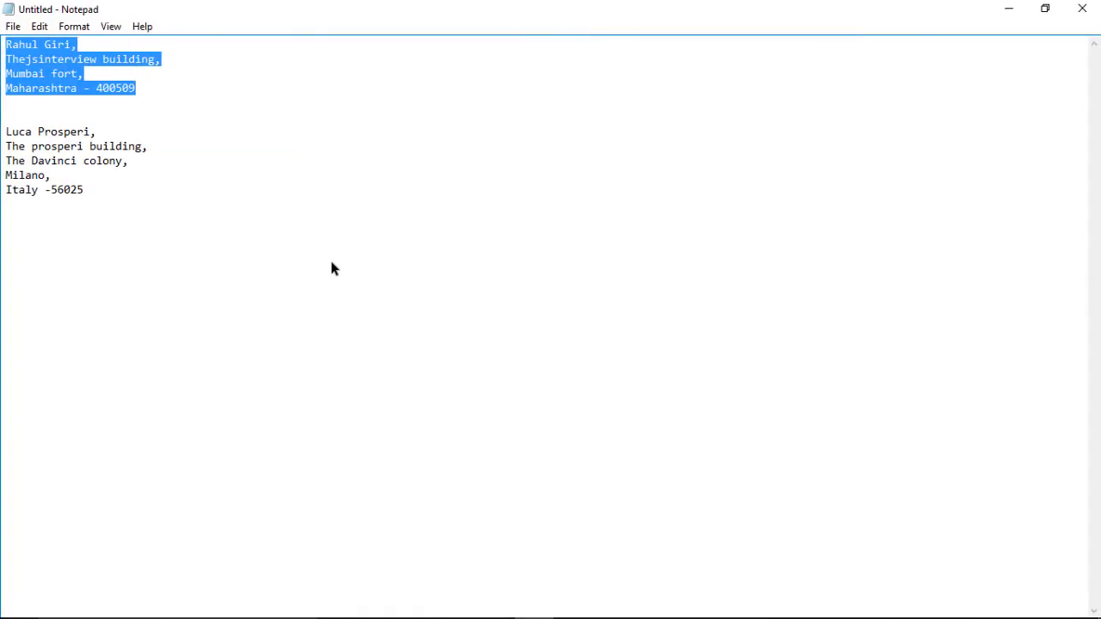
- In Notepad, select the five-line recipient address ending in Italy -56025
{"action": "left_click", "coordinate": [92, 191]}
{"action": "key", "text": "shift+Up"}
{"action": "key", "text": "shift+Up"}
{"action": "key", "text": "shift+Up"}
{"action": "key", "text": "shift+Up"}
{"action": "key", "text": "shift+Home"}
{"action": "key", "text": "ctrl+c"}
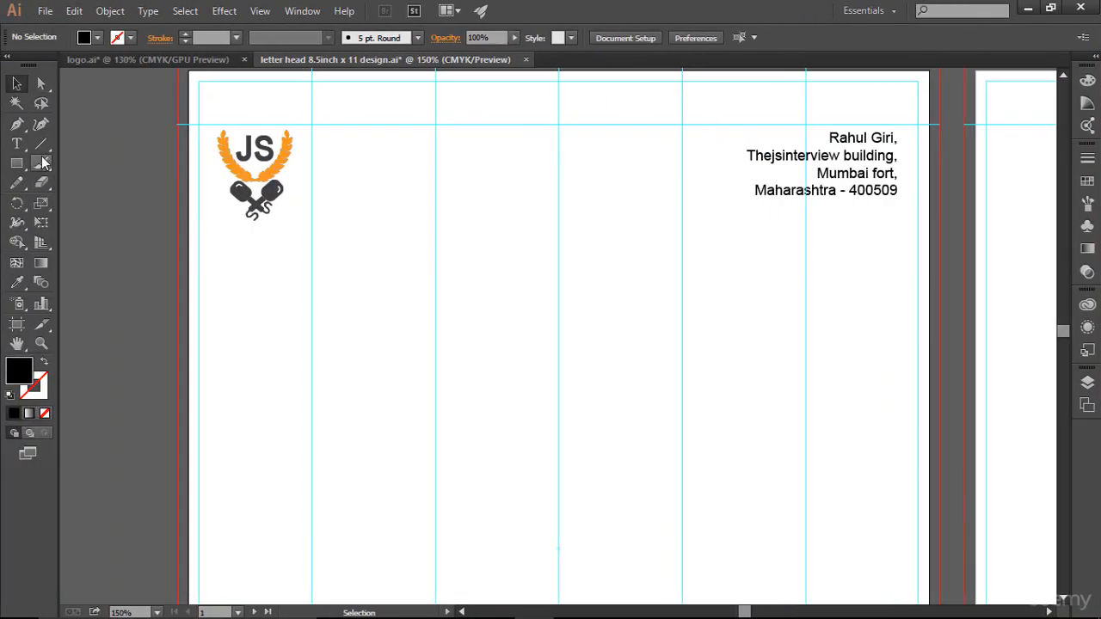
- Paste the recipient address into a new text area drawn below the logo
{"action": "left_click", "coordinate": [16, 144]}
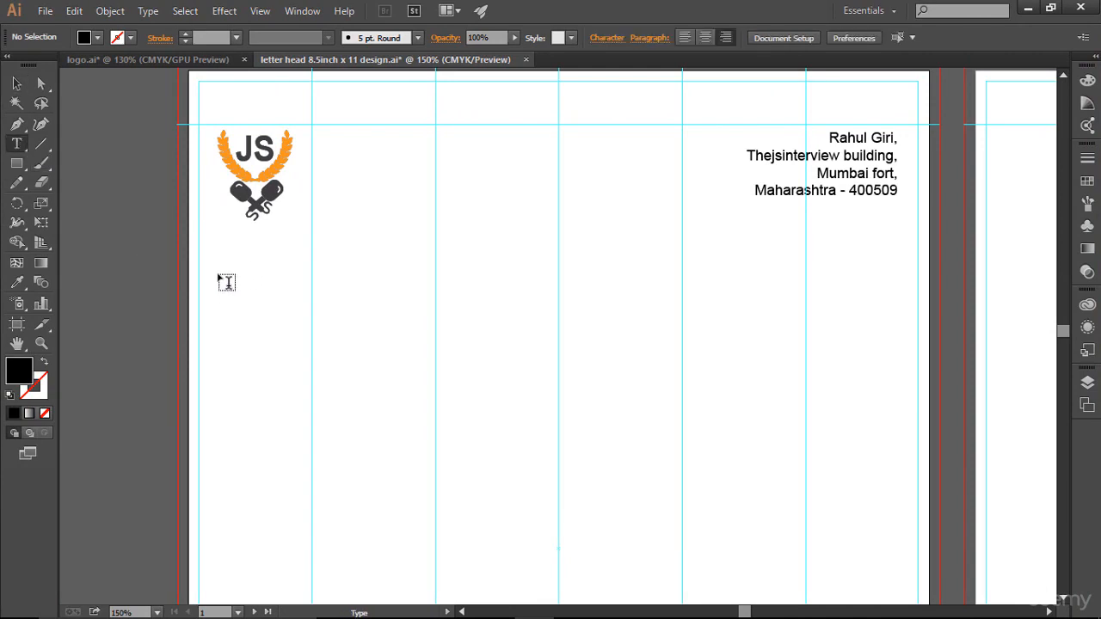
{"action": "mouse_move", "coordinate": [224, 274]}
{"action": "left_mouse_down"}
{"action": "mouse_move", "coordinate": [350, 355]}
{"action": "mouse_move", "coordinate": [416, 434]}
{"action": "mouse_move", "coordinate": [447, 439]}
{"action": "mouse_move", "coordinate": [436, 444]}
{"action": "left_mouse_up"}
{"action": "key", "text": "Escape"}
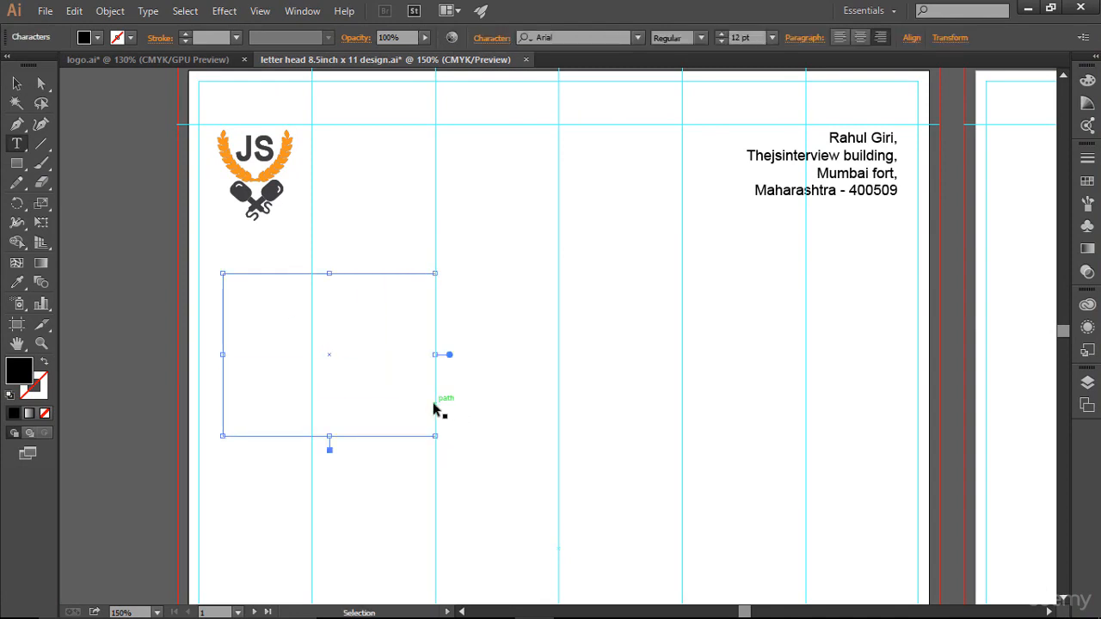
{"action": "left_click", "coordinate": [474, 413], "text": "ctrl"}
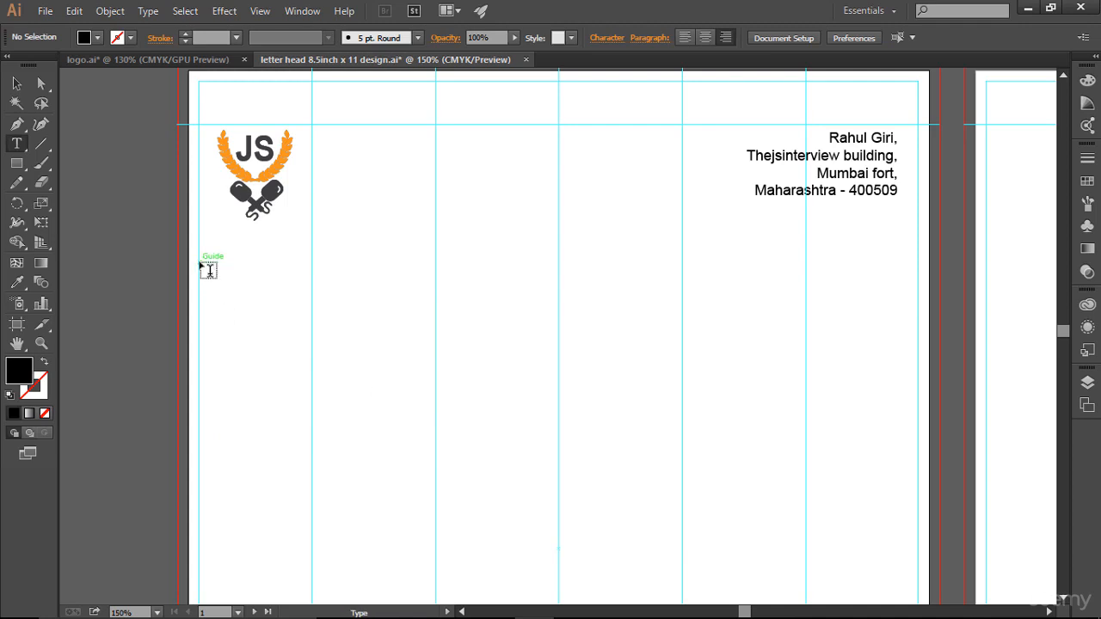
{"action": "left_click_drag", "start_coordinate": [200, 264], "coordinate": [433, 413]}
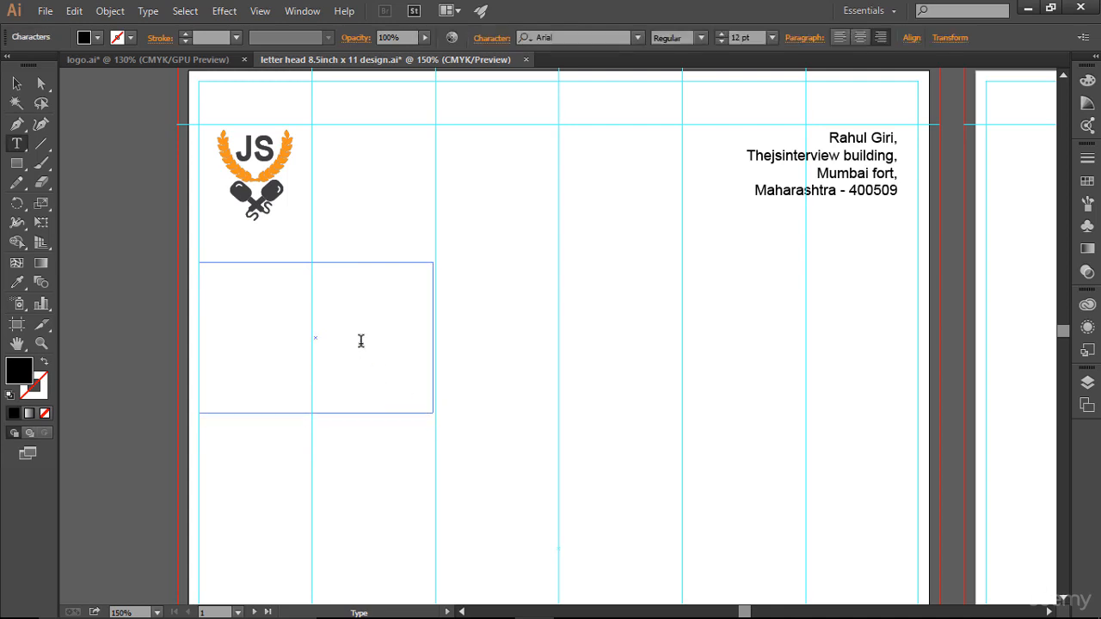
{"action": "key", "text": "Escape"}
{"action": "left_click", "coordinate": [362, 341]}
{"action": "key", "text": "ctrl+v"}
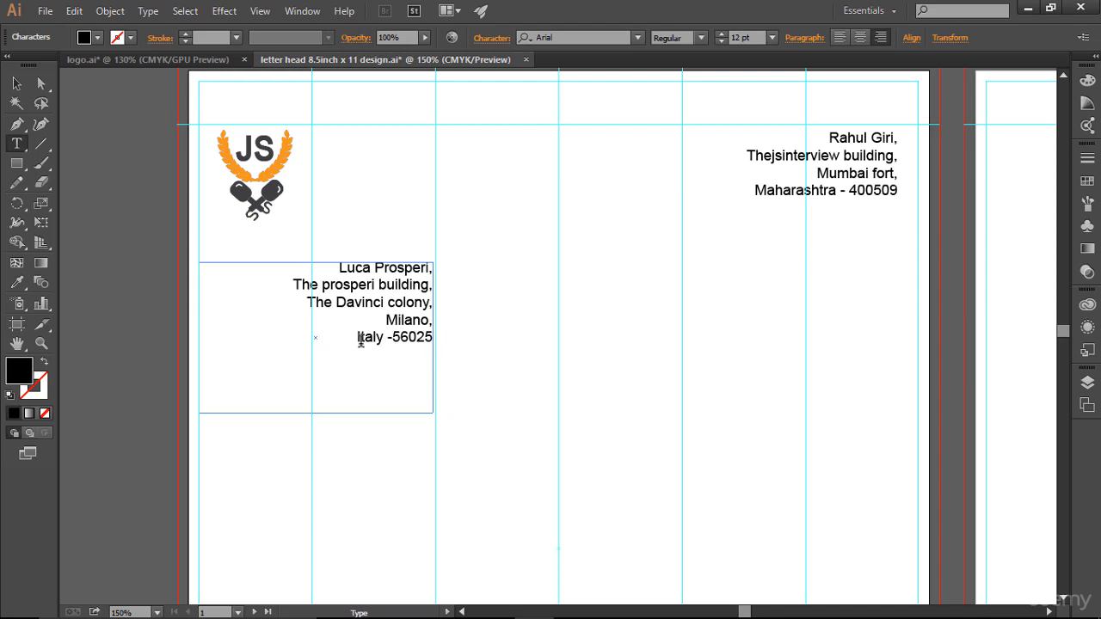
- Left-align all five lines of the recipient address
{"action": "left_click", "coordinate": [841, 38]}
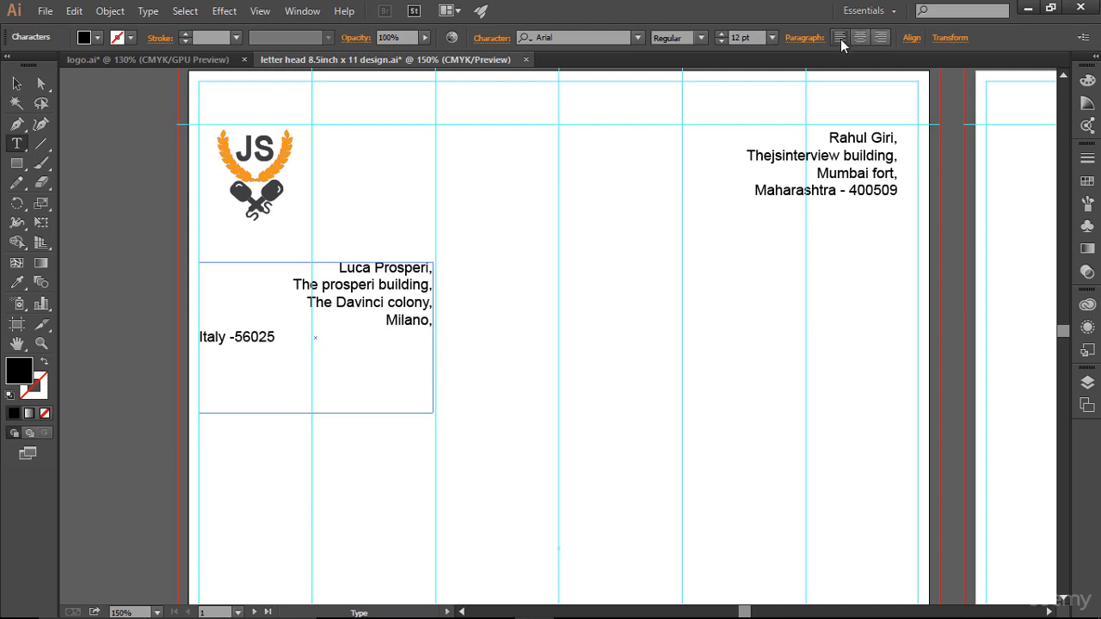
{"action": "key", "text": "ctrl+shift+r"}
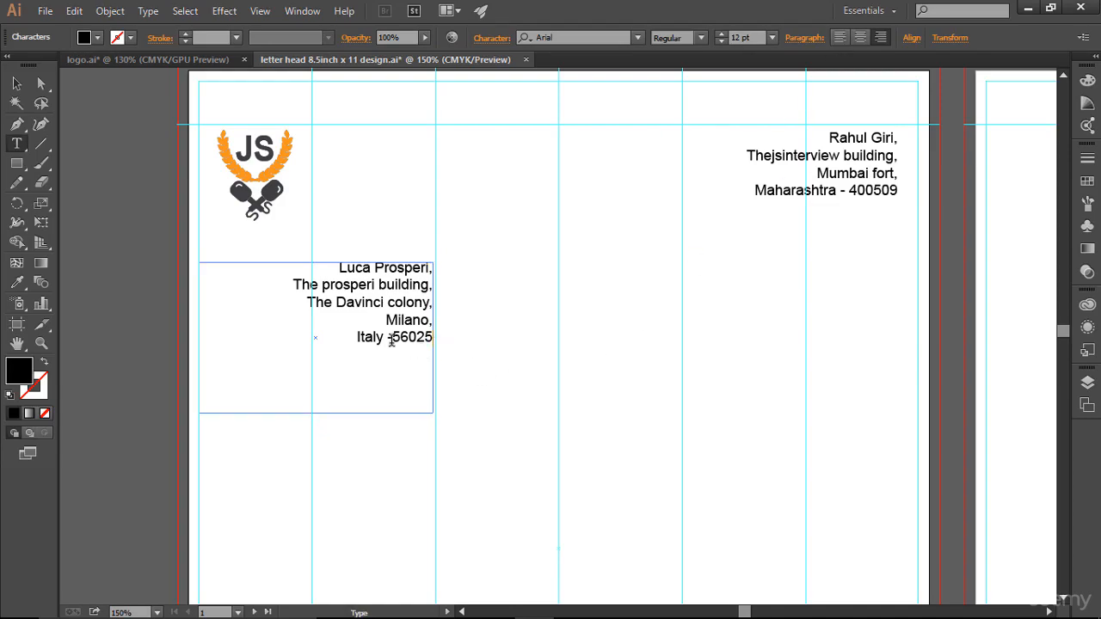
{"action": "key", "text": "ctrl+a"}
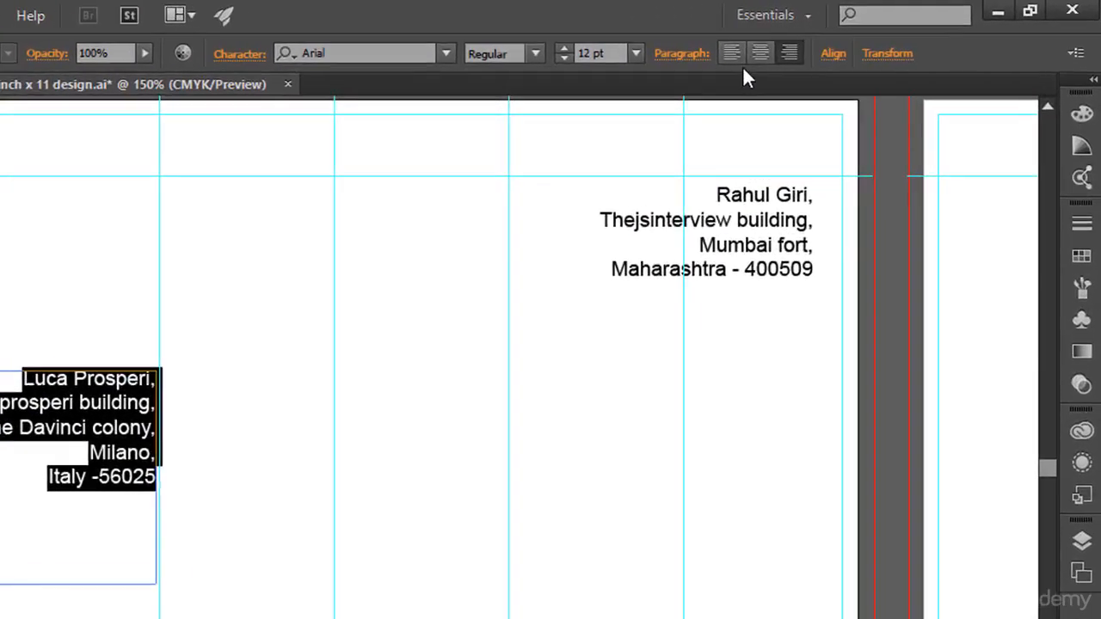
{"action": "left_click", "coordinate": [717, 55]}
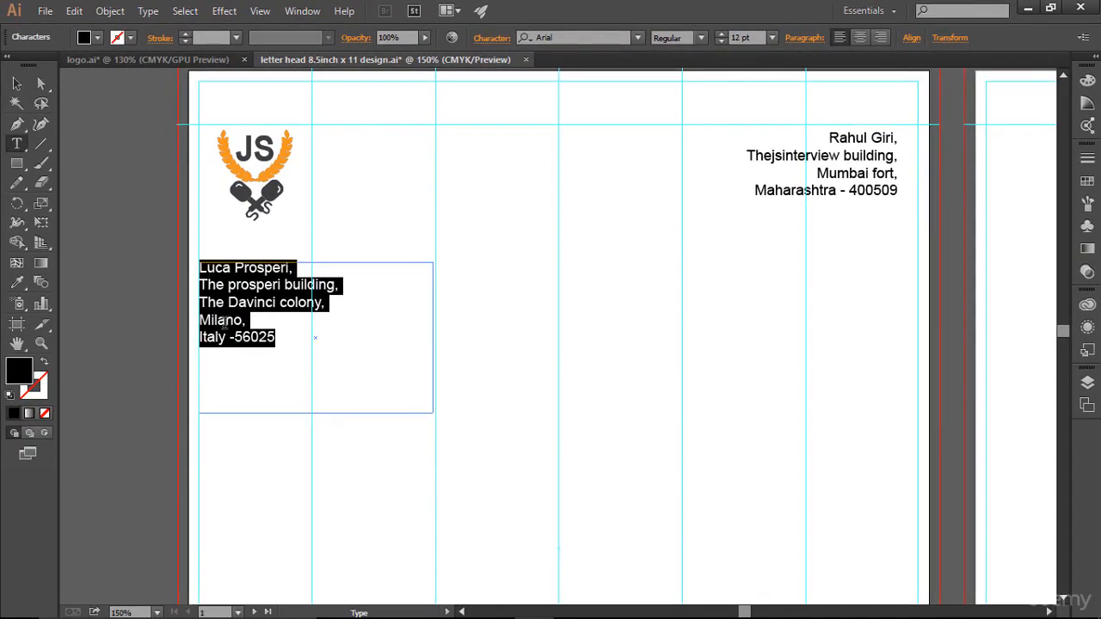
{"action": "left_click", "coordinate": [291, 356]}
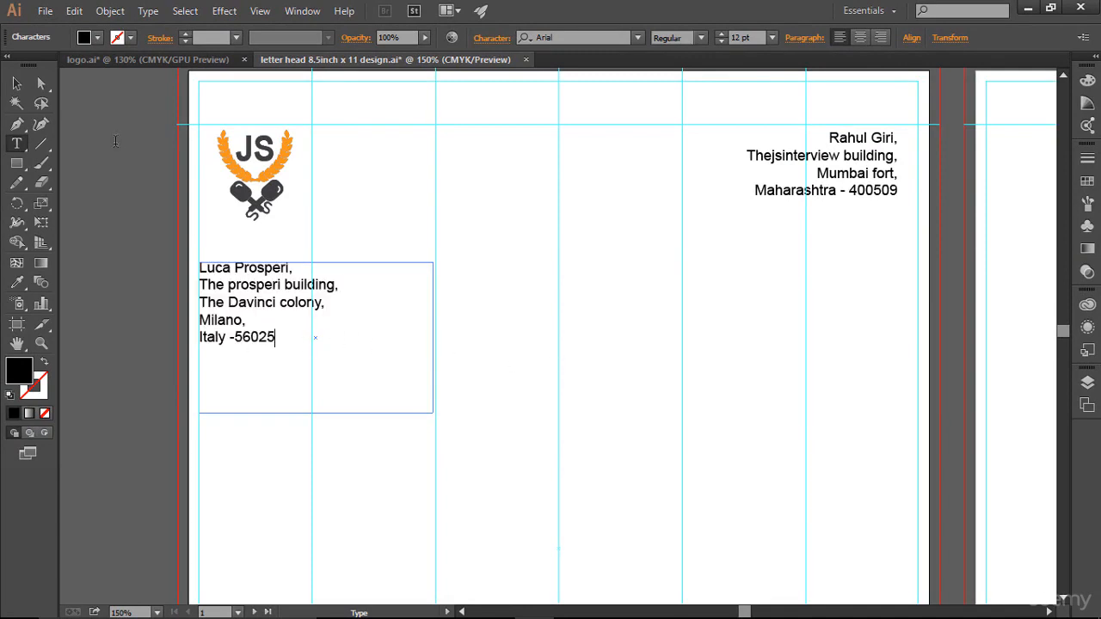
{"action": "left_click", "coordinate": [17, 84]}
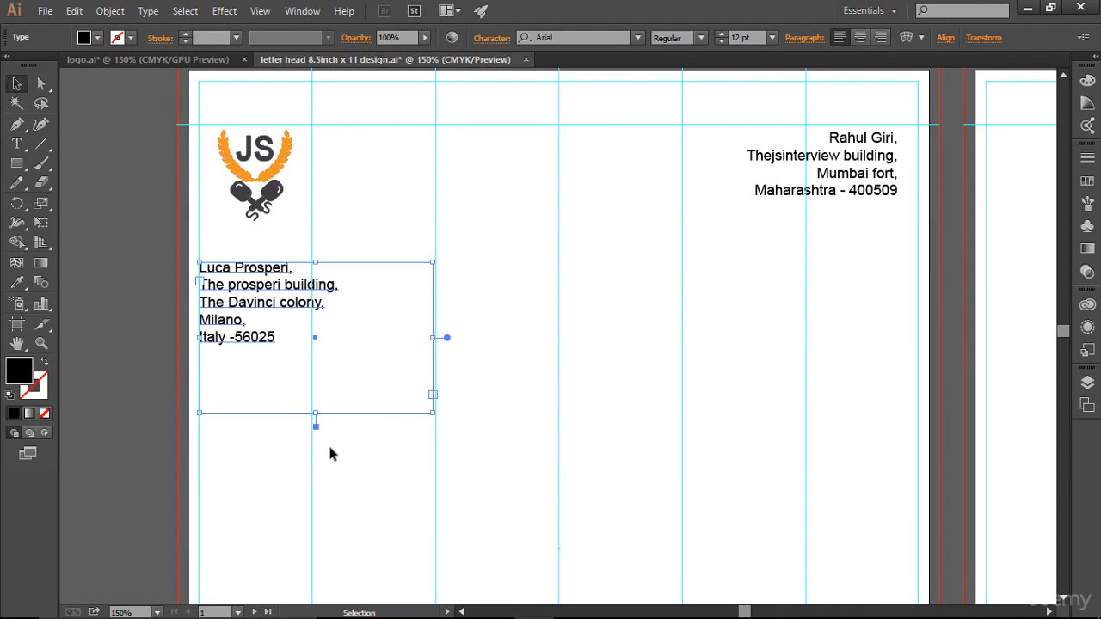
- Shrink the recipient address box to its text and shift it one nudge right
{"action": "left_click_drag", "start_coordinate": [315, 413], "coordinate": [316, 347]}
{"action": "key", "text": "Right"}
{"action": "key", "text": "Right"}
{"action": "key", "text": "Right"}
{"action": "key", "text": "Right"}
{"action": "key", "text": "Right"}
{"action": "key", "text": "Right"}
{"action": "key", "text": "Right"}
{"action": "key", "text": "Right"}
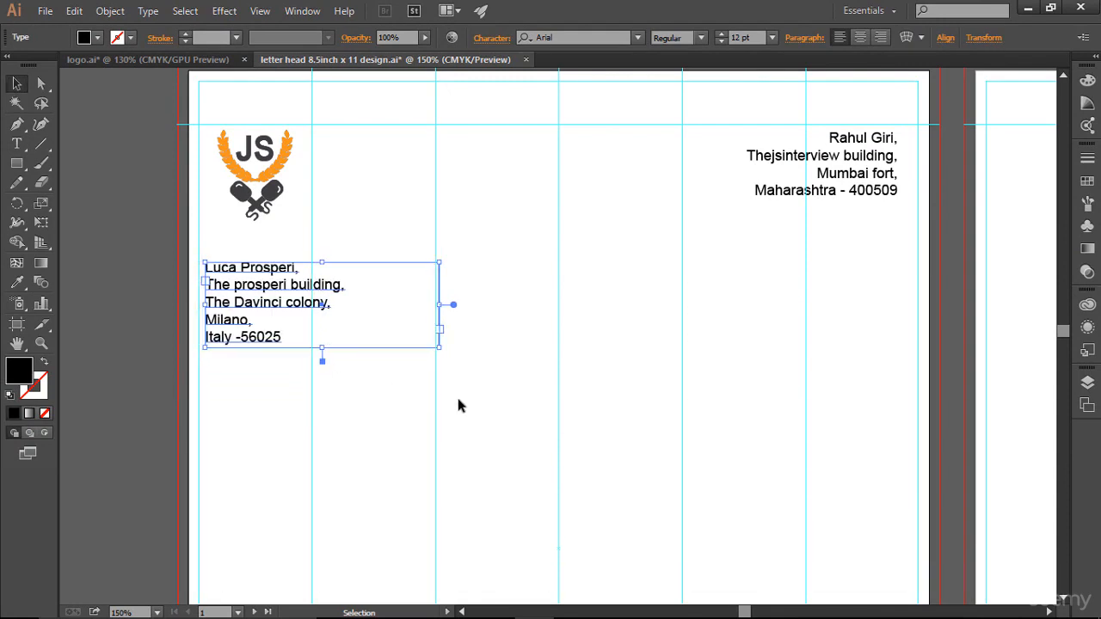
{"action": "key", "text": "Right"}
{"action": "key", "text": "Right"}
{"action": "key", "text": "Right"}
{"action": "key", "text": "Right"}
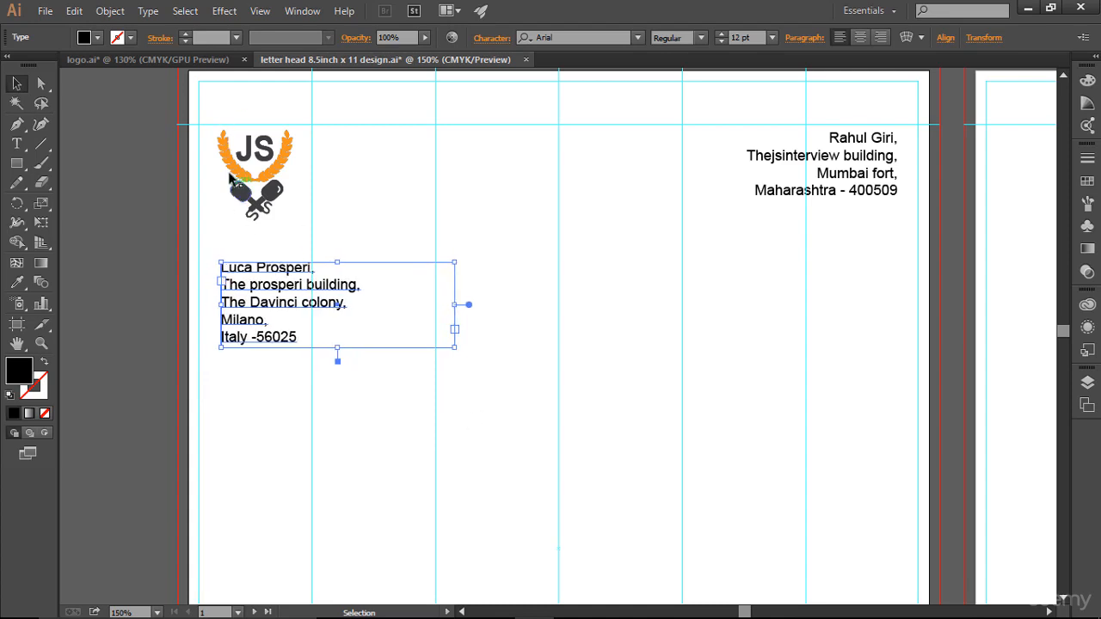
{"action": "key", "text": "Left"}
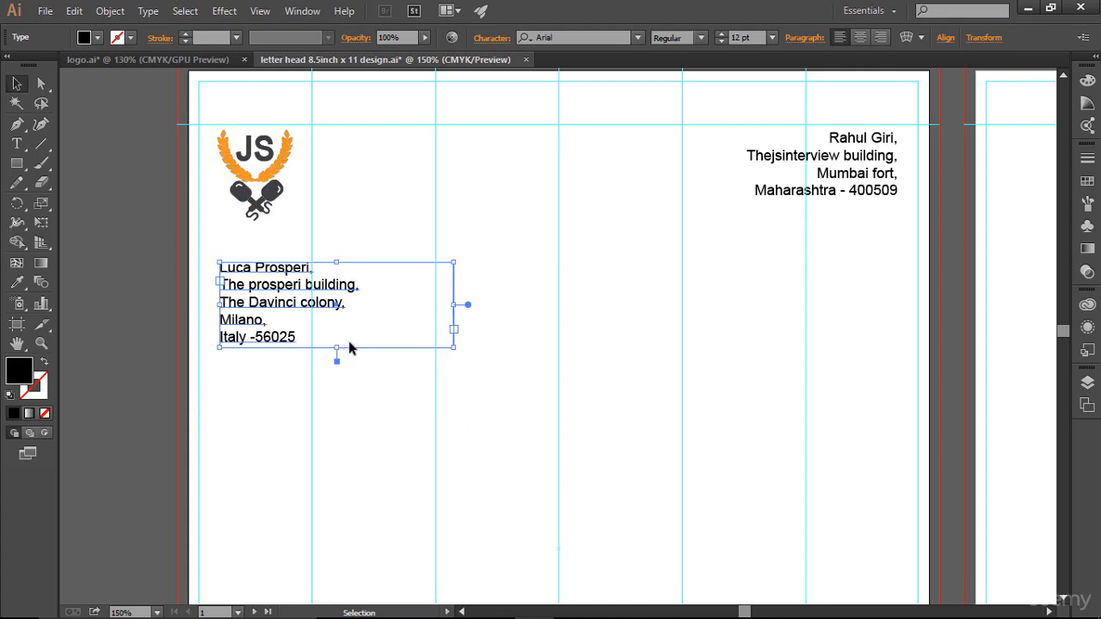
{"action": "left_click", "coordinate": [416, 404]}
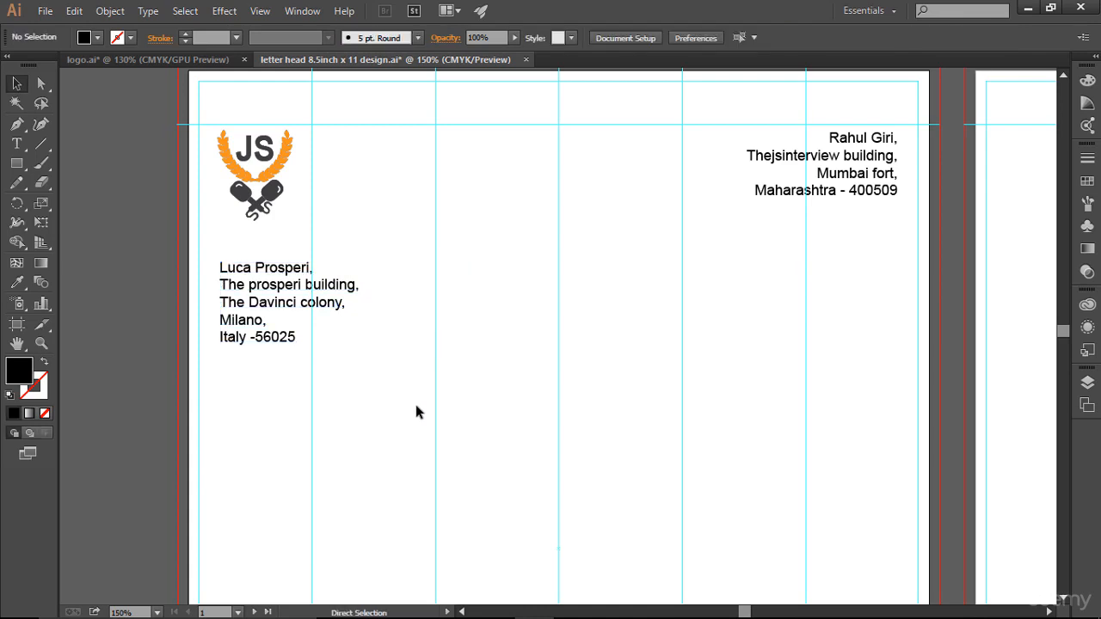
{"action": "key", "text": "ctrl+semicolon"}
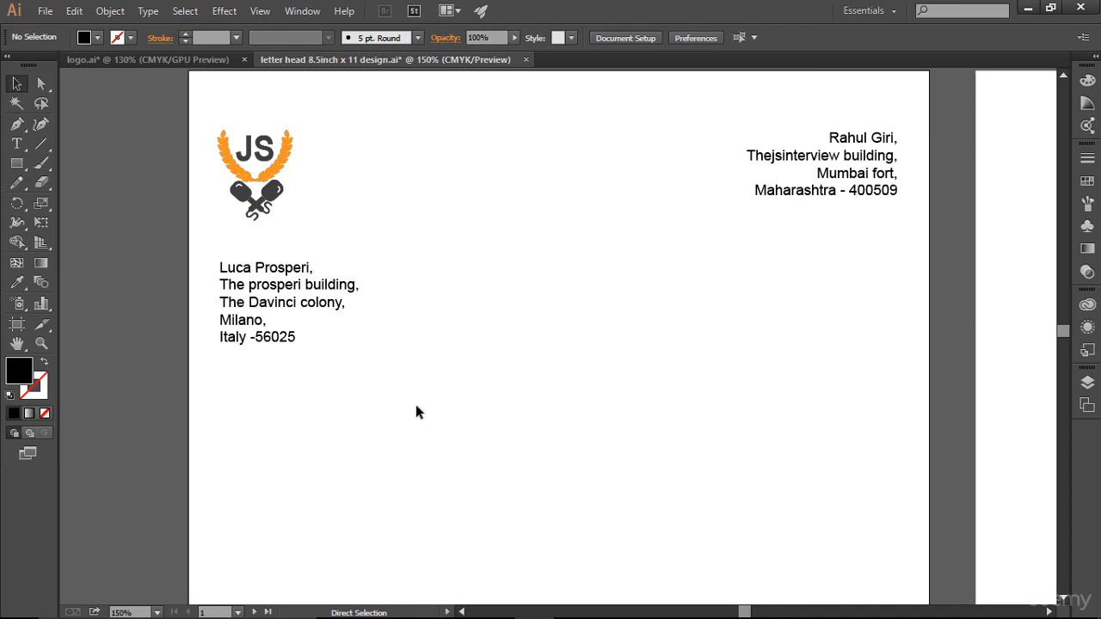
{"action": "key", "text": "ctrl+semicolon"}
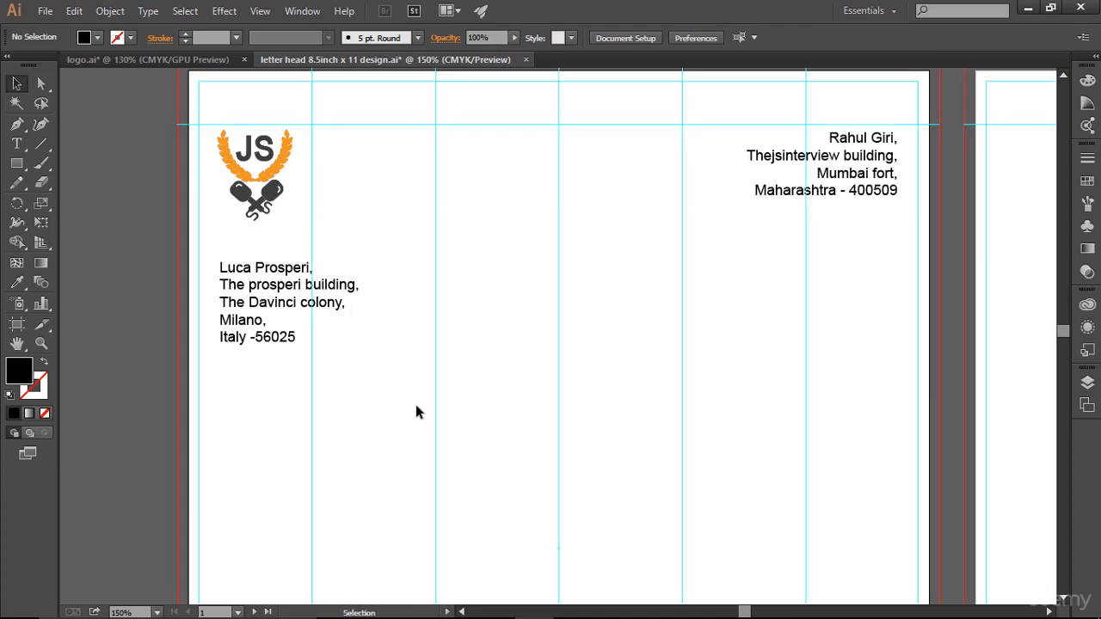
{"action": "left_click", "coordinate": [16, 143]}
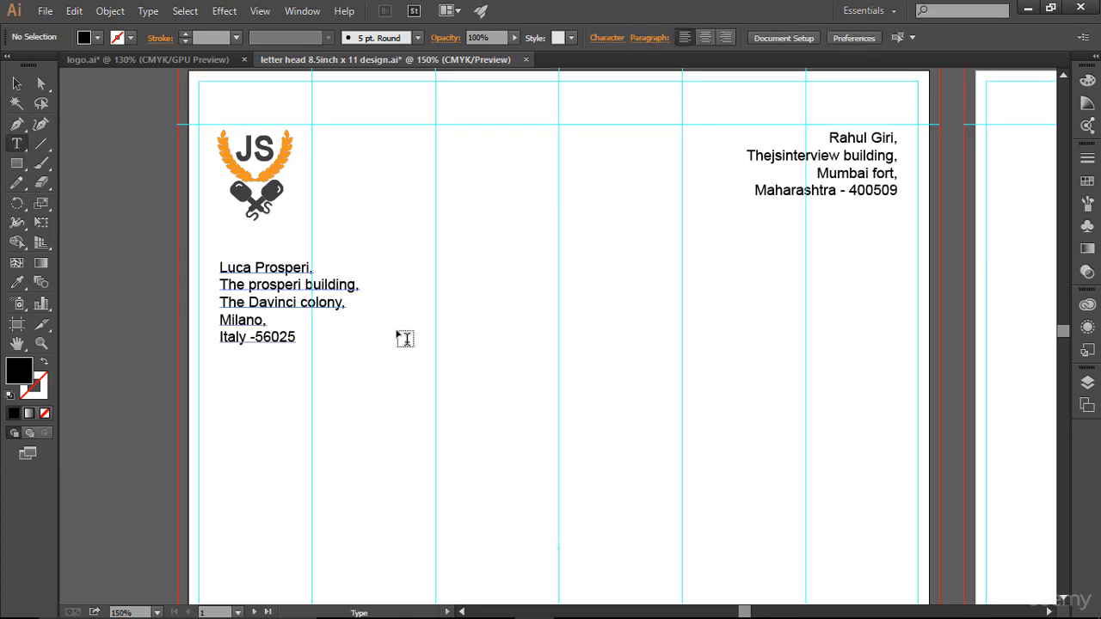
- Reduce the recipient address text to 10 pt
{"action": "left_click", "coordinate": [280, 305]}
{"action": "key", "text": "ctrl+a"}
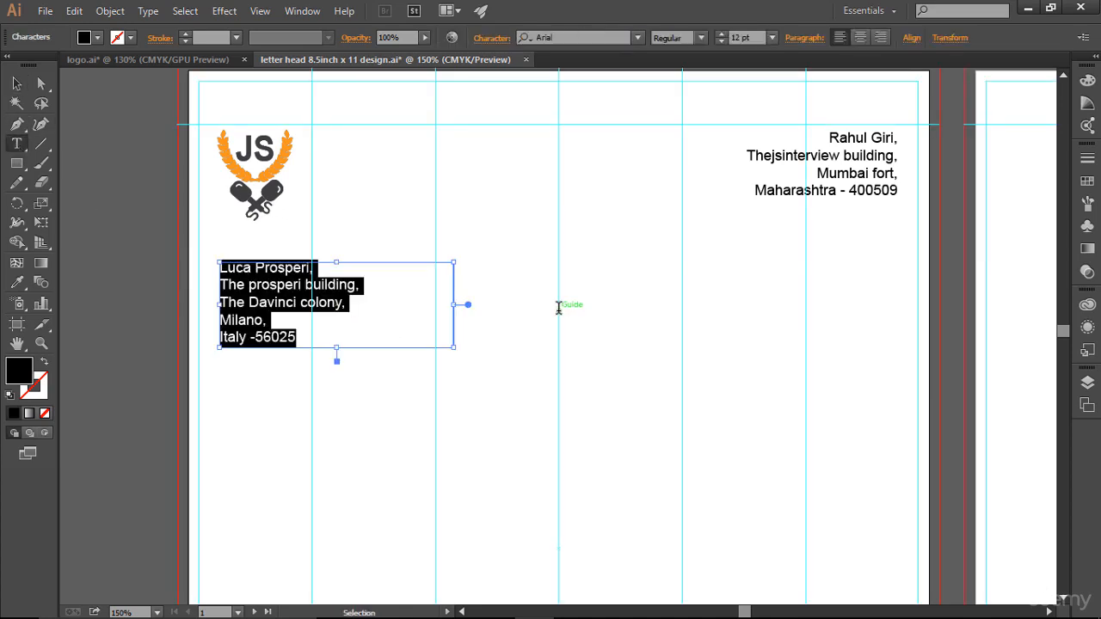
{"action": "left_click", "coordinate": [724, 42]}
{"action": "left_click", "coordinate": [724, 42]}
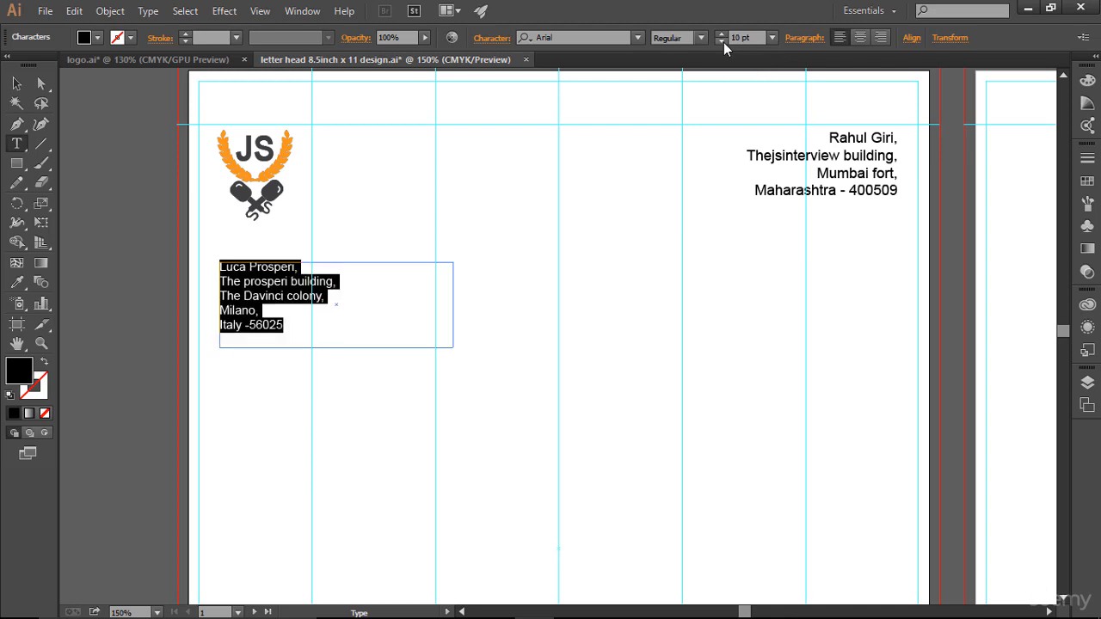
- Reduce the sender address to 10 pt, then hide guides and fit the page in view
{"action": "left_click", "coordinate": [826, 135]}
{"action": "key", "text": "ctrl+a"}
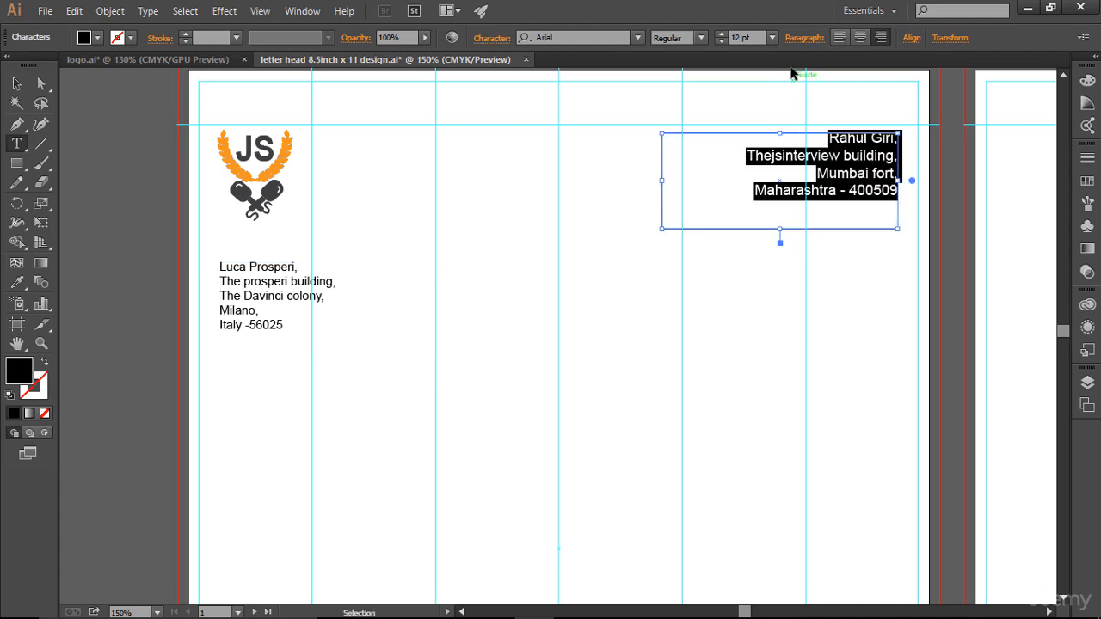
{"action": "left_click", "coordinate": [721, 42]}
{"action": "left_click", "coordinate": [722, 42]}
{"action": "left_click", "coordinate": [848, 315]}
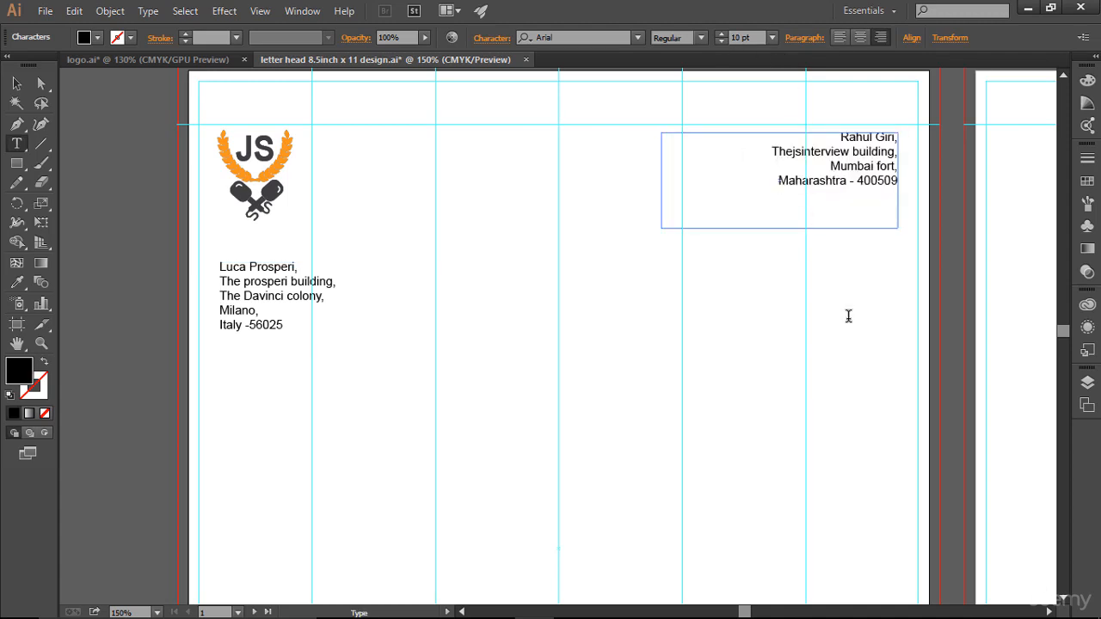
{"action": "key", "text": "Escape"}
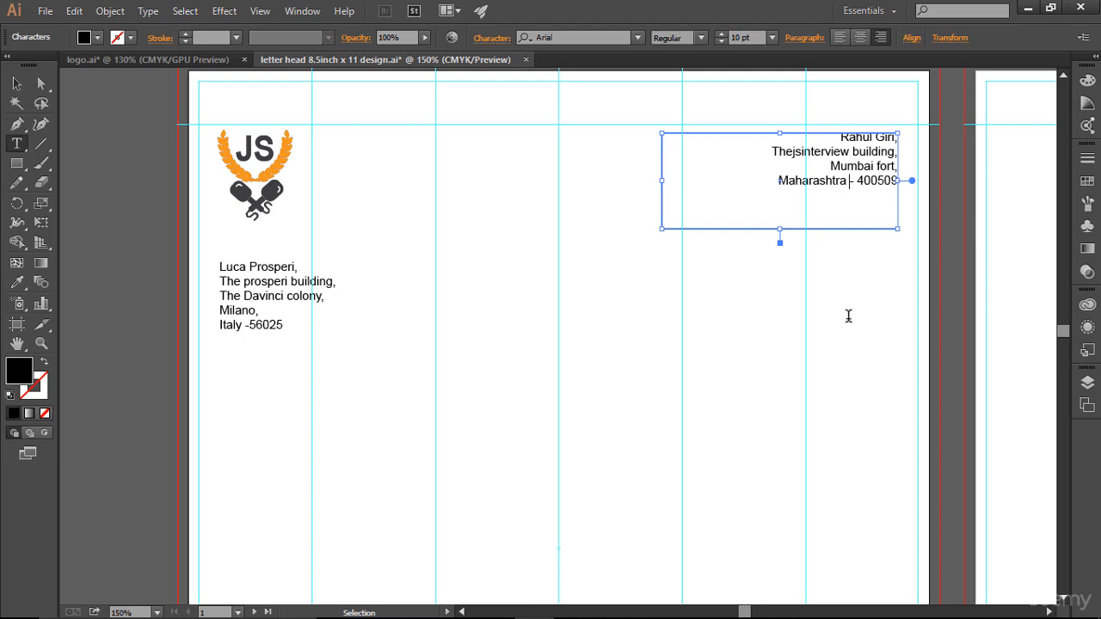
{"action": "key", "text": "ctrl+semicolon"}
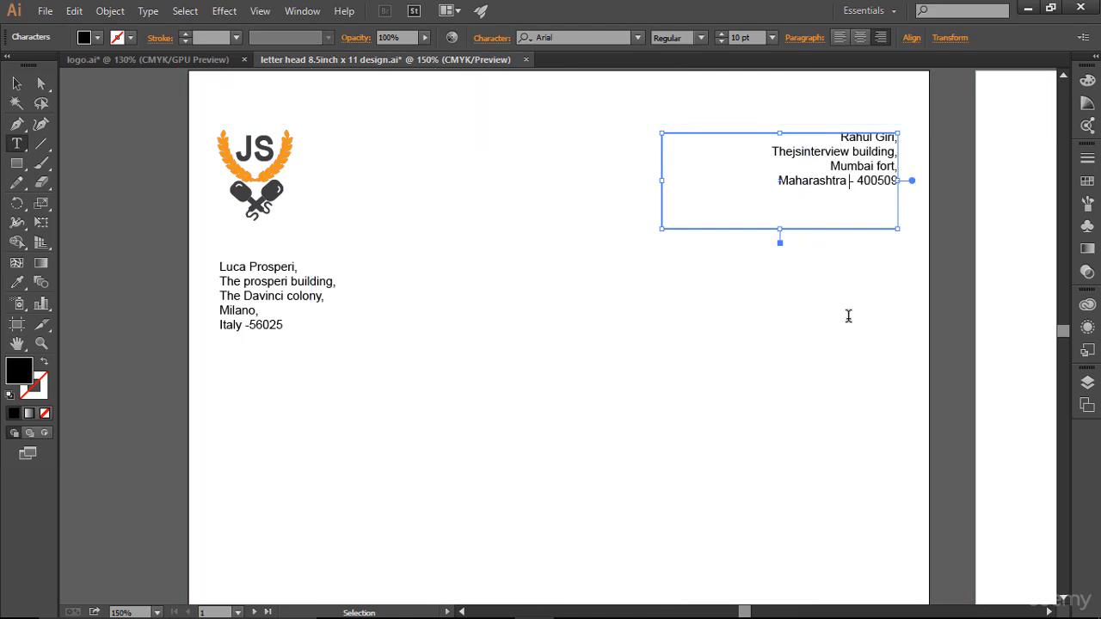
{"action": "key", "text": "ctrl+0"}
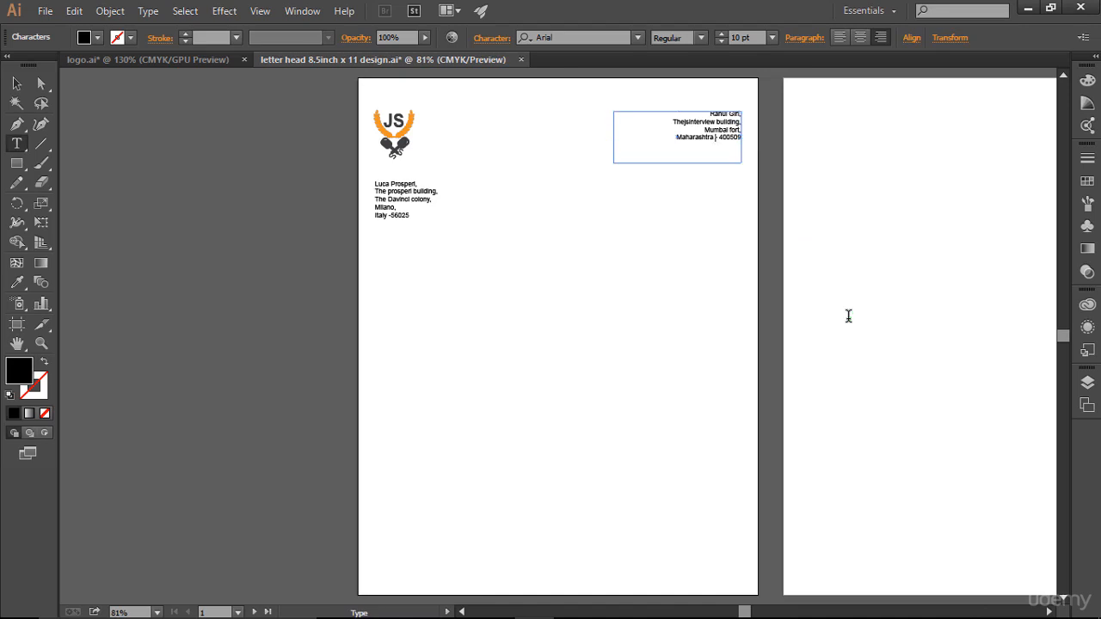
{"action": "left_click", "coordinate": [16, 84]}
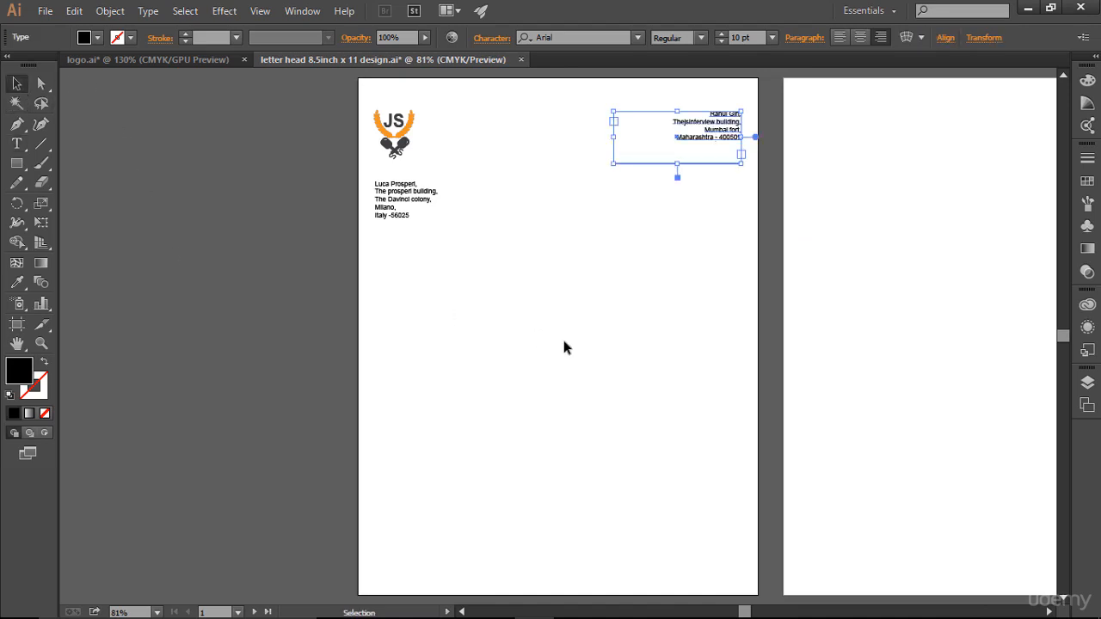
- Zoom in on the logo and both address blocks at the page top, with guides shown
{"action": "left_click", "coordinate": [562, 335]}
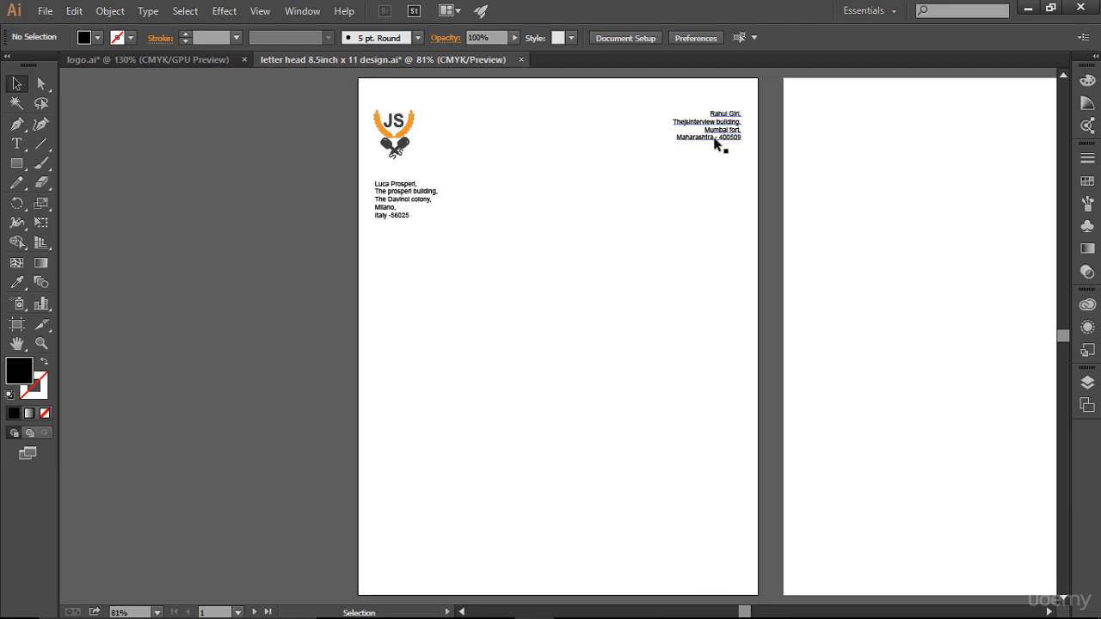
{"action": "key", "text": "ctrl+space"}
{"action": "left_click_drag", "start_coordinate": [341, 77], "coordinate": [779, 293]}
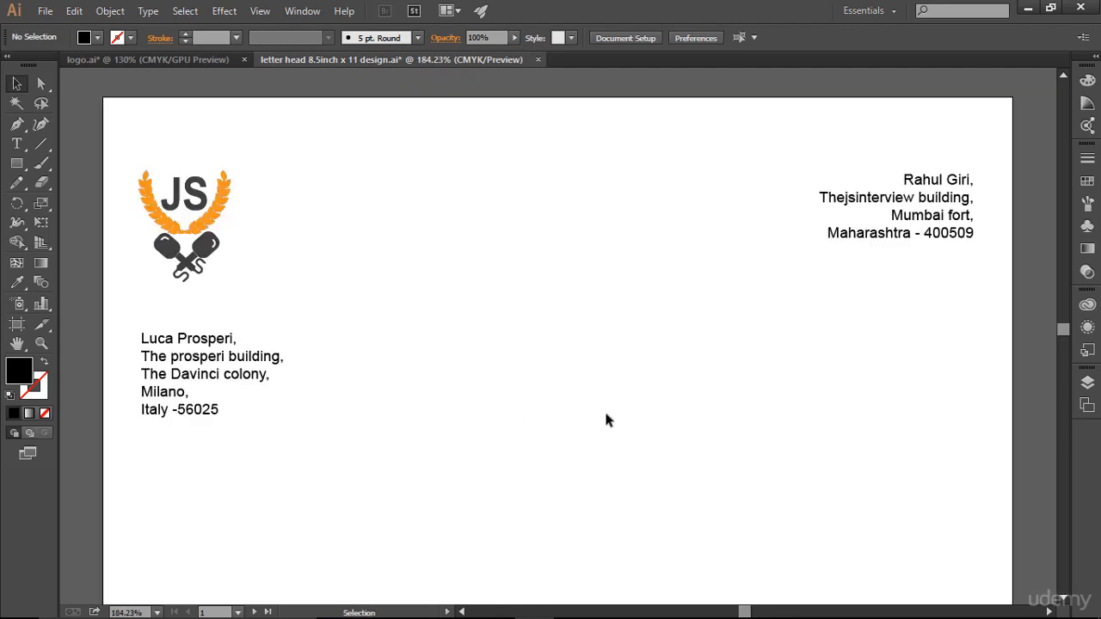
{"action": "key", "text": "ctrl+semicolon"}
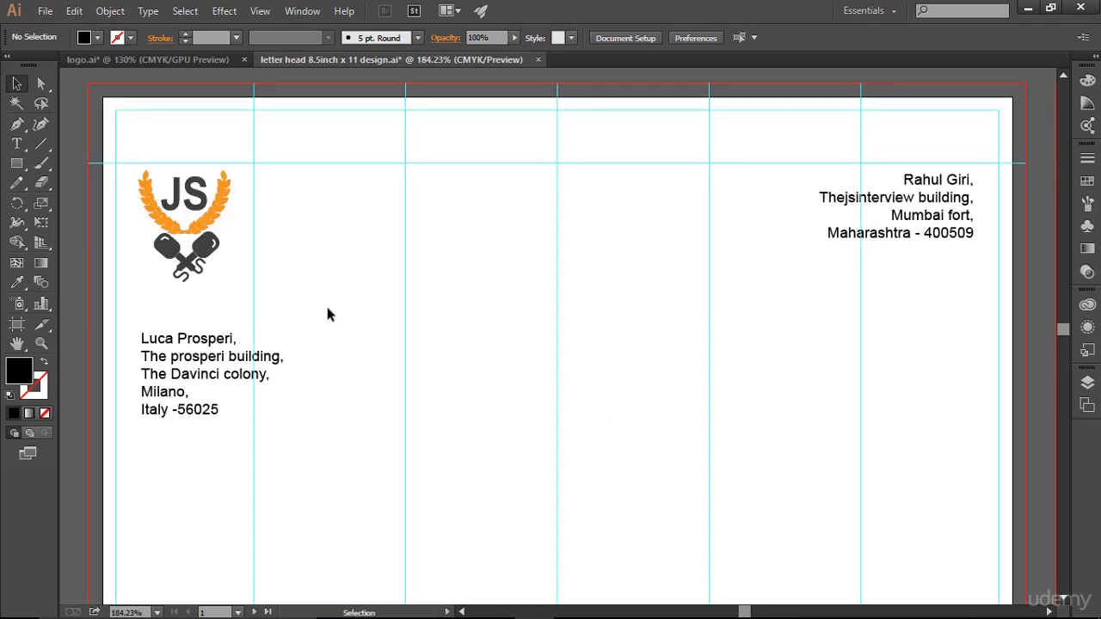
- Set the whole top-right address text to 12 pt
{"action": "left_click", "coordinate": [16, 144]}
{"action": "left_click", "coordinate": [964, 268]}
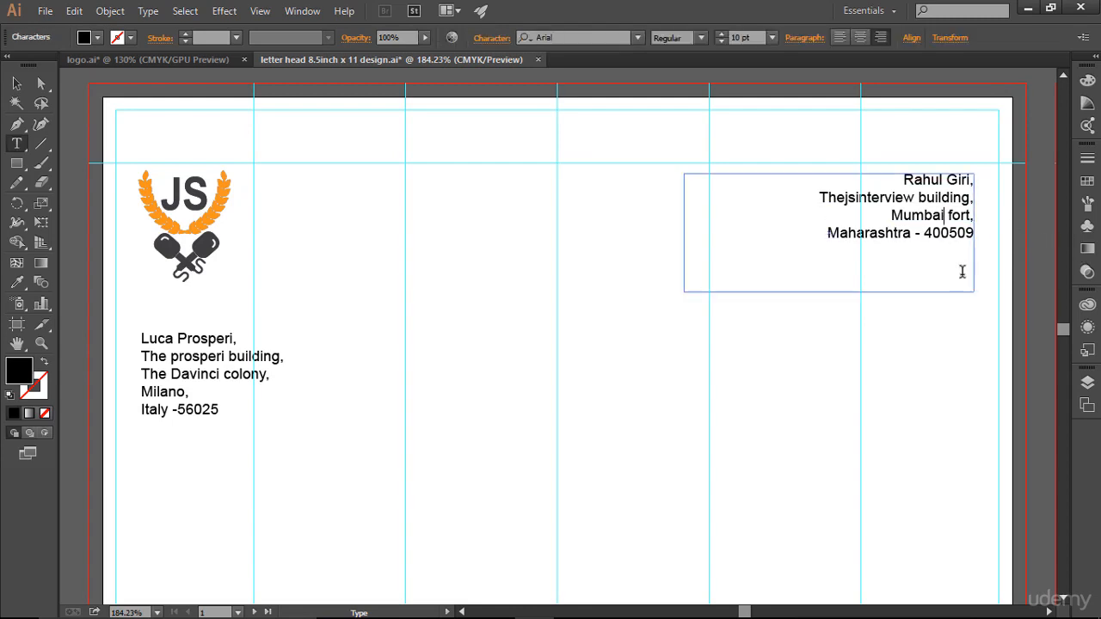
{"action": "key", "text": "ctrl+a"}
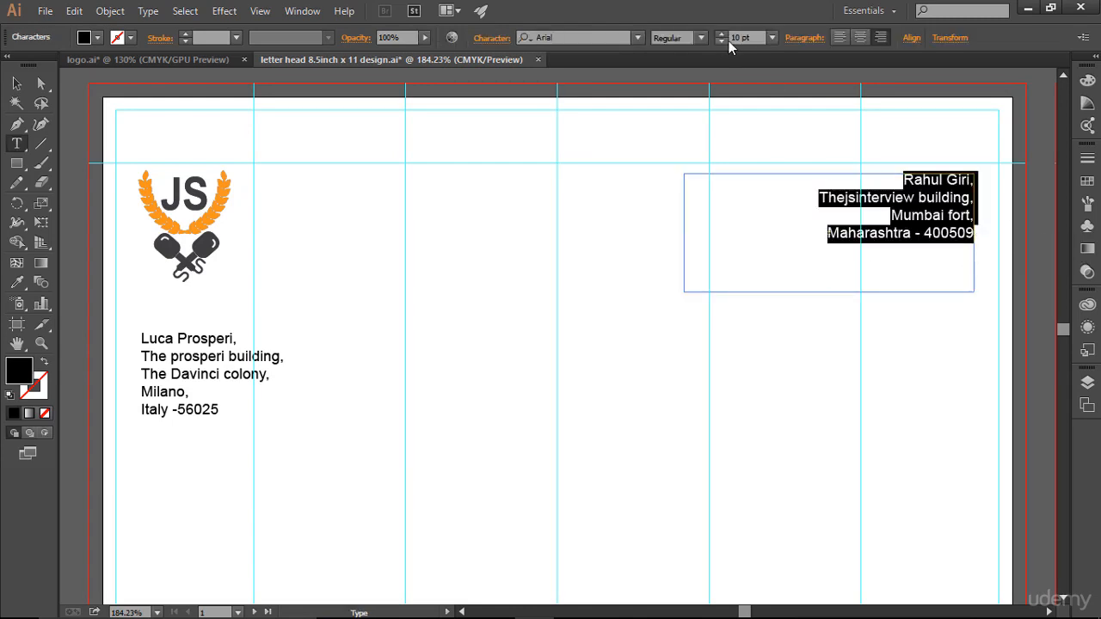
{"action": "left_click", "coordinate": [726, 41]}
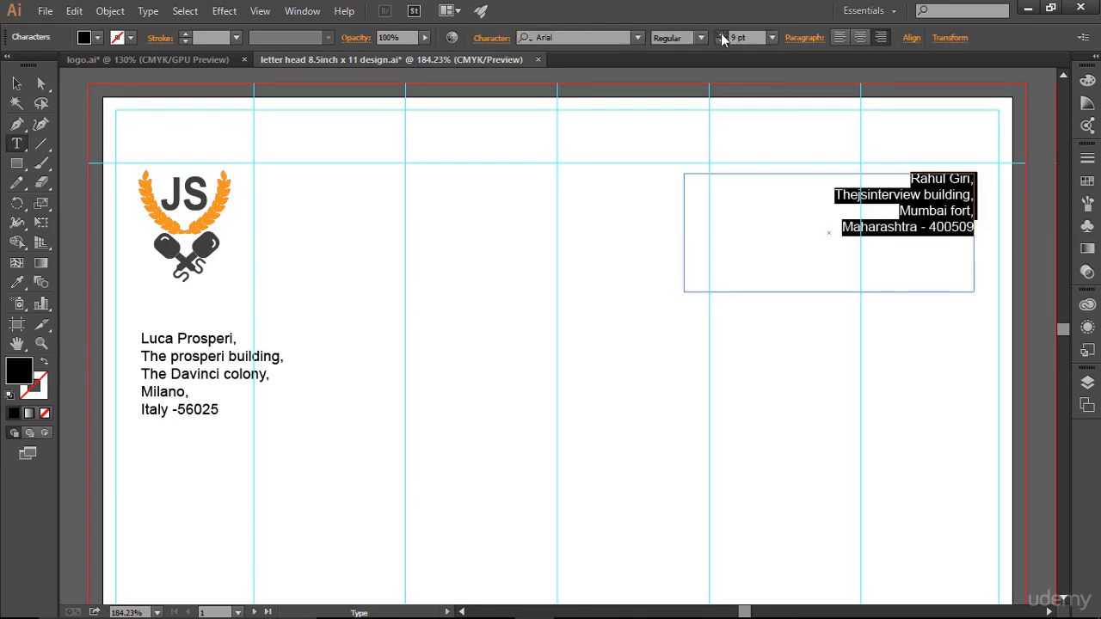
{"action": "left_click", "coordinate": [722, 34]}
{"action": "left_click", "coordinate": [722, 33]}
{"action": "left_click", "coordinate": [721, 34]}
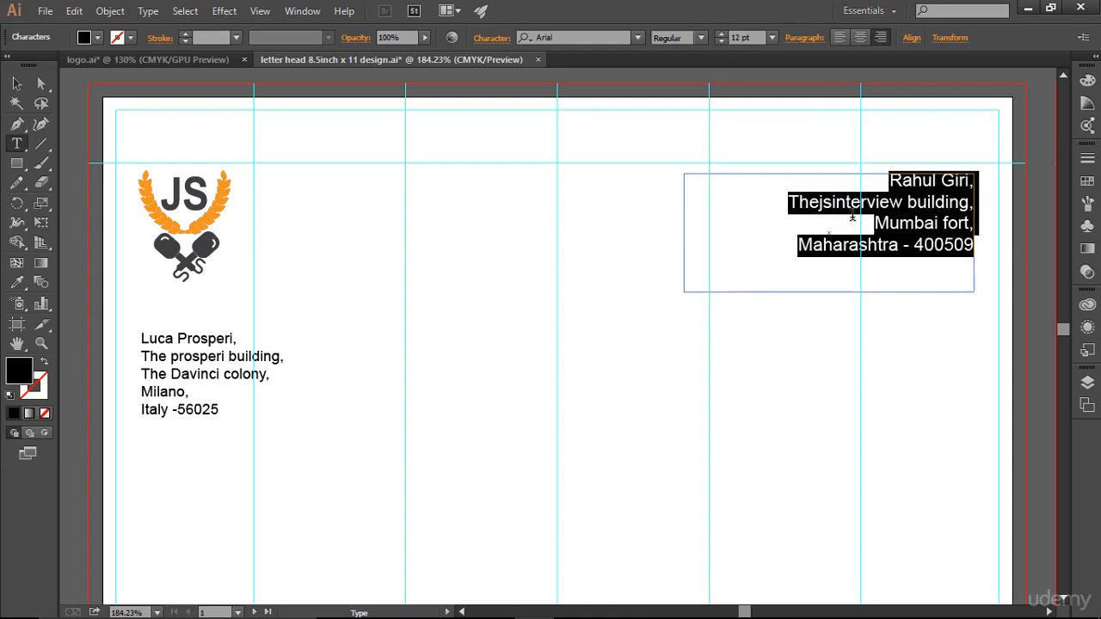
{"action": "left_click", "coordinate": [848, 217]}
- Set the left address text to 12 pt, then reselect all the top-right address text
{"action": "left_click", "coordinate": [224, 361]}
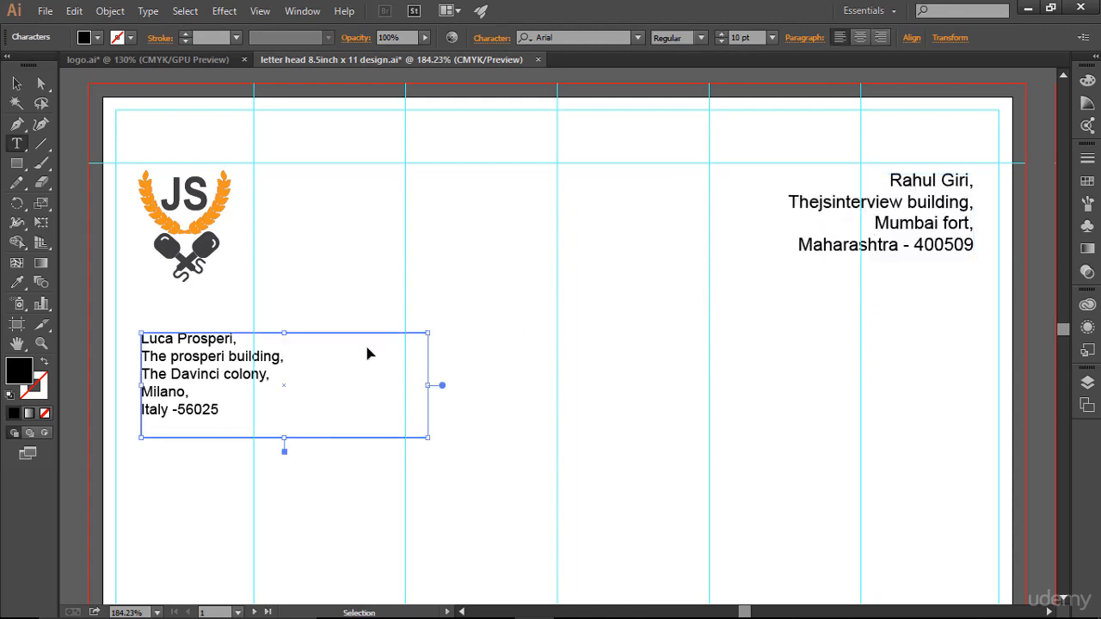
{"action": "key", "text": "ctrl+a"}
{"action": "left_click", "coordinate": [722, 35]}
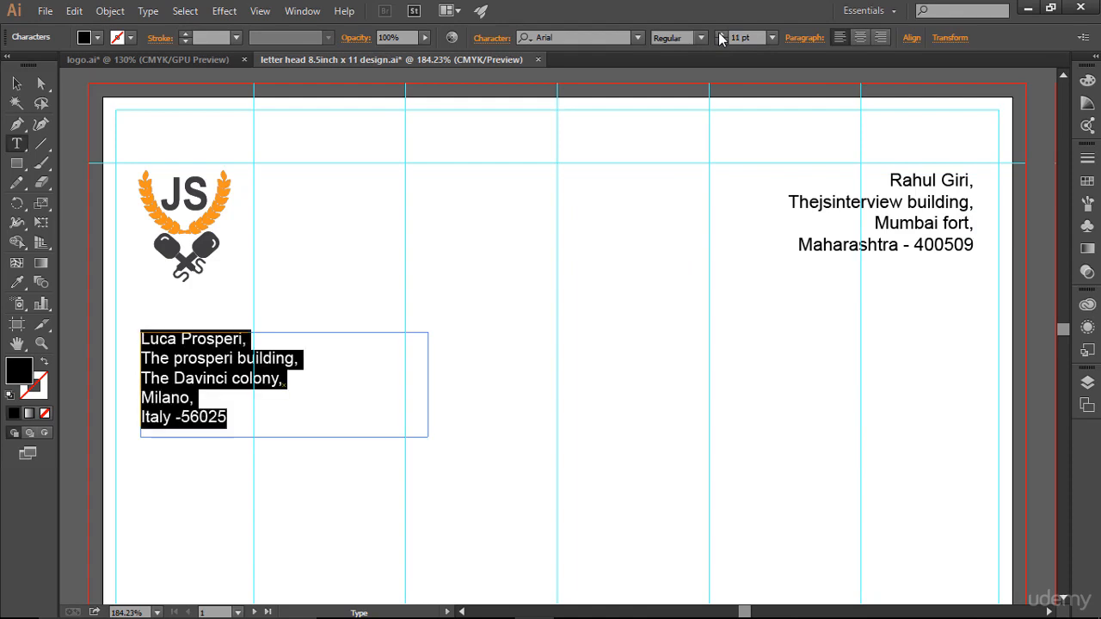
{"action": "left_click", "coordinate": [722, 35]}
{"action": "key", "text": "Escape"}
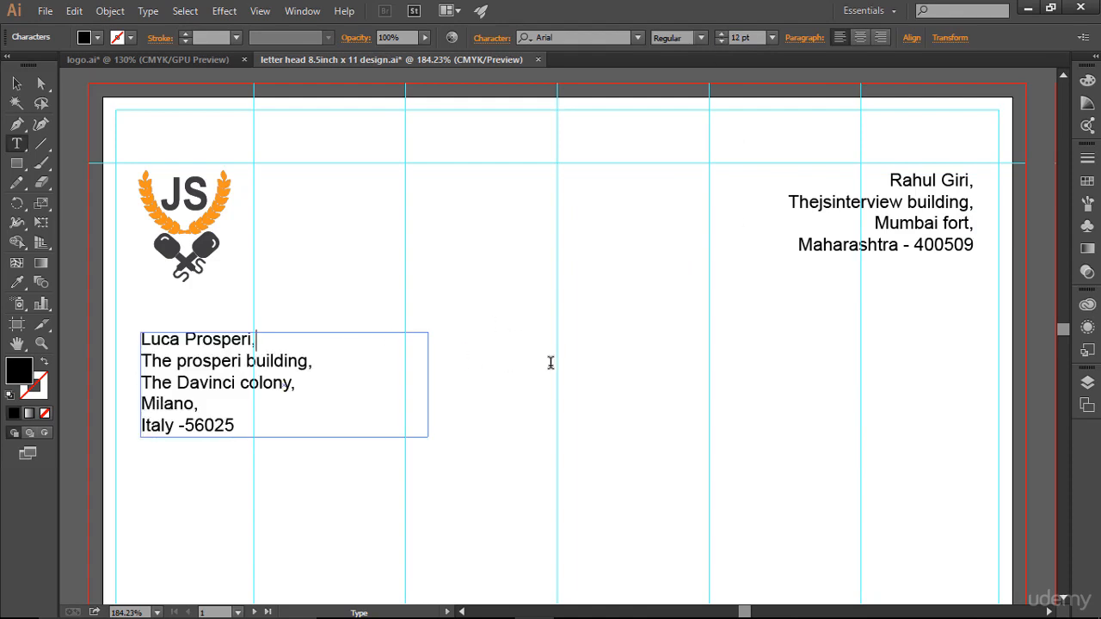
{"action": "left_click", "coordinate": [922, 225]}
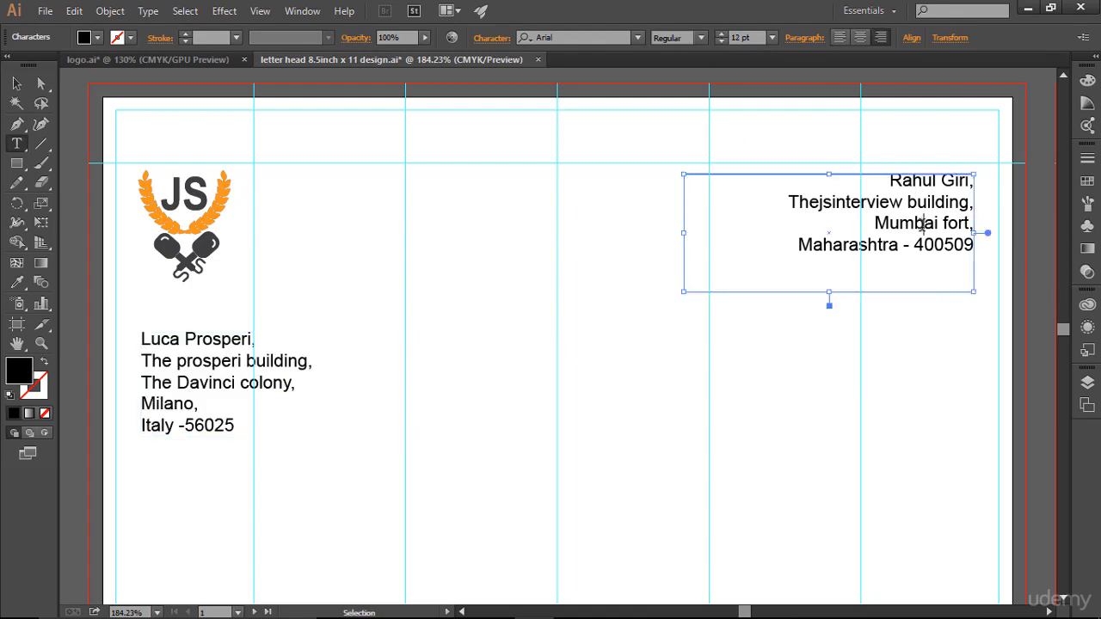
{"action": "key", "text": "ctrl+a"}
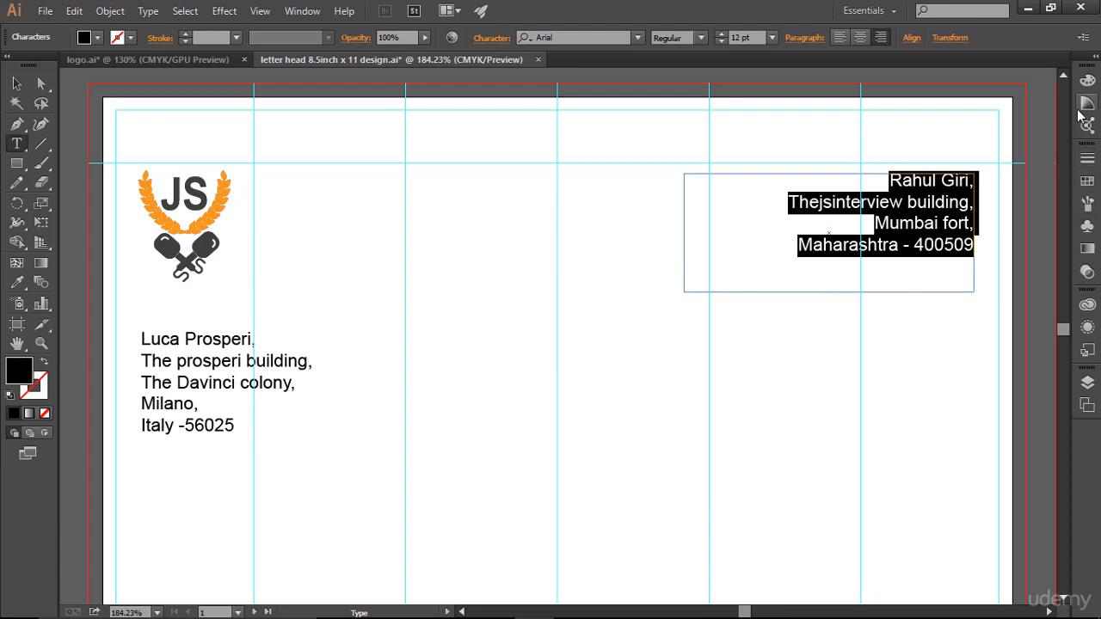
- Delete all unused swatches from the Swatches panel
{"action": "left_click", "coordinate": [1087, 103]}
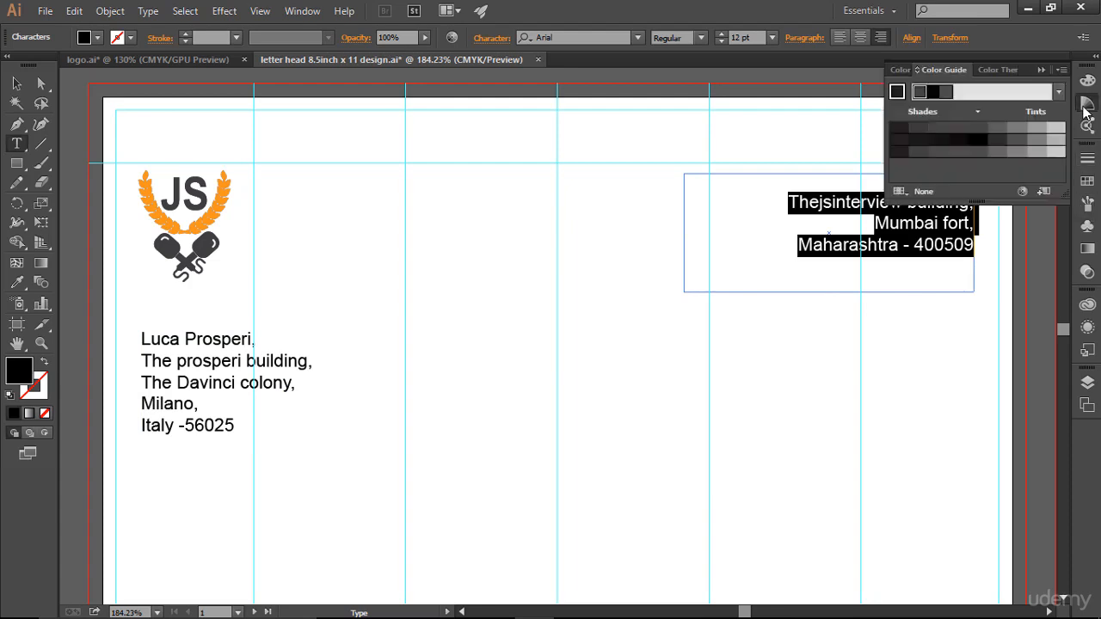
{"action": "left_click", "coordinate": [1087, 180]}
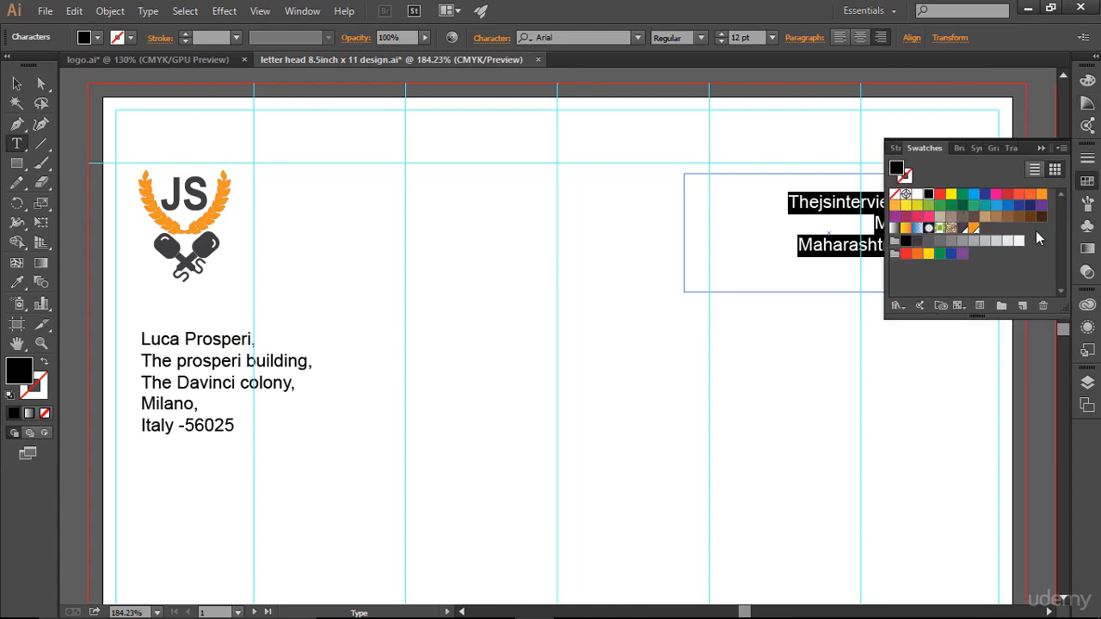
{"action": "left_click", "coordinate": [1060, 149]}
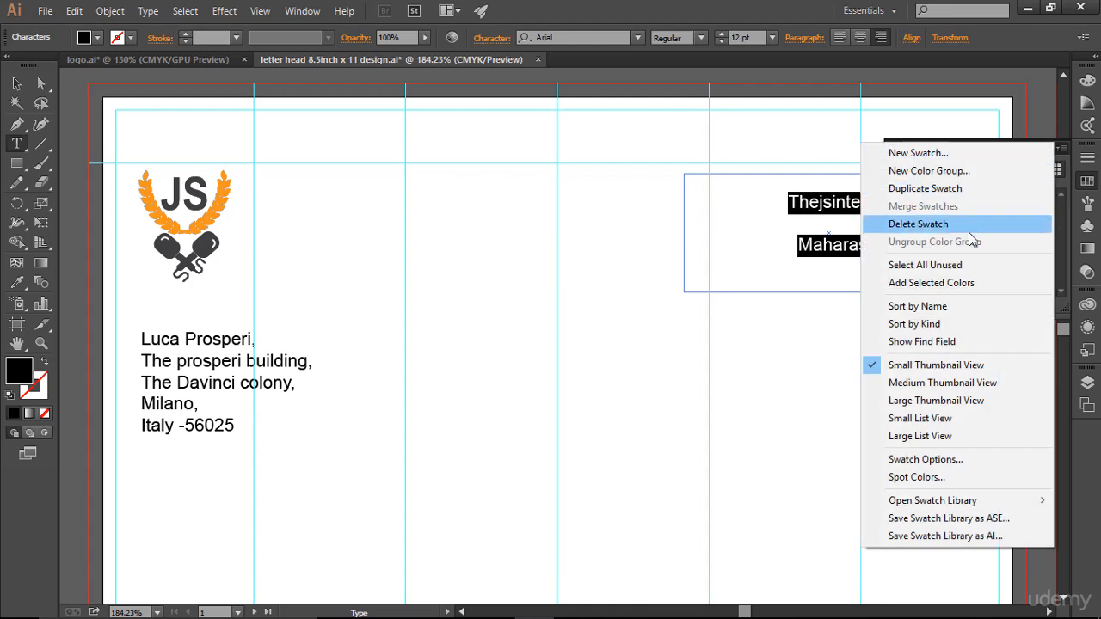
{"action": "left_click", "coordinate": [971, 266]}
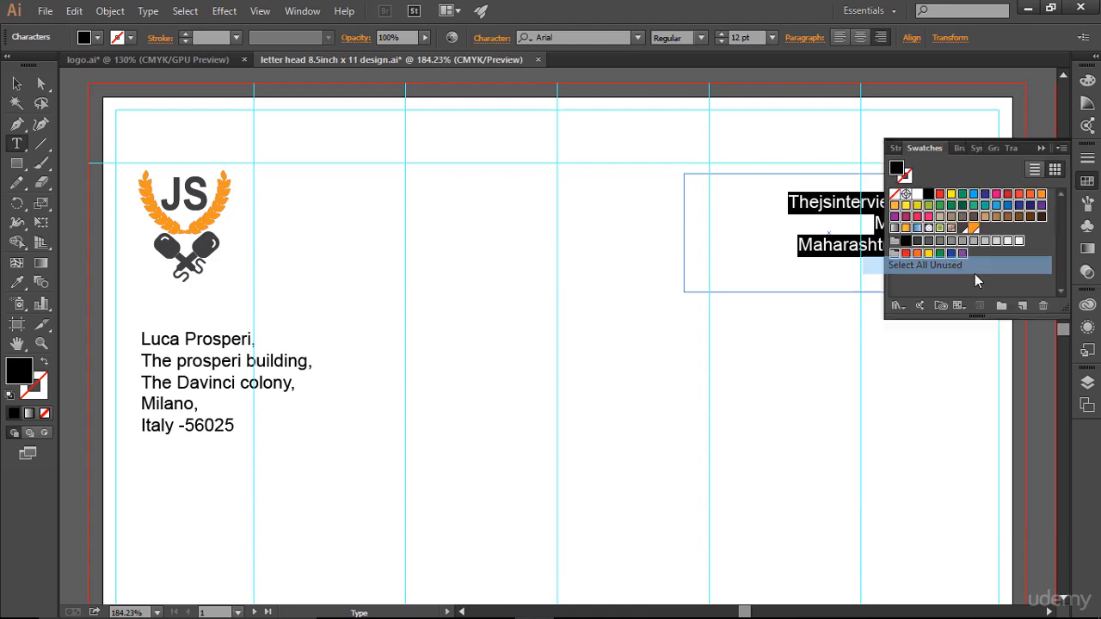
{"action": "left_click", "coordinate": [1042, 312]}
{"action": "left_click", "coordinate": [531, 336]}
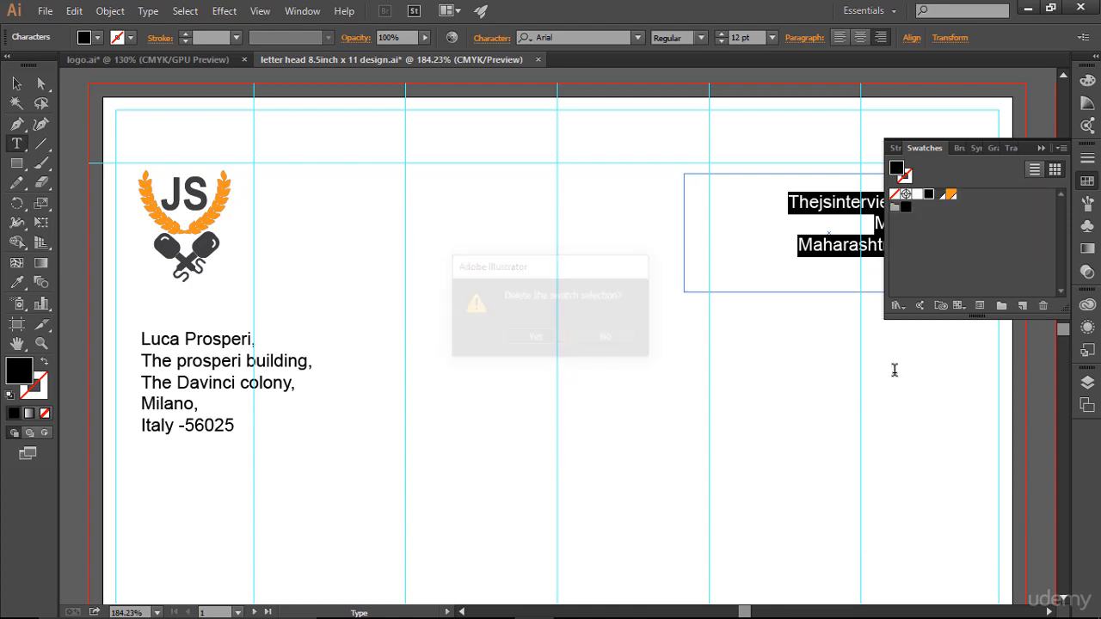
- Colour the top-right address text dark grey, then change it to black
{"action": "left_click", "coordinate": [939, 195]}
{"action": "left_click", "coordinate": [1041, 148]}
{"action": "key", "text": "Escape"}
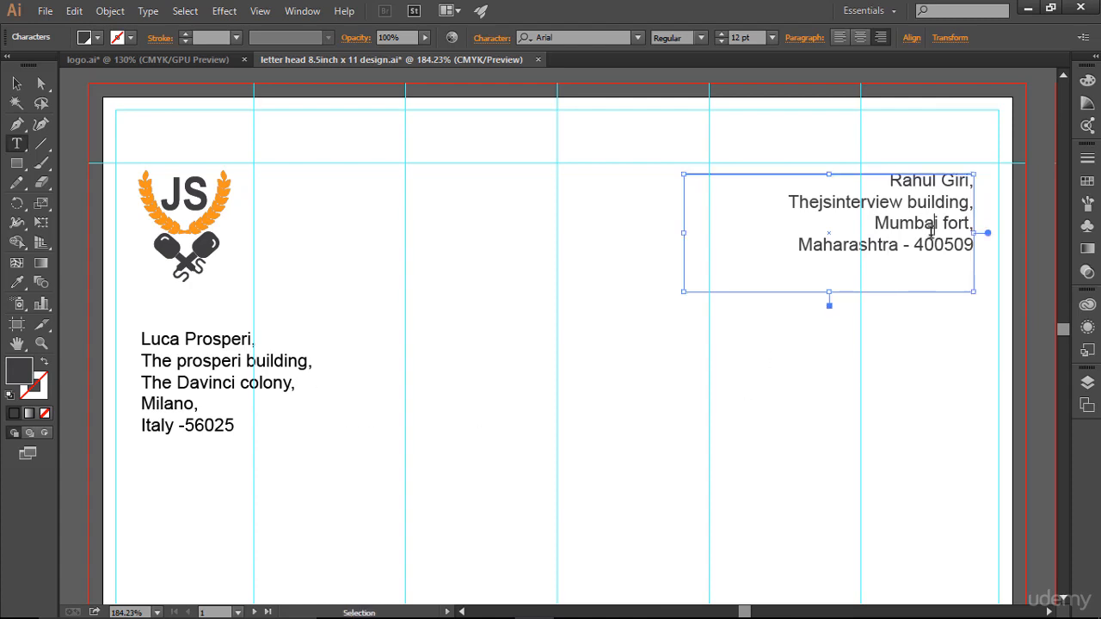
{"action": "key", "text": "ctrl+a"}
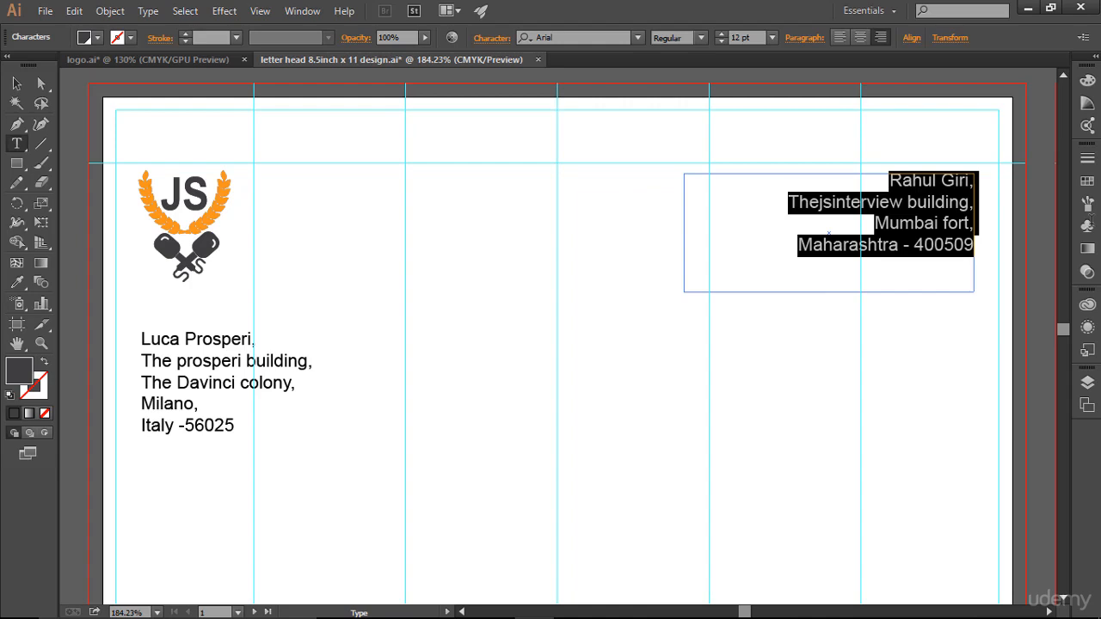
{"action": "left_click", "coordinate": [1088, 180]}
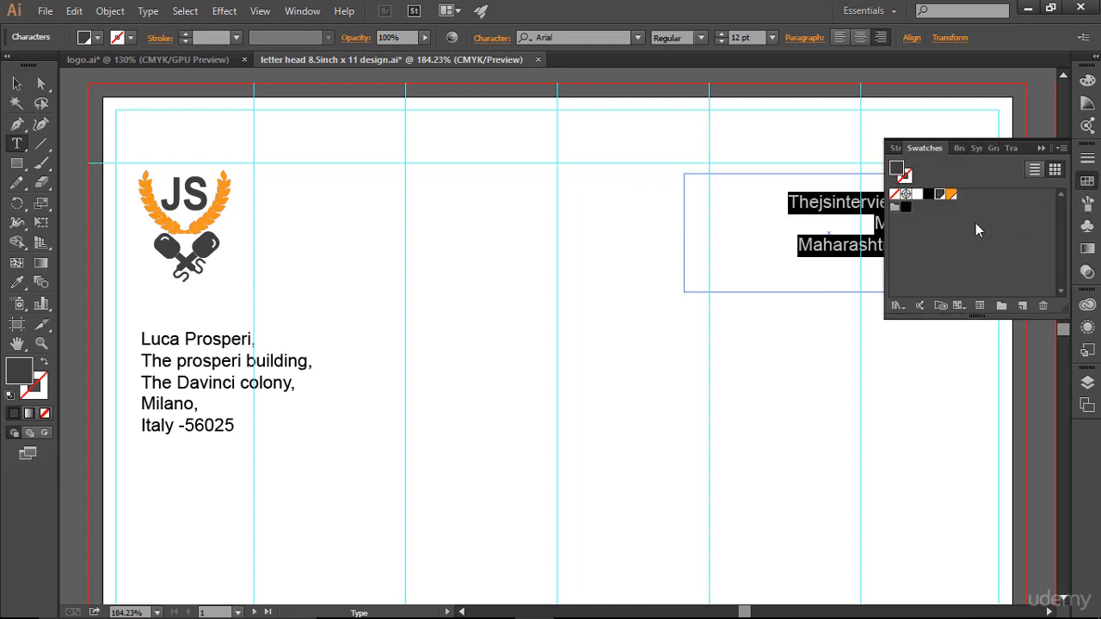
{"action": "left_click", "coordinate": [906, 207]}
{"action": "left_click", "coordinate": [1040, 148]}
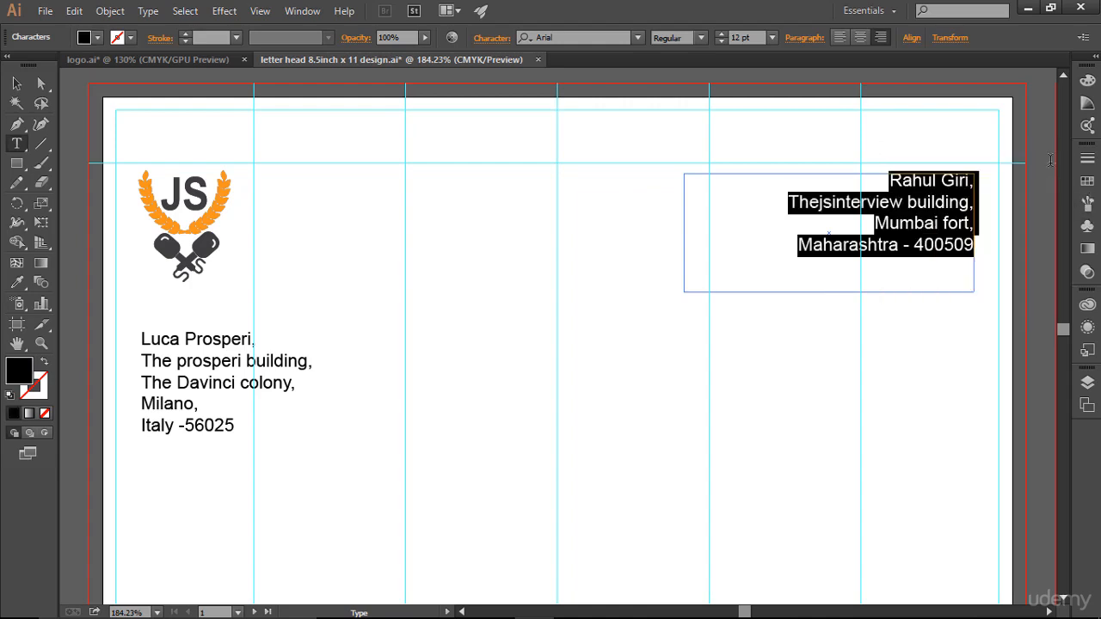
- Enter a new hex fill colour for the sender's address text in the Color Picker
{"action": "double_click", "coordinate": [24, 378]}
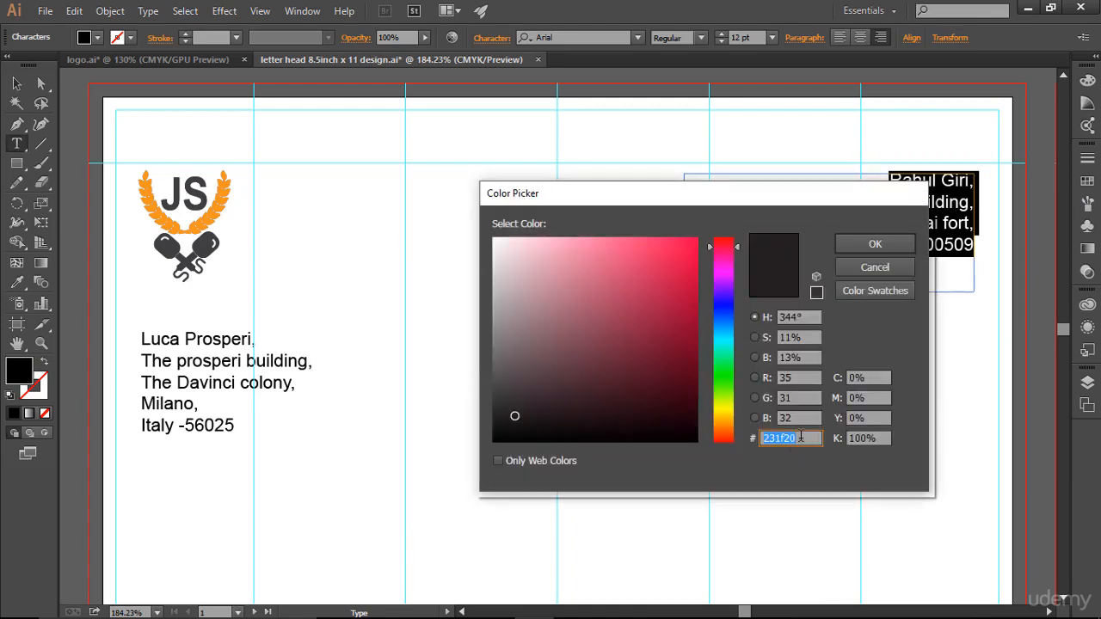
{"action": "type", "text": "222222"}
{"action": "left_click_drag", "start_coordinate": [802, 438], "coordinate": [762, 440]}
{"action": "left_click", "coordinate": [876, 245]}
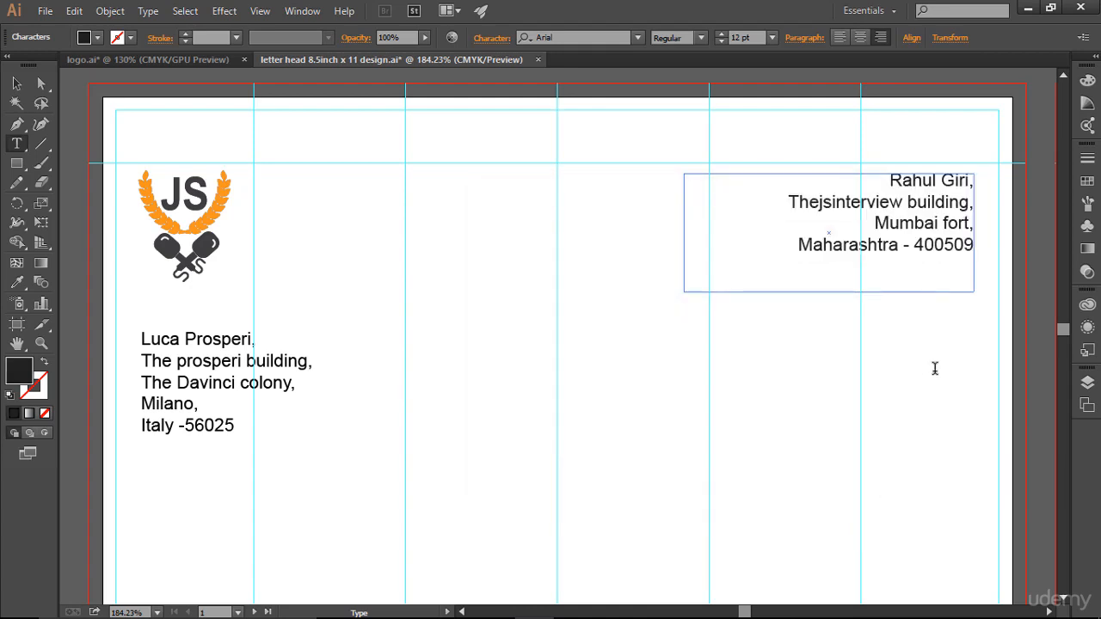
- Colour the recipient's five-line address dark grey #222222
{"action": "left_click", "coordinate": [232, 382]}
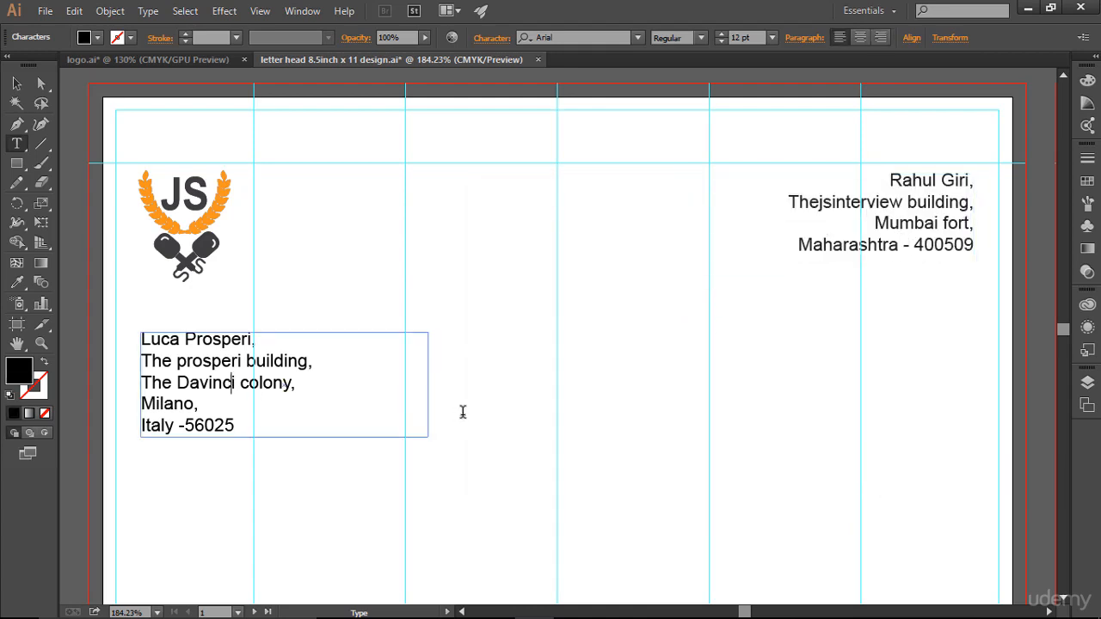
{"action": "key", "text": "ctrl+a"}
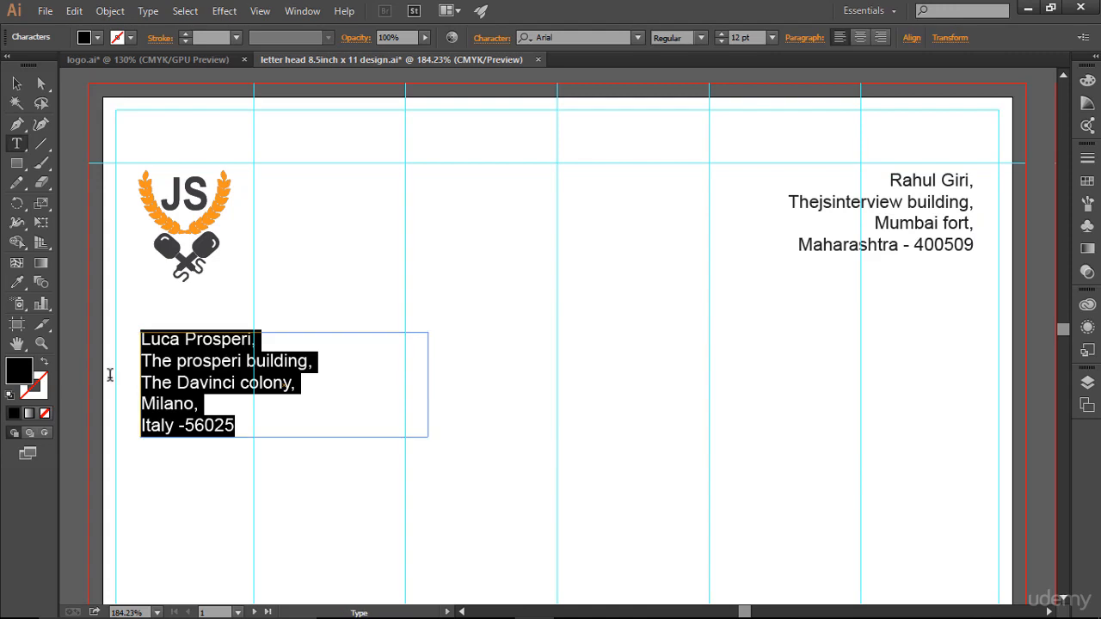
{"action": "double_click", "coordinate": [29, 369]}
{"action": "type", "text": "222222"}
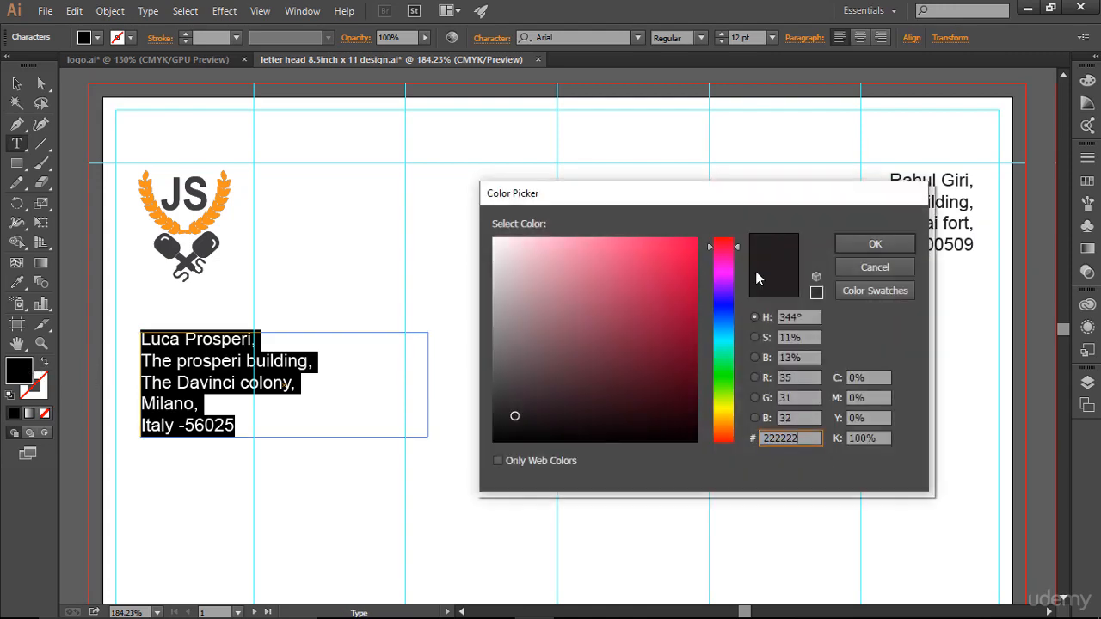
{"action": "left_click", "coordinate": [875, 243]}
{"action": "key", "text": "Escape"}
- Hide the page guides and deselect the address text frame
{"action": "scroll", "coordinate": [643, 457], "scroll_direction": "down", "scroll_amount": 2}
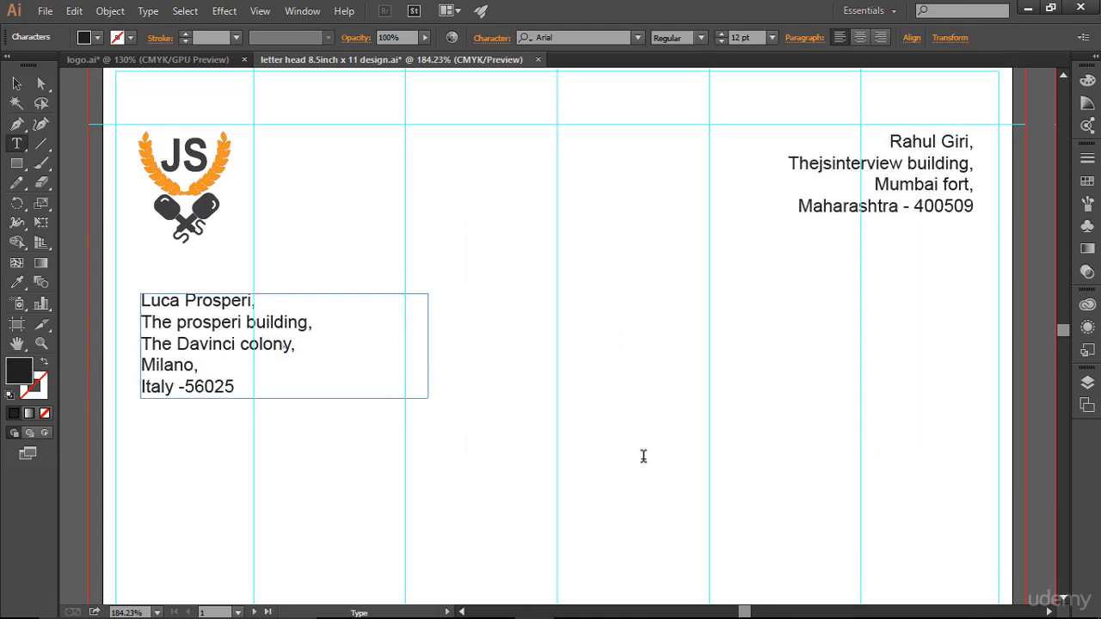
{"action": "scroll", "coordinate": [643, 456], "scroll_direction": "up", "scroll_amount": 1}
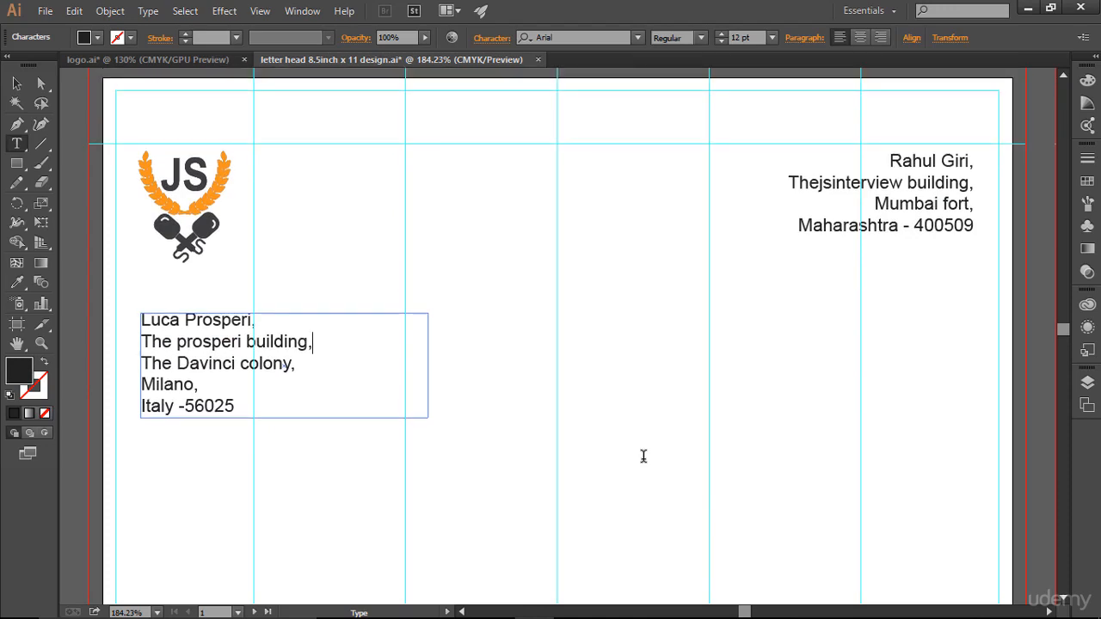
{"action": "key", "text": "Escape"}
{"action": "key", "text": "ctrl+semicolon"}
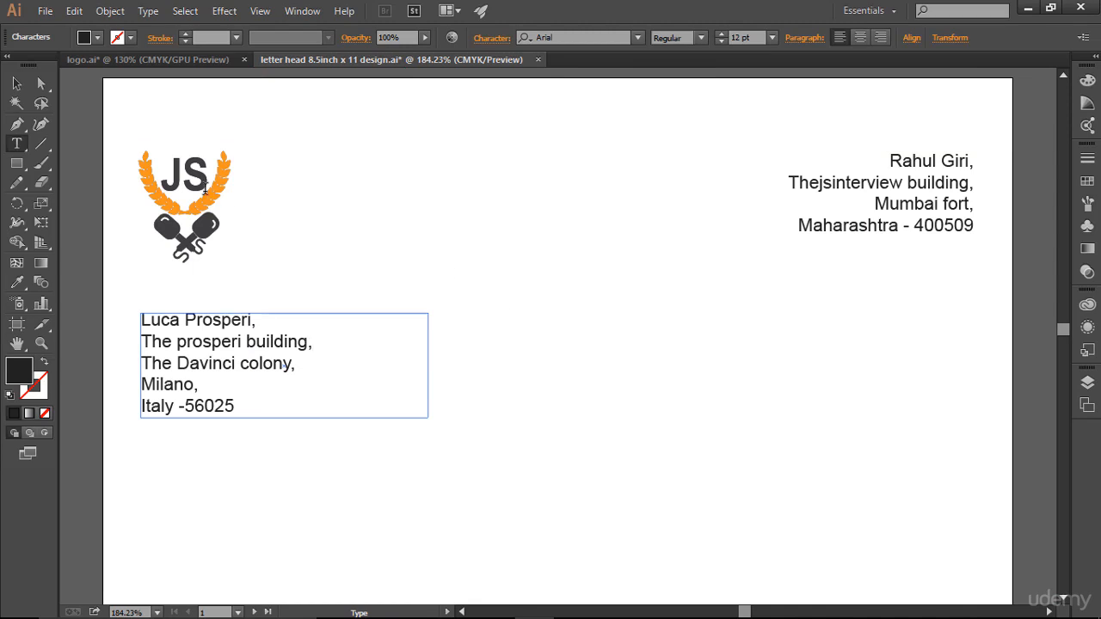
{"action": "key", "text": "v"}
{"action": "left_click", "coordinate": [649, 298]}
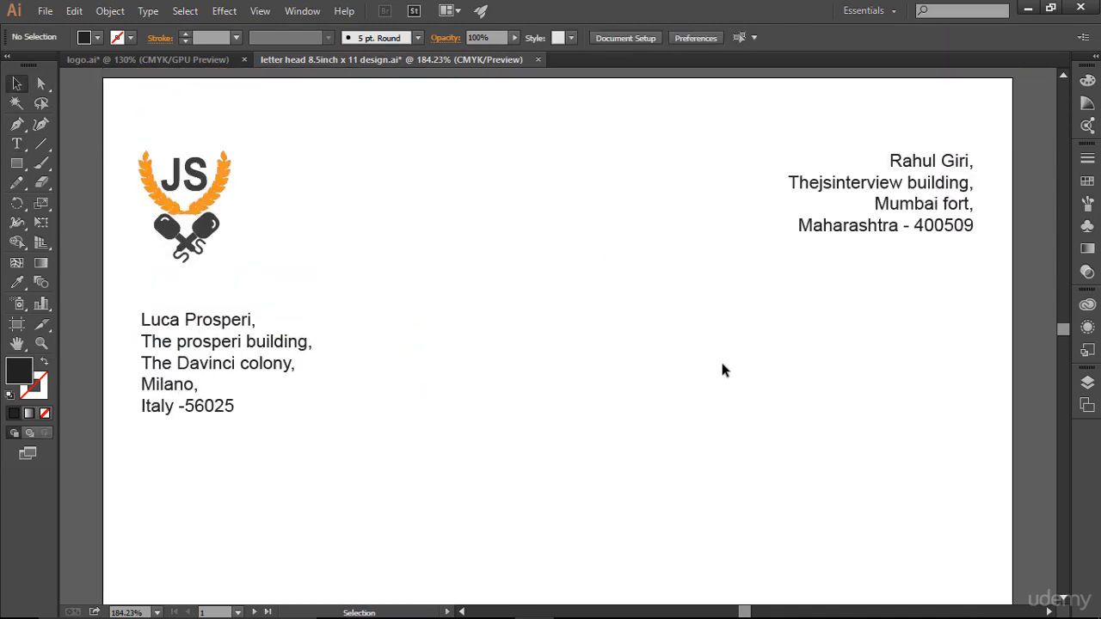
- Turn the column and margin guides back on and return to the Selection tool
{"action": "scroll", "coordinate": [723, 370], "scroll_direction": "down", "scroll_amount": 3}
{"action": "scroll", "coordinate": [720, 369], "scroll_direction": "down", "scroll_amount": 4}
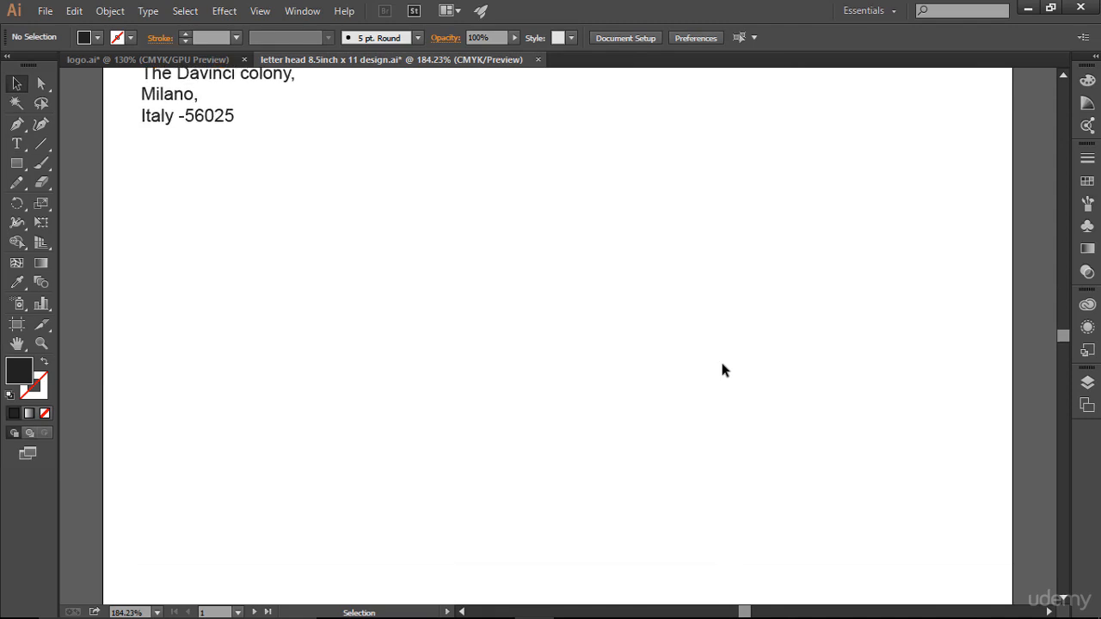
{"action": "scroll", "coordinate": [691, 376], "scroll_direction": "up", "scroll_amount": 2}
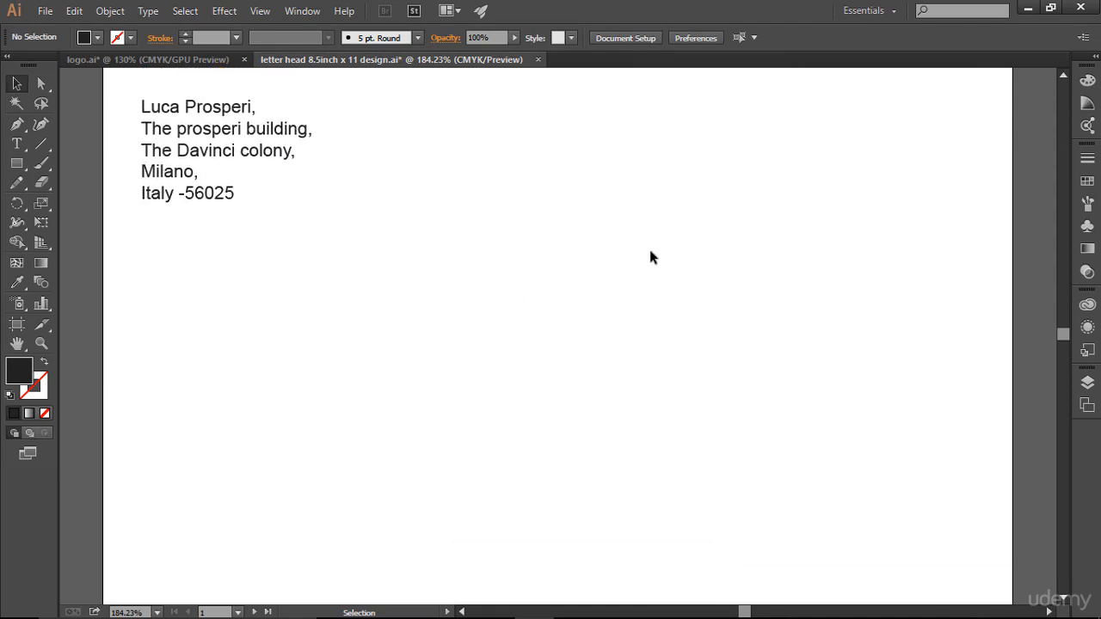
{"action": "scroll", "coordinate": [650, 256], "scroll_direction": "up", "scroll_amount": 2}
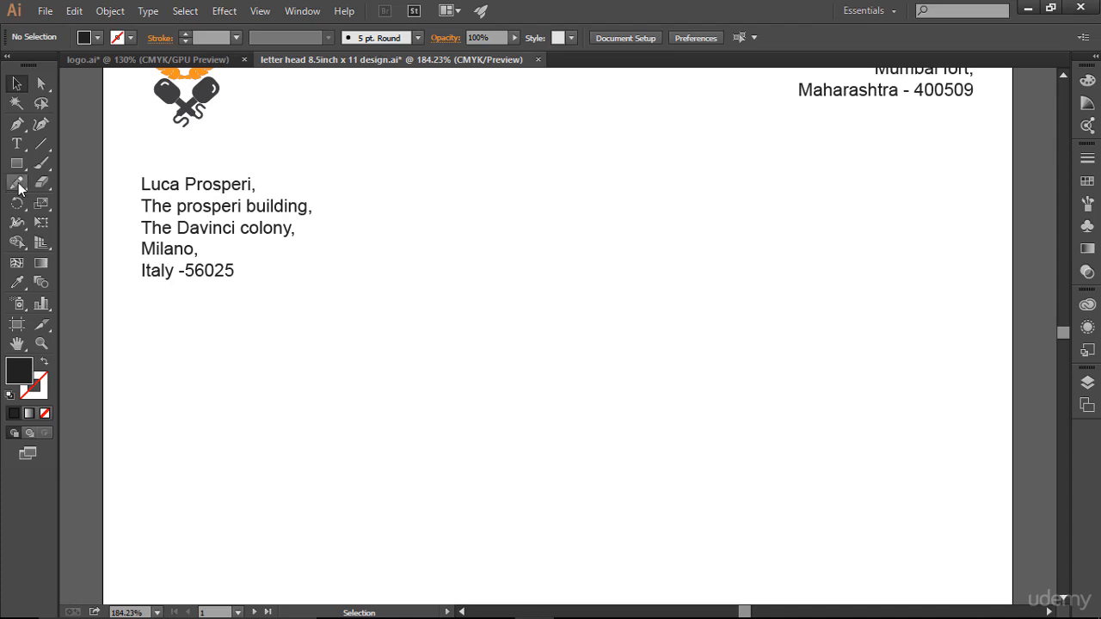
{"action": "left_click", "coordinate": [18, 144]}
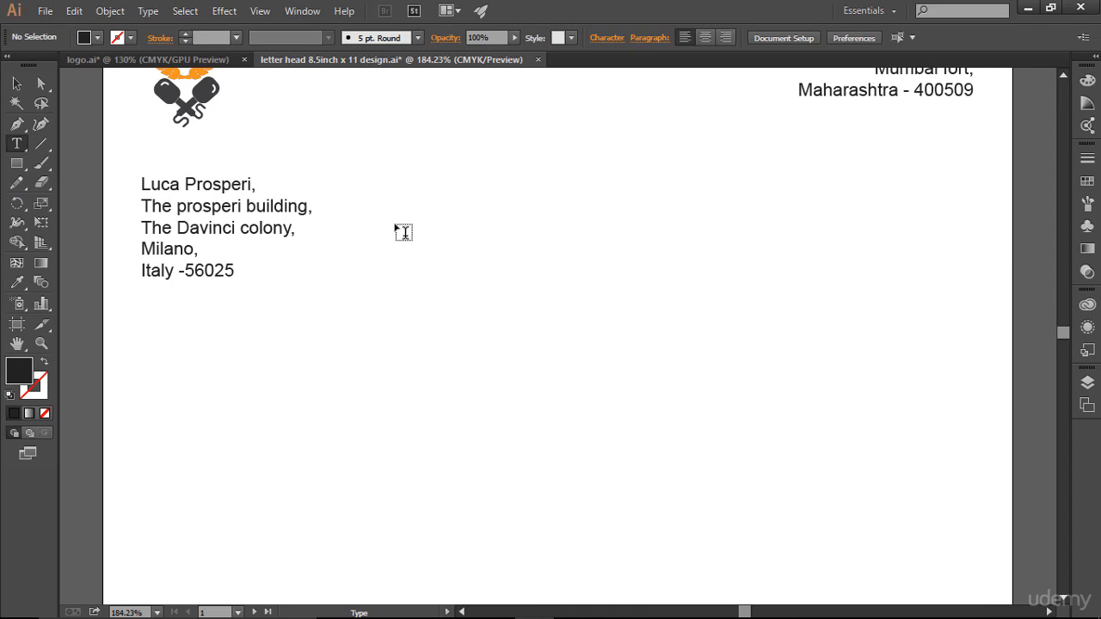
{"action": "key", "text": "ctrl+;"}
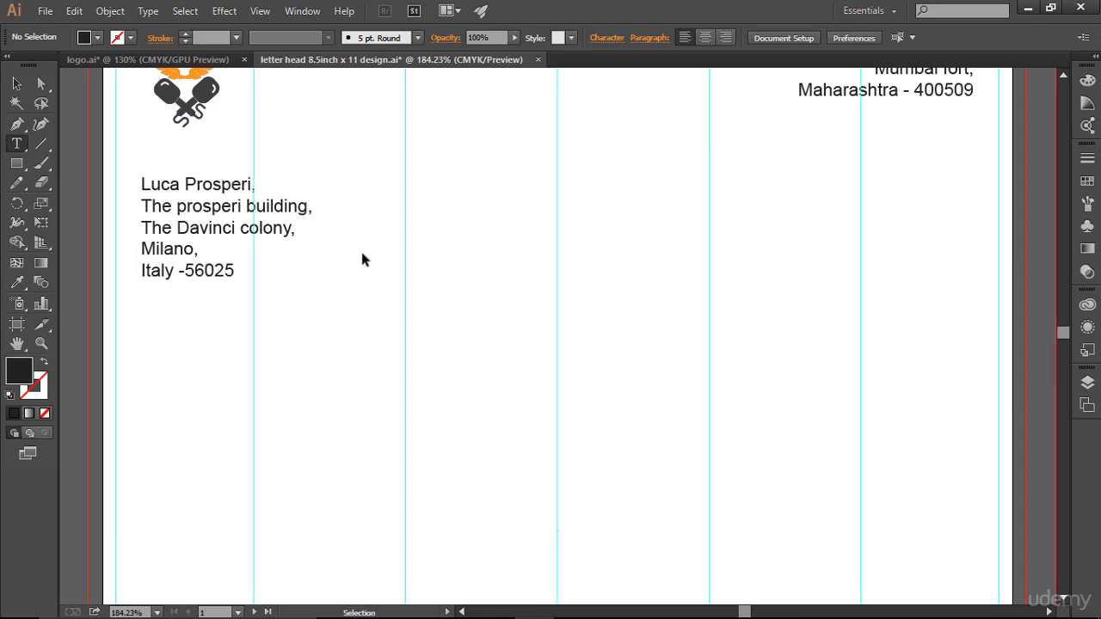
{"action": "left_click", "coordinate": [155, 206]}
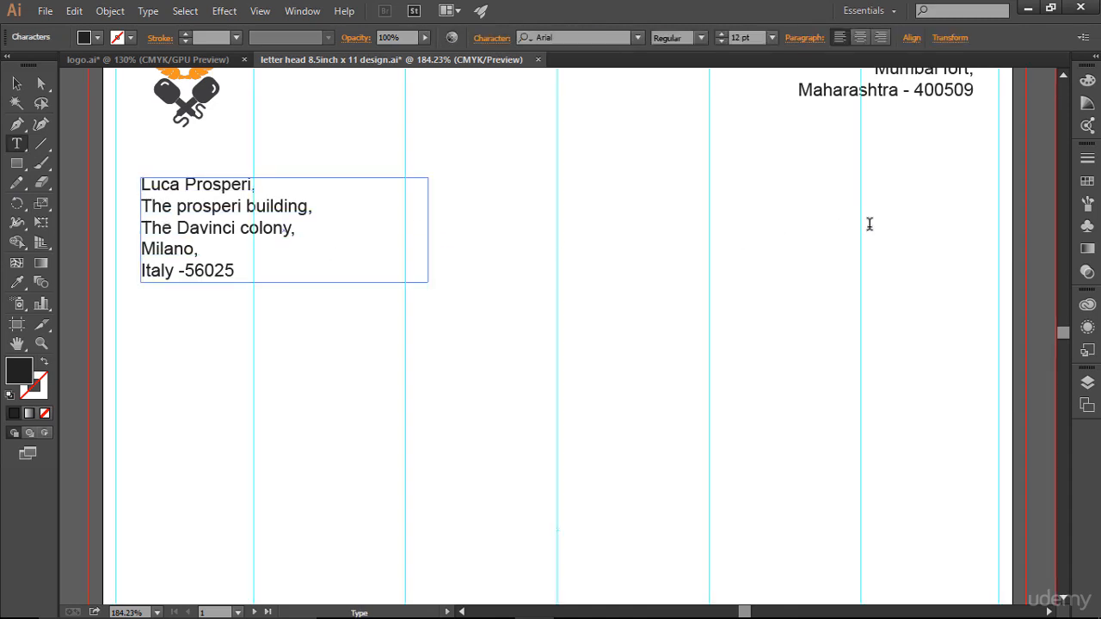
{"action": "left_click", "coordinate": [16, 83]}
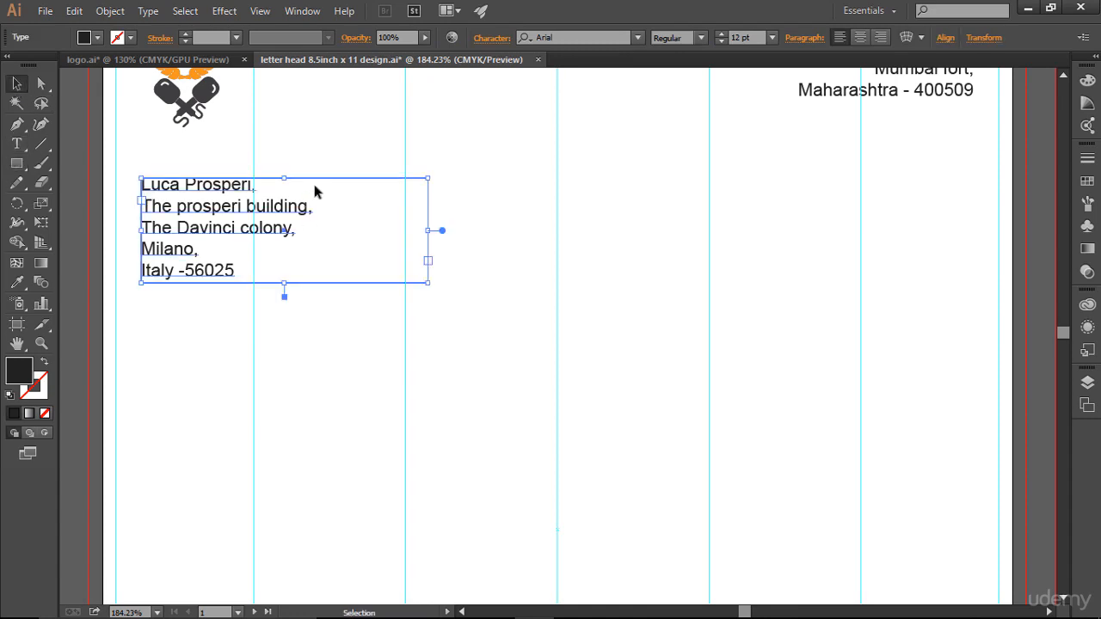
{"action": "left_click", "coordinate": [115, 153]}
{"action": "key", "text": "t"}
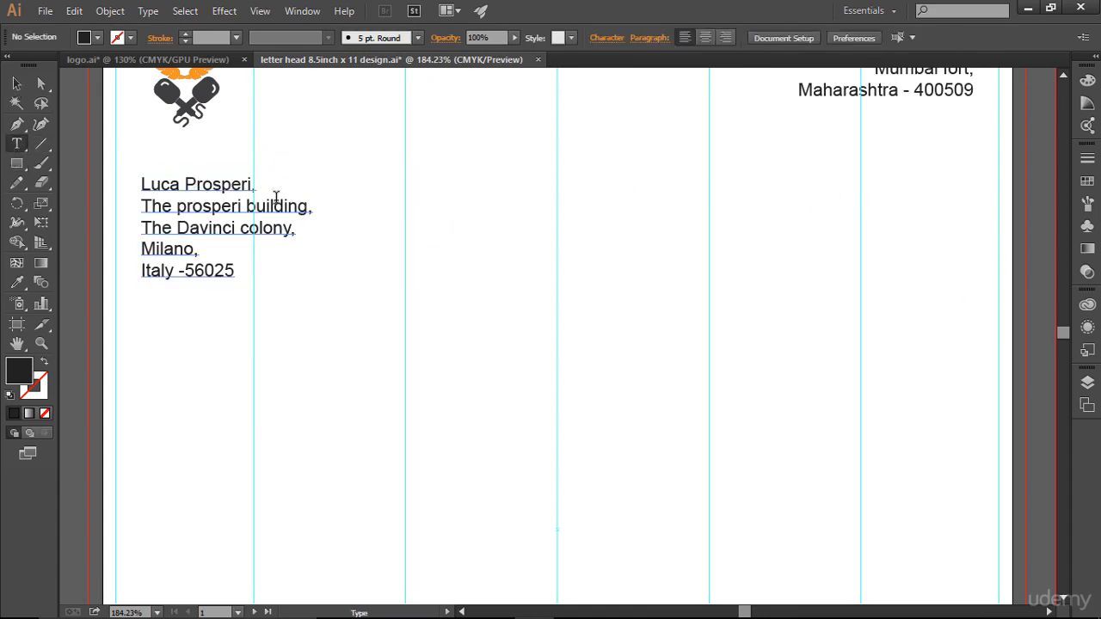
{"action": "left_click", "coordinate": [16, 83]}
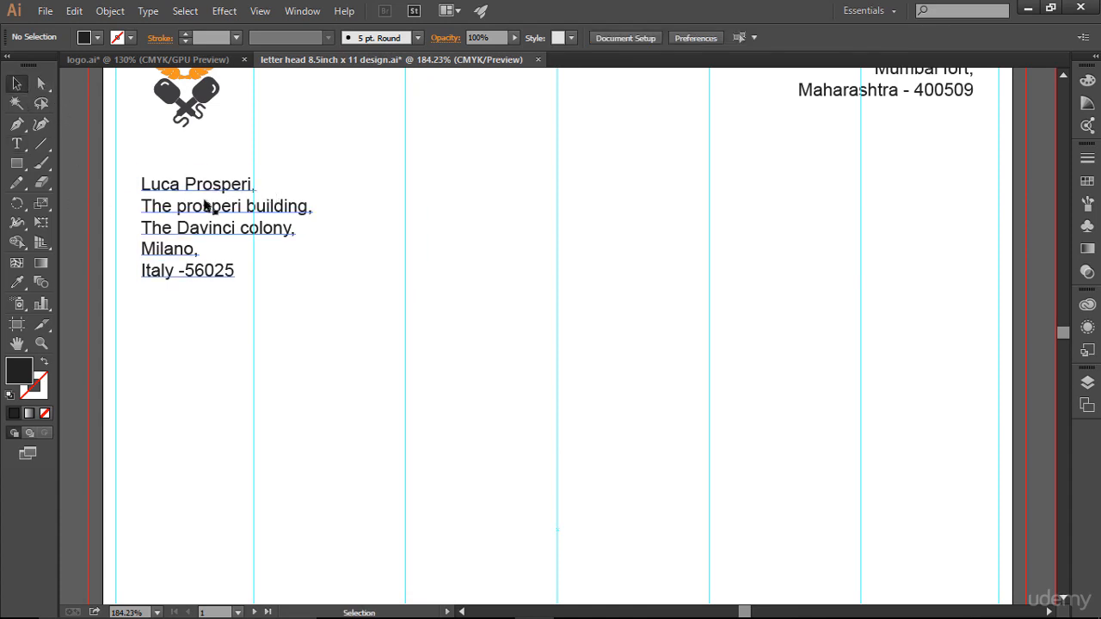
- Draw a 1 pt horizontal line across the page width above the recipient address
{"action": "left_click", "coordinate": [40, 144]}
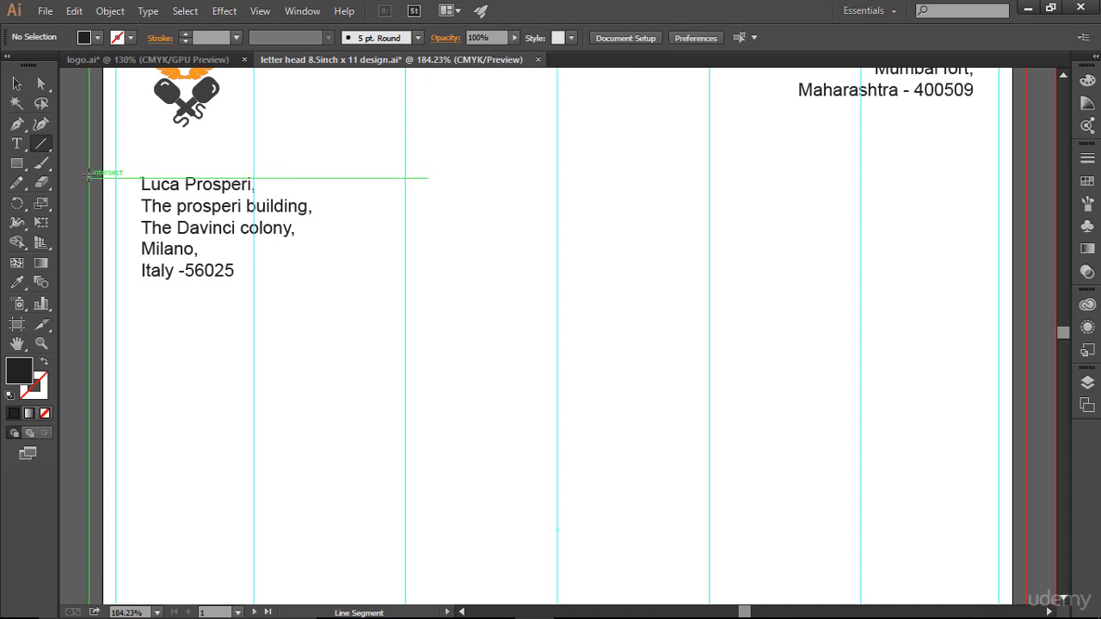
{"action": "mouse_move", "coordinate": [87, 176]}
{"action": "left_mouse_down"}
{"action": "mouse_move", "coordinate": [456, 166]}
{"action": "mouse_move", "coordinate": [1025, 177]}
{"action": "left_mouse_up"}
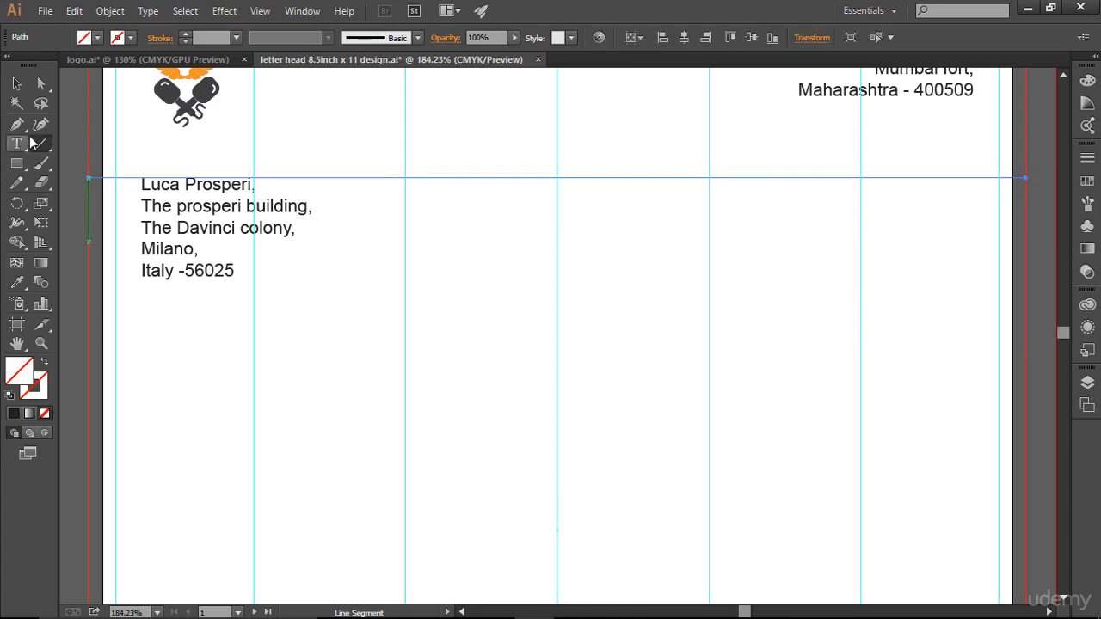
{"action": "left_click", "coordinate": [185, 32]}
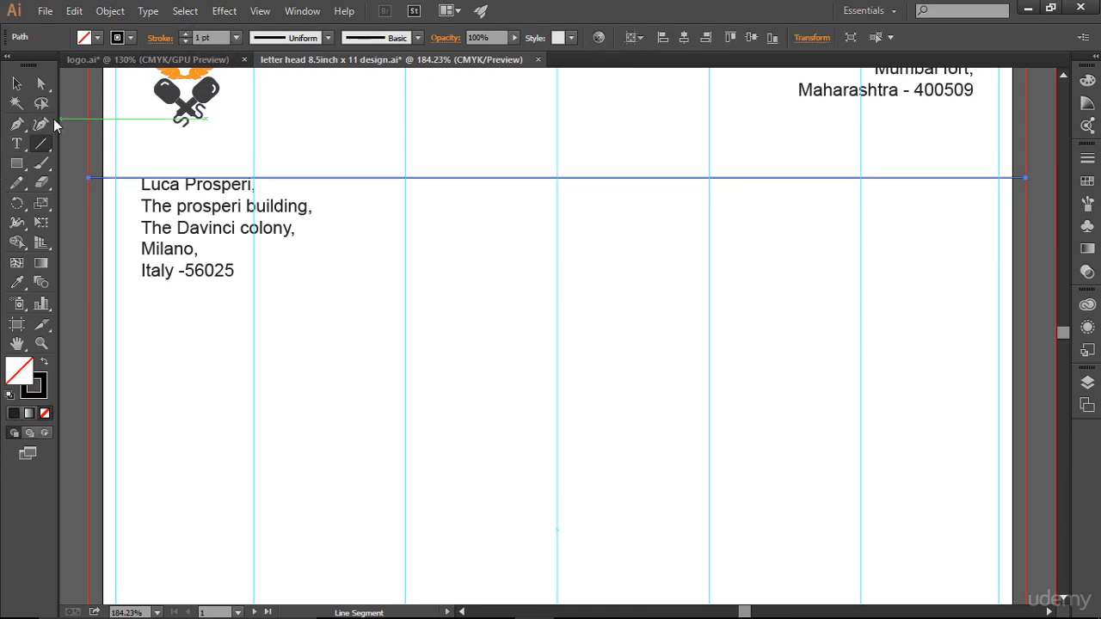
{"action": "left_click", "coordinate": [16, 83]}
{"action": "left_click", "coordinate": [600, 398]}
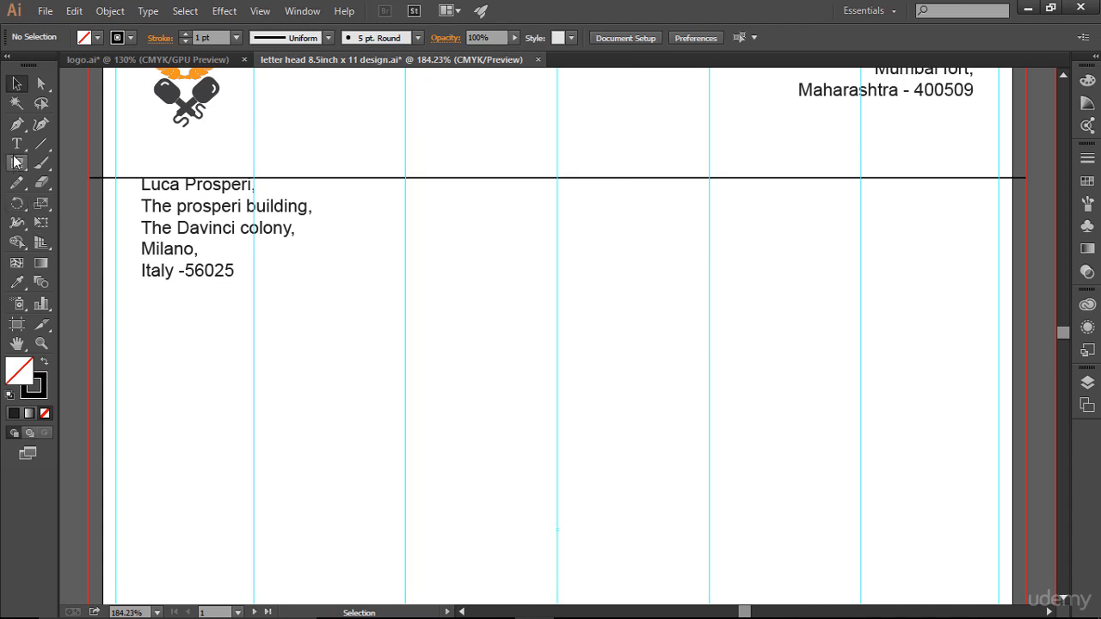
- Type 'Date : 23 Nov.2016' and colour the '23 Nov.2016' part grey
{"action": "key", "text": "t"}
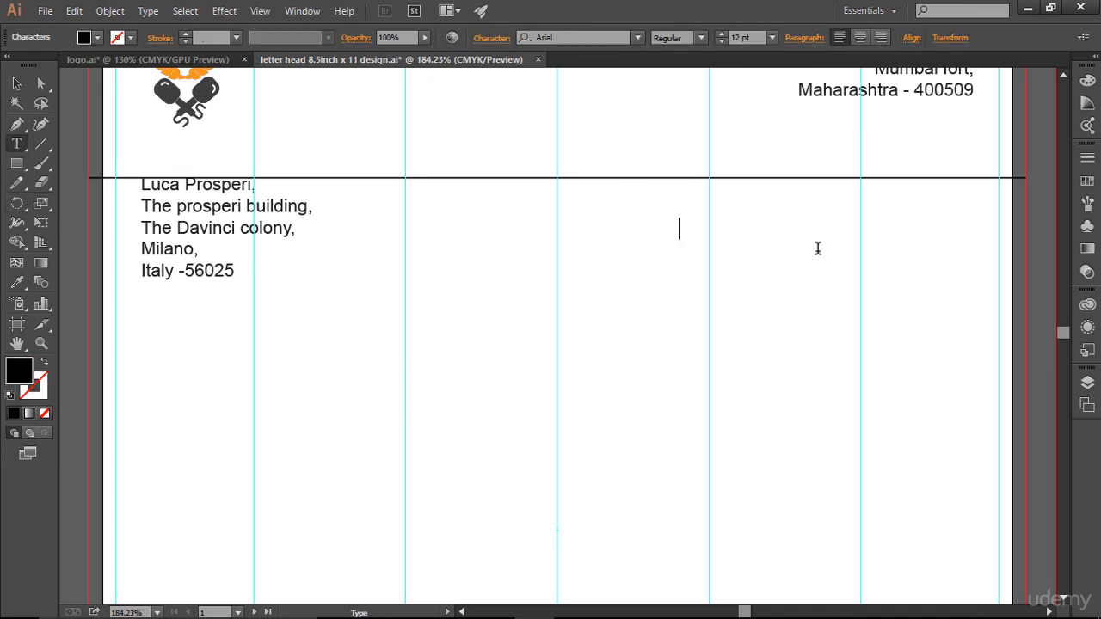
{"action": "type", "text": "Date : 23"}
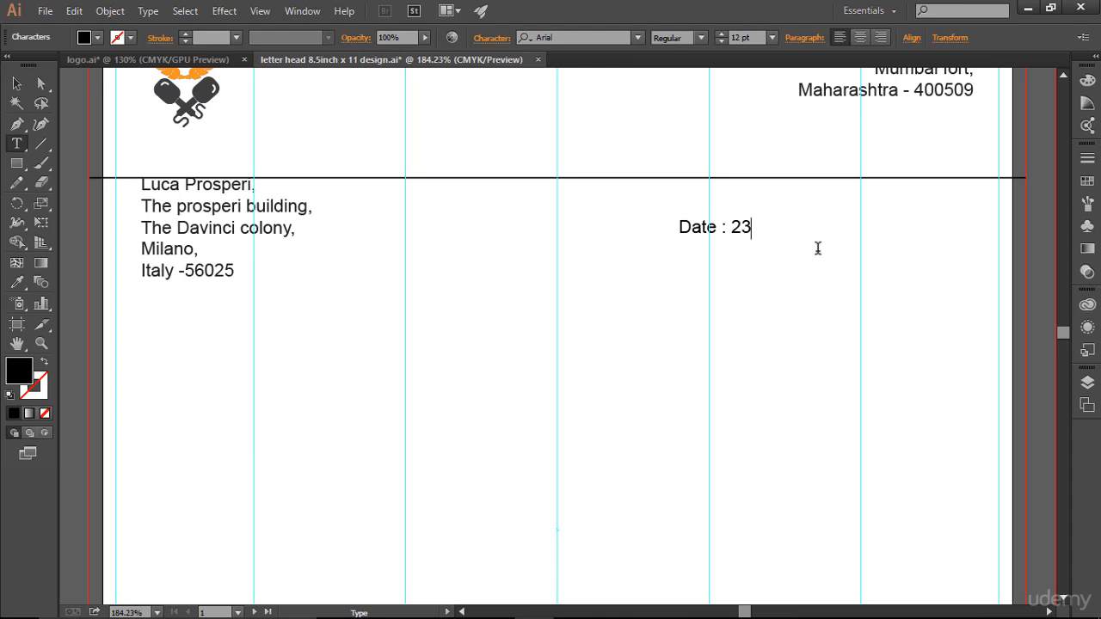
{"action": "type", "text": " Nov.2016"}
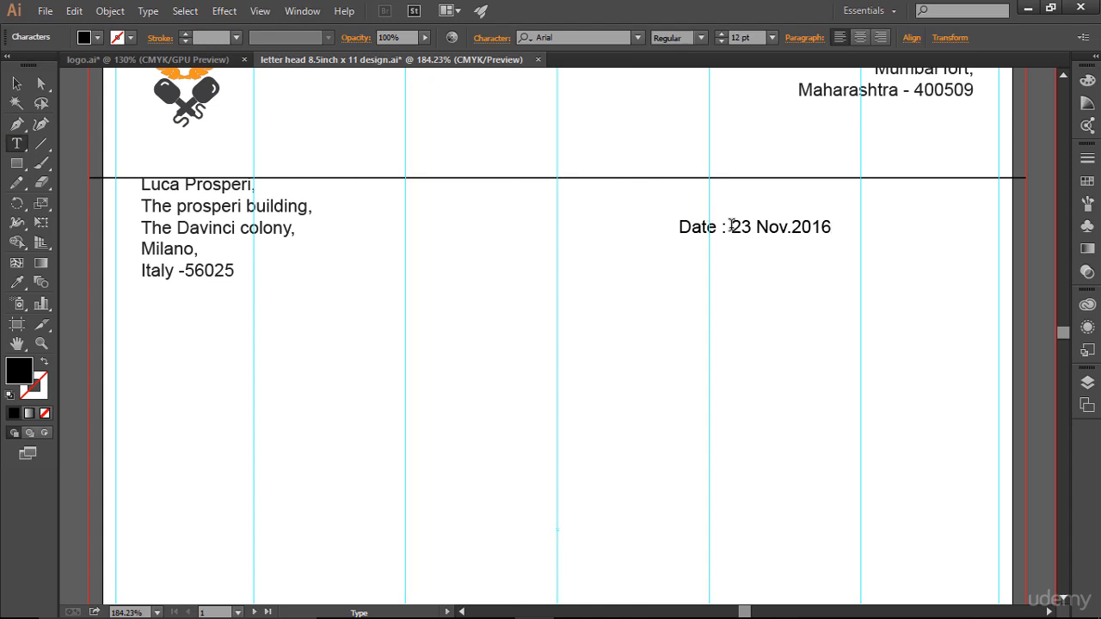
{"action": "left_click_drag", "start_coordinate": [733, 227], "coordinate": [838, 229]}
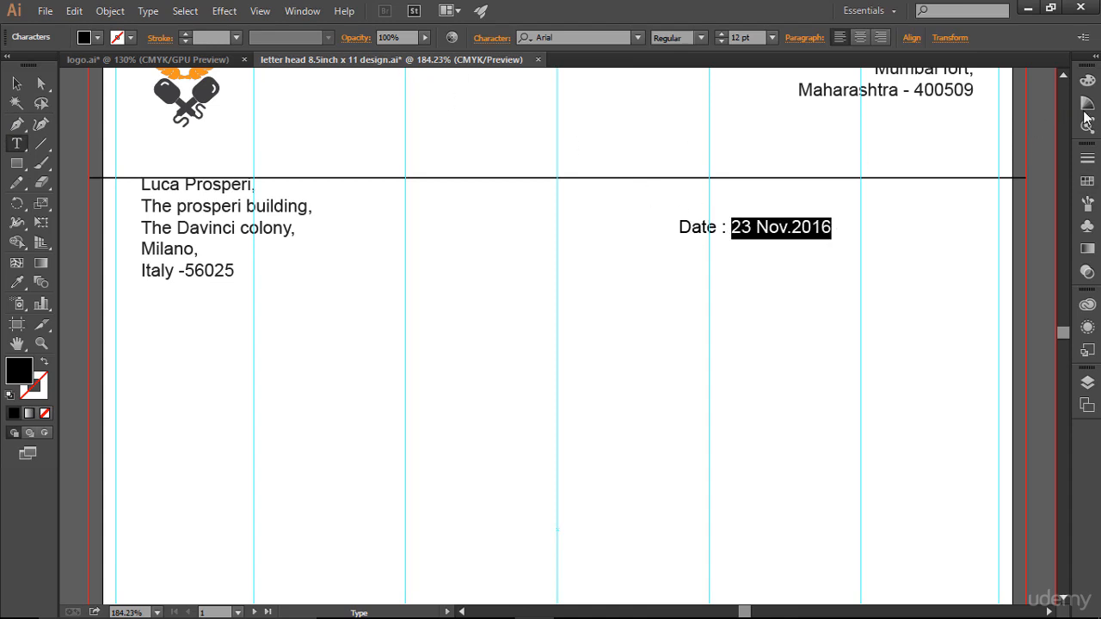
{"action": "left_click", "coordinate": [1087, 180]}
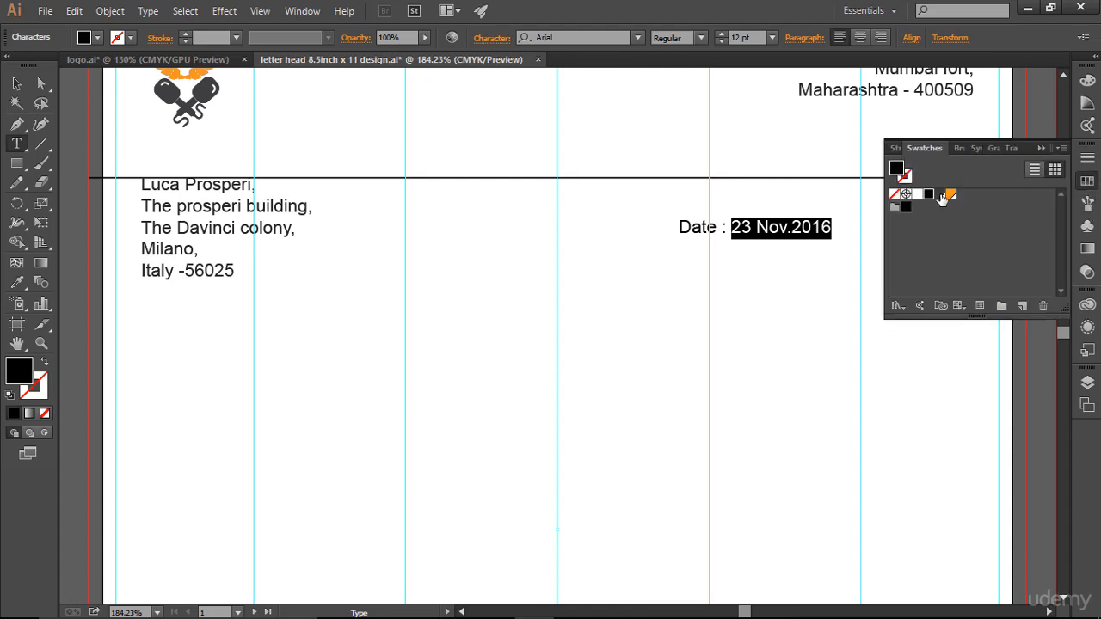
{"action": "left_click", "coordinate": [943, 197]}
{"action": "left_click", "coordinate": [1042, 148]}
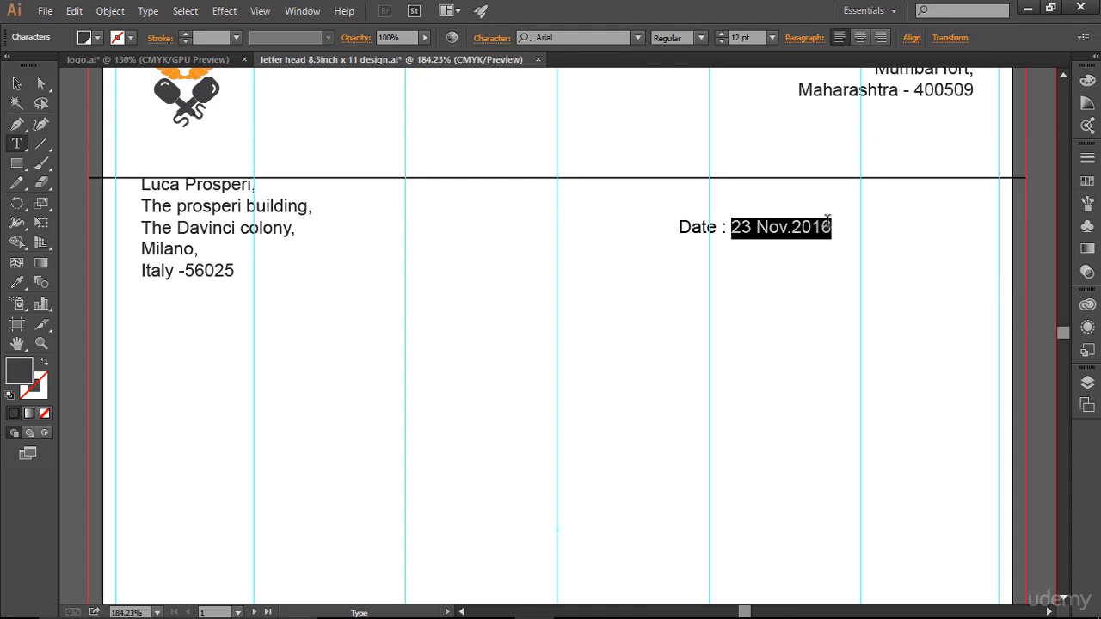
{"action": "left_click", "coordinate": [828, 226]}
{"action": "left_click", "coordinate": [17, 84]}
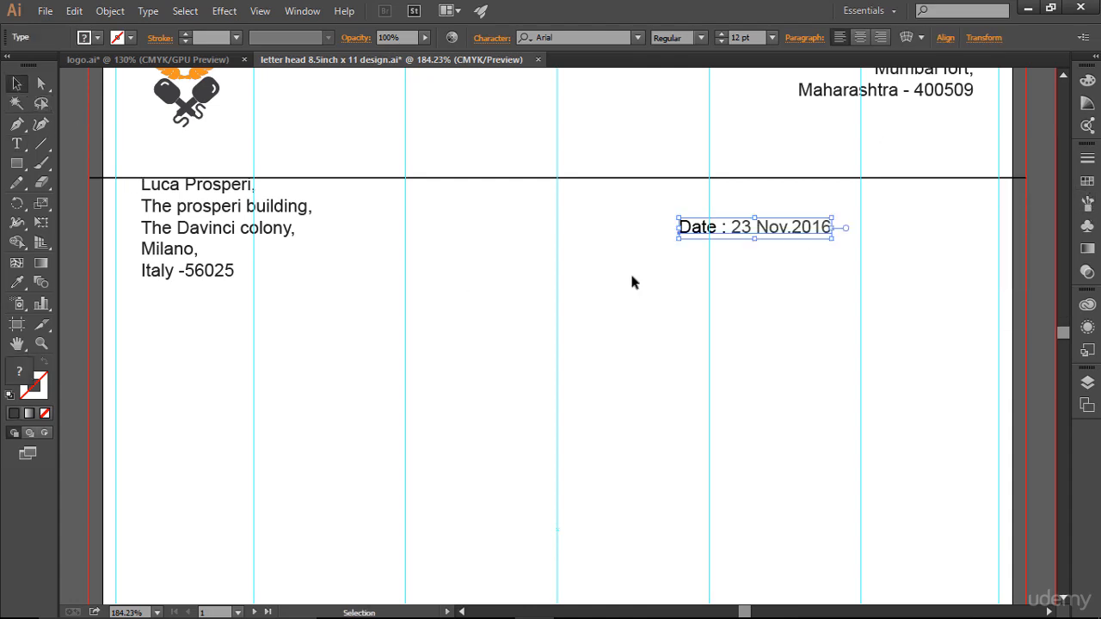
- Move the date line to the right margin and nudge the divider line slightly up
{"action": "left_click_drag", "start_coordinate": [741, 230], "coordinate": [876, 188]}
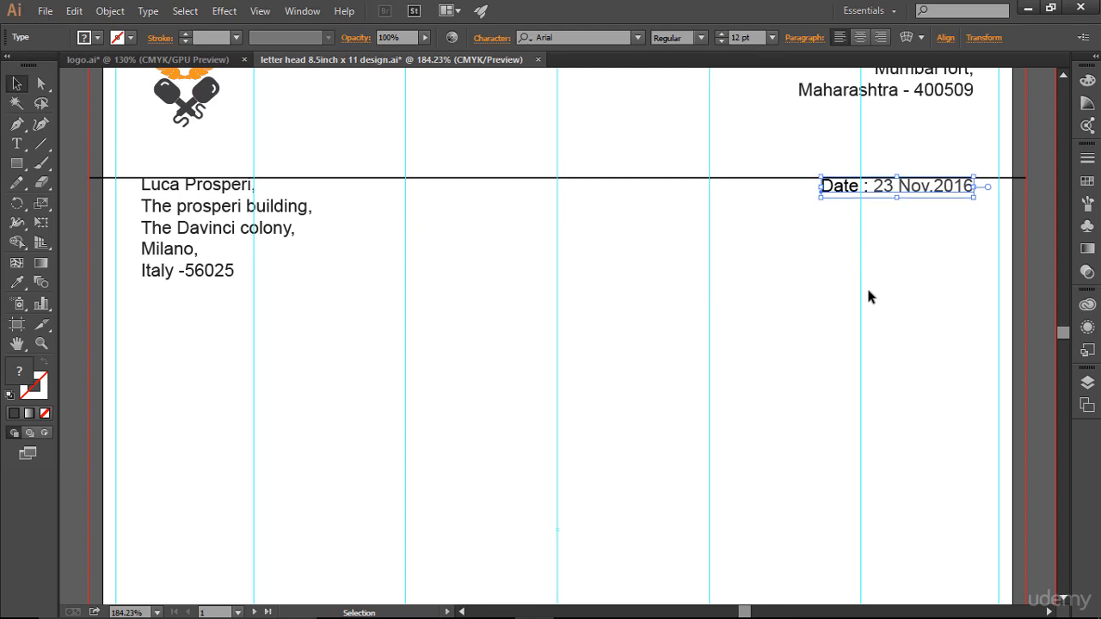
{"action": "left_click", "coordinate": [868, 297]}
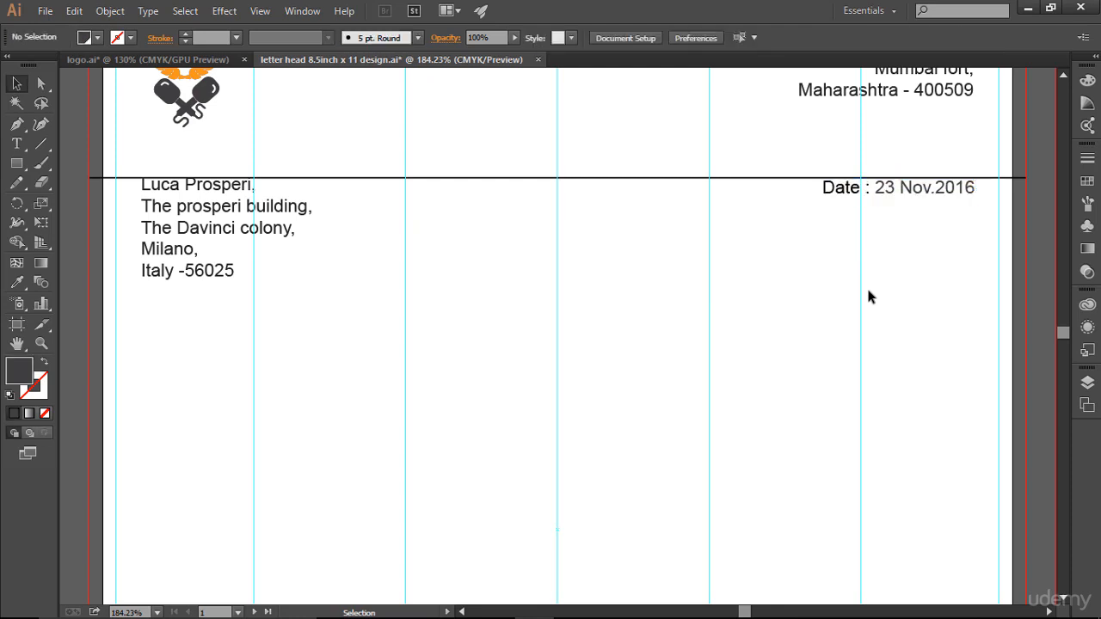
{"action": "scroll", "coordinate": [868, 297], "scroll_direction": "up", "scroll_amount": 2}
{"action": "scroll", "coordinate": [868, 297], "scroll_direction": "up", "scroll_amount": 1}
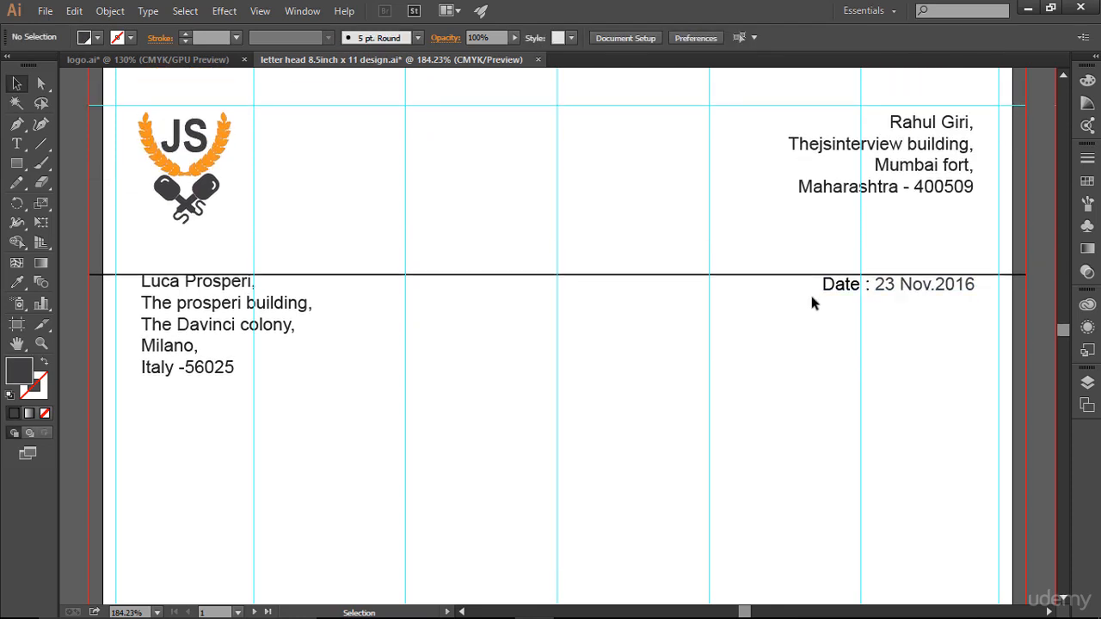
{"action": "left_click", "coordinate": [599, 276]}
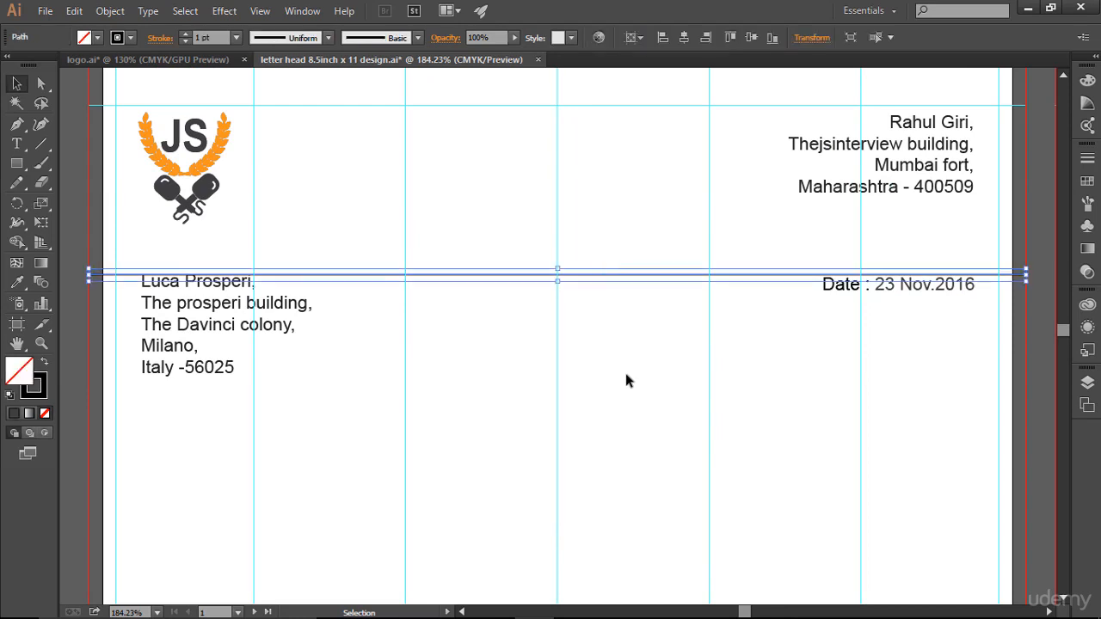
{"action": "key", "text": "Up"}
{"action": "key", "text": "Up"}
{"action": "key", "text": "Up"}
{"action": "key", "text": "Up"}
{"action": "key", "text": "Up"}
{"action": "key", "text": "Up"}
{"action": "key", "text": "Up"}
{"action": "key", "text": "Up"}
{"action": "key", "text": "Up"}
{"action": "key", "text": "Up"}
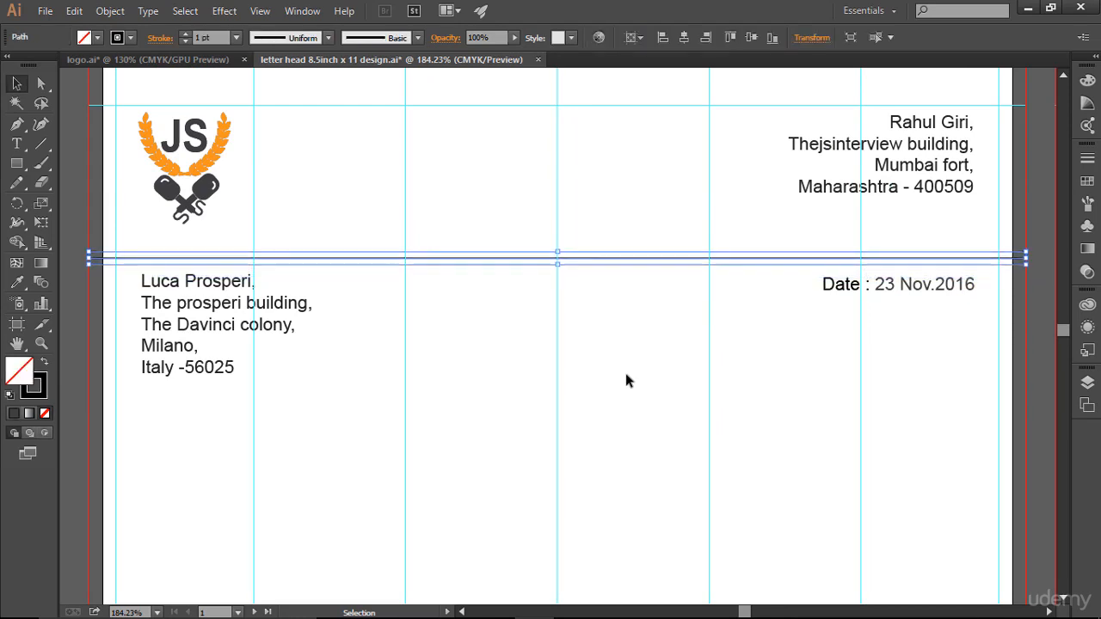
{"action": "key", "text": "Up"}
{"action": "key", "text": "Up"}
{"action": "key", "text": "Up"}
{"action": "key", "text": "Up"}
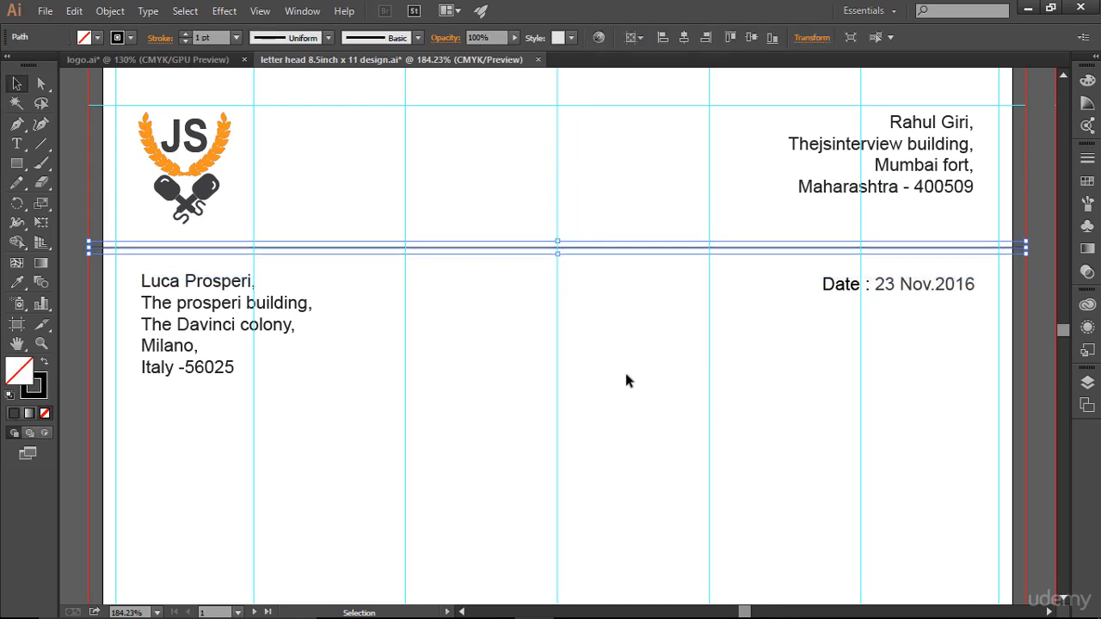
{"action": "key", "text": "Down"}
{"action": "key", "text": "Down"}
{"action": "key", "text": "Down"}
{"action": "key", "text": "Down"}
{"action": "key", "text": "Down"}
- Nudge the recipient address and the Date line upward
{"action": "left_click", "coordinate": [626, 376]}
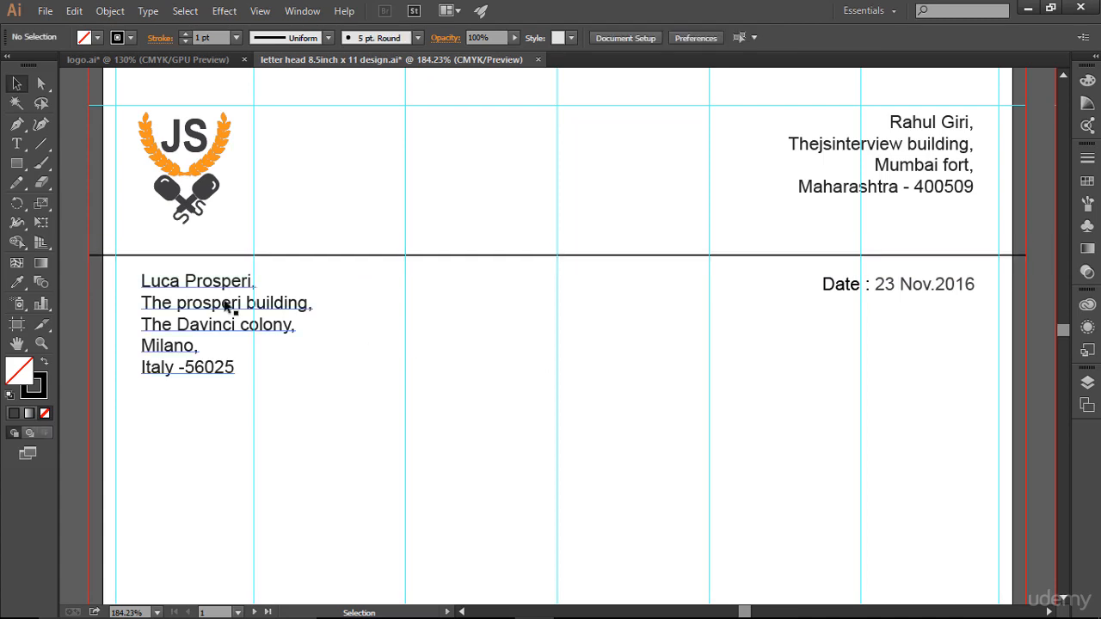
{"action": "left_click", "coordinate": [178, 288]}
{"action": "key", "text": "Up"}
{"action": "key", "text": "Up"}
{"action": "key", "text": "Up"}
{"action": "key", "text": "Up"}
{"action": "key", "text": "Up"}
{"action": "key", "text": "Up"}
{"action": "key", "text": "Up"}
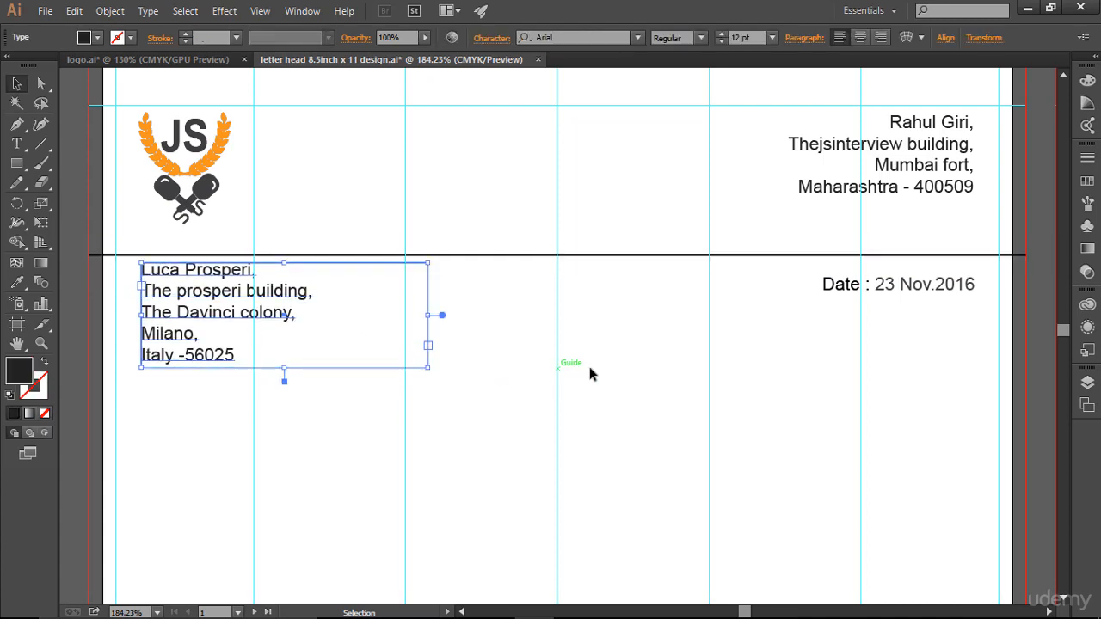
{"action": "left_click", "coordinate": [886, 296]}
{"action": "key", "text": "Up"}
{"action": "key", "text": "Up"}
{"action": "key", "text": "Up"}
{"action": "key", "text": "Up"}
{"action": "key", "text": "Up"}
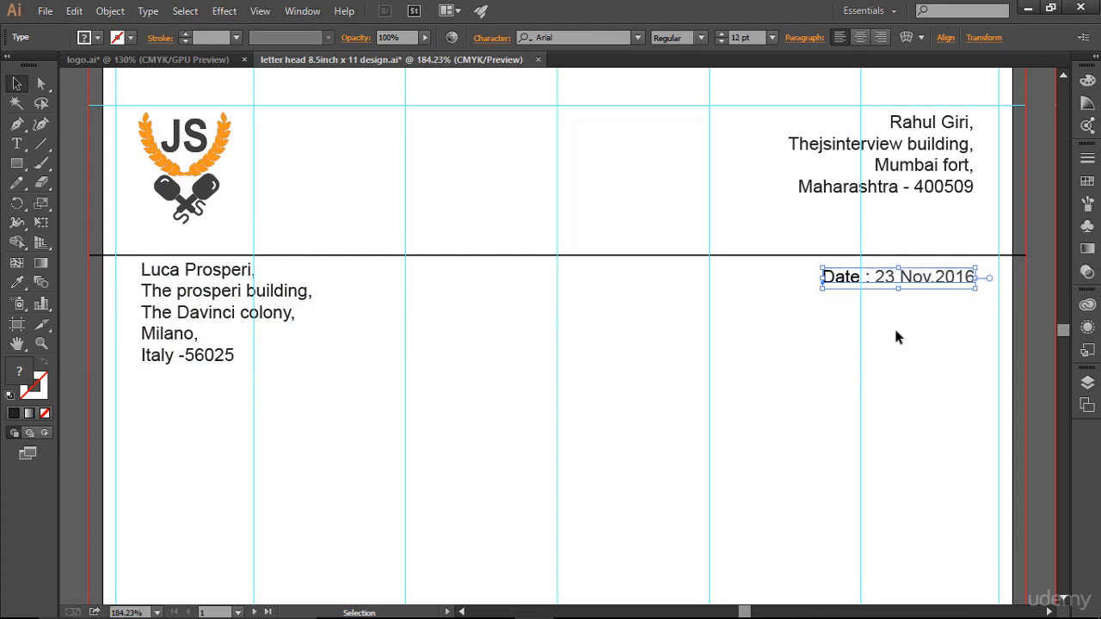
{"action": "key", "text": "Up"}
{"action": "left_click", "coordinate": [742, 273]}
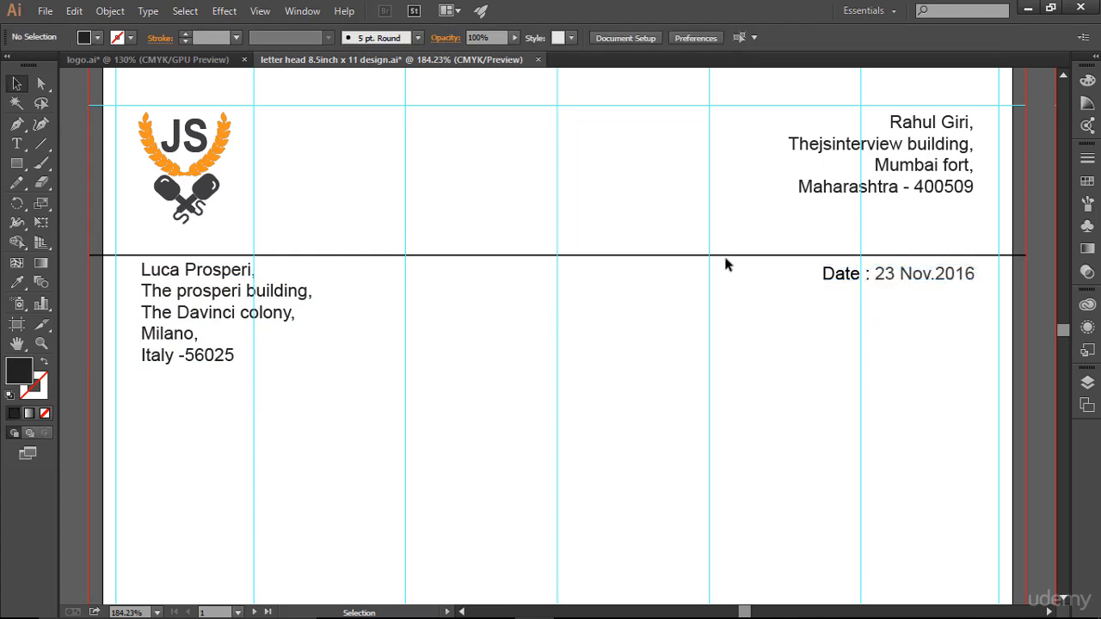
- Delete the horizontal divider line
{"action": "left_click", "coordinate": [726, 256]}
{"action": "key", "text": "Delete"}
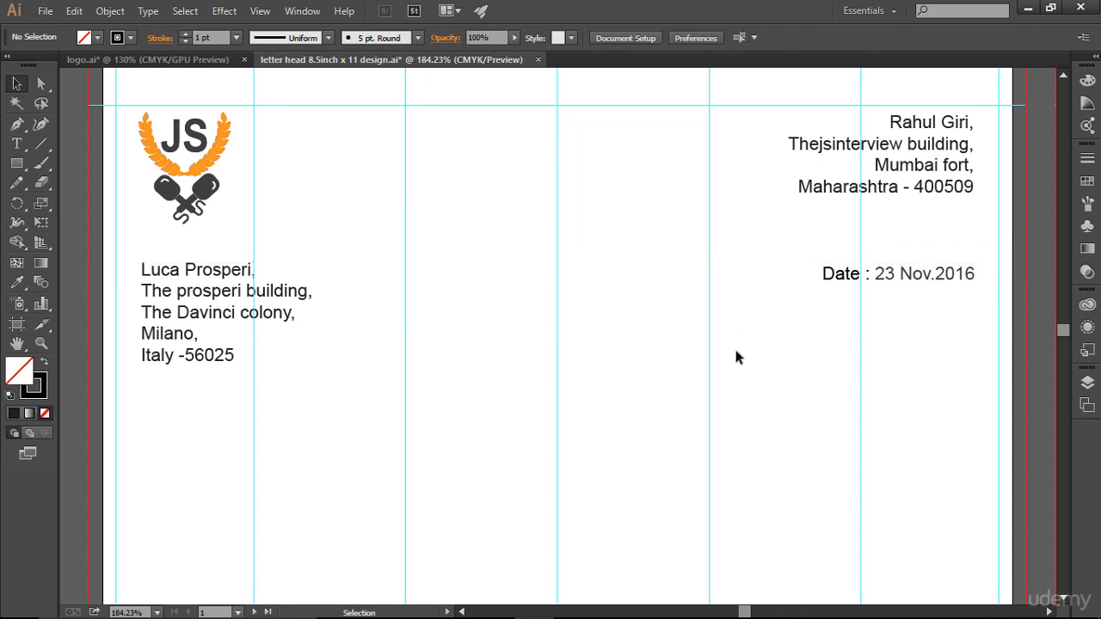
{"action": "scroll", "coordinate": [726, 406], "scroll_direction": "down", "scroll_amount": 1}
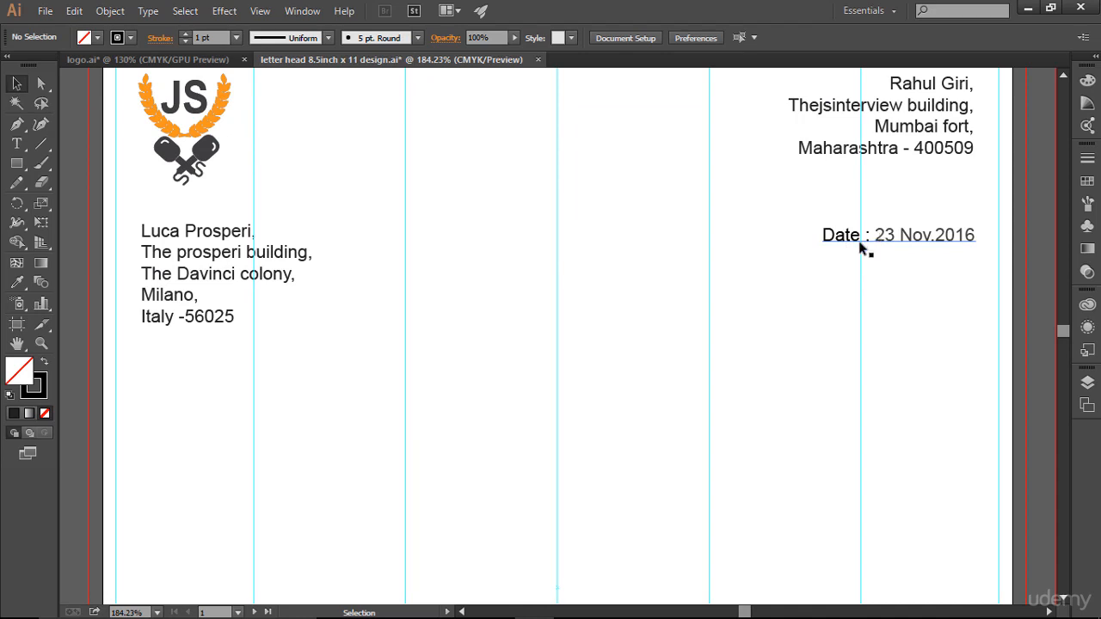
- Draw a roughly 4.16 × 0.78 in text area below the recipient address, then switch to Notepad
{"action": "left_click", "coordinate": [17, 145]}
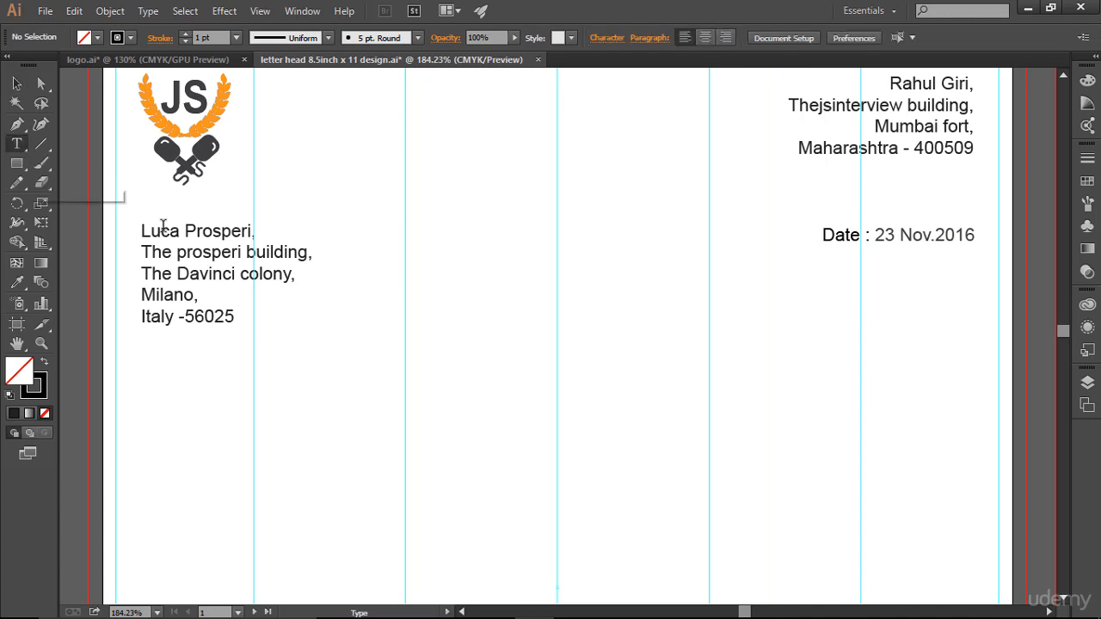
{"action": "scroll", "coordinate": [511, 454], "scroll_direction": "down", "scroll_amount": 3}
{"action": "scroll", "coordinate": [511, 454], "scroll_direction": "up", "scroll_amount": 2}
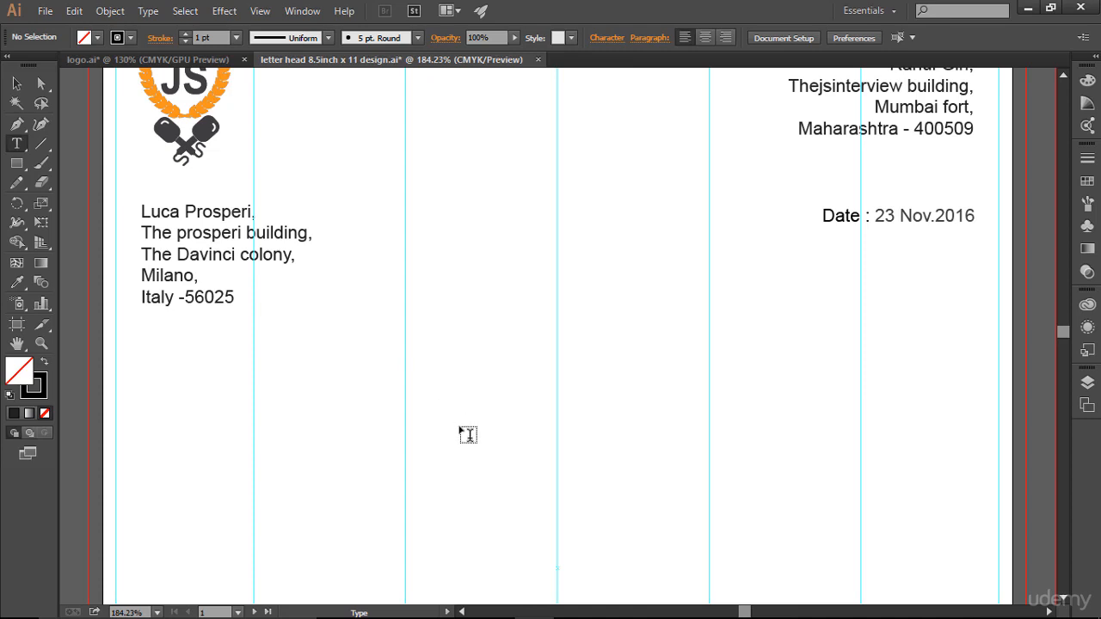
{"action": "scroll", "coordinate": [469, 437], "scroll_direction": "down", "scroll_amount": 2}
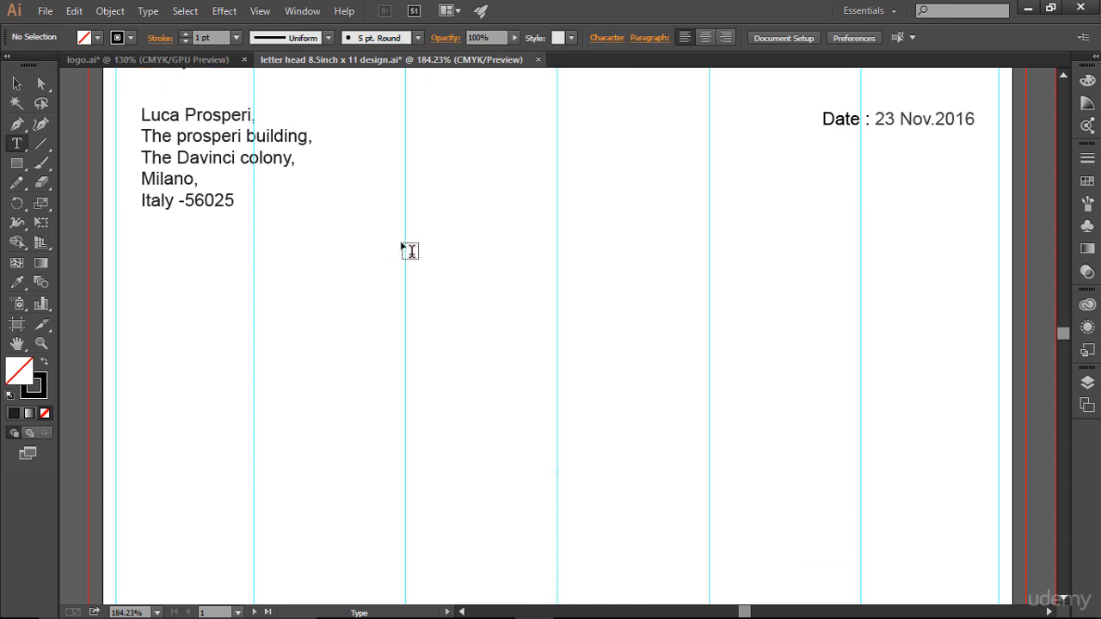
{"action": "left_click_drag", "start_coordinate": [406, 230], "coordinate": [867, 353]}
{"action": "left_click_drag", "start_coordinate": [861, 355], "coordinate": [853, 309]}
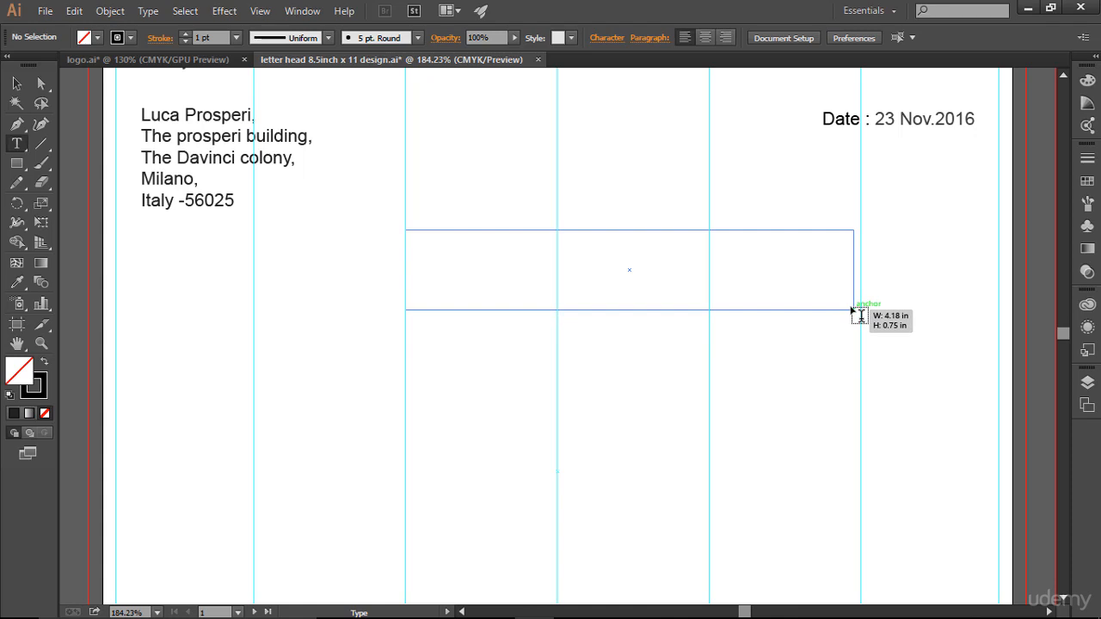
{"action": "mouse_move", "coordinate": [853, 310]}
{"action": "left_mouse_down"}
{"action": "mouse_move", "coordinate": [862, 328]}
{"action": "mouse_move", "coordinate": [868, 309]}
{"action": "left_mouse_up"}
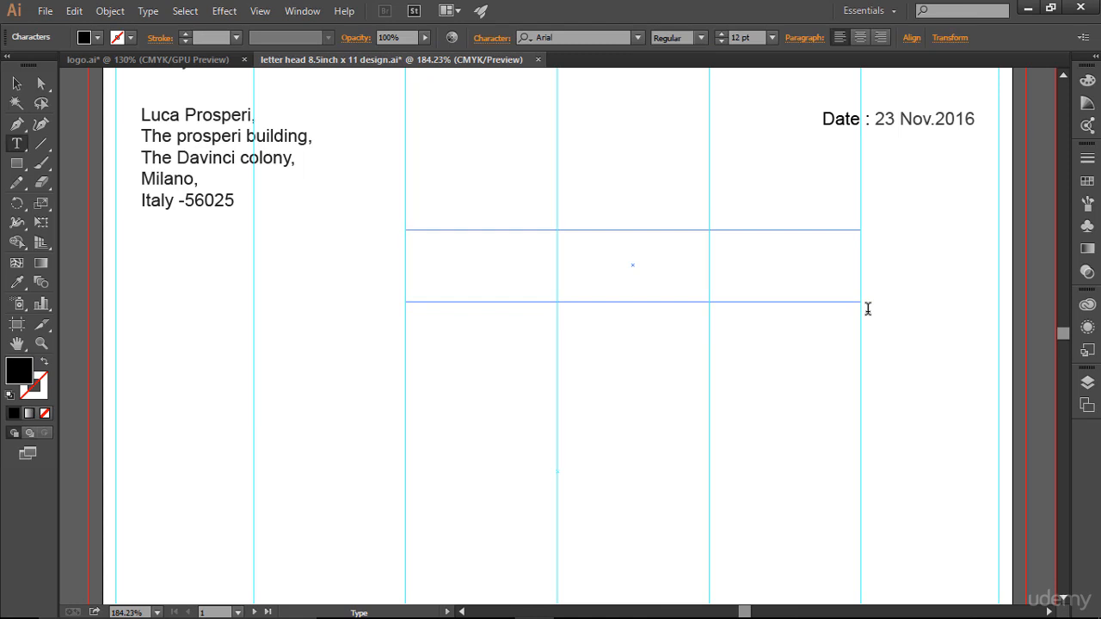
{"action": "key", "text": "Escape"}
{"action": "key", "text": "alt+Tab"}
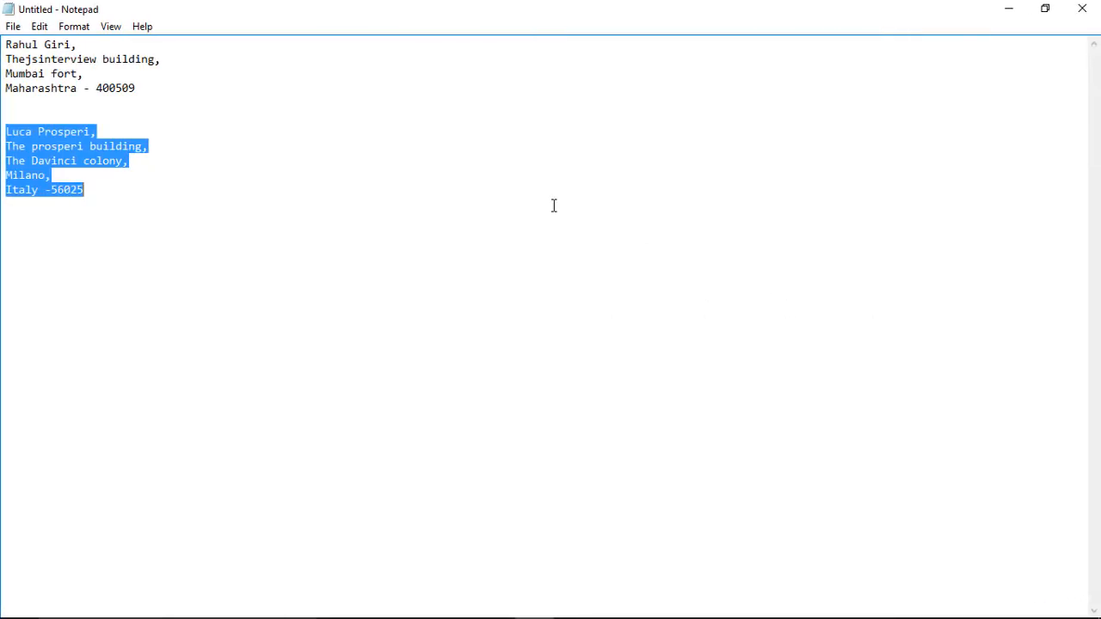
- Copy the lipsum.com phrase from 'simply dummy text' through 'Lorem Ipsum'
{"action": "key", "text": "alt+Tab"}
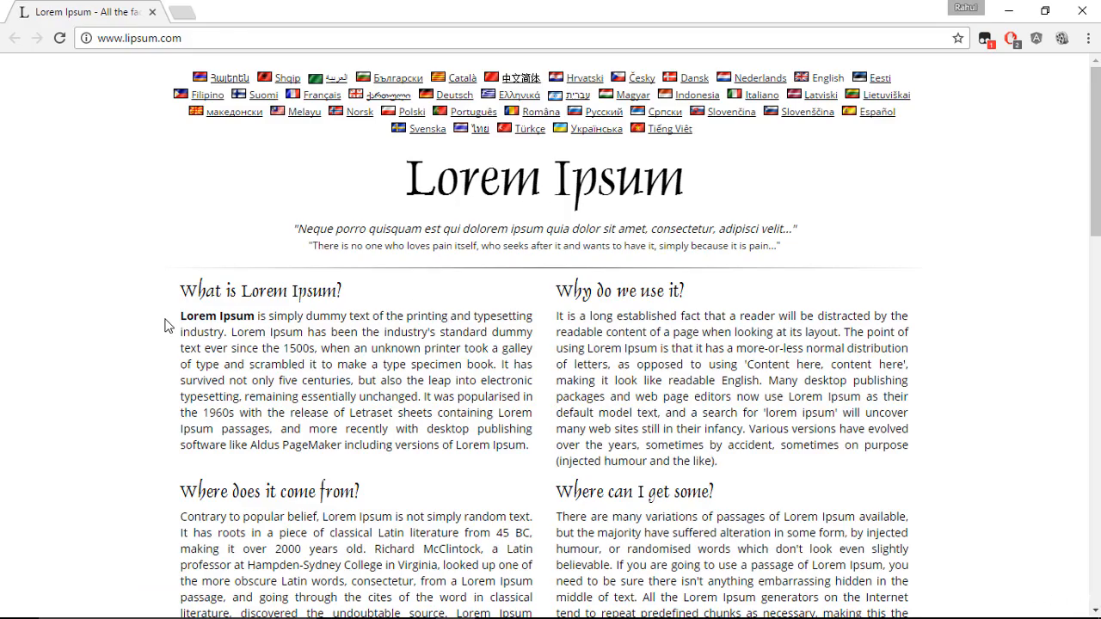
{"action": "left_click_drag", "start_coordinate": [257, 313], "coordinate": [296, 355]}
{"action": "left_click", "coordinate": [296, 373]}
{"action": "left_click_drag", "start_coordinate": [270, 317], "coordinate": [303, 337]}
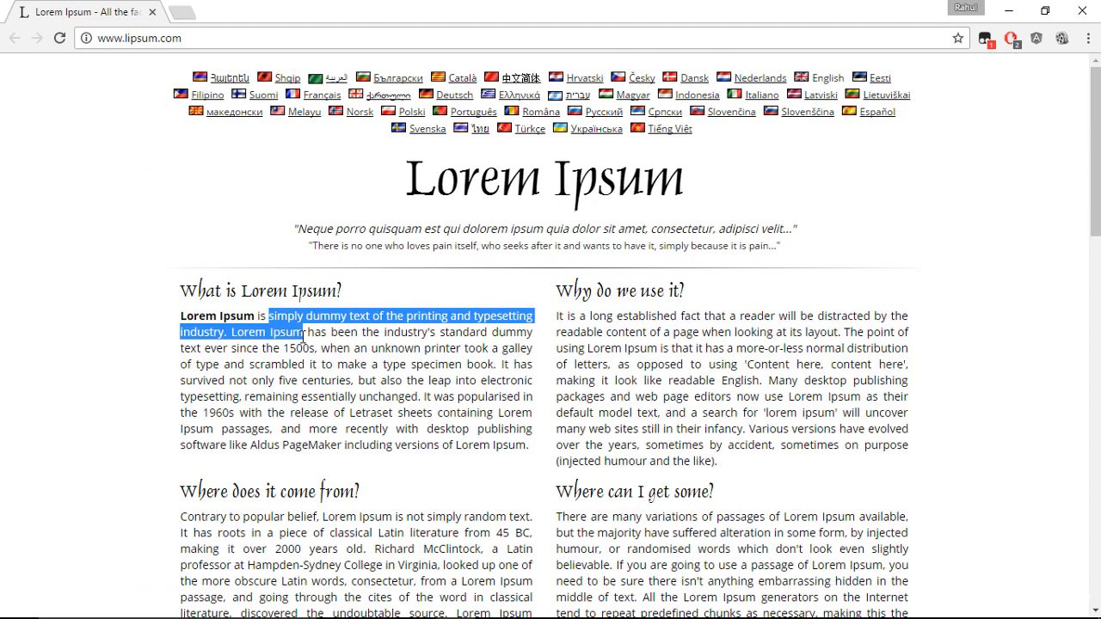
{"action": "right_click", "coordinate": [288, 332]}
{"action": "left_click", "coordinate": [307, 345]}
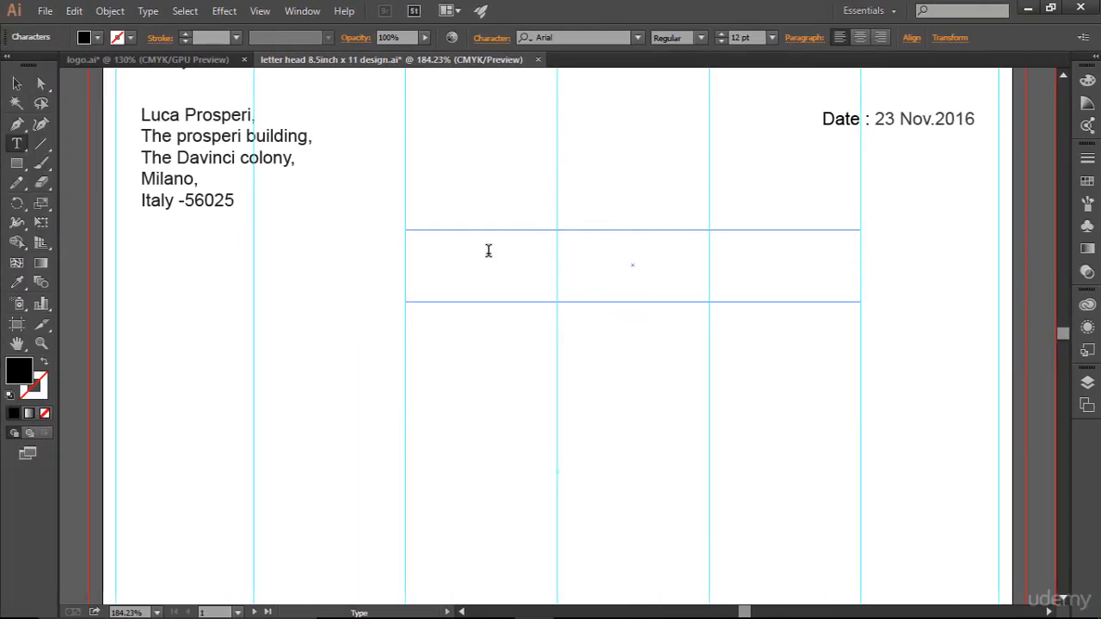
{"action": "left_click", "coordinate": [488, 251]}
- Paste the copied phrase into the text area and try the Narrow font style
{"action": "key", "text": "ctrl+v"}
{"action": "key", "text": "ctrl+a"}
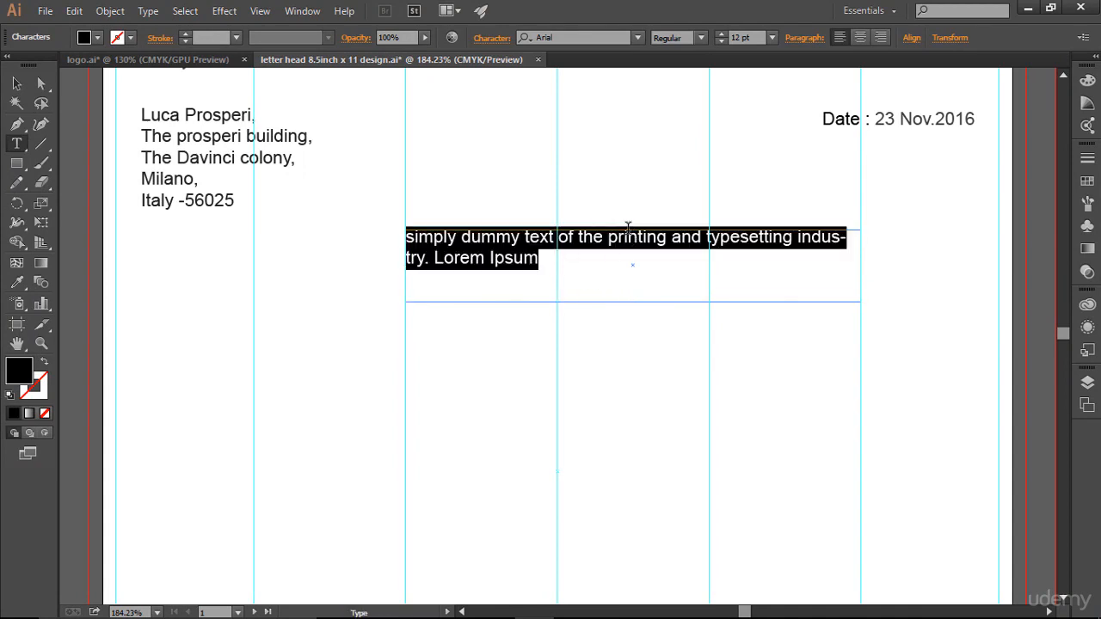
{"action": "left_click", "coordinate": [702, 39]}
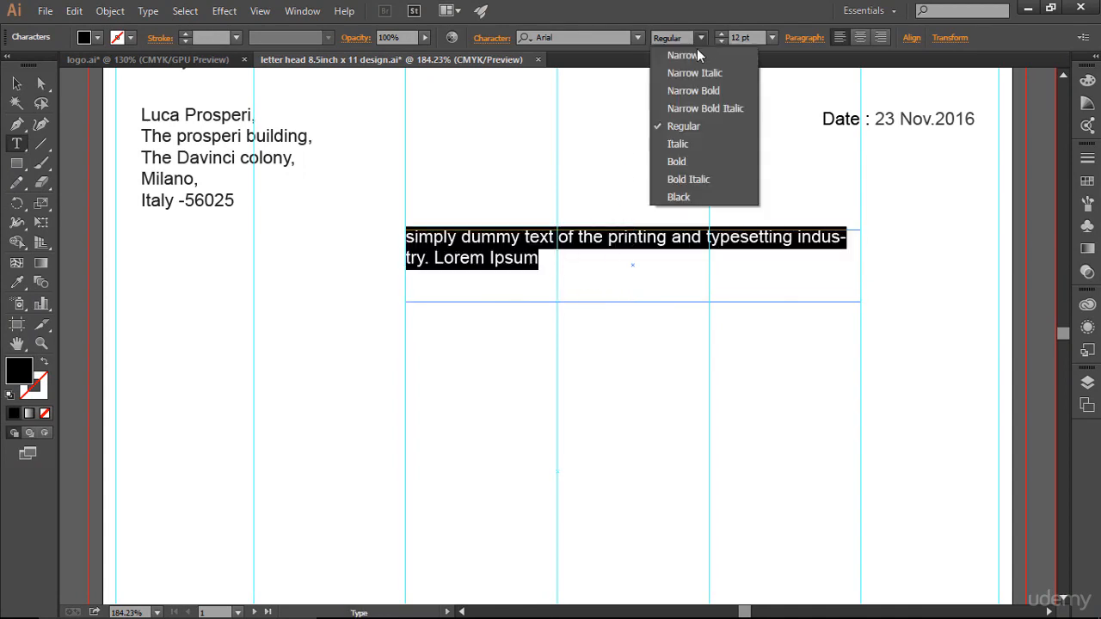
{"action": "left_click", "coordinate": [684, 55]}
{"action": "left_click", "coordinate": [531, 306]}
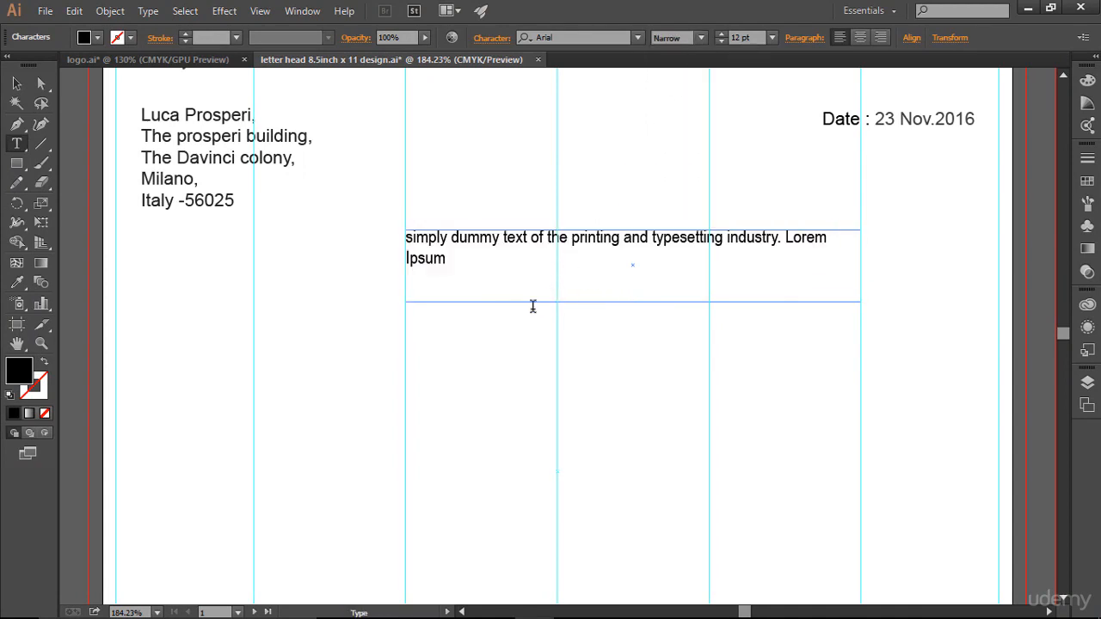
- Set the pasted text to 10 pt and switch it back to Arial Regular
{"action": "left_click_drag", "start_coordinate": [457, 271], "coordinate": [394, 228]}
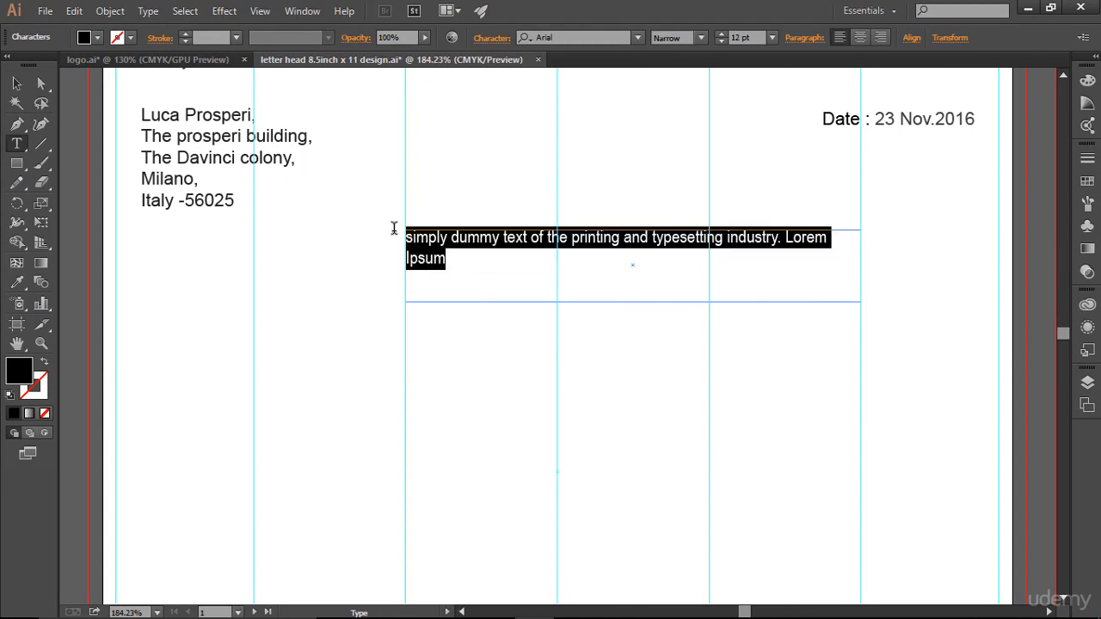
{"action": "left_click", "coordinate": [722, 44]}
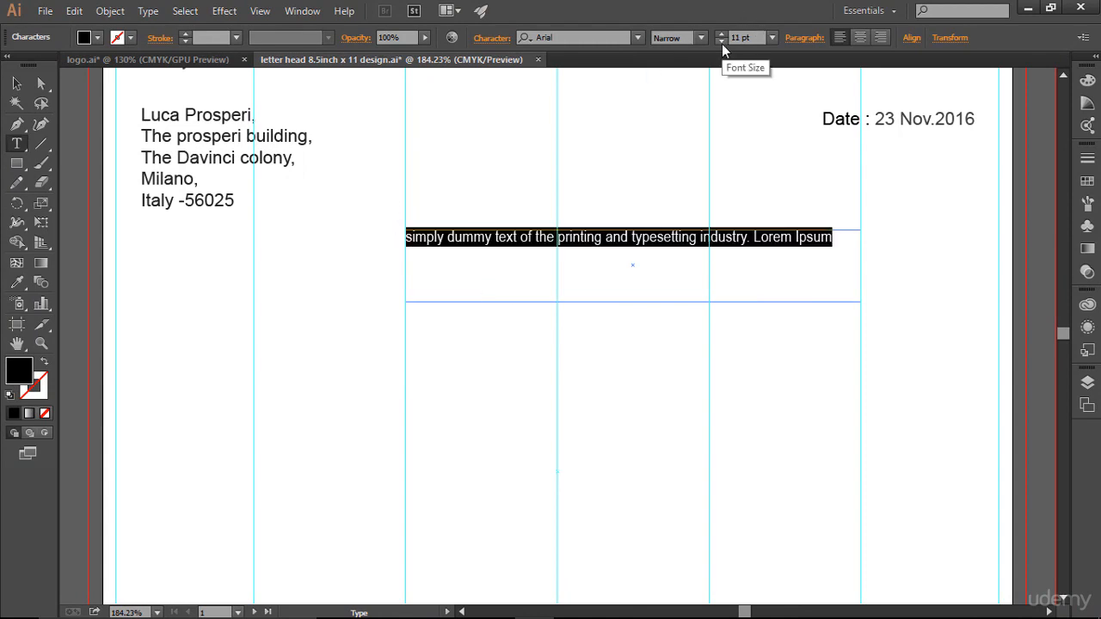
{"action": "left_click", "coordinate": [721, 44]}
{"action": "left_click", "coordinate": [711, 257]}
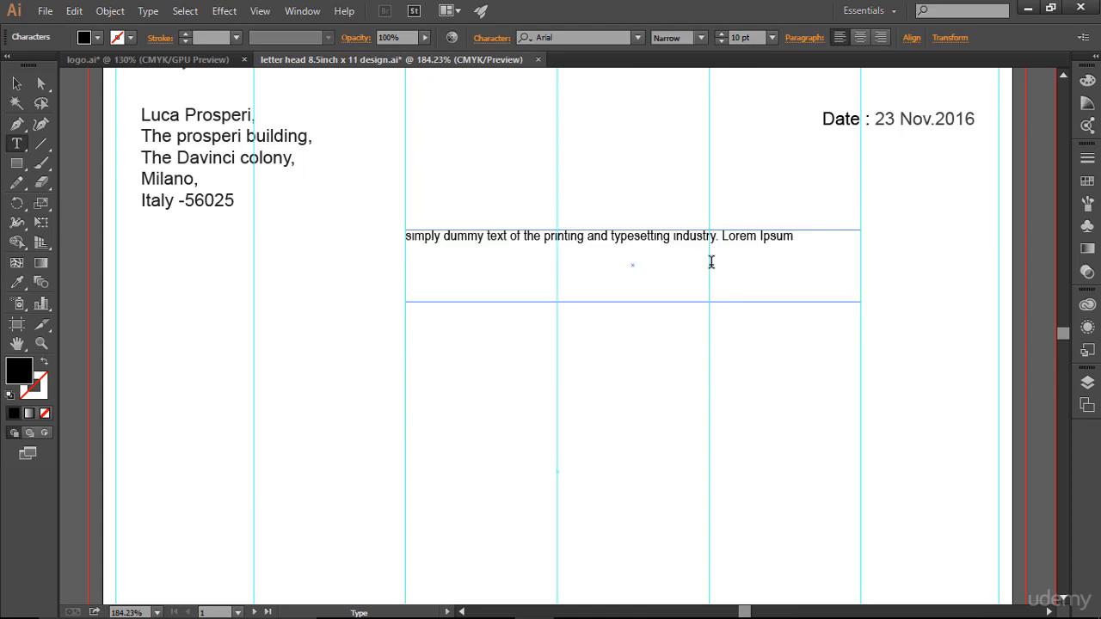
{"action": "left_click_drag", "start_coordinate": [796, 233], "coordinate": [380, 239]}
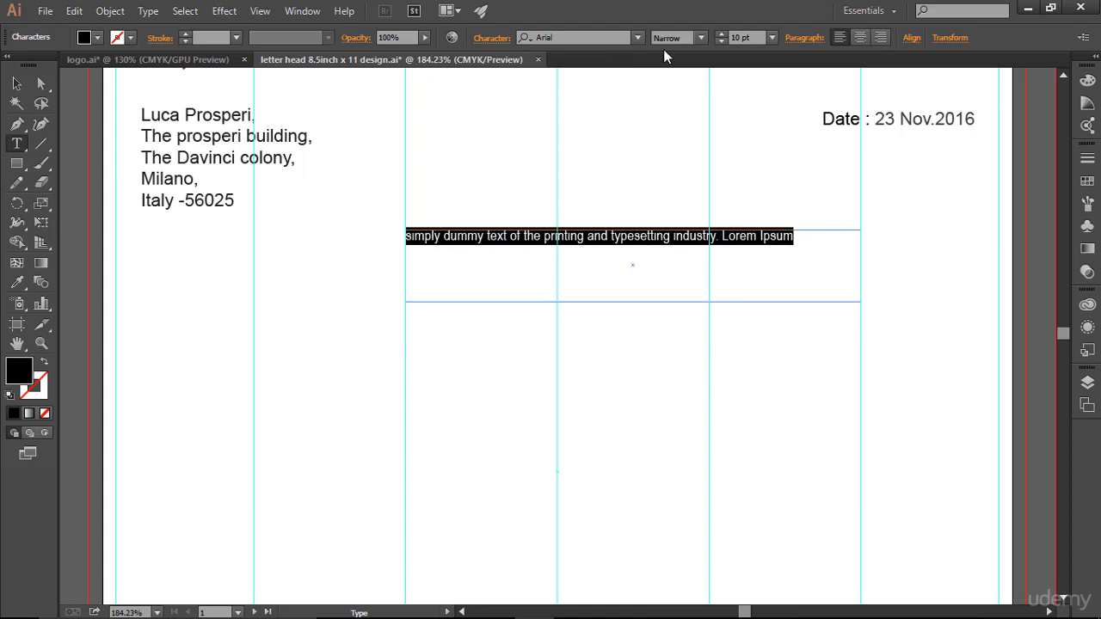
{"action": "left_click", "coordinate": [701, 38]}
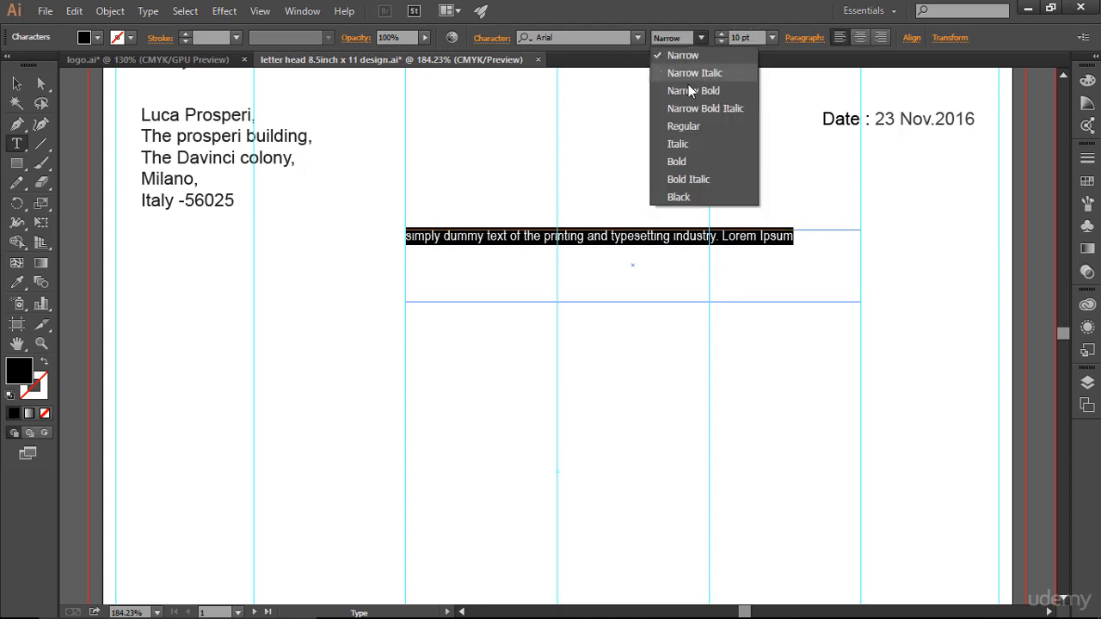
{"action": "left_click", "coordinate": [693, 125]}
- Add a period after 'Ipsum' and deselect the text frame
{"action": "left_click", "coordinate": [696, 266]}
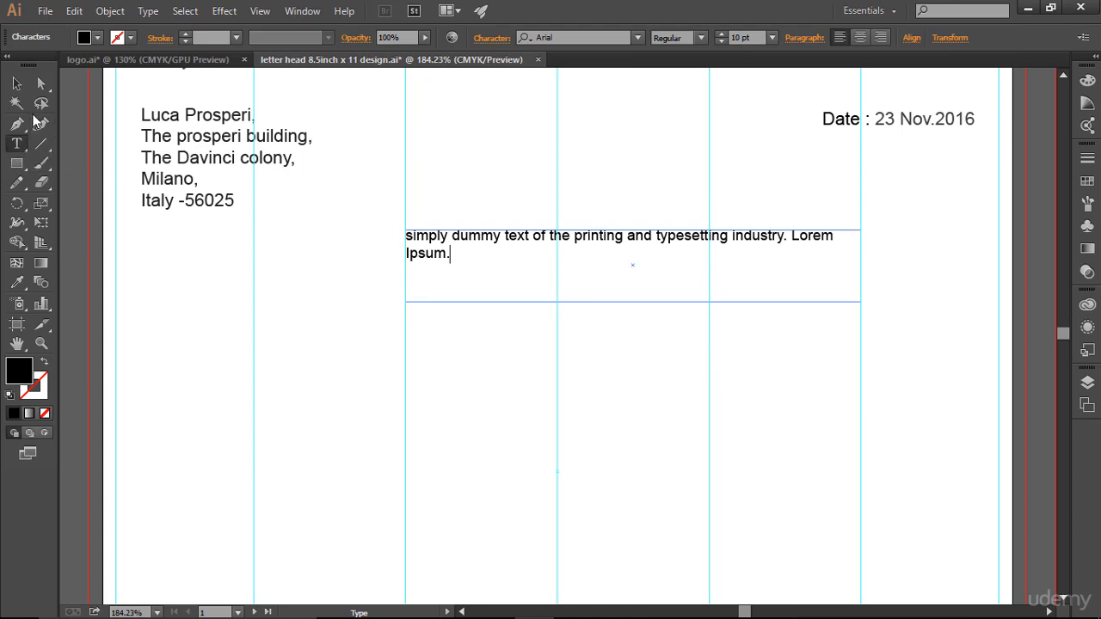
{"action": "key", "text": "Escape"}
{"action": "left_click", "coordinate": [226, 314]}
{"action": "left_click", "coordinate": [17, 144]}
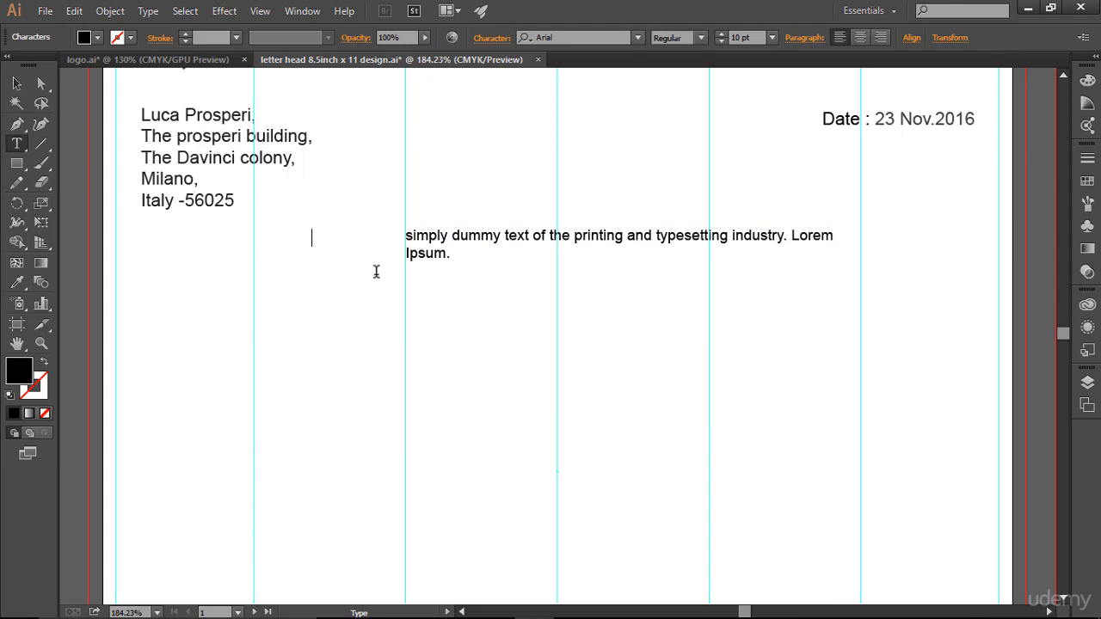
- Type the 'Subject :' label and nudge it right and up in line with the body text
{"action": "type", "text": "Subject :"}
{"action": "left_click_drag", "start_coordinate": [310, 236], "coordinate": [372, 237]}
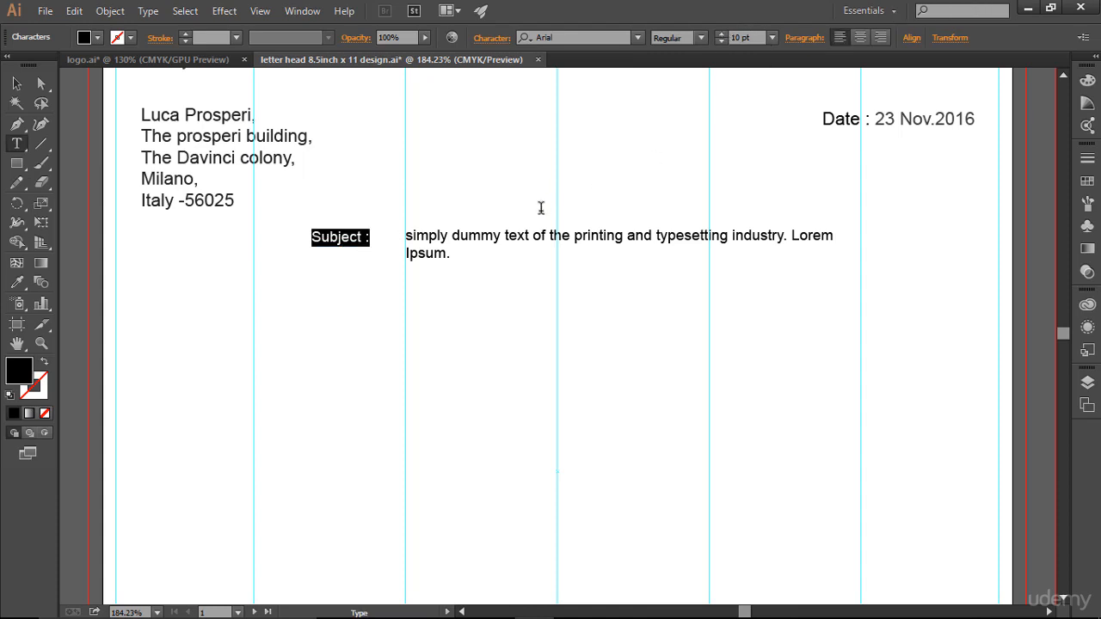
{"action": "left_click", "coordinate": [17, 84]}
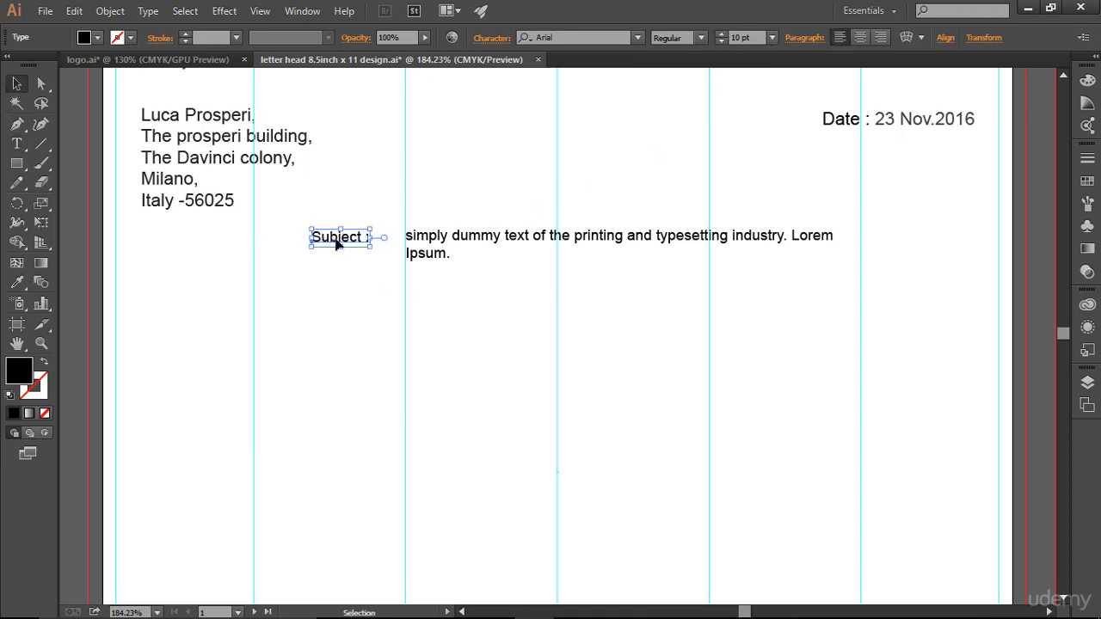
{"action": "key", "text": "Right"}
{"action": "key", "text": "Right"}
{"action": "key", "text": "Right"}
{"action": "key", "text": "Right"}
{"action": "key", "text": "Right"}
{"action": "key", "text": "Right"}
{"action": "key", "text": "Right"}
{"action": "key", "text": "Right"}
{"action": "key", "text": "Right"}
{"action": "key", "text": "Right"}
{"action": "key", "text": "Right"}
{"action": "key", "text": "Right"}
{"action": "key", "text": "Right"}
{"action": "key", "text": "Right"}
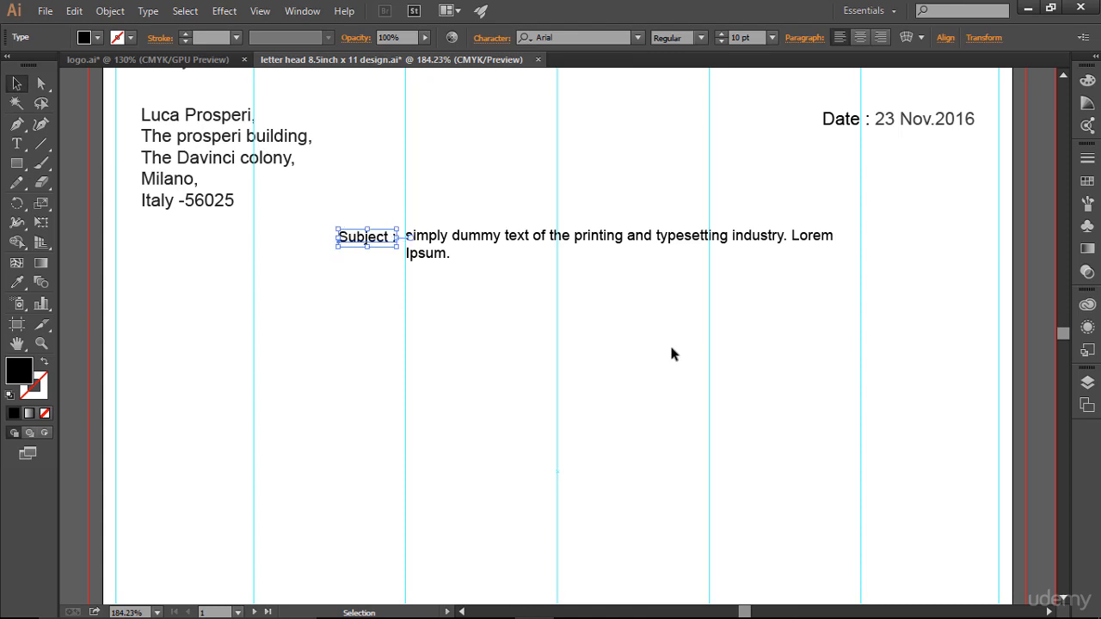
{"action": "key", "text": "Up"}
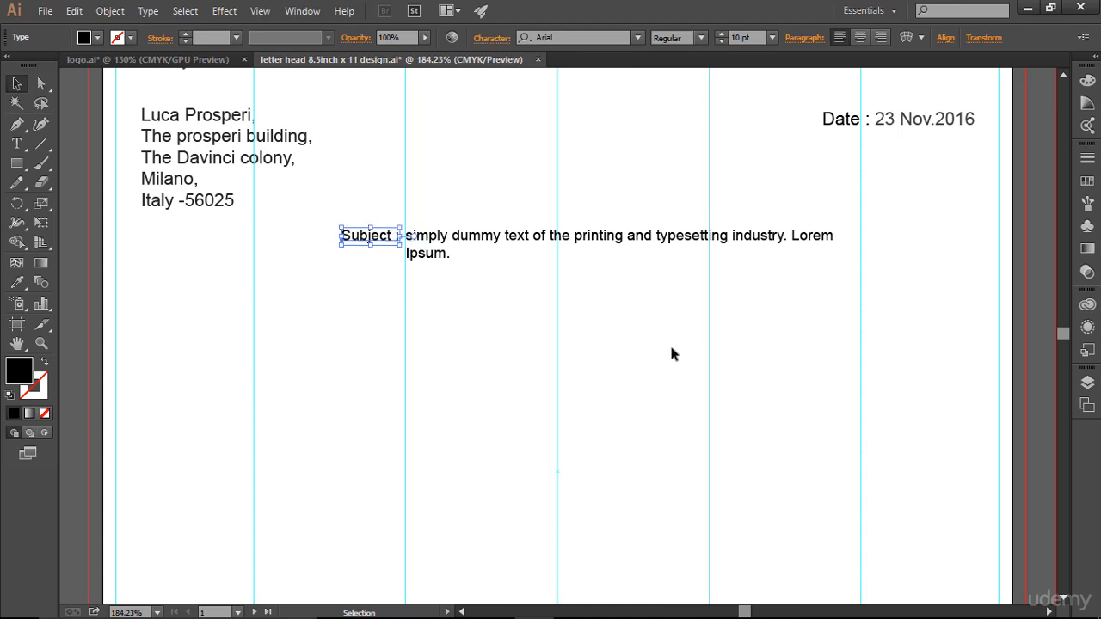
{"action": "left_click", "coordinate": [712, 404]}
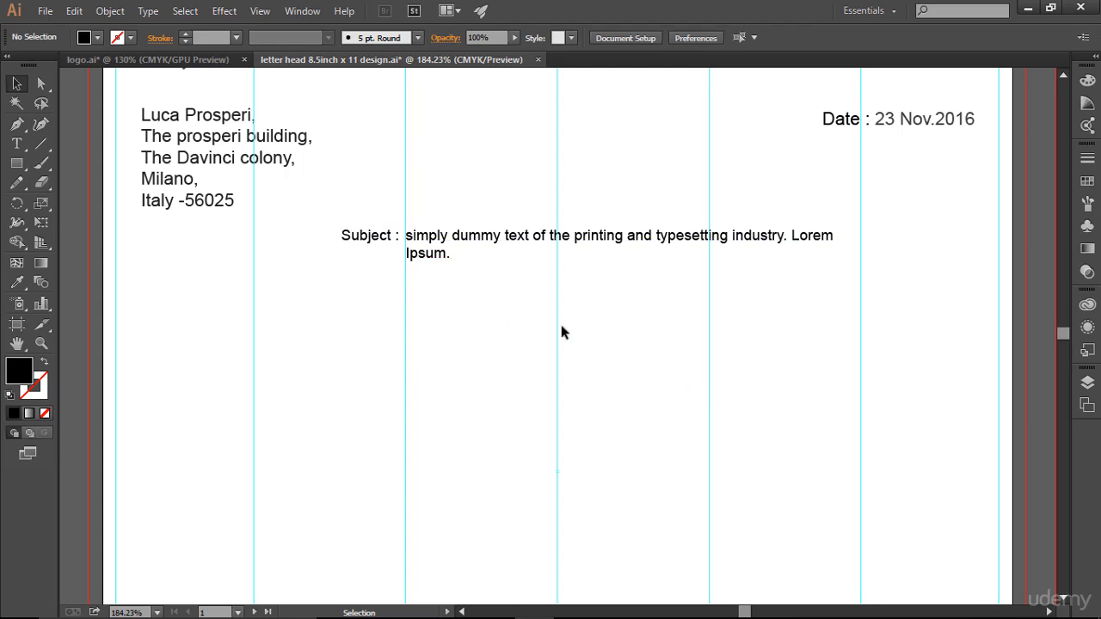
- Capitalize the body text's first word to 'Simply' and colour the whole line grey
{"action": "left_click", "coordinate": [16, 143]}
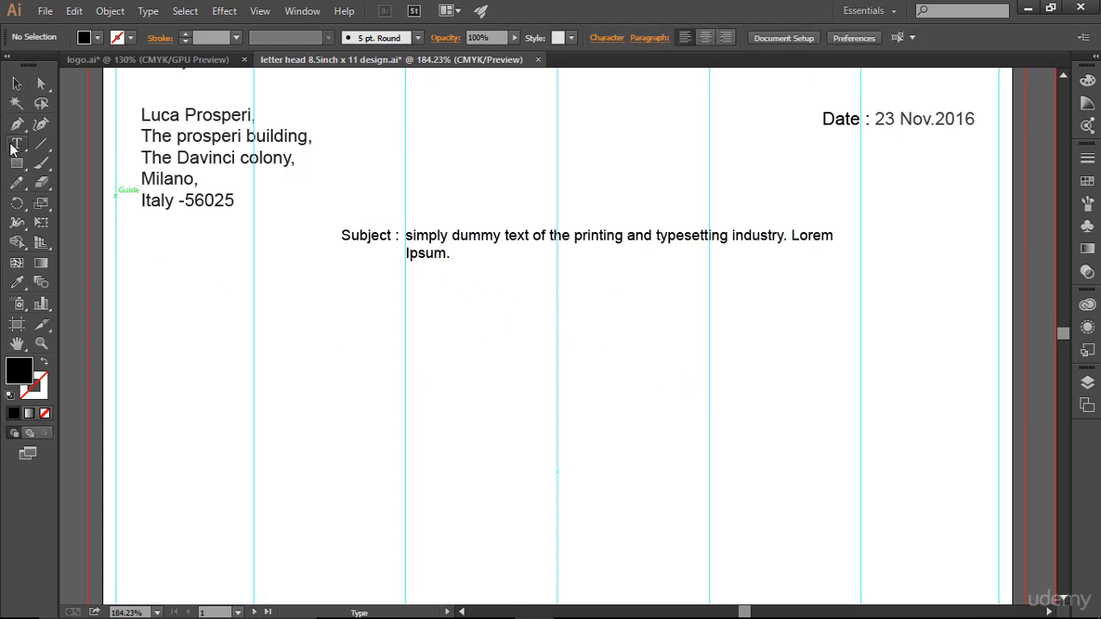
{"action": "left_click", "coordinate": [414, 239]}
{"action": "key", "text": "BackSpace"}
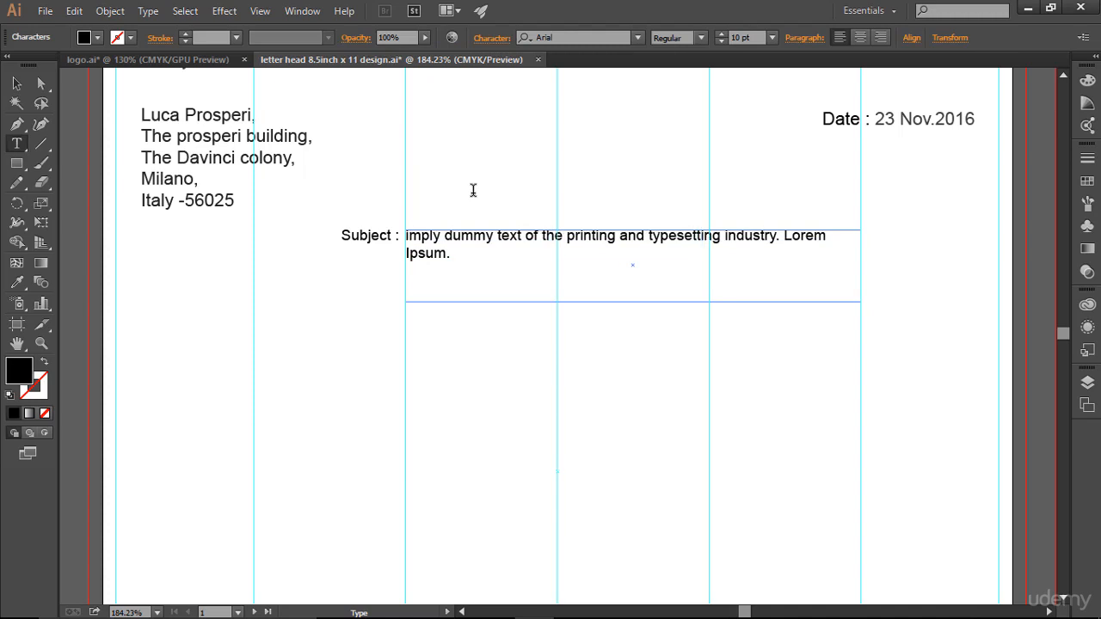
{"action": "type", "text": "S"}
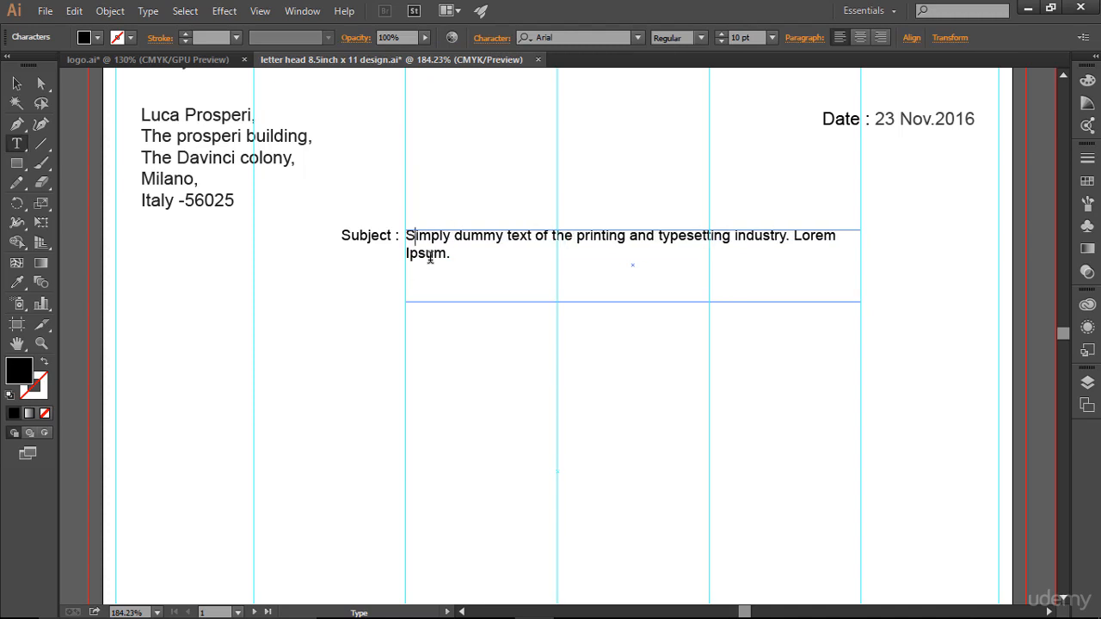
{"action": "key", "text": "ctrl+a"}
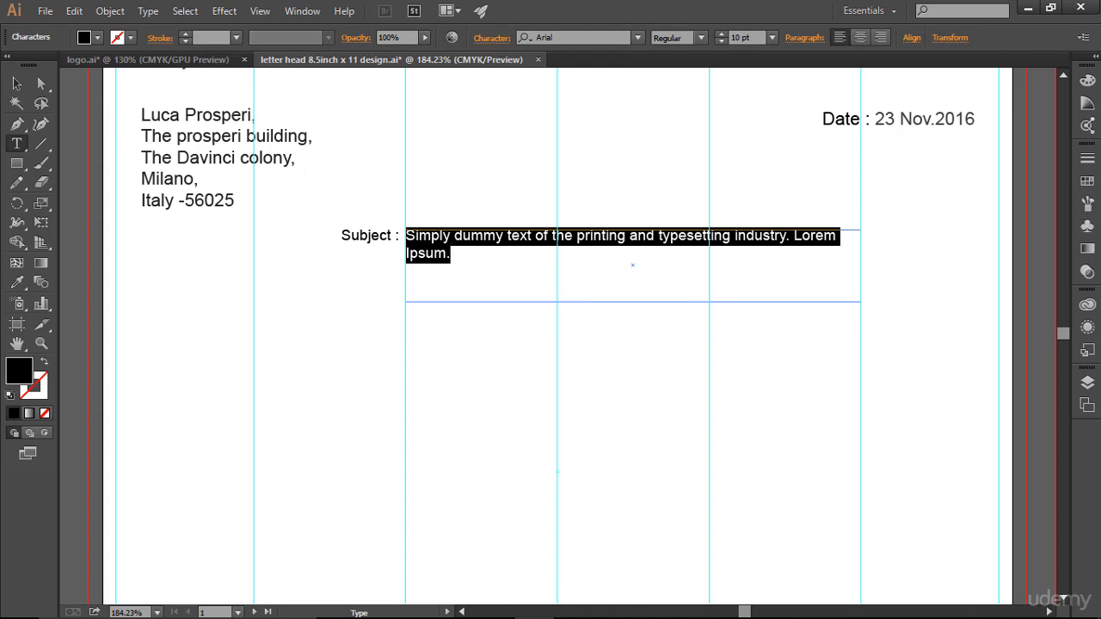
{"action": "left_click", "coordinate": [1087, 181]}
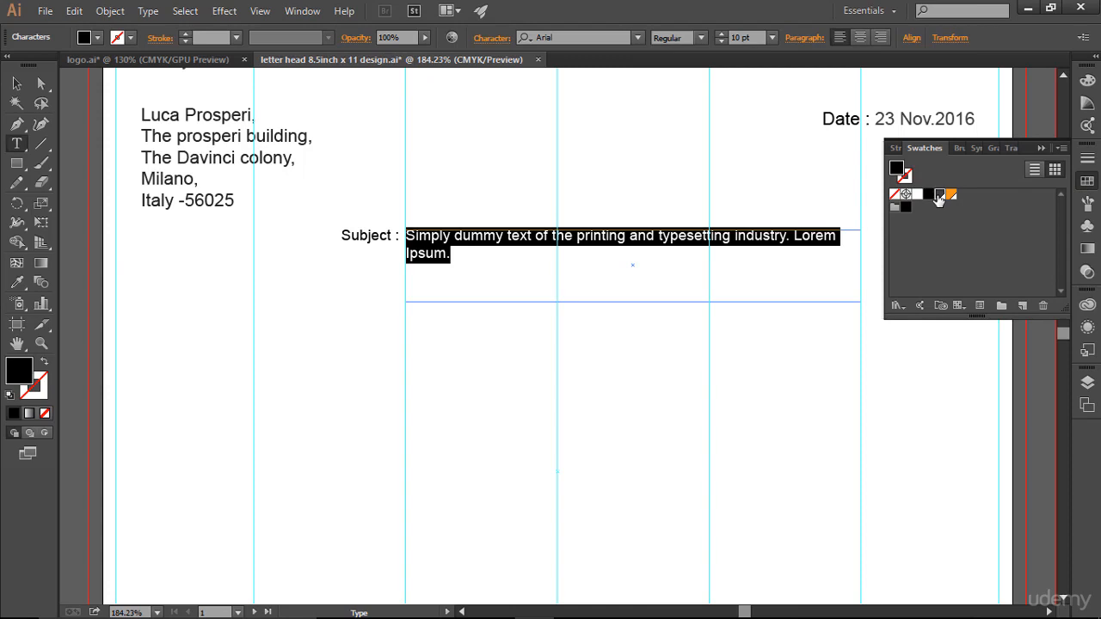
{"action": "left_click", "coordinate": [940, 196]}
{"action": "left_click", "coordinate": [1041, 148]}
{"action": "left_click", "coordinate": [15, 80]}
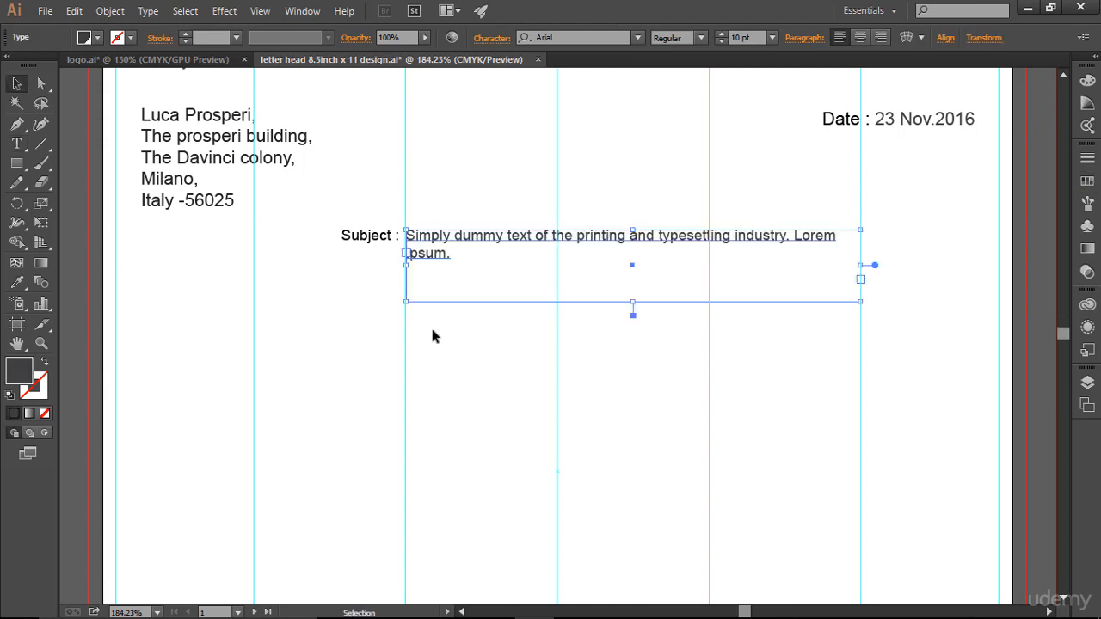
{"action": "left_click", "coordinate": [789, 356]}
{"action": "scroll", "coordinate": [791, 356], "scroll_direction": "down", "scroll_amount": 1}
{"action": "scroll", "coordinate": [790, 356], "scroll_direction": "up", "scroll_amount": 4}
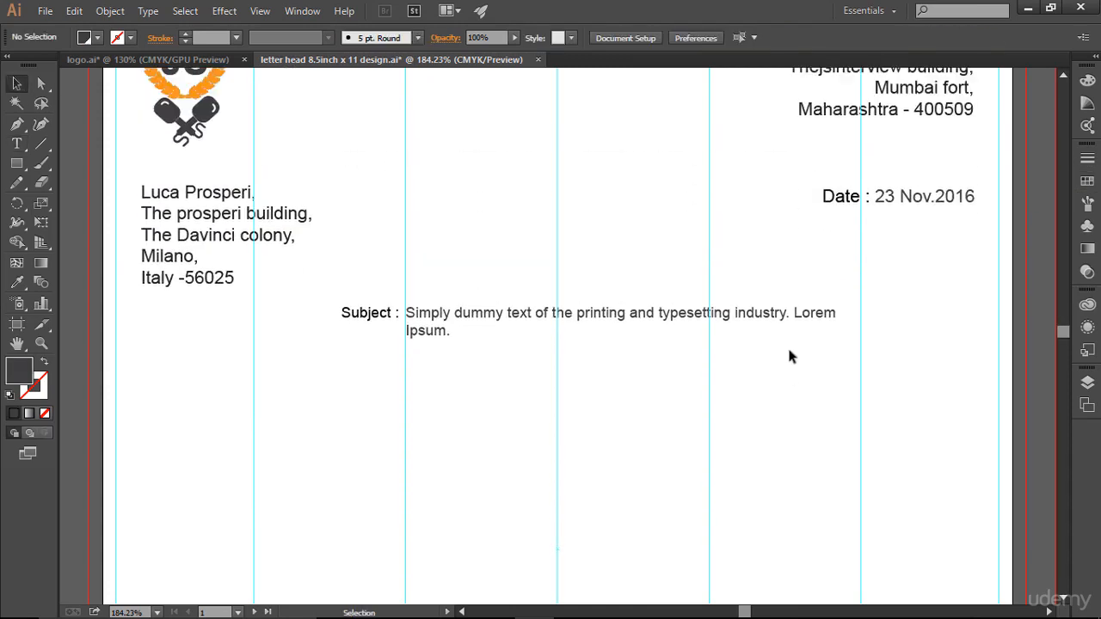
{"action": "scroll", "coordinate": [791, 356], "scroll_direction": "down", "scroll_amount": 1}
{"action": "scroll", "coordinate": [789, 350], "scroll_direction": "down", "scroll_amount": 4}
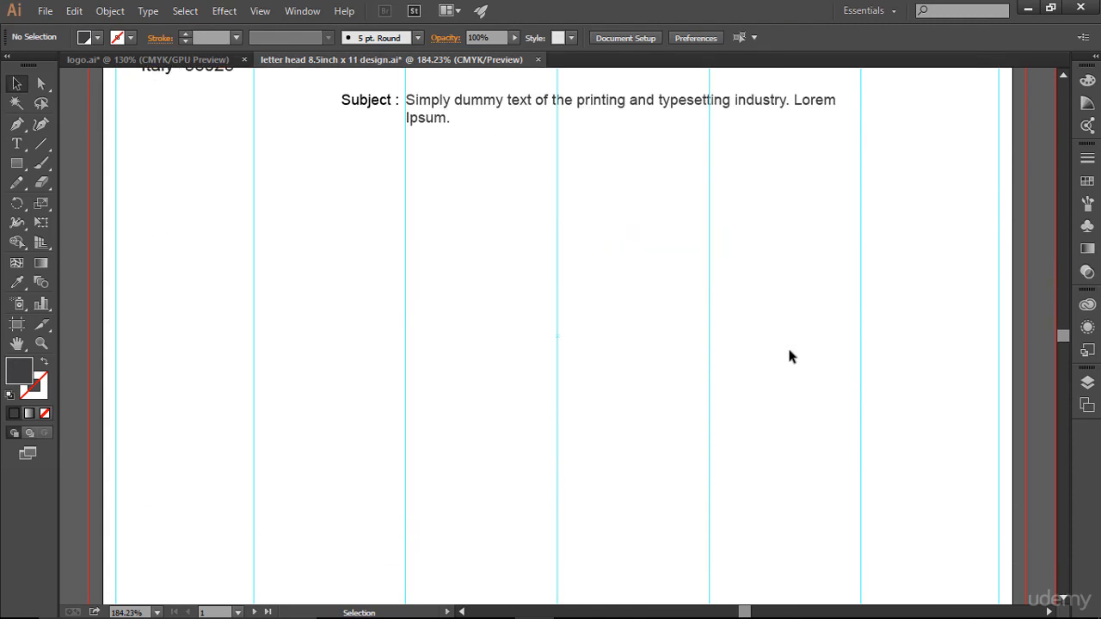
{"action": "scroll", "coordinate": [791, 356], "scroll_direction": "down", "scroll_amount": 2}
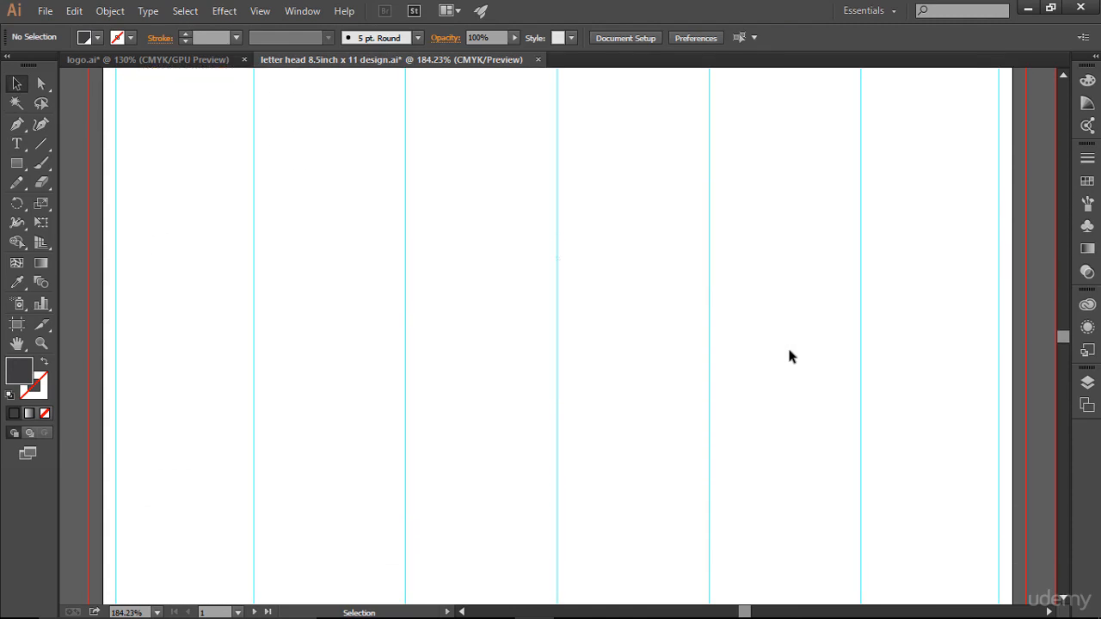
{"action": "scroll", "coordinate": [791, 356], "scroll_direction": "up", "scroll_amount": 8}
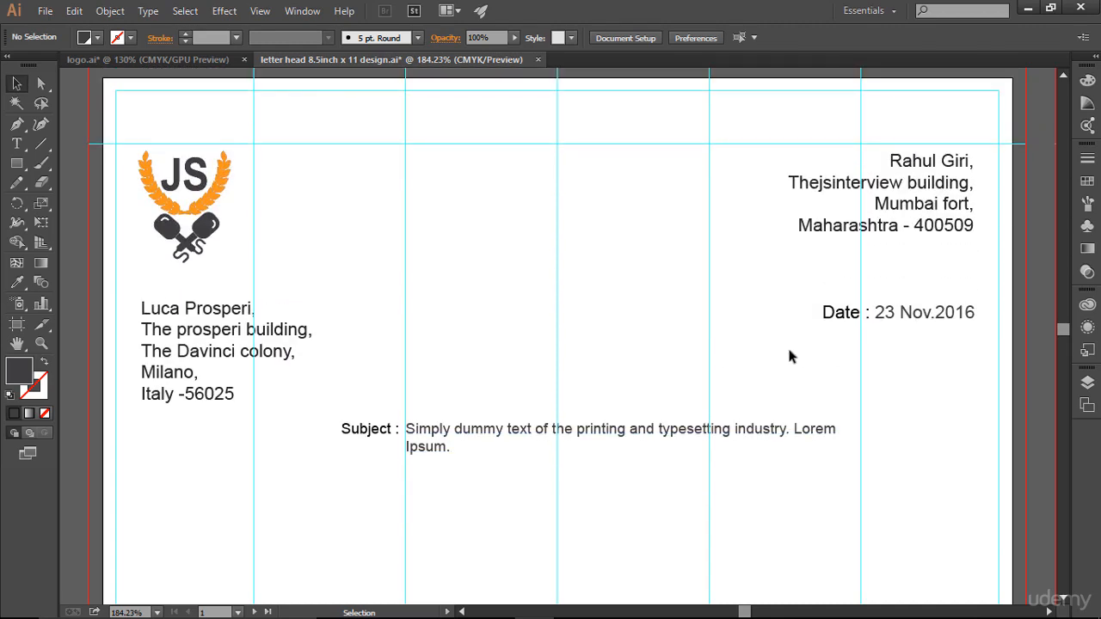
{"action": "key", "text": "ctrl"}
{"action": "key", "text": "ctrl+0"}
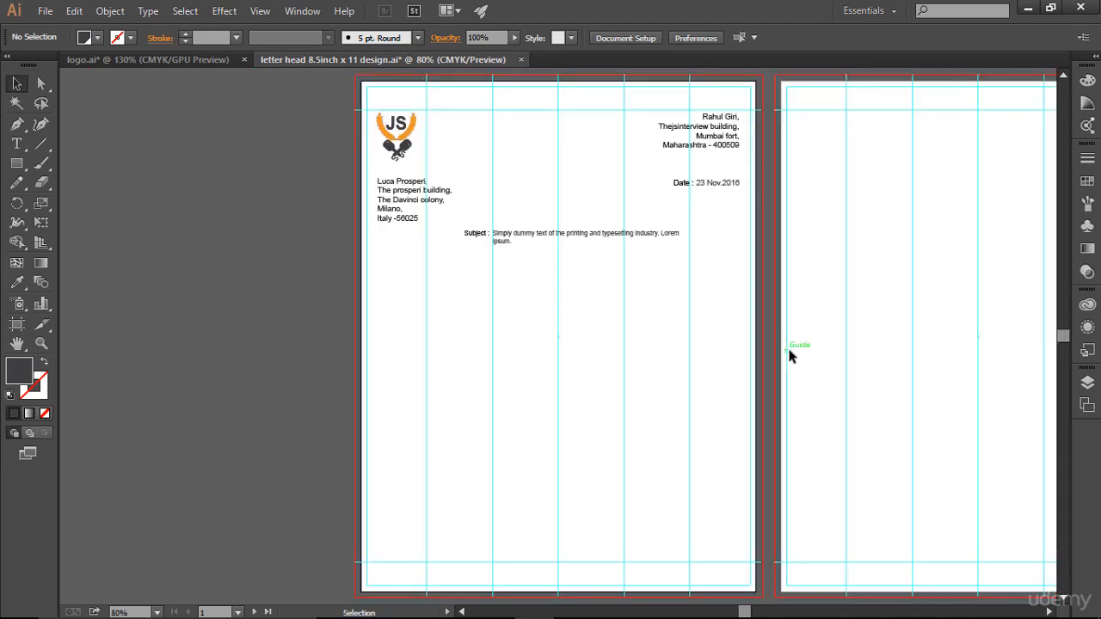
{"action": "key", "text": "ctrl+semicolon"}
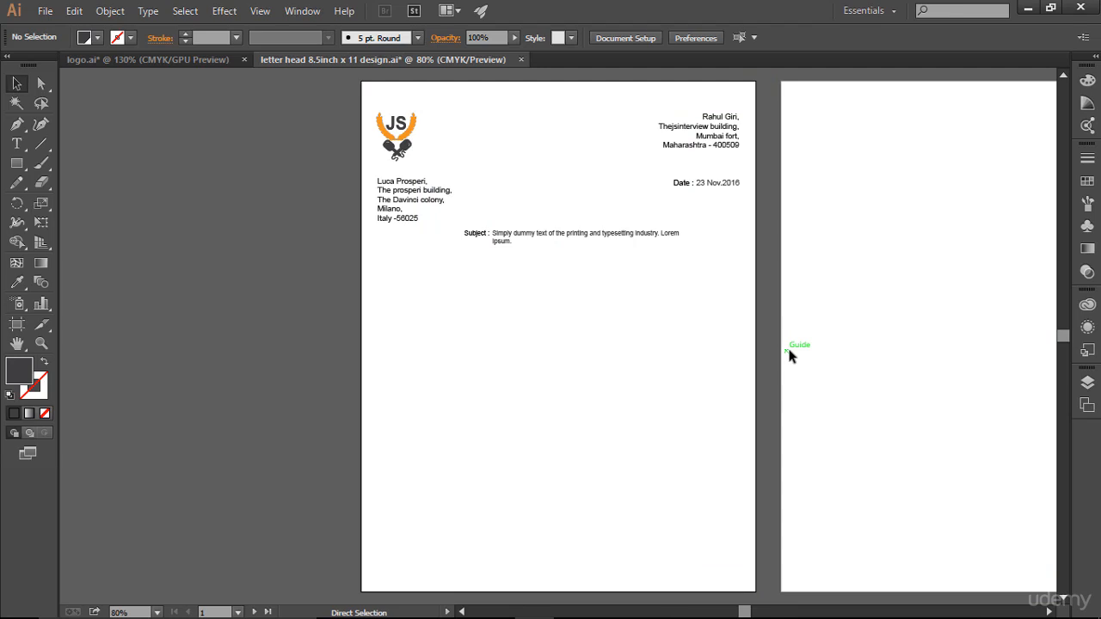
{"action": "key", "text": "ctrl+semicolon"}
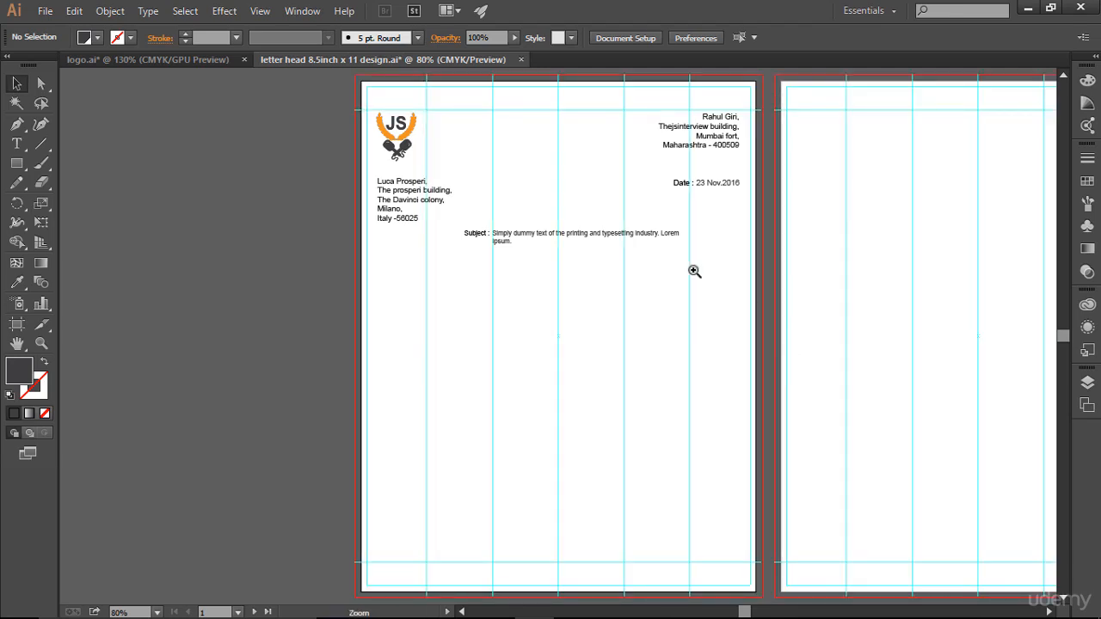
{"action": "key", "text": "ctrl+space"}
{"action": "left_click_drag", "start_coordinate": [335, 82], "coordinate": [756, 333]}
{"action": "scroll", "coordinate": [573, 431], "scroll_direction": "down", "scroll_amount": 2}
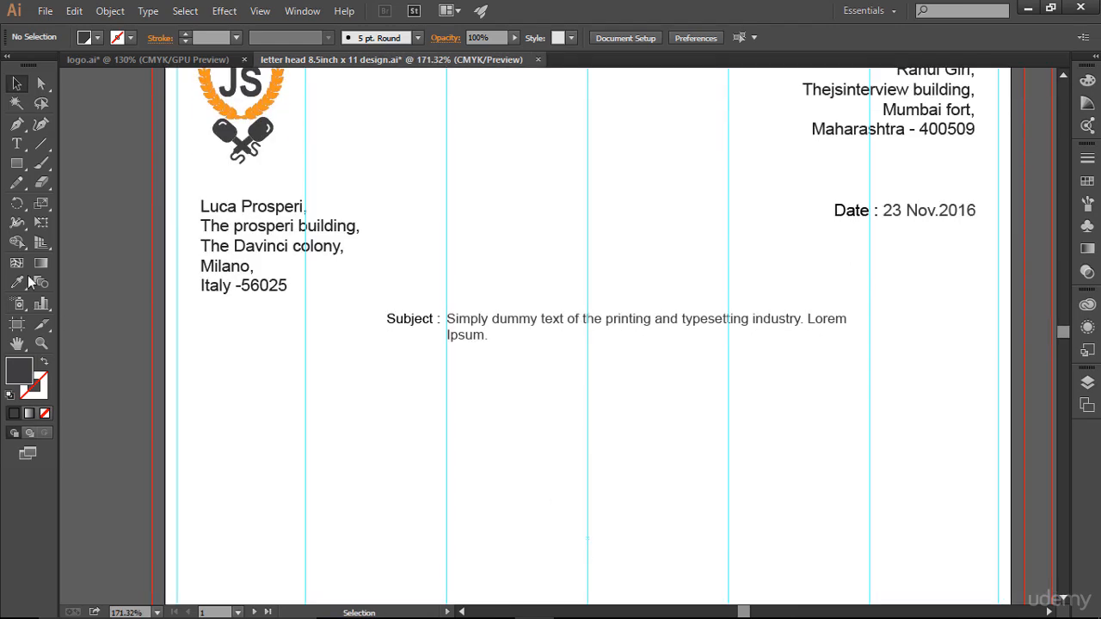
{"action": "left_click", "coordinate": [16, 144]}
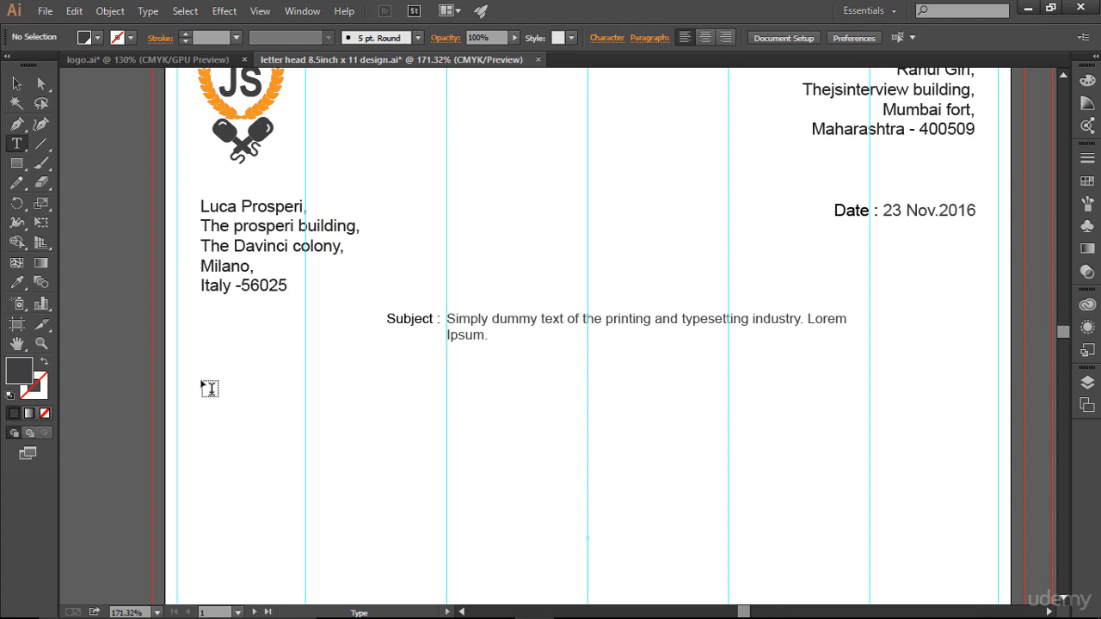
- Add a 'Dear' greeting with the recipient's first name below the subject line
{"action": "left_click", "coordinate": [458, 421]}
{"action": "type", "text": "Dear"}
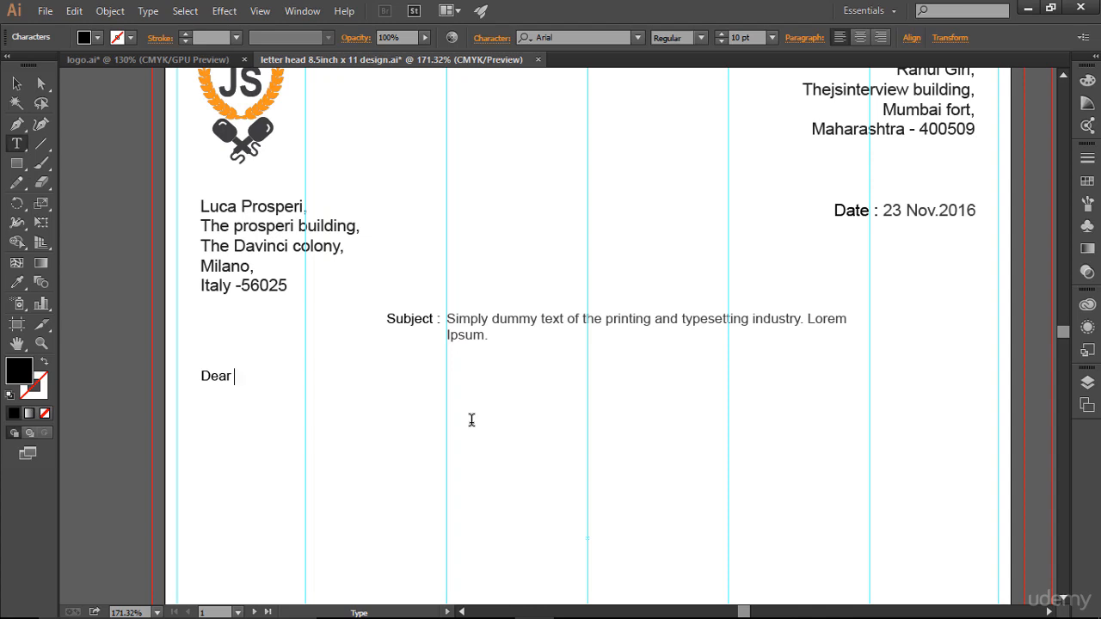
{"action": "type", "text": " Luca,"}
{"action": "left_click", "coordinate": [16, 84]}
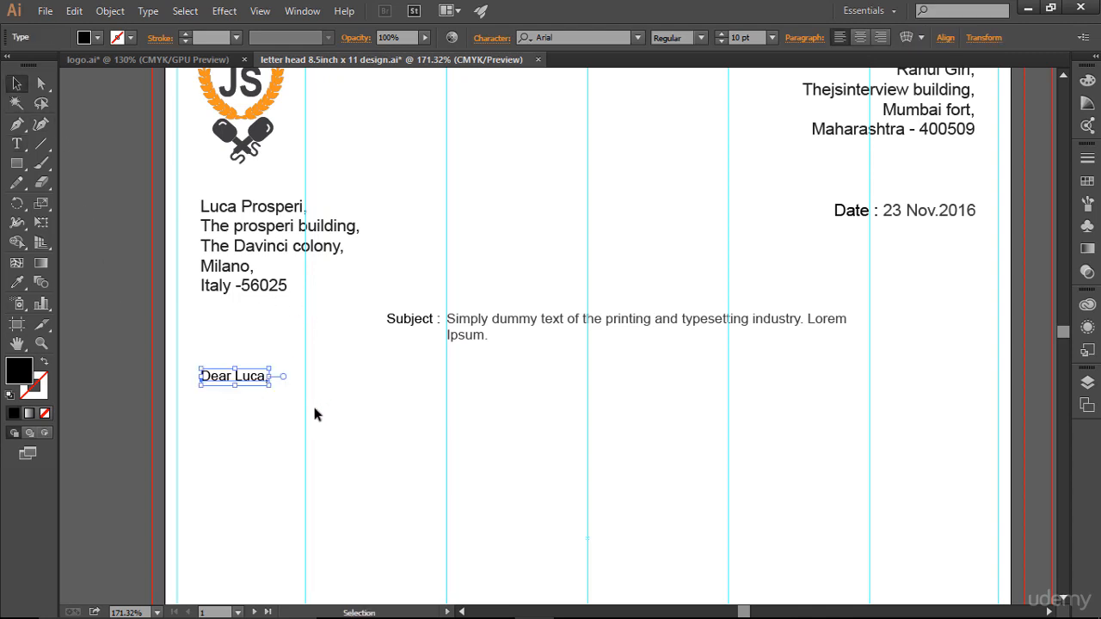
{"action": "left_click", "coordinate": [315, 415]}
{"action": "scroll", "coordinate": [364, 449], "scroll_direction": "down", "scroll_amount": 2}
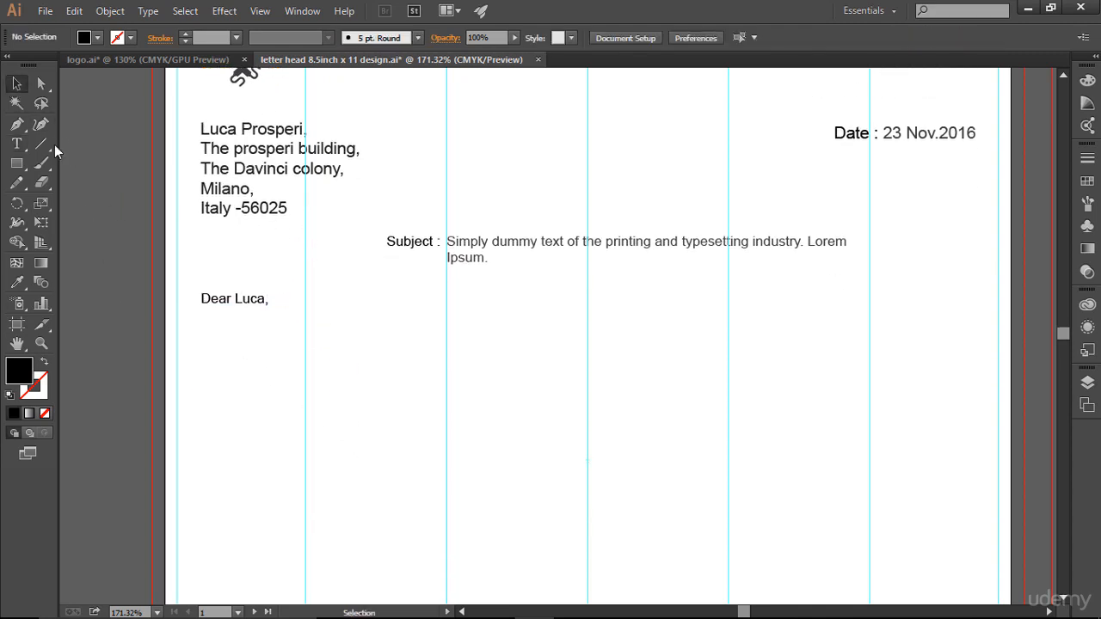
{"action": "left_click", "coordinate": [17, 144]}
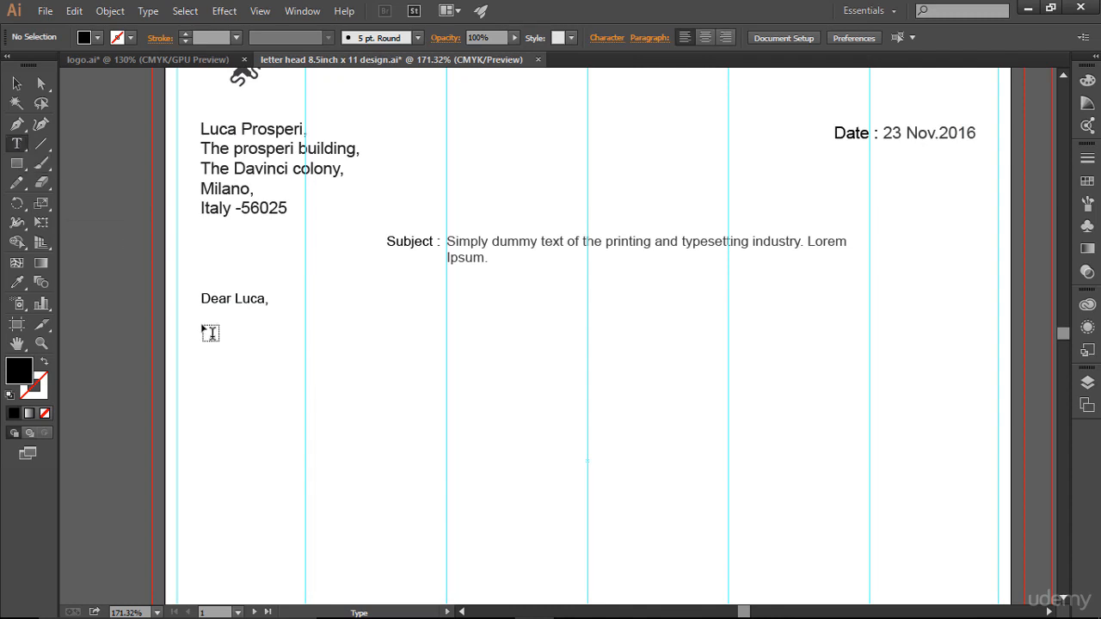
- Drag an area-type frame, about 7.71 × 4.11 in, across the page width below the greeting
{"action": "left_click_drag", "start_coordinate": [211, 333], "coordinate": [306, 384]}
{"action": "scroll", "coordinate": [420, 469], "scroll_direction": "down", "scroll_amount": 3}
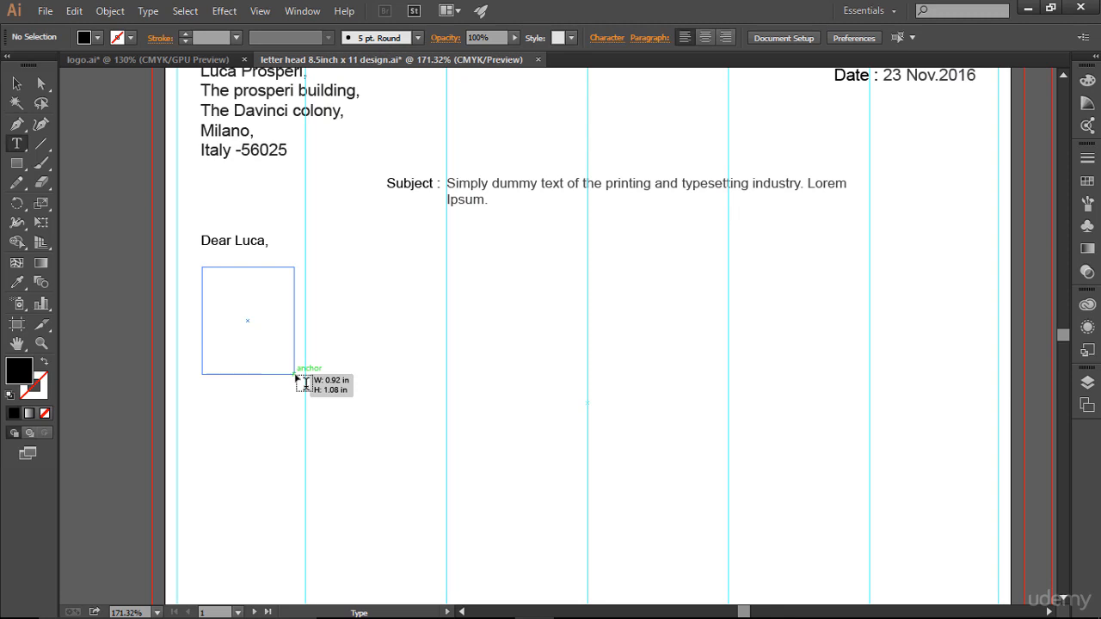
{"action": "left_click_drag", "start_coordinate": [306, 384], "coordinate": [760, 593]}
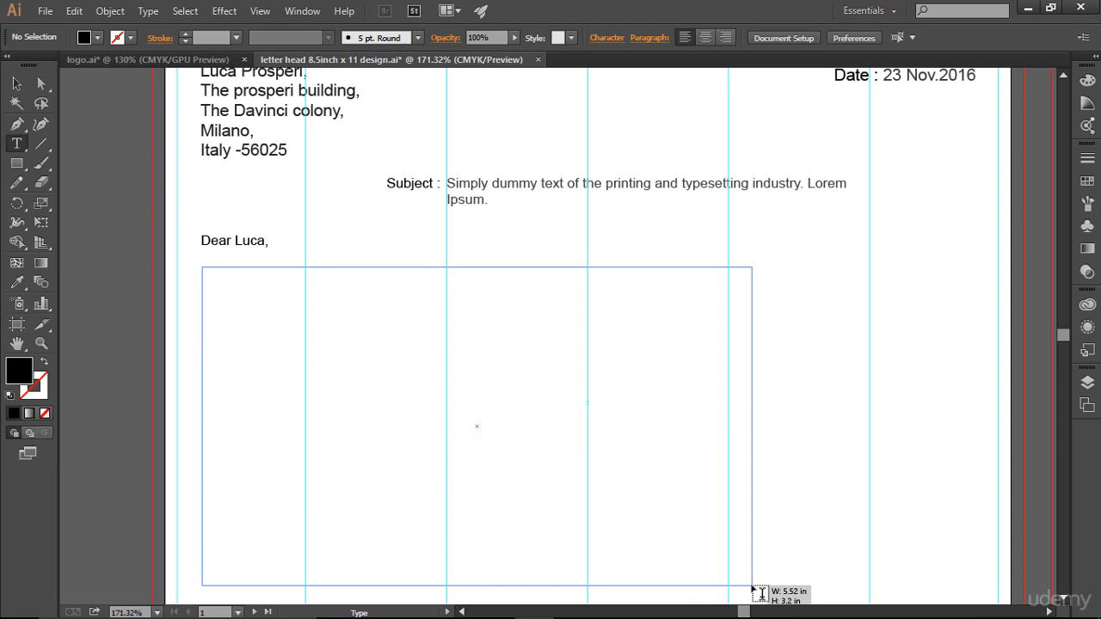
{"action": "left_click_drag", "start_coordinate": [761, 593], "coordinate": [974, 336]}
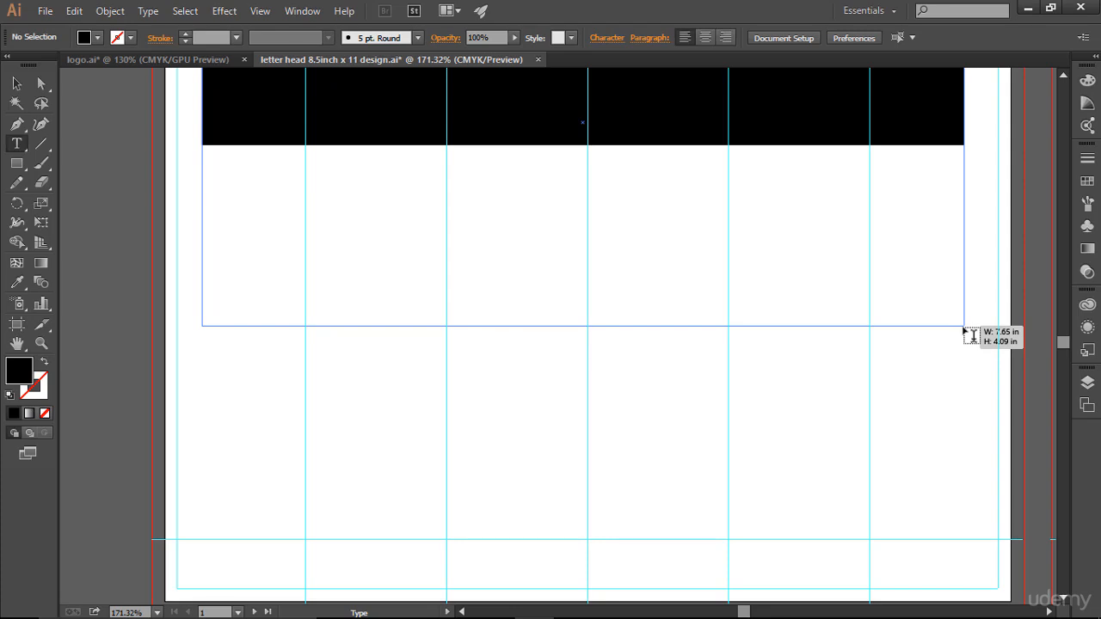
{"action": "left_click_drag", "start_coordinate": [973, 335], "coordinate": [982, 335]}
{"action": "scroll", "coordinate": [940, 406], "scroll_direction": "up", "scroll_amount": 5}
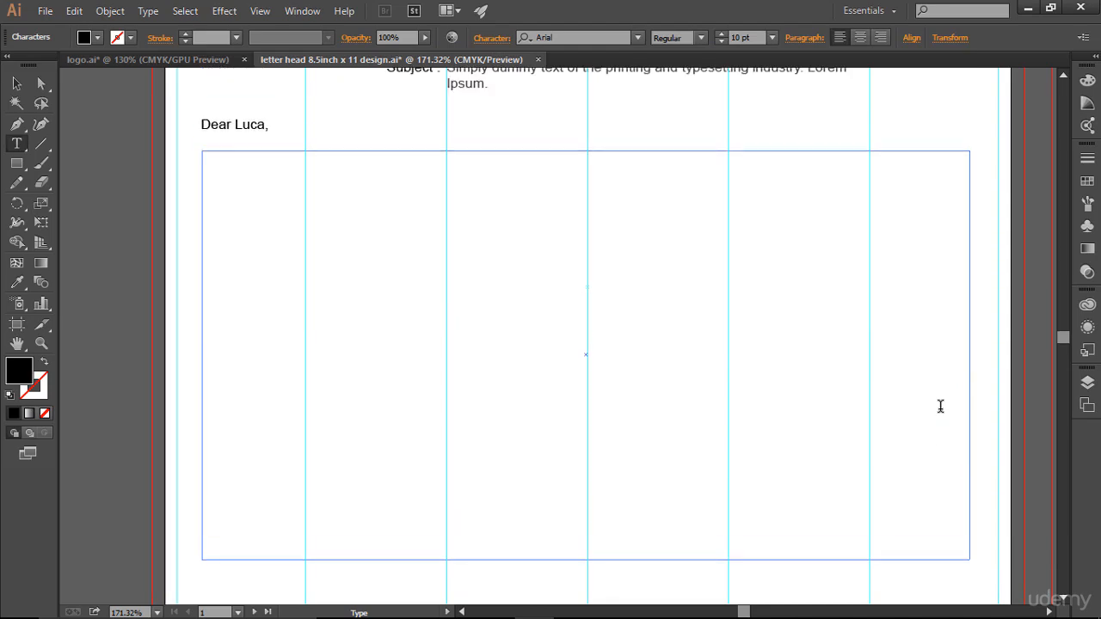
{"action": "scroll", "coordinate": [941, 406], "scroll_direction": "down", "scroll_amount": 8}
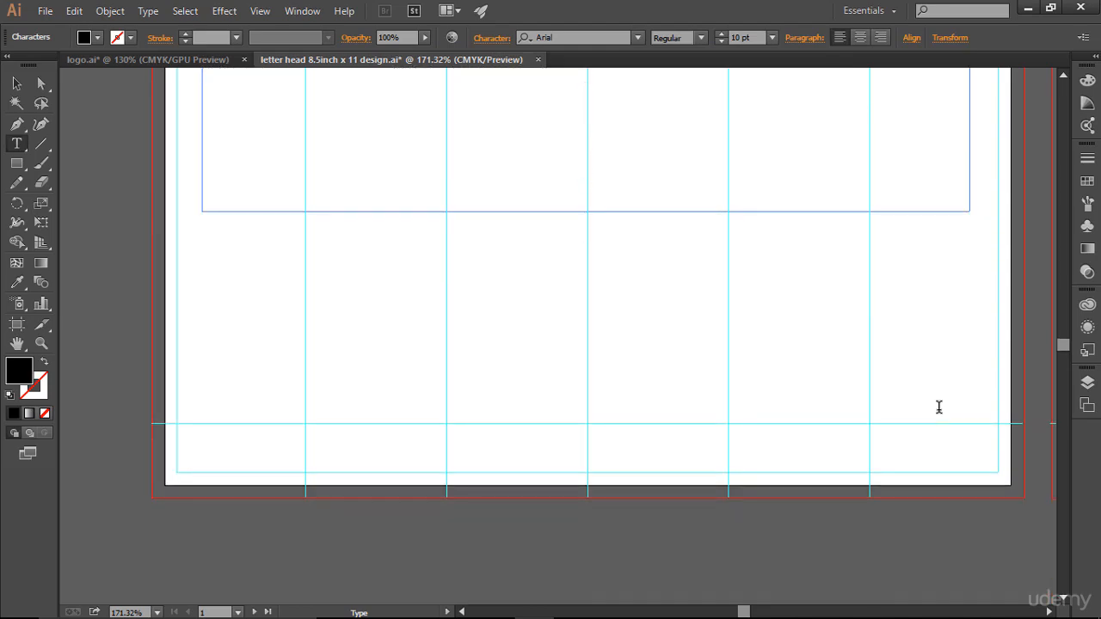
{"action": "scroll", "coordinate": [939, 407], "scroll_direction": "up", "scroll_amount": 5}
{"action": "scroll", "coordinate": [940, 407], "scroll_direction": "up", "scroll_amount": 3}
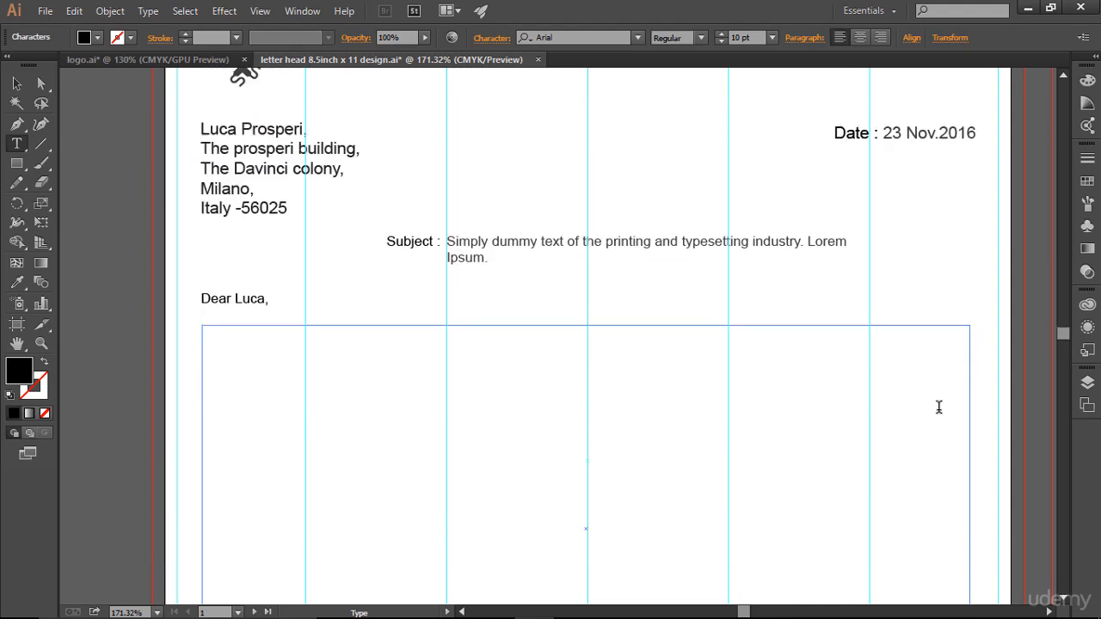
{"action": "scroll", "coordinate": [939, 407], "scroll_direction": "up", "scroll_amount": 2}
{"action": "scroll", "coordinate": [940, 407], "scroll_direction": "down", "scroll_amount": 4}
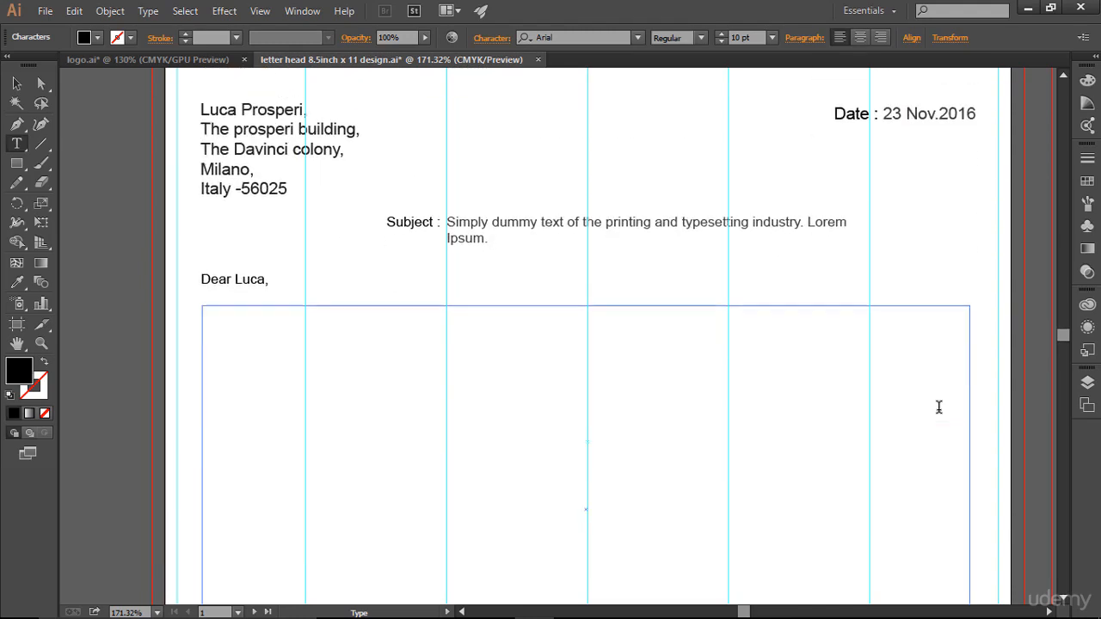
- In Chrome, copy the lipsum.com paragraph starting 'Lorem Ipsum has been the industry's standard dummy text'
{"action": "key", "text": "Escape"}
{"action": "key", "text": "alt+Tab"}
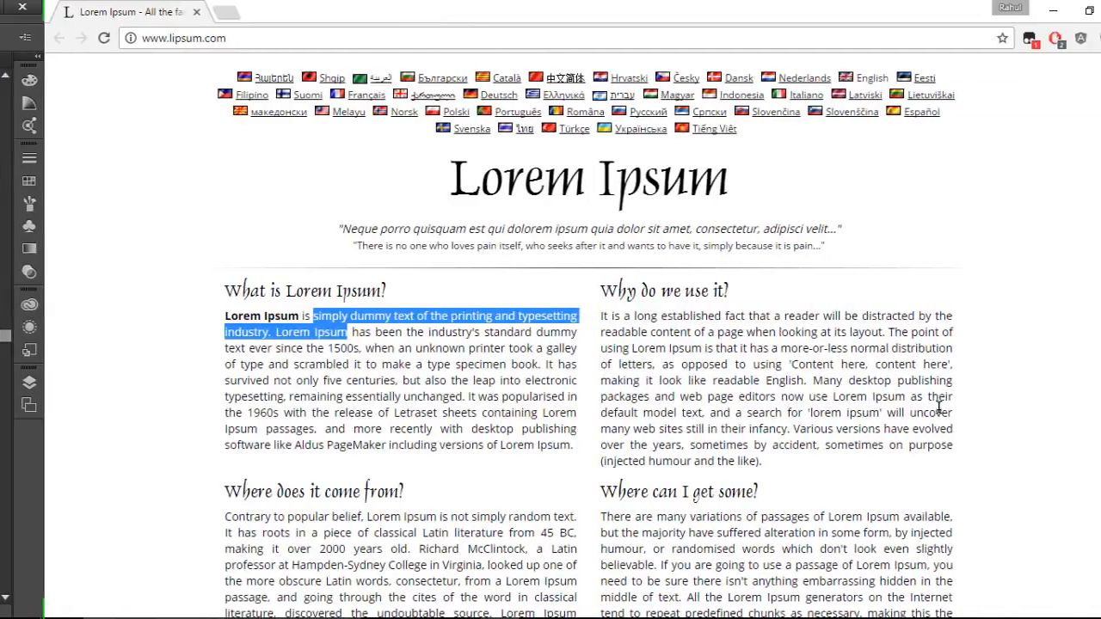
{"action": "scroll", "coordinate": [939, 410], "scroll_direction": "down", "scroll_amount": 3}
{"action": "scroll", "coordinate": [942, 418], "scroll_direction": "down", "scroll_amount": 1}
{"action": "scroll", "coordinate": [660, 315], "scroll_direction": "up", "scroll_amount": 3}
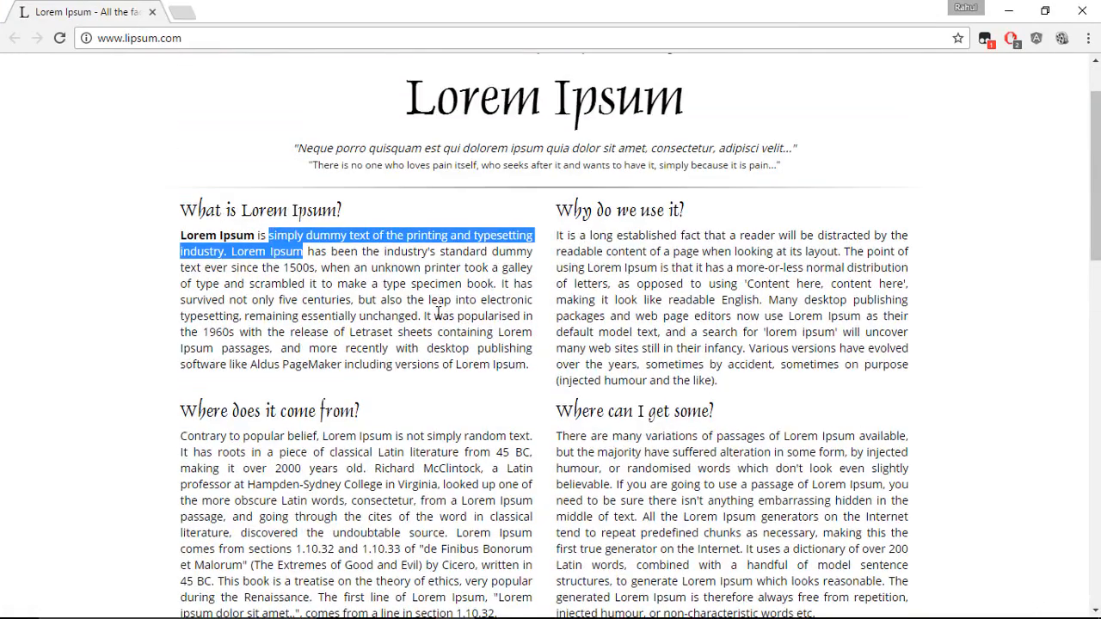
{"action": "left_click", "coordinate": [437, 314]}
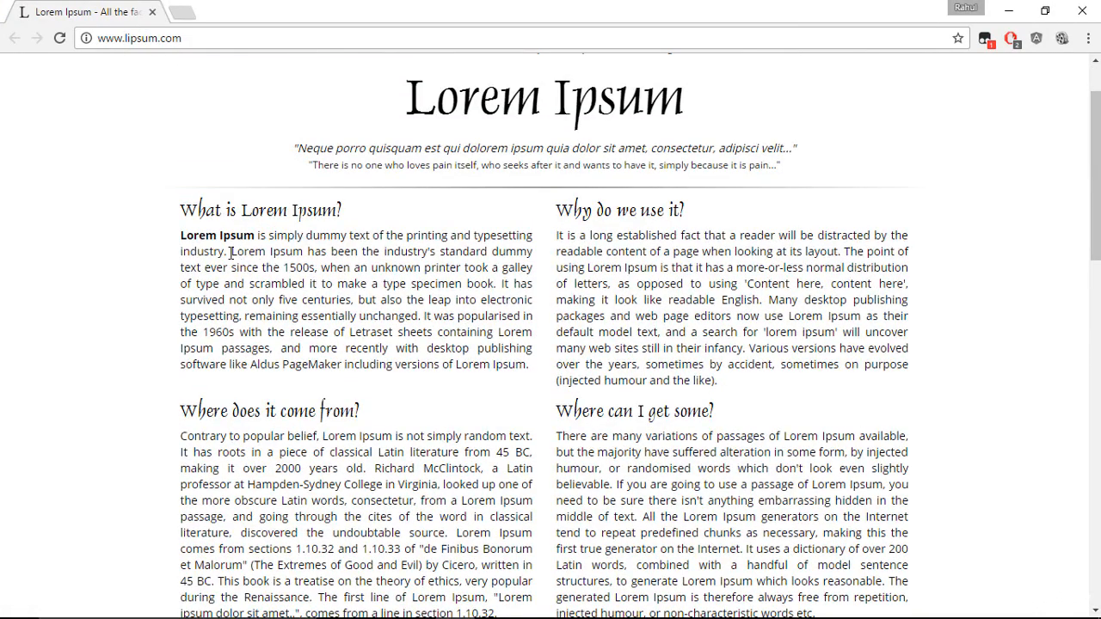
{"action": "left_click_drag", "start_coordinate": [230, 252], "coordinate": [534, 368]}
{"action": "right_click", "coordinate": [497, 317]}
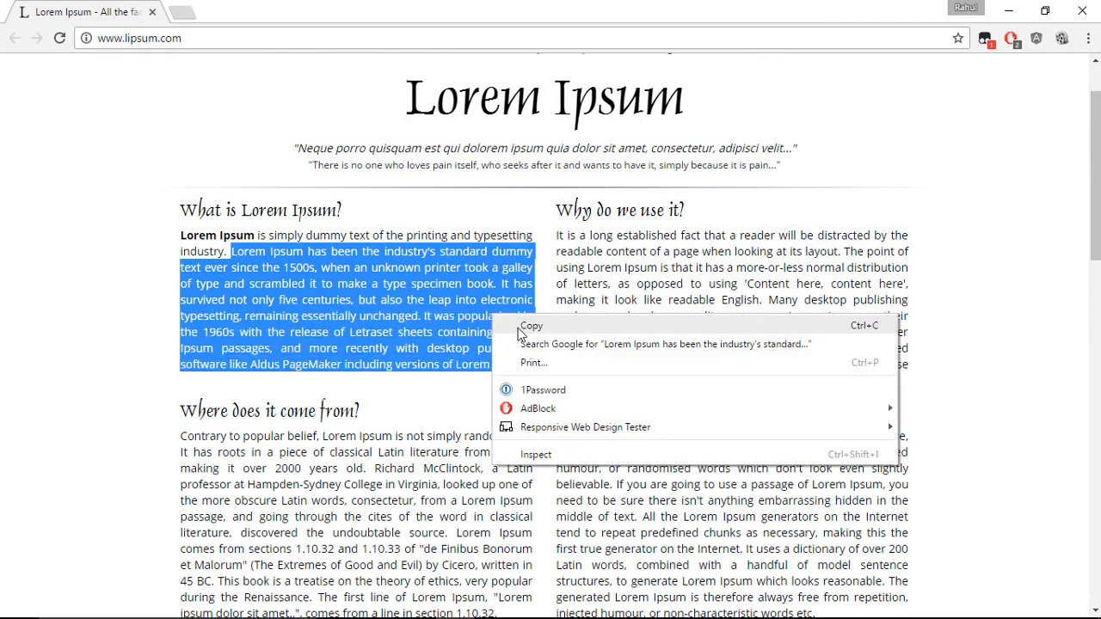
{"action": "left_click", "coordinate": [521, 326]}
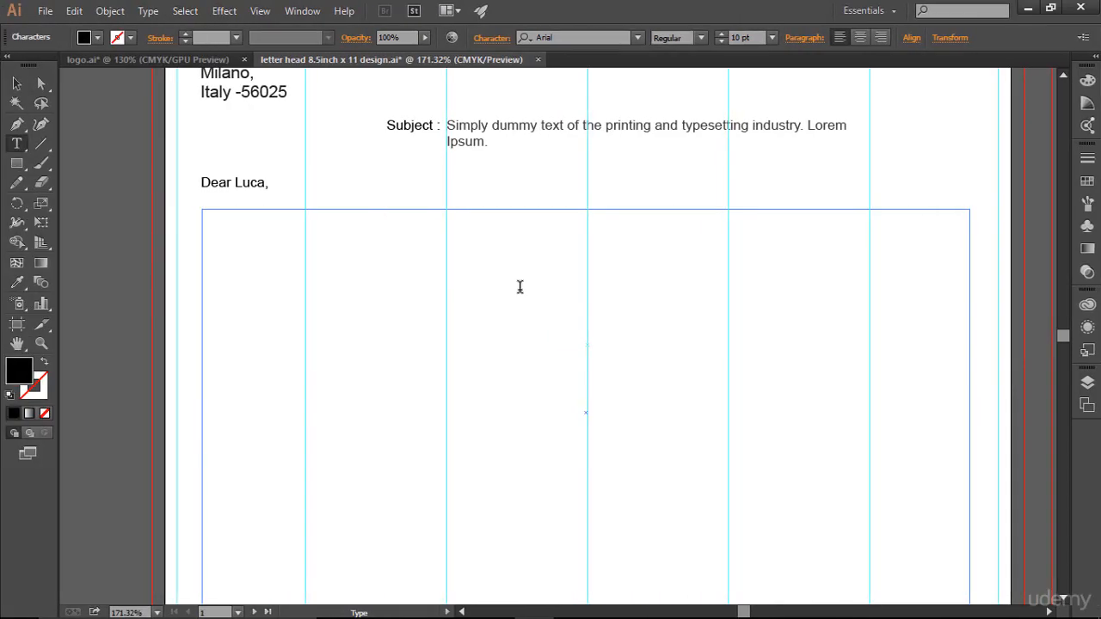
- Paste the copied paragraph into the body box and split it at 'It has survived' with a blank line
{"action": "left_click", "coordinate": [421, 263]}
{"action": "key", "text": "ctrl+v"}
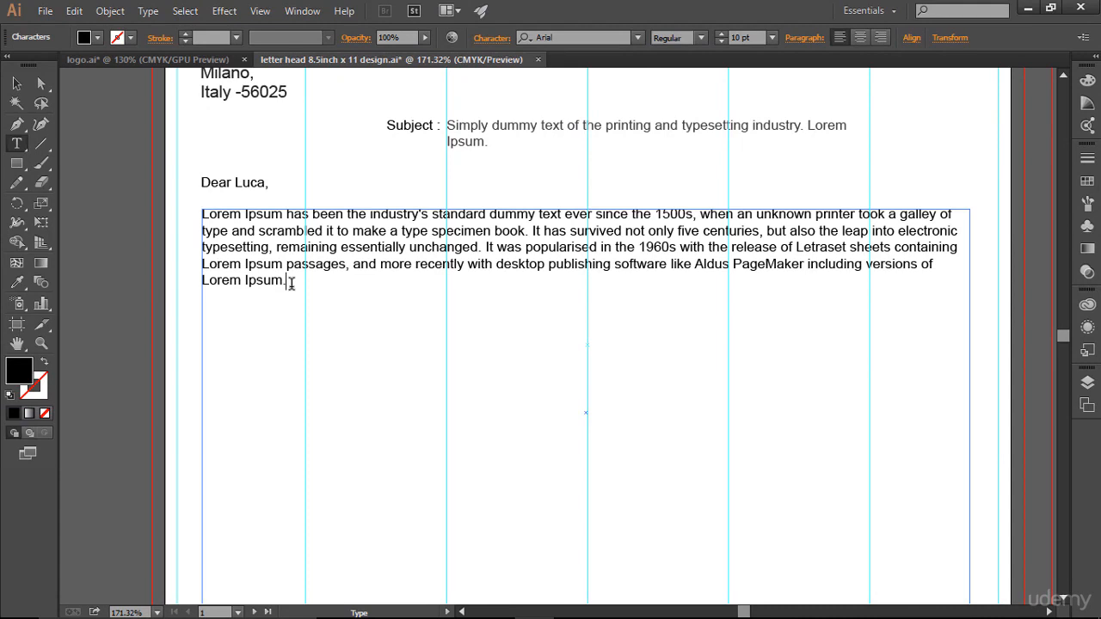
{"action": "left_click_drag", "start_coordinate": [291, 284], "coordinate": [181, 216]}
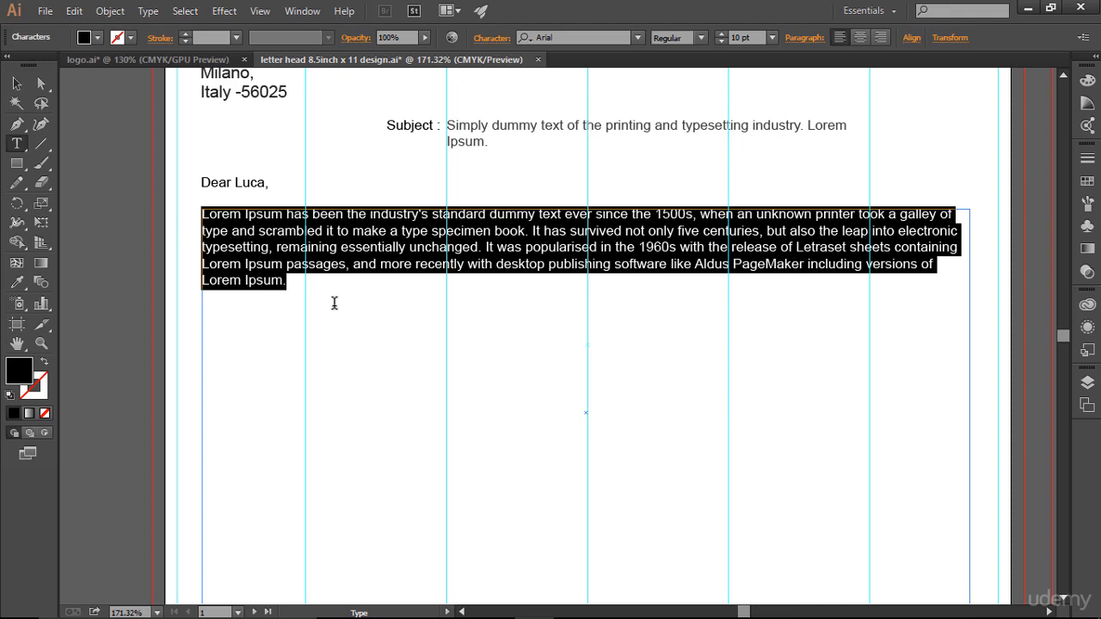
{"action": "left_click", "coordinate": [533, 231]}
{"action": "key", "text": "Return"}
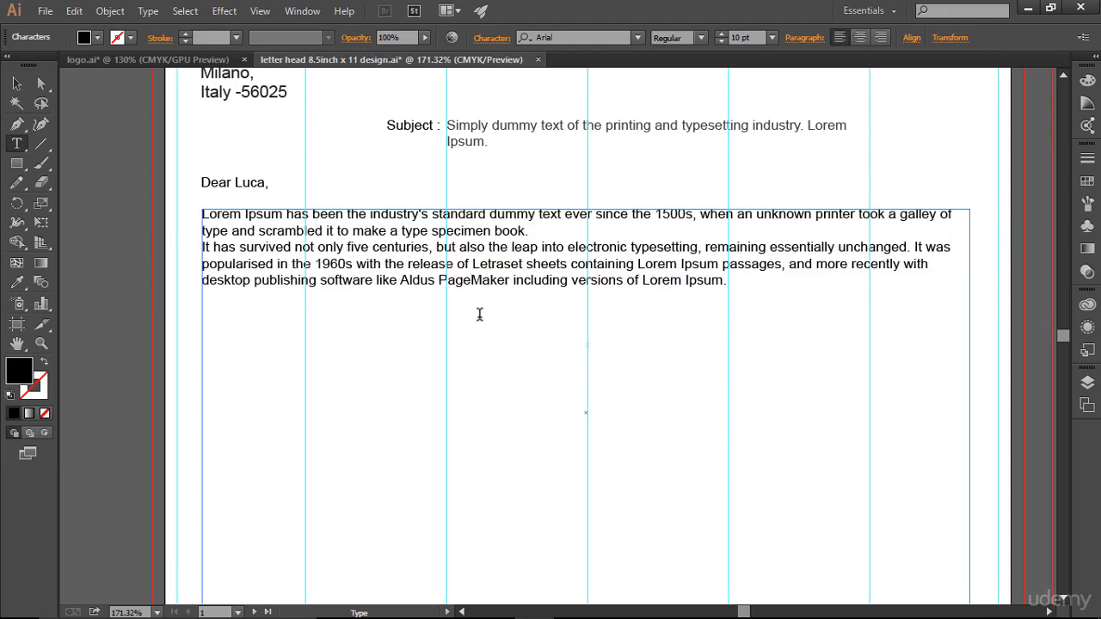
{"action": "key", "text": "Return"}
- Add two more copies of the 'It has survived' paragraph below, separated by blank lines
{"action": "left_click_drag", "start_coordinate": [736, 293], "coordinate": [203, 255]}
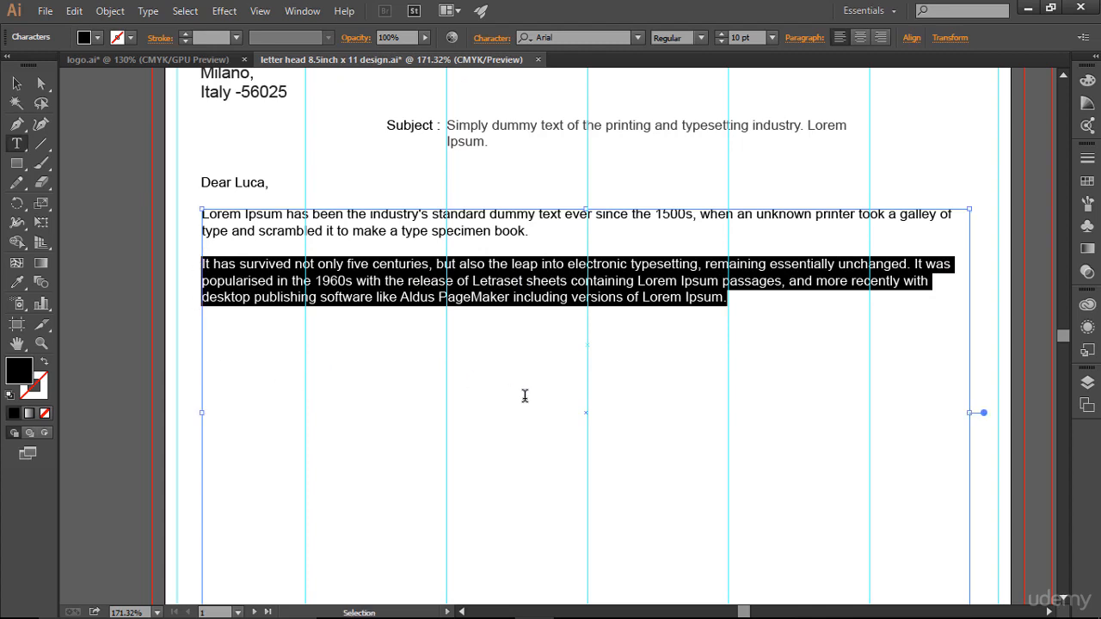
{"action": "left_click", "coordinate": [744, 315]}
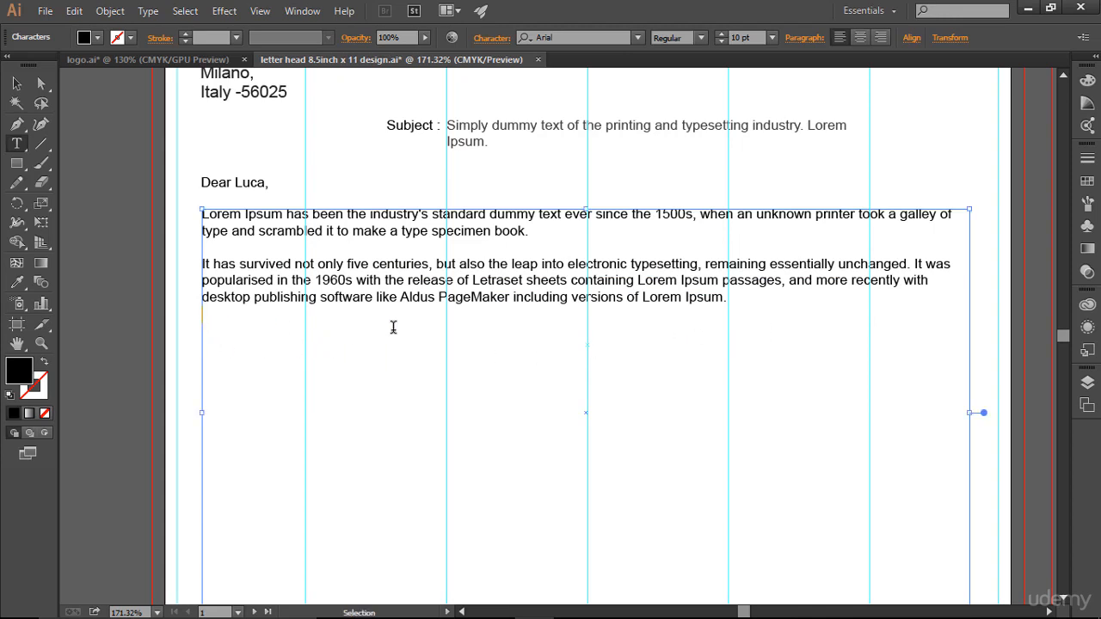
{"action": "key", "text": "ctrl+v"}
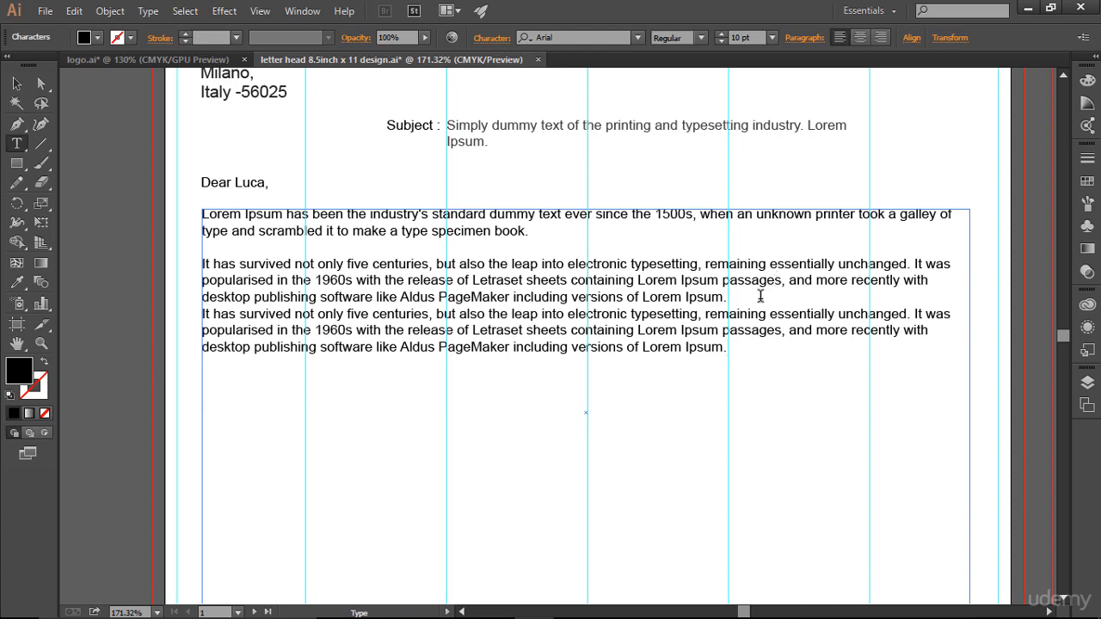
{"action": "key", "text": "Return"}
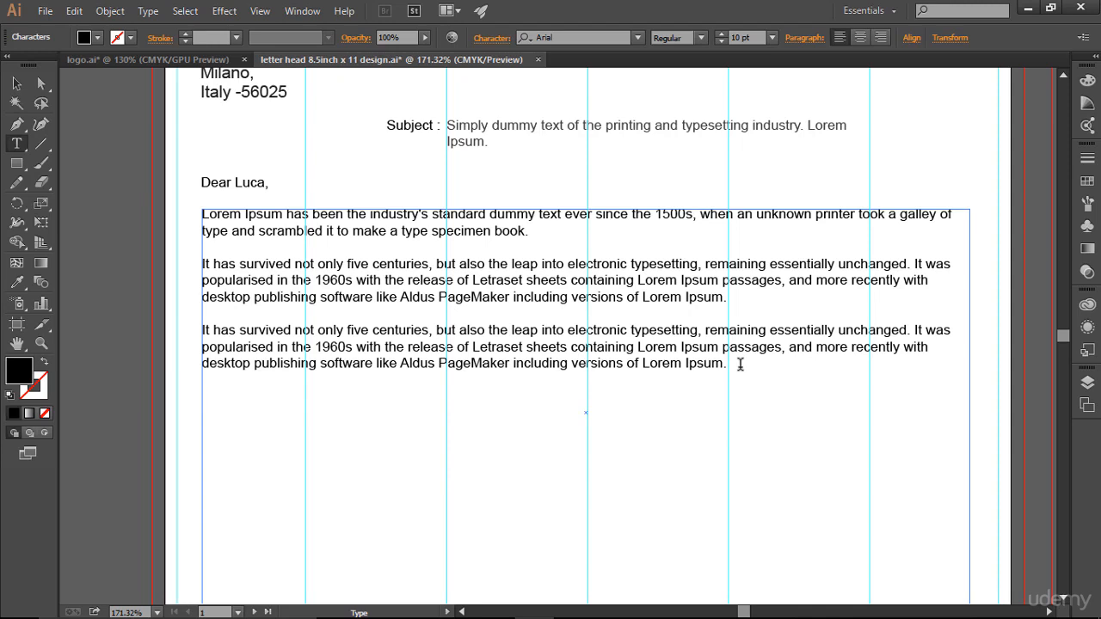
{"action": "key", "text": "ctrl+v"}
- Trim the last paragraph to end at 'Lorem Ipsum passages.' and select all body paragraphs
{"action": "scroll", "coordinate": [722, 448], "scroll_direction": "down", "scroll_amount": 2}
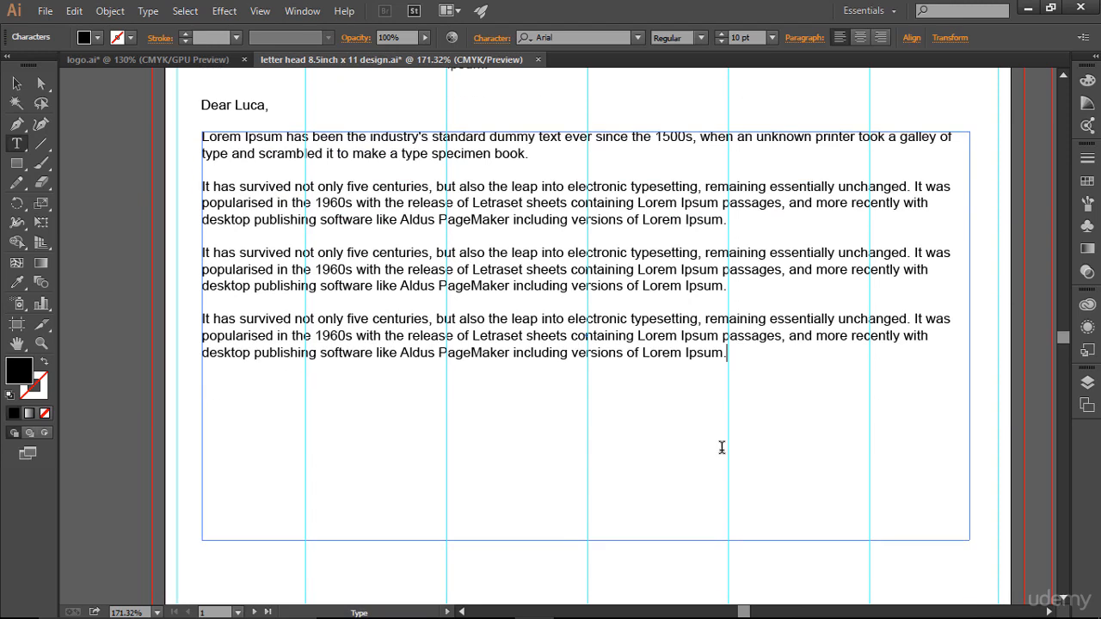
{"action": "left_click", "coordinate": [787, 344], "text": "shift"}
{"action": "left_click", "coordinate": [713, 361]}
{"action": "left_click", "coordinate": [779, 337], "text": "shift"}
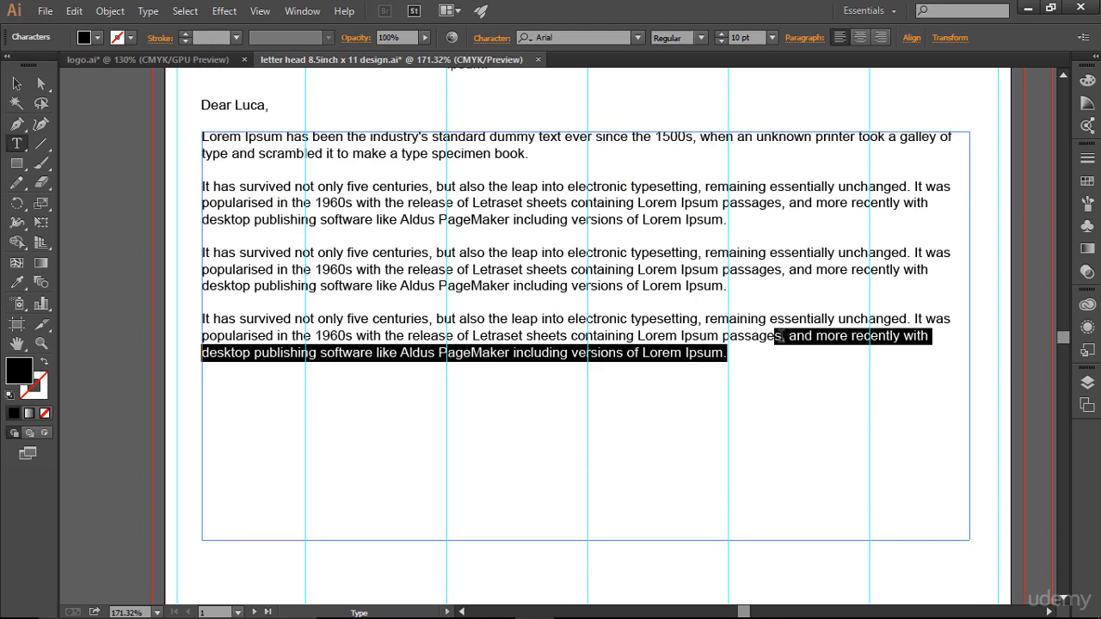
{"action": "key", "text": "BackSpace"}
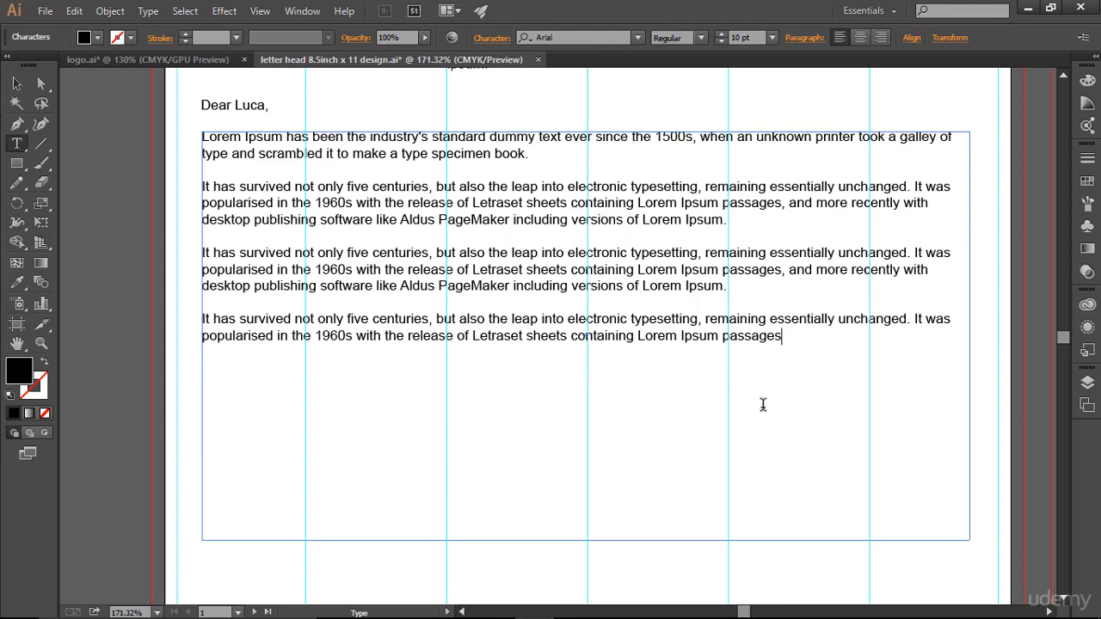
{"action": "type", "text": "."}
{"action": "scroll", "coordinate": [762, 404], "scroll_direction": "down", "scroll_amount": 1}
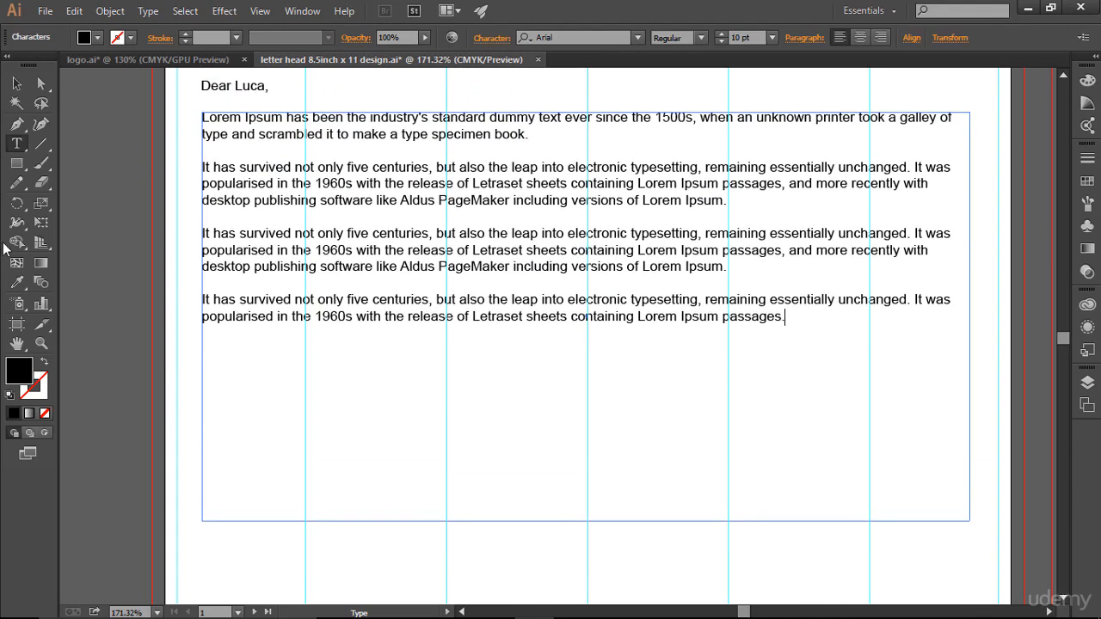
{"action": "left_click_drag", "start_coordinate": [783, 318], "coordinate": [190, 118]}
{"action": "scroll", "coordinate": [585, 327], "scroll_direction": "up", "scroll_amount": 3}
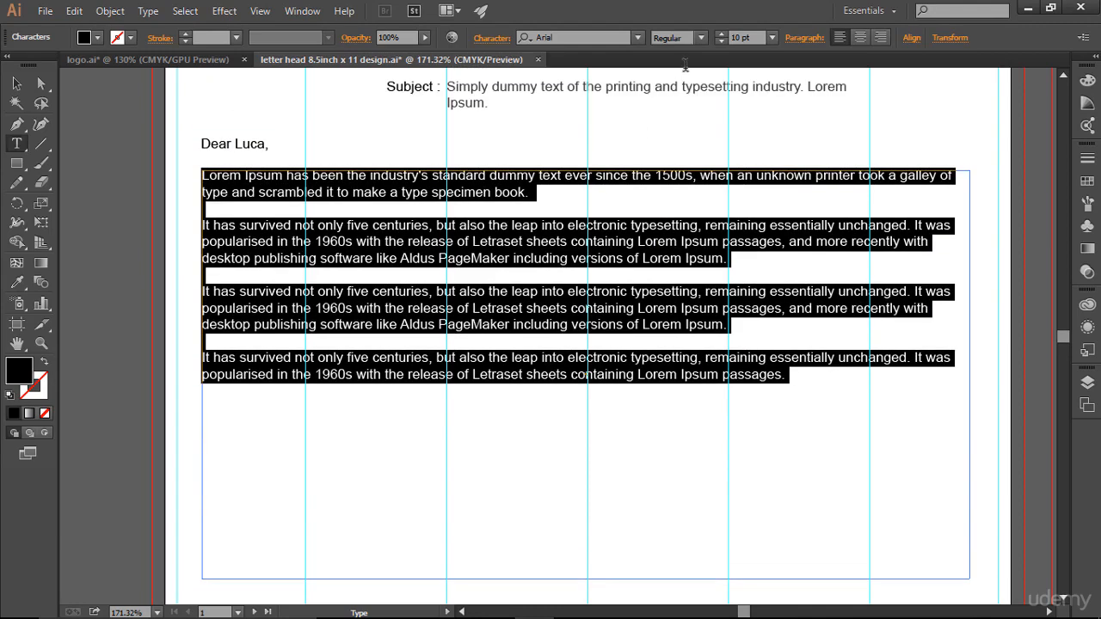
- Reduce the body paragraphs to 9 pt and reselect them
{"action": "left_click", "coordinate": [723, 42]}
{"action": "left_click", "coordinate": [646, 294]}
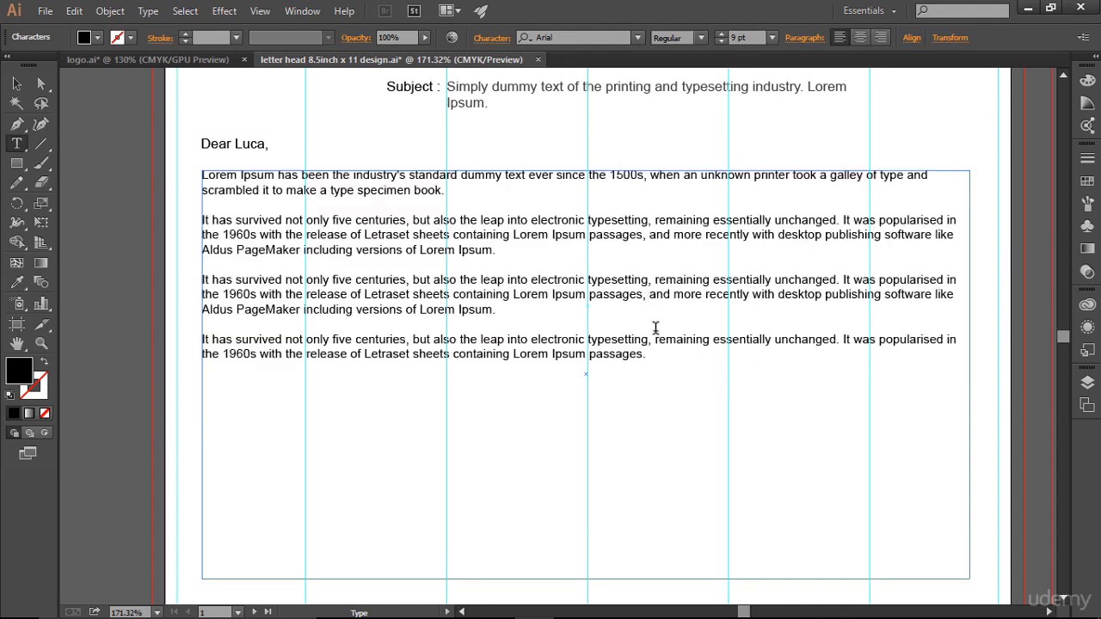
{"action": "left_click_drag", "start_coordinate": [676, 354], "coordinate": [178, 152]}
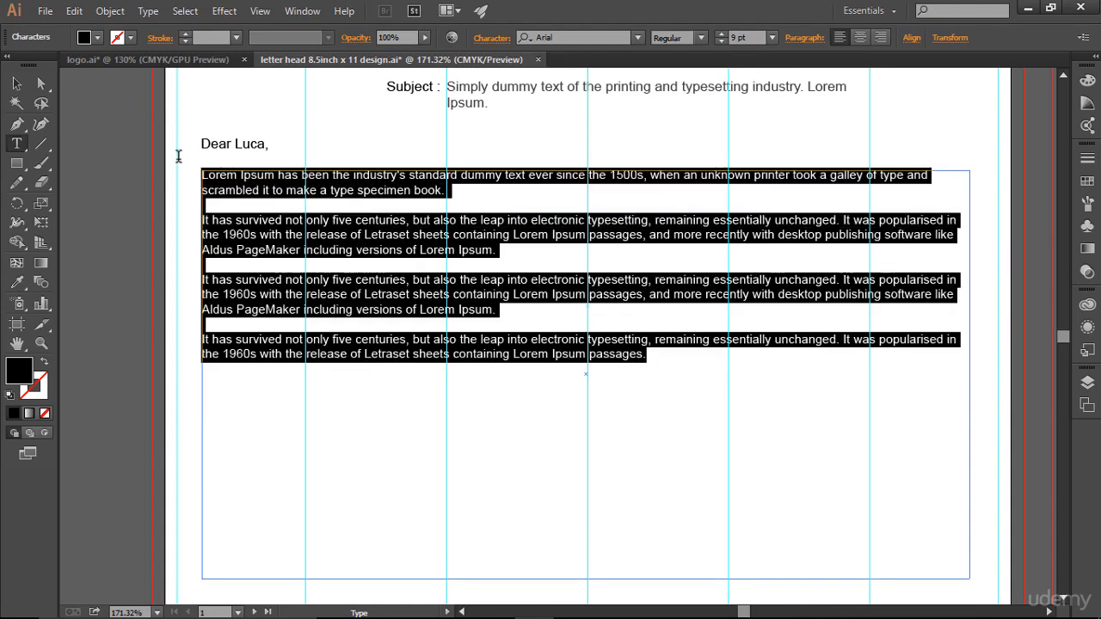
- Set the body tracking to 16 and raise the leading to about 14 pt in the Character panel
{"action": "left_click", "coordinate": [492, 37]}
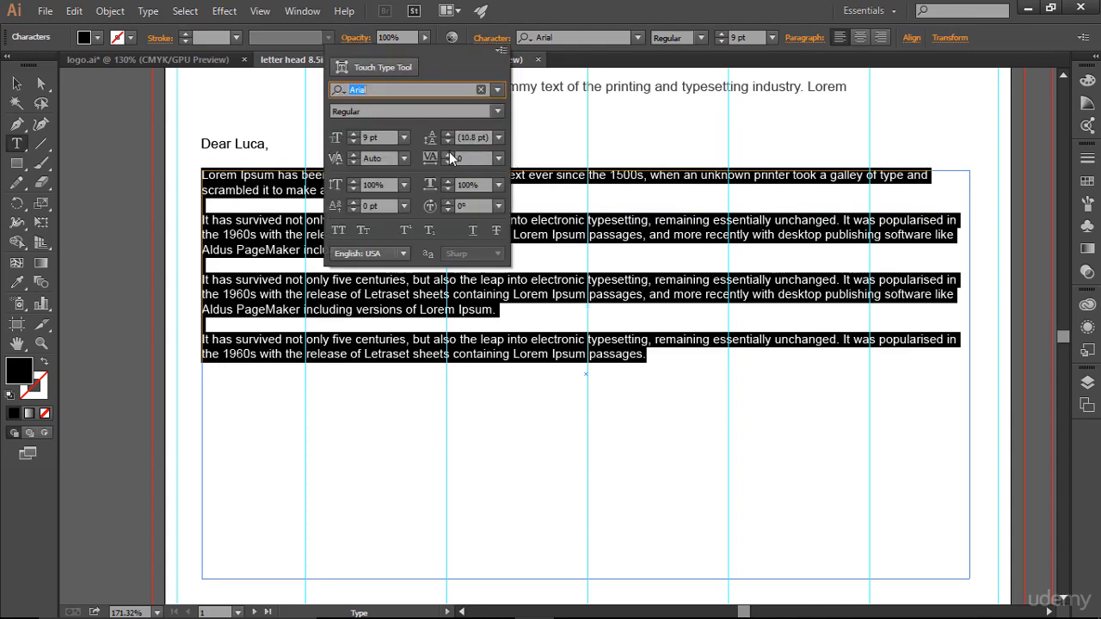
{"action": "left_click", "coordinate": [448, 155]}
{"action": "left_click", "coordinate": [448, 155]}
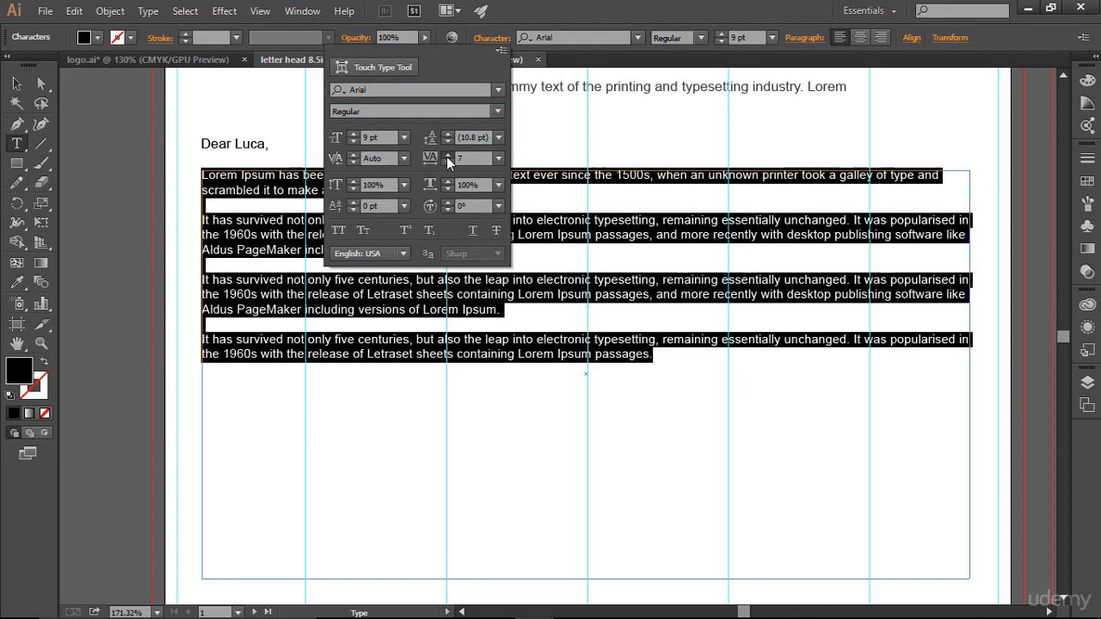
{"action": "left_click", "coordinate": [448, 155]}
{"action": "left_click", "coordinate": [447, 155]}
{"action": "left_click", "coordinate": [447, 155]}
{"action": "left_click", "coordinate": [447, 155]}
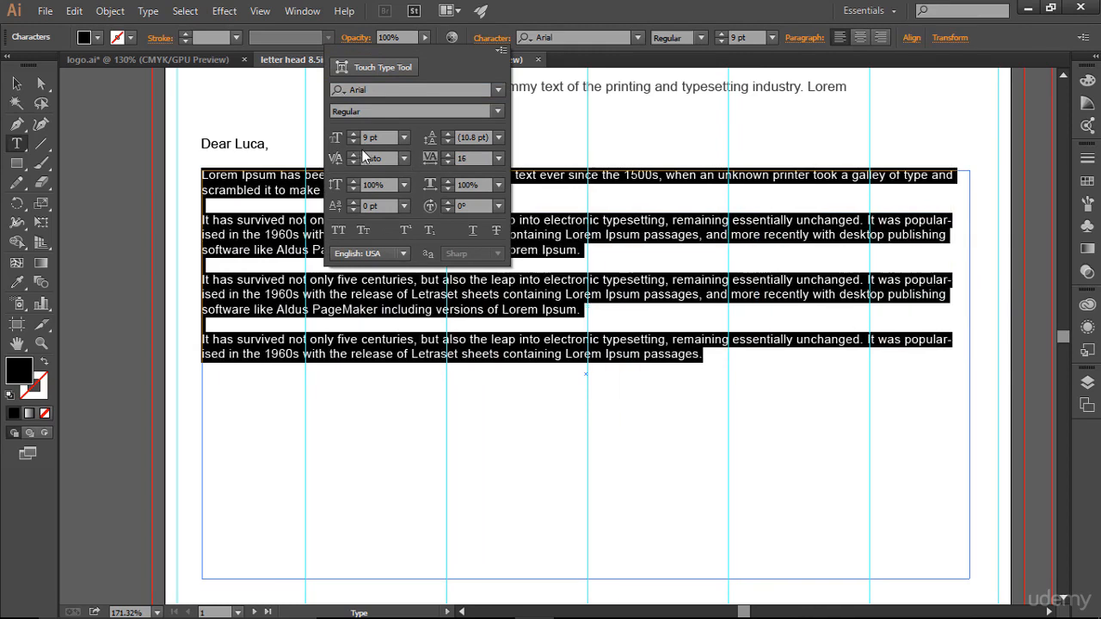
{"action": "left_click", "coordinate": [448, 133]}
{"action": "left_click", "coordinate": [448, 133]}
{"action": "left_click", "coordinate": [448, 133]}
{"action": "left_click", "coordinate": [448, 134]}
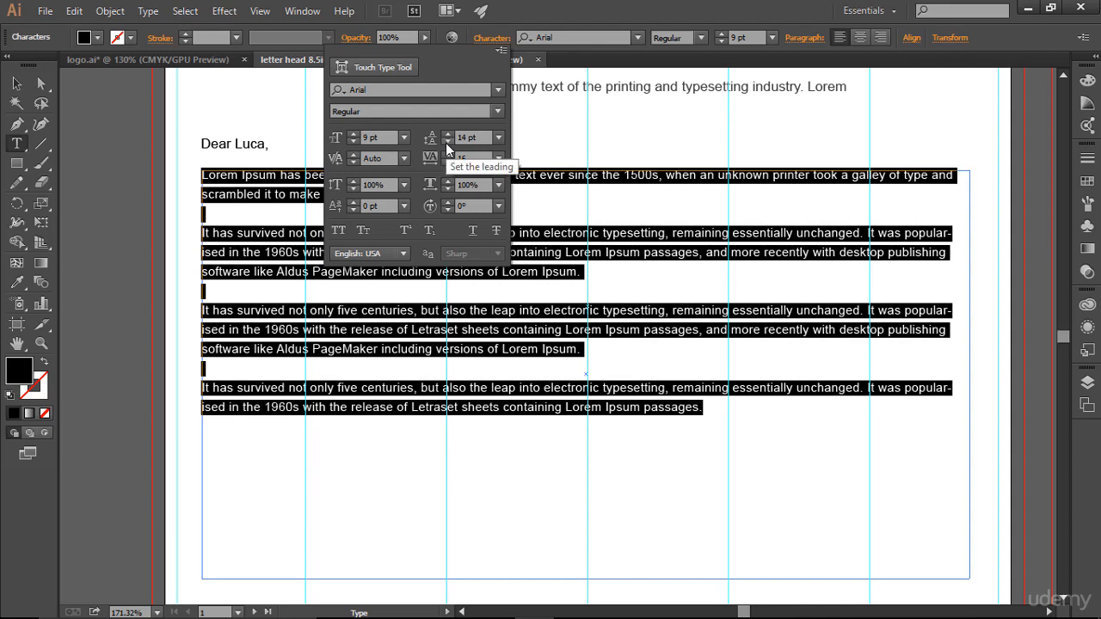
{"action": "left_click", "coordinate": [447, 142]}
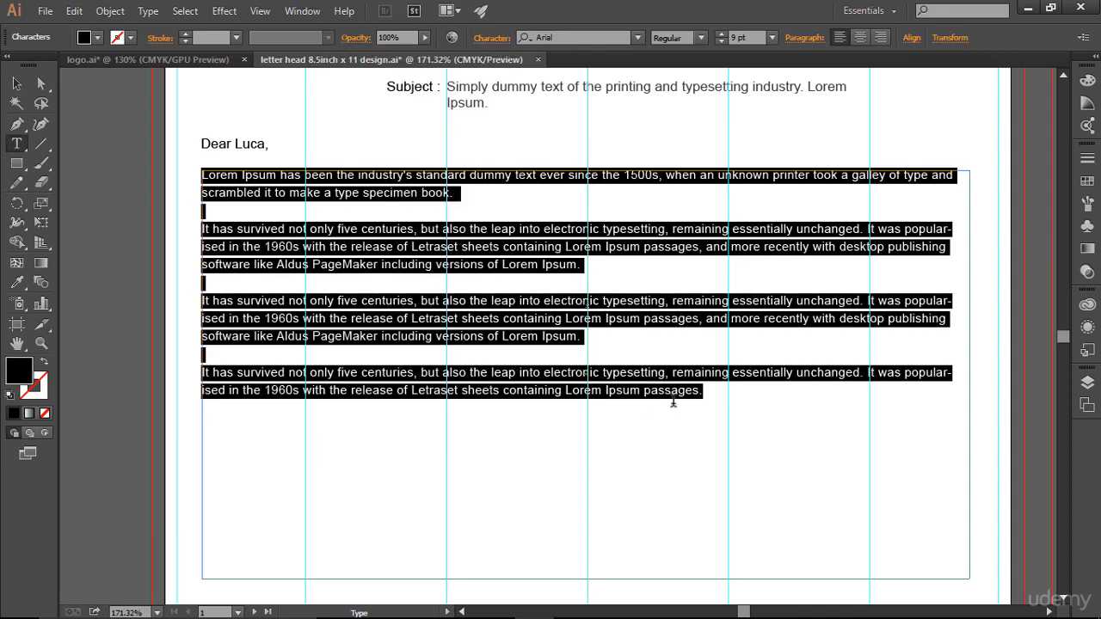
{"action": "left_click", "coordinate": [671, 392]}
{"action": "left_click_drag", "start_coordinate": [721, 398], "coordinate": [200, 166]}
{"action": "key", "text": "Escape"}
{"action": "left_click", "coordinate": [1088, 180]}
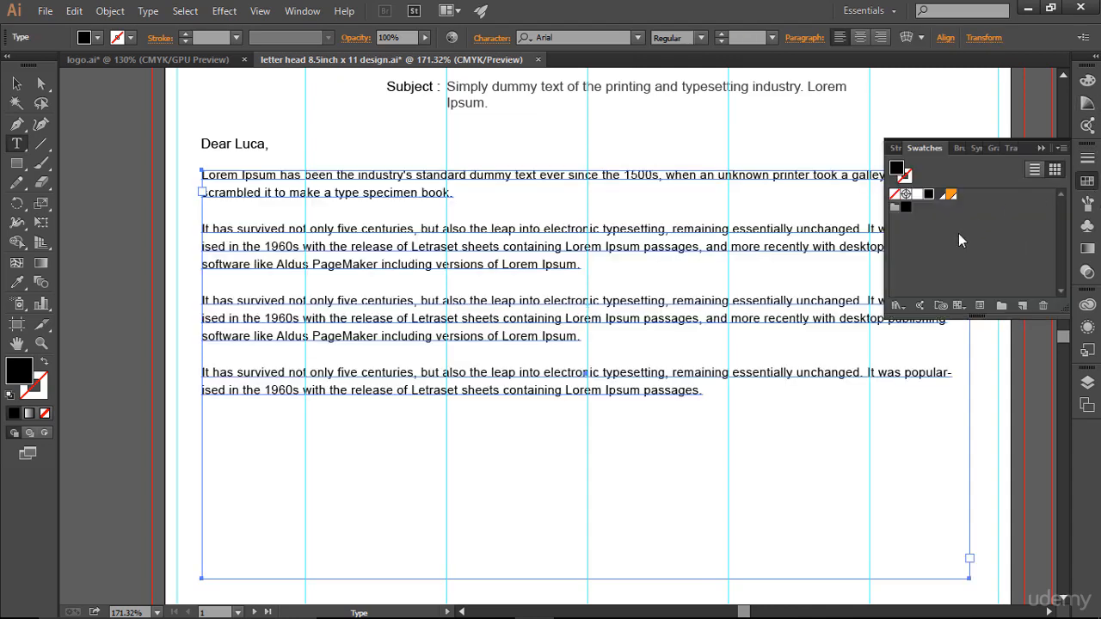
{"action": "left_click", "coordinate": [940, 194]}
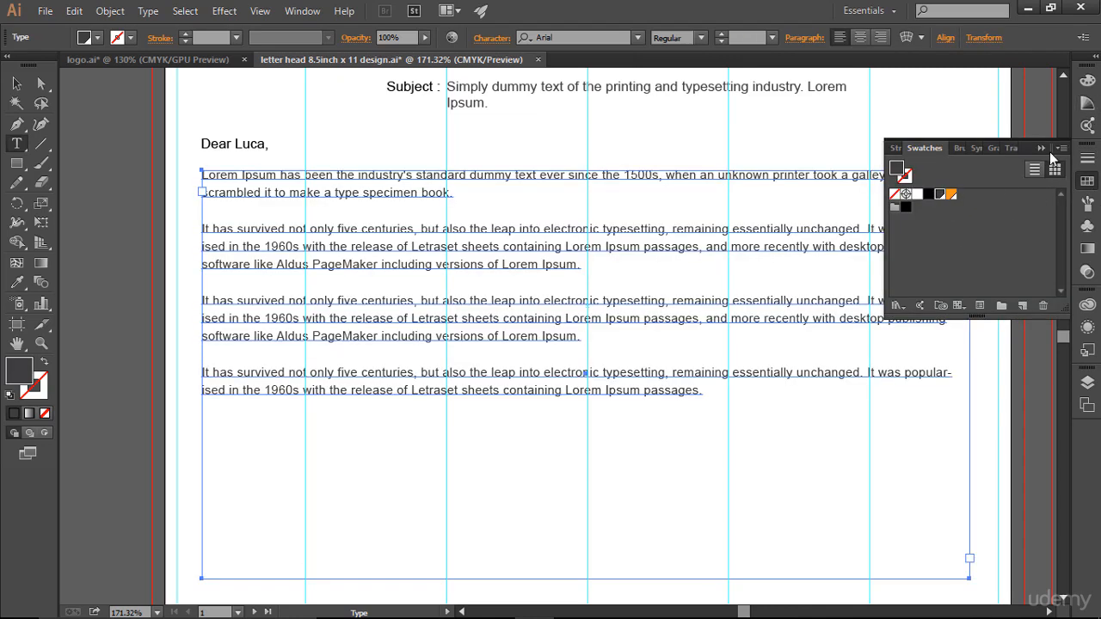
{"action": "left_click", "coordinate": [1040, 149]}
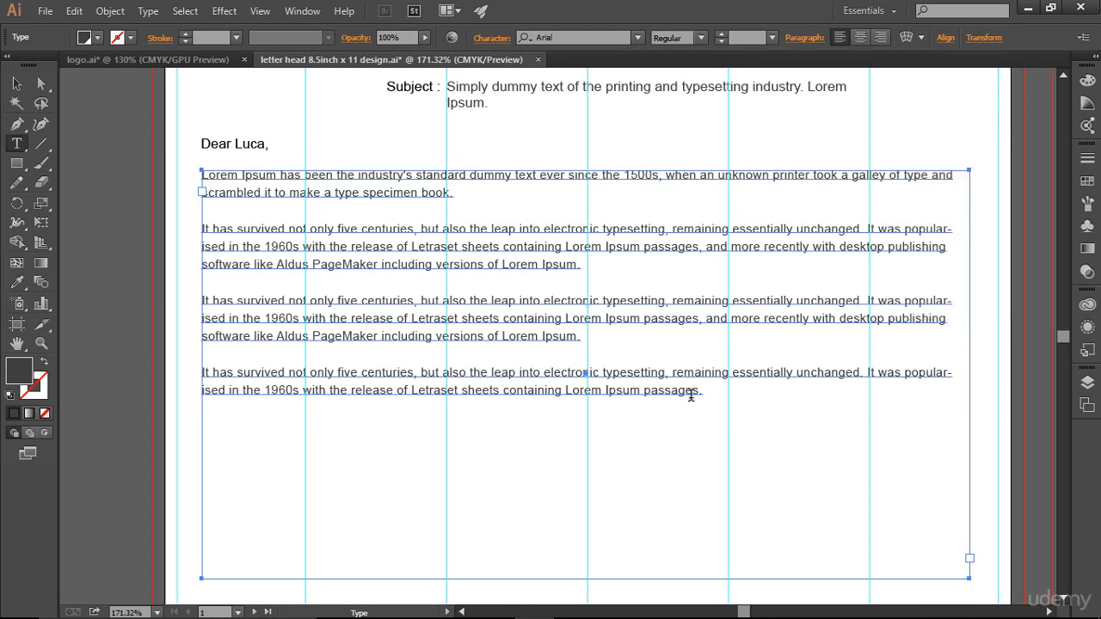
{"action": "left_click_drag", "start_coordinate": [694, 394], "coordinate": [410, 248]}
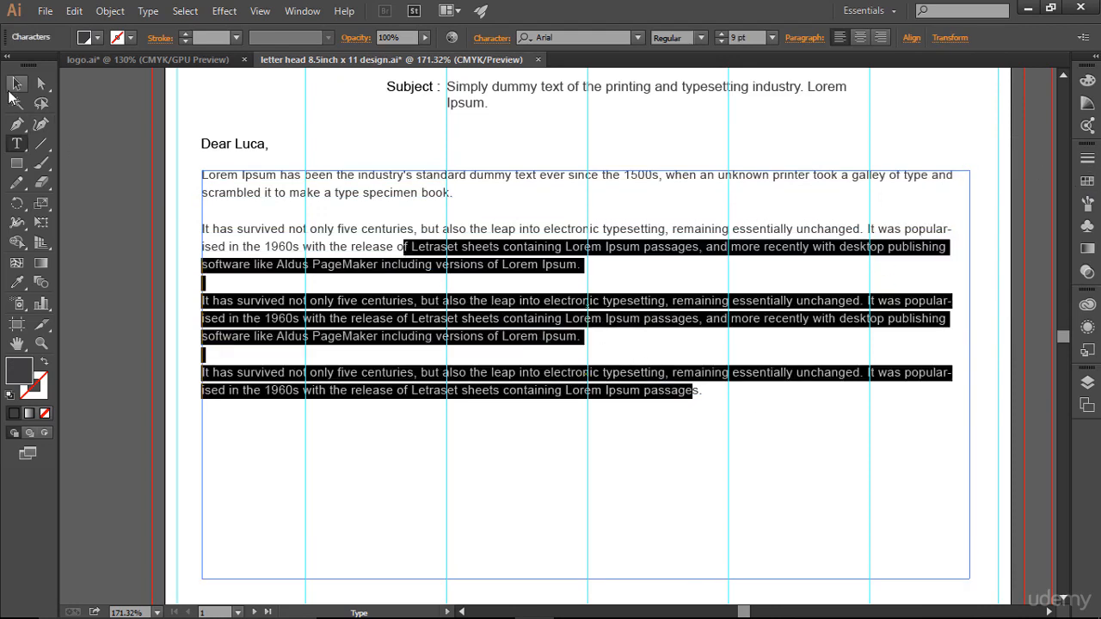
{"action": "left_click", "coordinate": [17, 83]}
{"action": "left_click", "coordinate": [655, 468]}
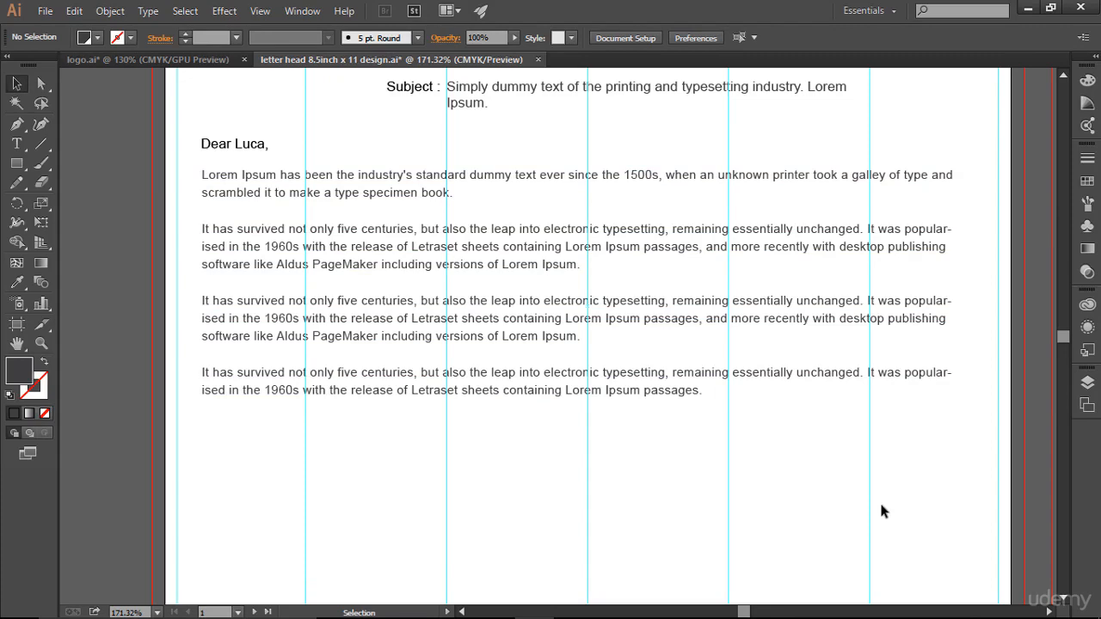
{"action": "scroll", "coordinate": [881, 511], "scroll_direction": "up", "scroll_amount": 5}
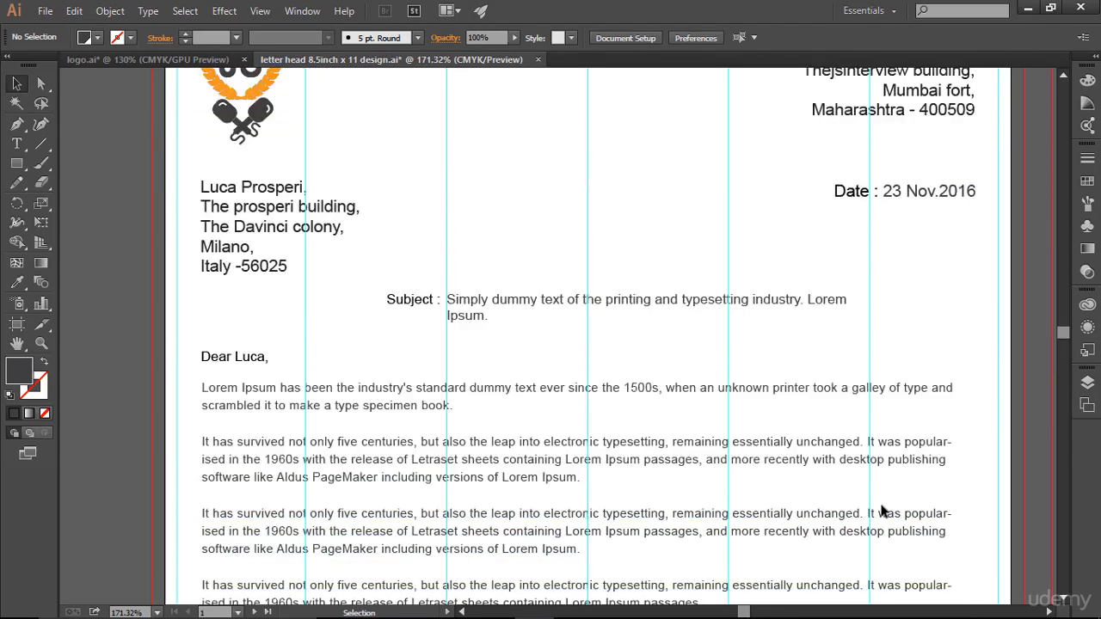
{"action": "scroll", "coordinate": [881, 511], "scroll_direction": "down", "scroll_amount": 4}
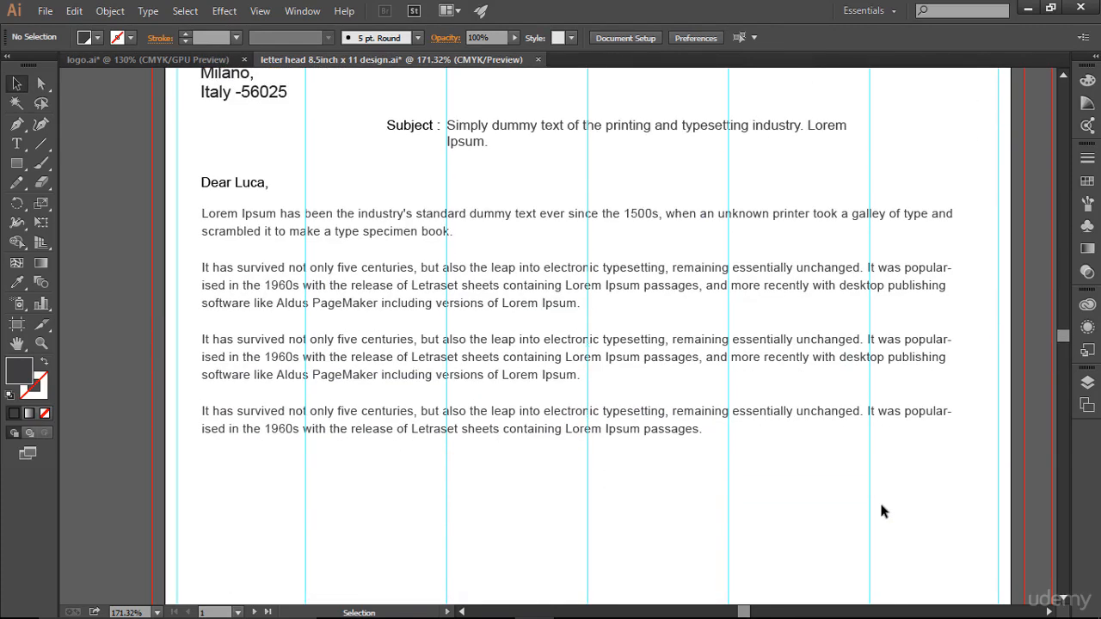
- Fit the artboard, hide the guides, and zoom to 150% on the letter body
{"action": "key", "text": "ctrl+0"}
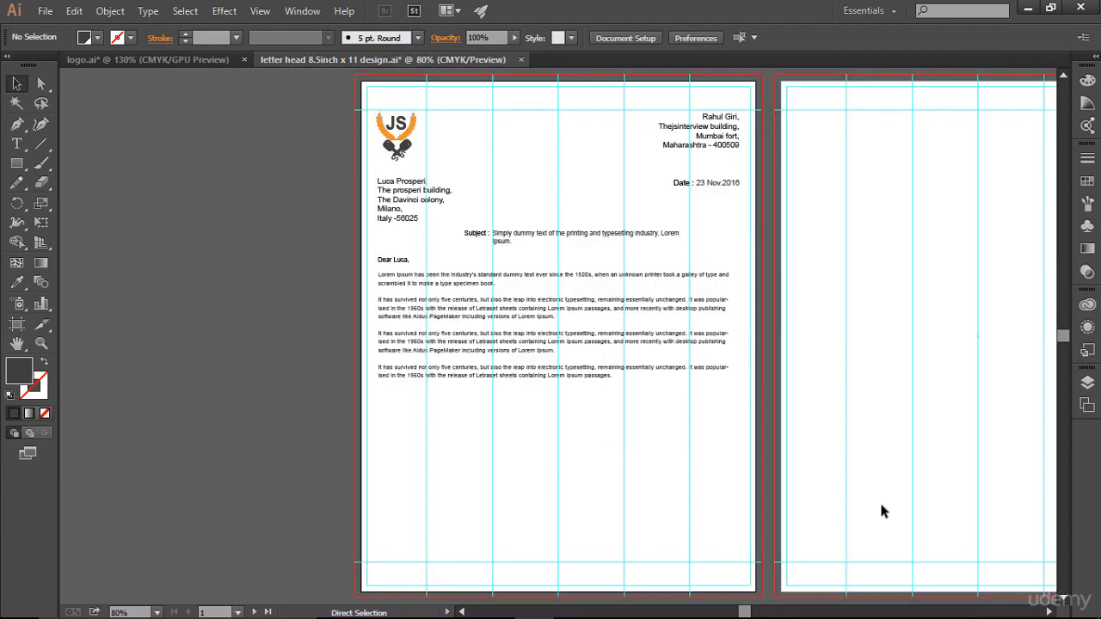
{"action": "key", "text": "ctrl+;"}
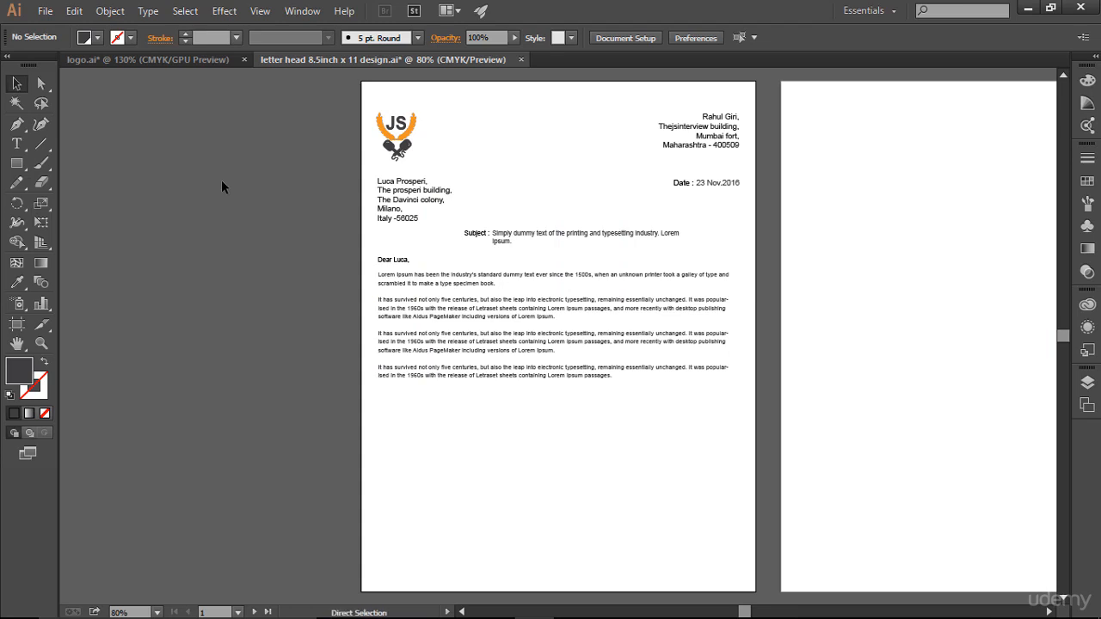
{"action": "key", "text": "ctrl+space"}
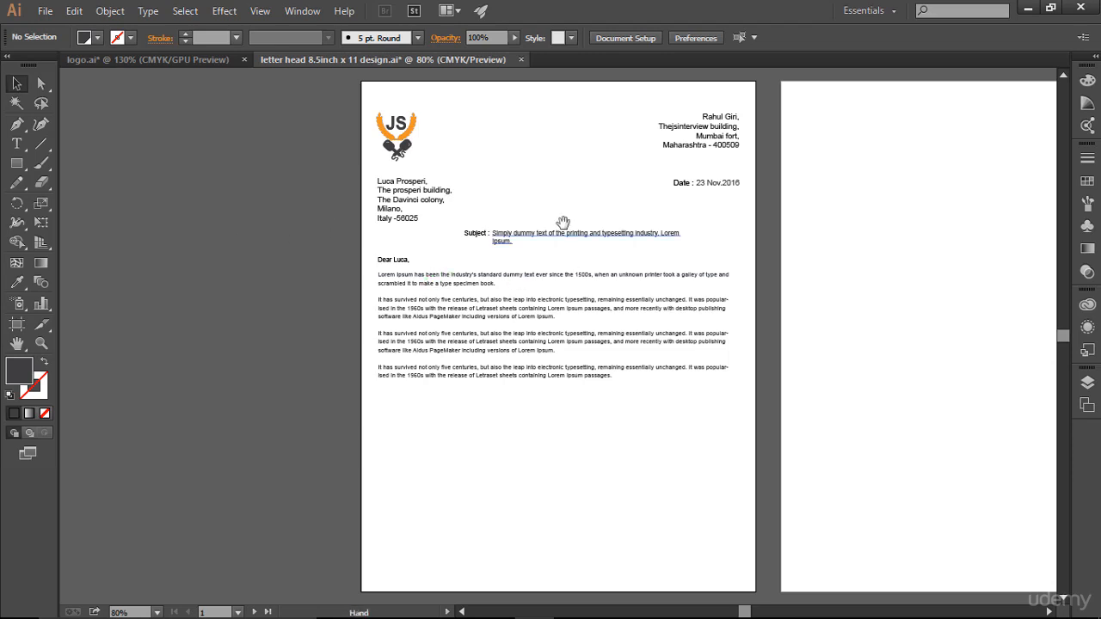
{"action": "left_click_drag", "start_coordinate": [564, 201], "coordinate": [440, 200]}
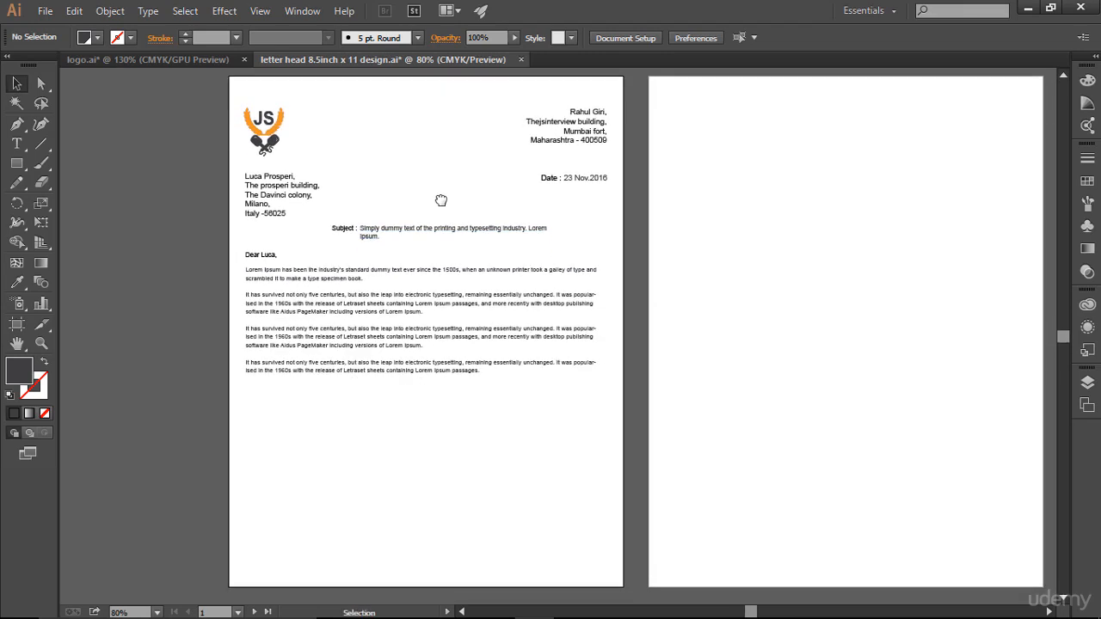
{"action": "key", "text": "ctrl+plus"}
{"action": "key", "text": "ctrl+plus"}
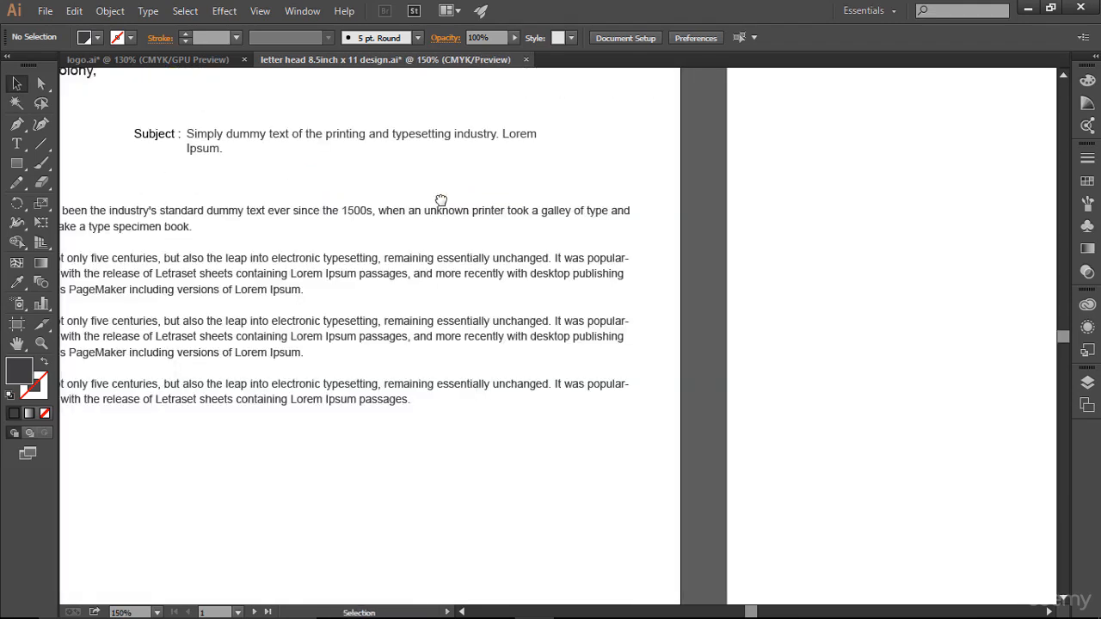
{"action": "left_click_drag", "start_coordinate": [338, 176], "coordinate": [500, 155]}
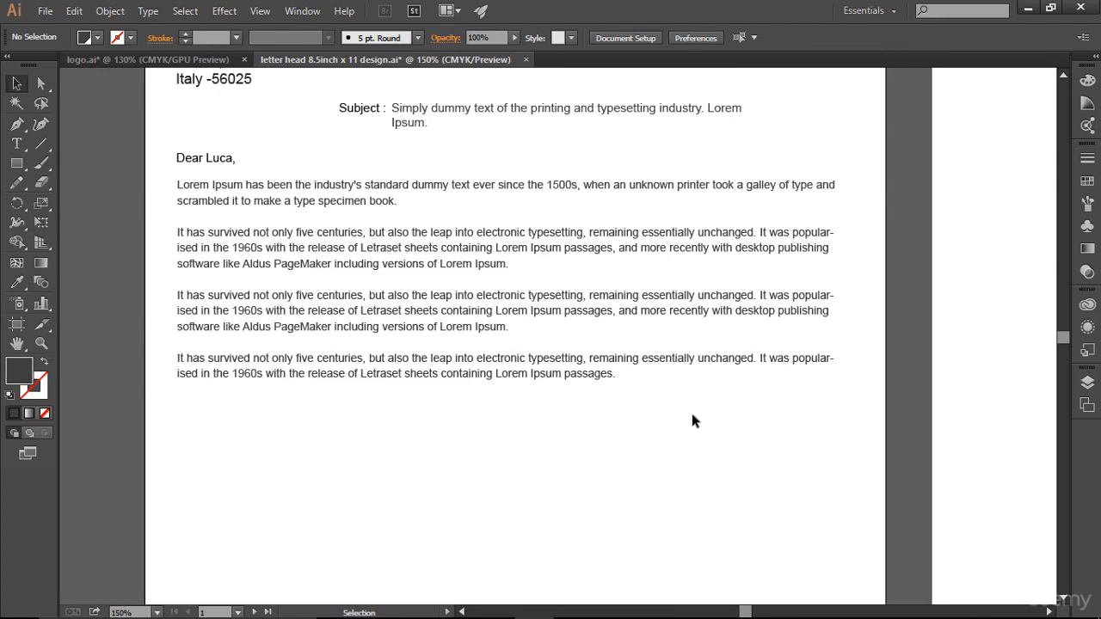
{"action": "scroll", "coordinate": [695, 420], "scroll_direction": "up", "scroll_amount": 4}
{"action": "scroll", "coordinate": [695, 420], "scroll_direction": "down", "scroll_amount": 2}
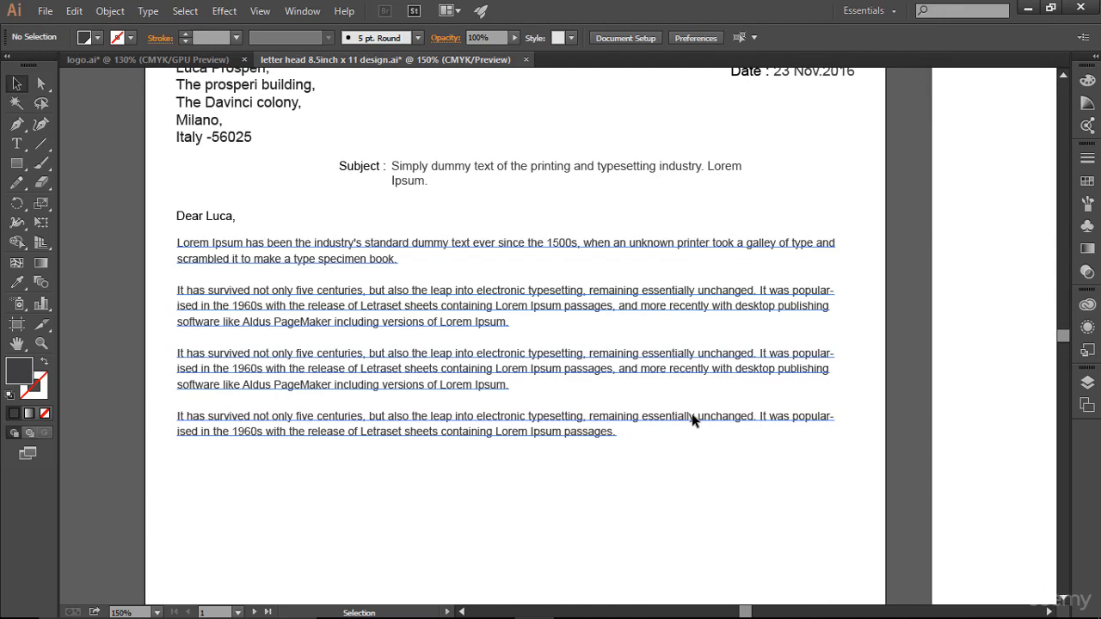
{"action": "scroll", "coordinate": [695, 420], "scroll_direction": "up", "scroll_amount": 3}
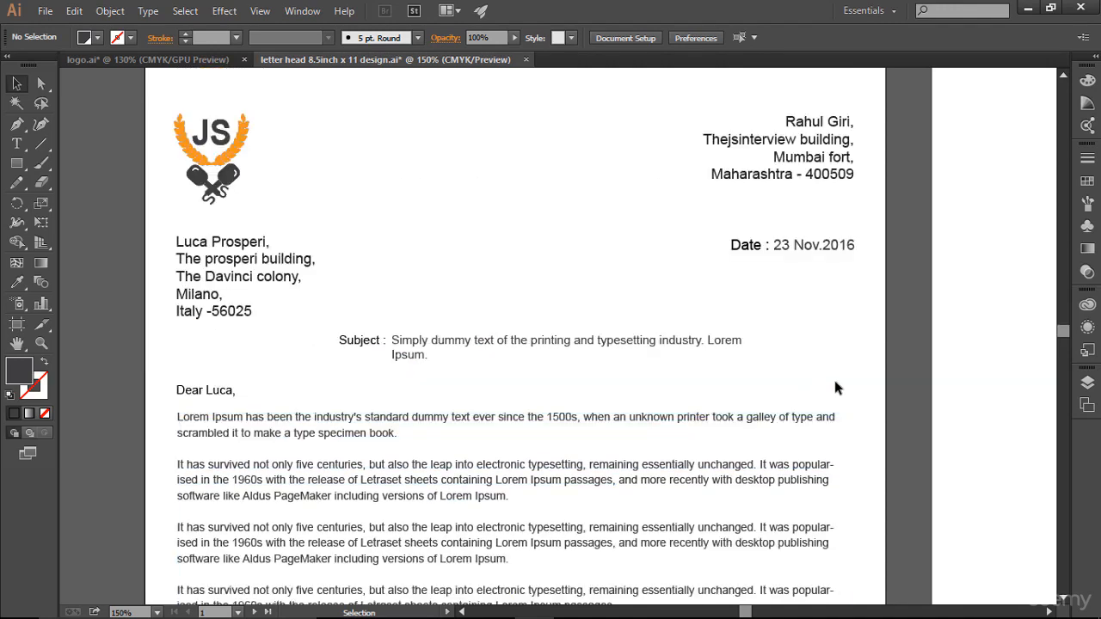
{"action": "scroll", "coordinate": [834, 387], "scroll_direction": "down", "scroll_amount": 2}
{"action": "scroll", "coordinate": [835, 388], "scroll_direction": "up", "scroll_amount": 1}
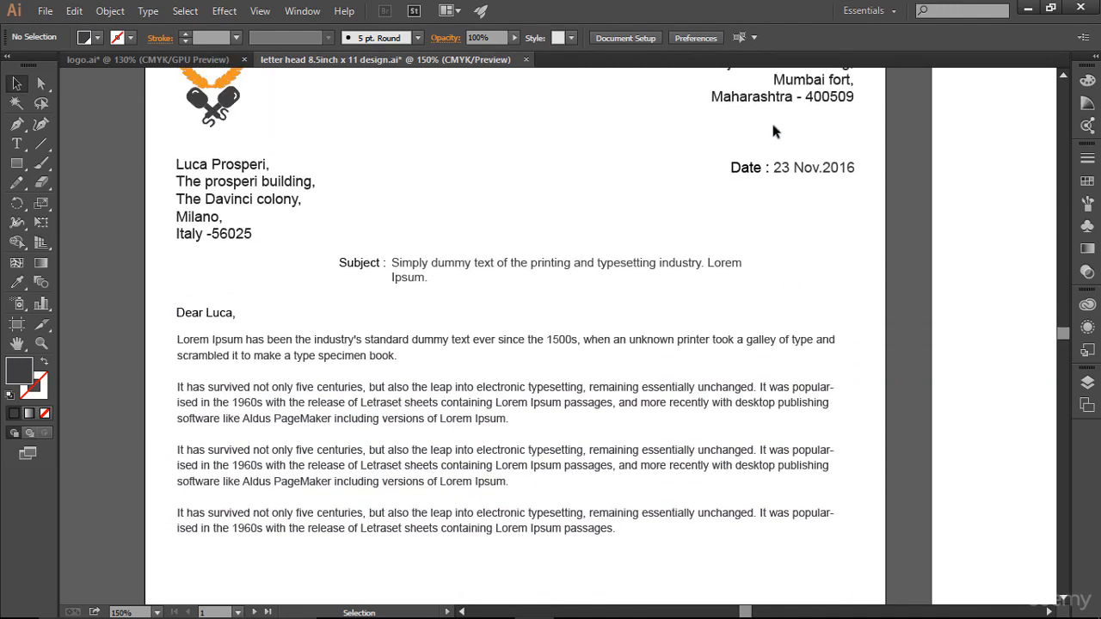
- Make the date line one font size smaller
{"action": "left_click", "coordinate": [813, 170]}
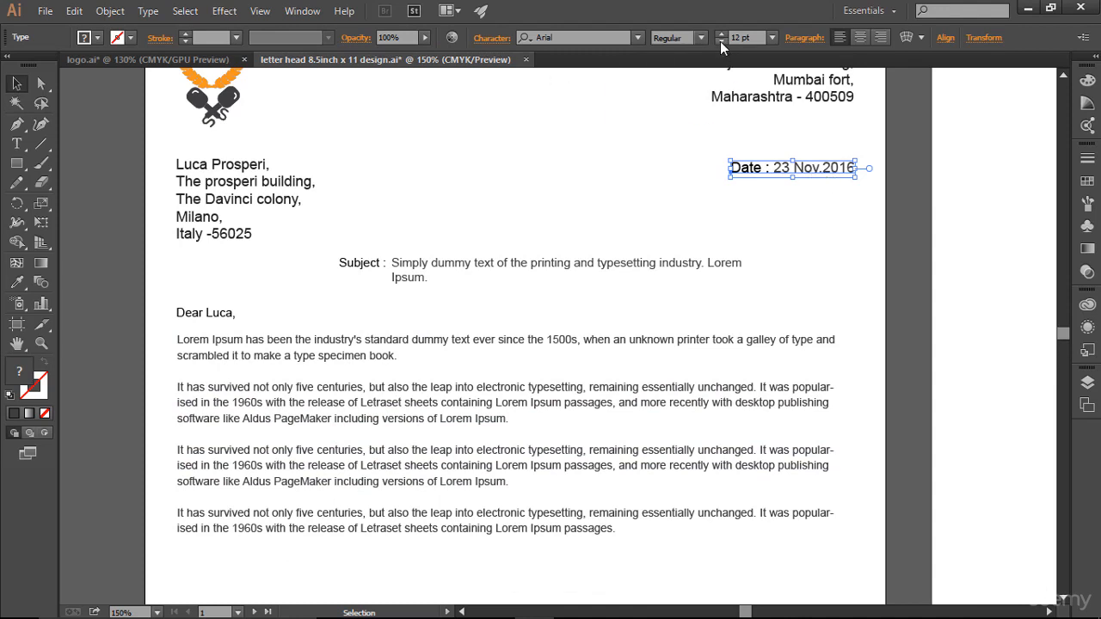
{"action": "left_click", "coordinate": [720, 41]}
{"action": "left_click", "coordinate": [843, 207]}
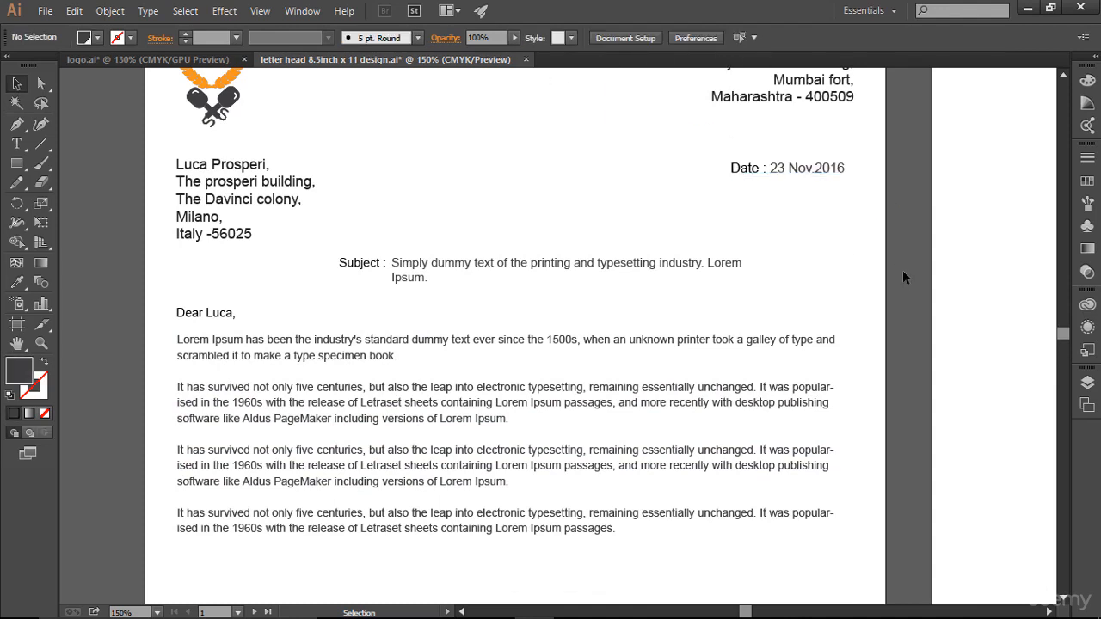
{"action": "scroll", "coordinate": [727, 386], "scroll_direction": "down", "scroll_amount": 2}
{"action": "scroll", "coordinate": [727, 387], "scroll_direction": "up", "scroll_amount": 3}
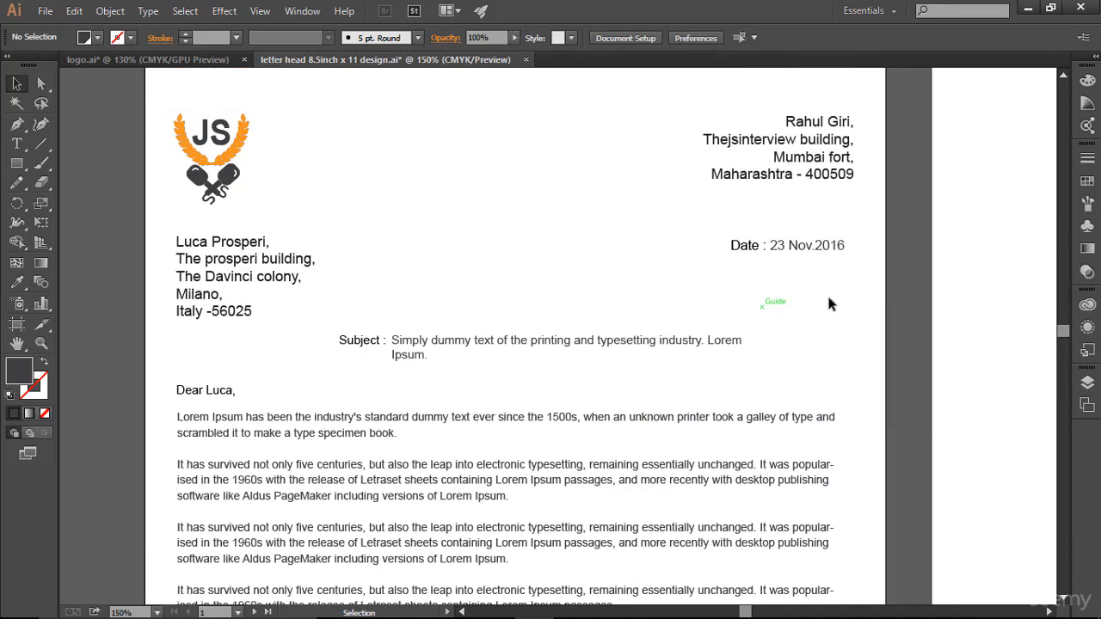
{"action": "scroll", "coordinate": [833, 335], "scroll_direction": "down", "scroll_amount": 2}
{"action": "scroll", "coordinate": [834, 348], "scroll_direction": "up", "scroll_amount": 2}
{"action": "scroll", "coordinate": [835, 350], "scroll_direction": "down", "scroll_amount": 4}
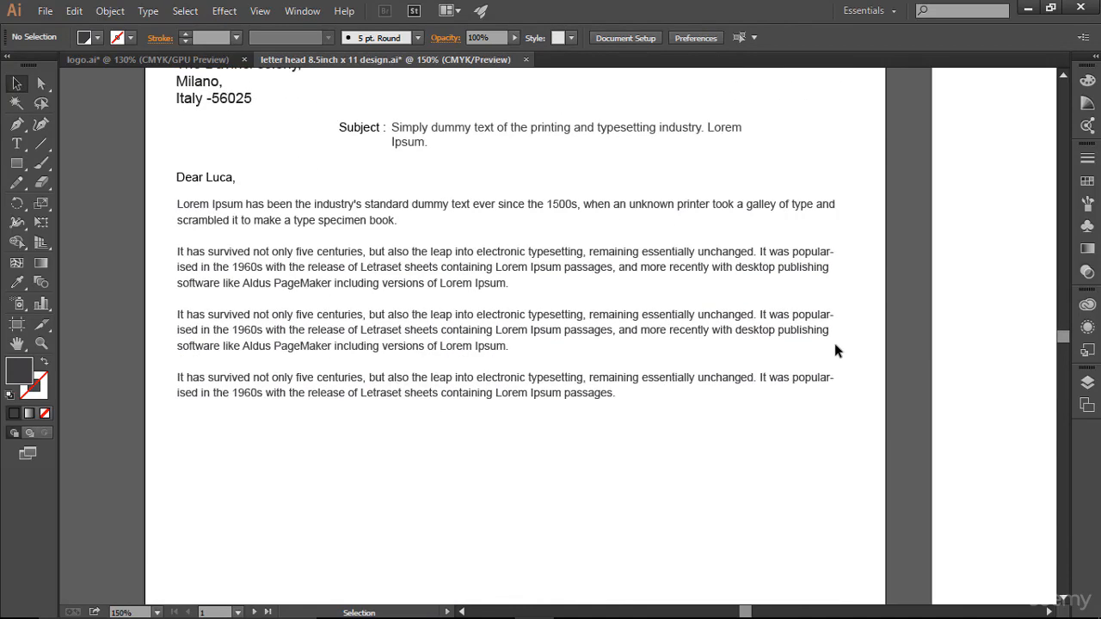
{"action": "scroll", "coordinate": [835, 347], "scroll_direction": "down", "scroll_amount": 2}
{"action": "scroll", "coordinate": [835, 348], "scroll_direction": "up", "scroll_amount": 2}
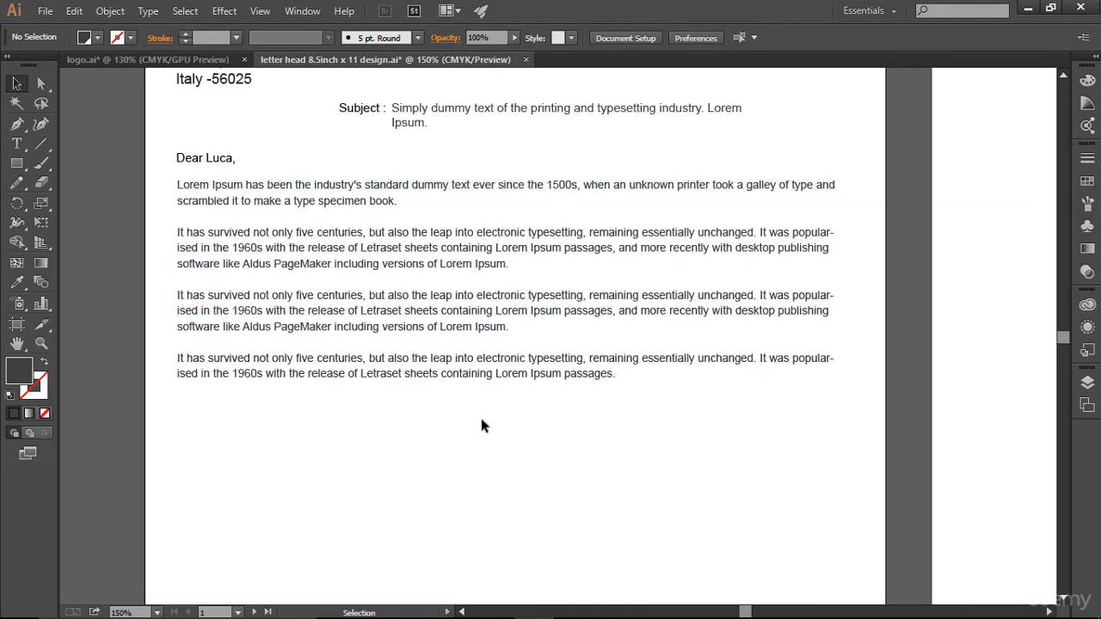
- Select the body text frame to check how far it extends, then deselect it
{"action": "left_click", "coordinate": [517, 430]}
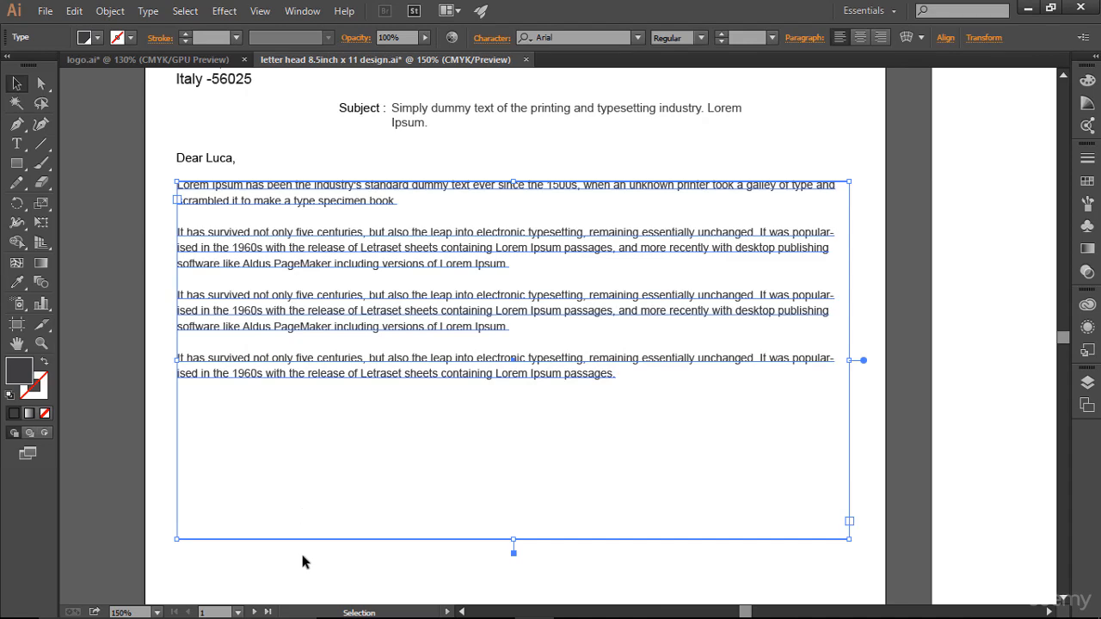
{"action": "scroll", "coordinate": [355, 540], "scroll_direction": "down", "scroll_amount": 2}
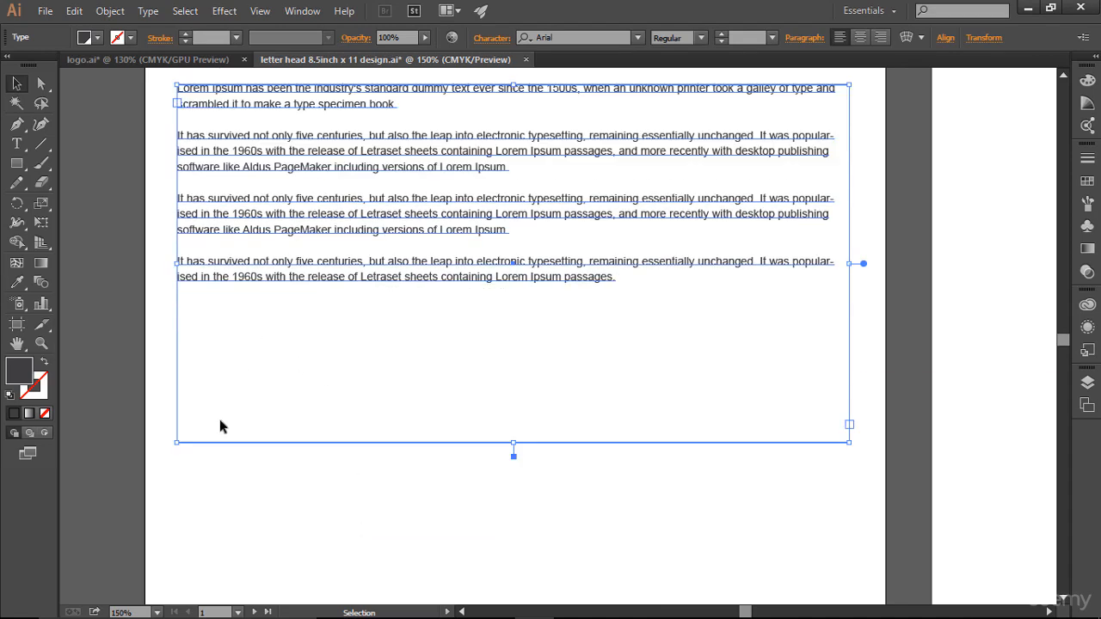
{"action": "left_click", "coordinate": [710, 516]}
{"action": "scroll", "coordinate": [711, 515], "scroll_direction": "down", "scroll_amount": 2}
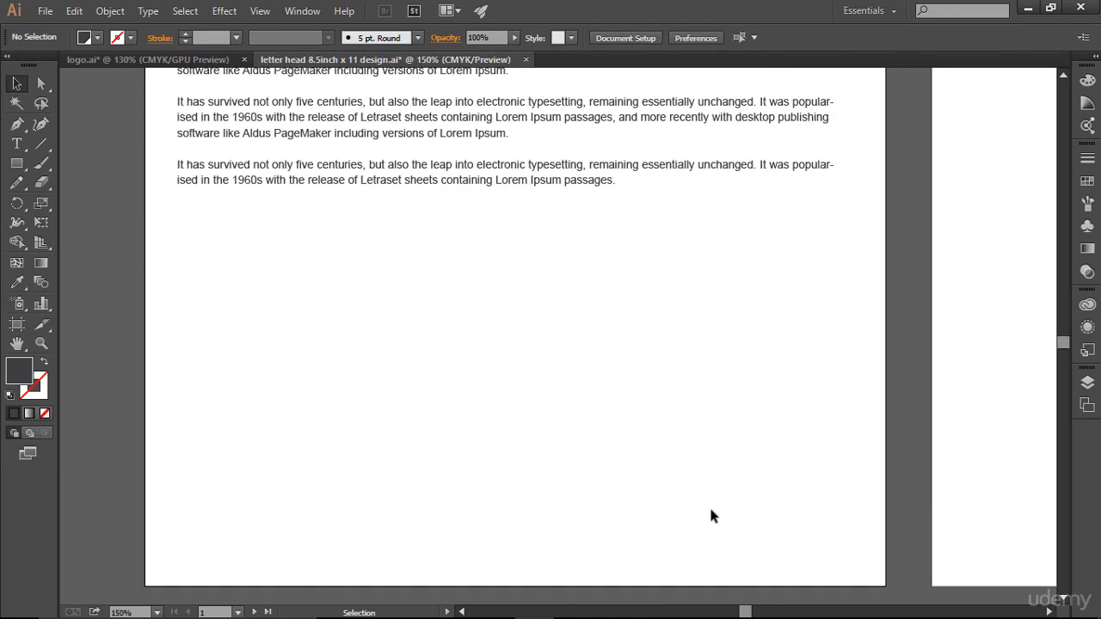
{"action": "scroll", "coordinate": [711, 515], "scroll_direction": "up", "scroll_amount": 1}
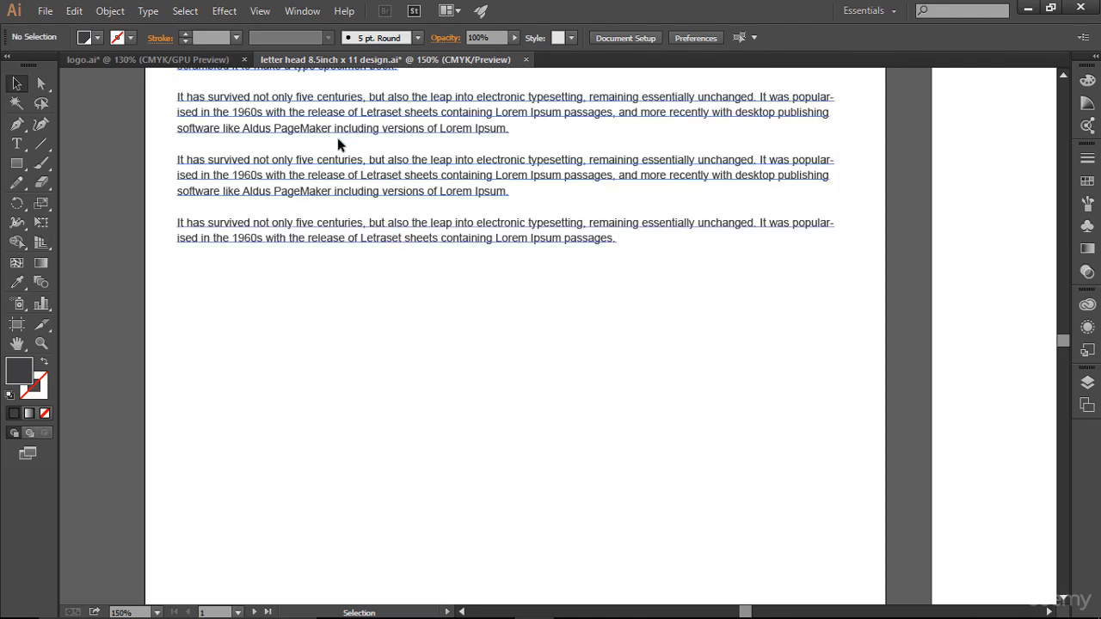
{"action": "left_click", "coordinate": [360, 129]}
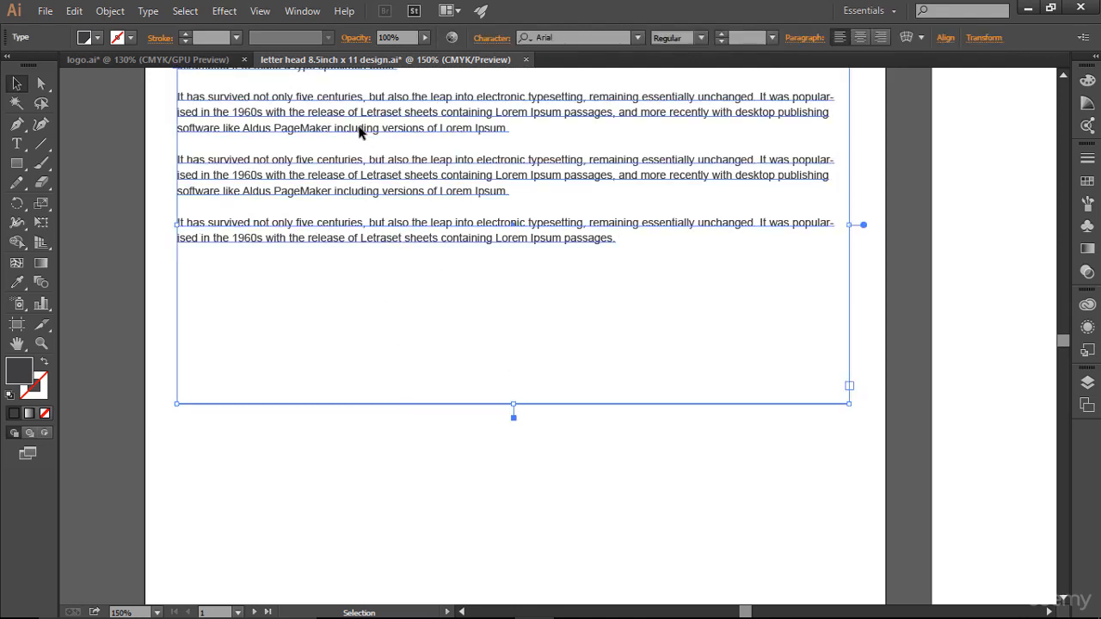
{"action": "scroll", "coordinate": [197, 454], "scroll_direction": "down", "scroll_amount": 2}
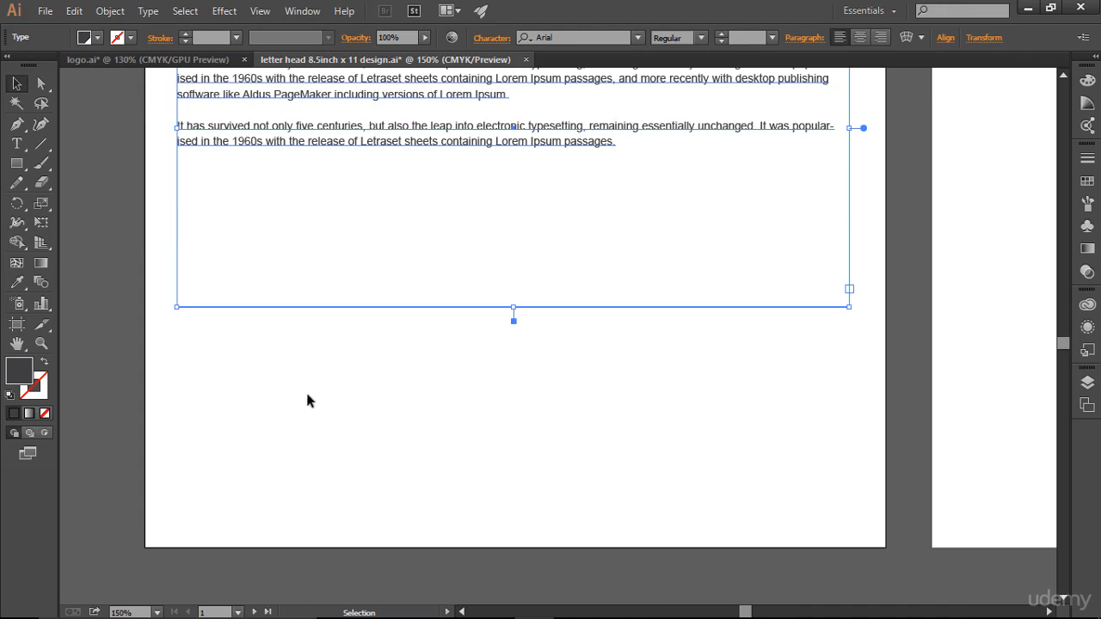
{"action": "scroll", "coordinate": [433, 339], "scroll_direction": "up", "scroll_amount": 4}
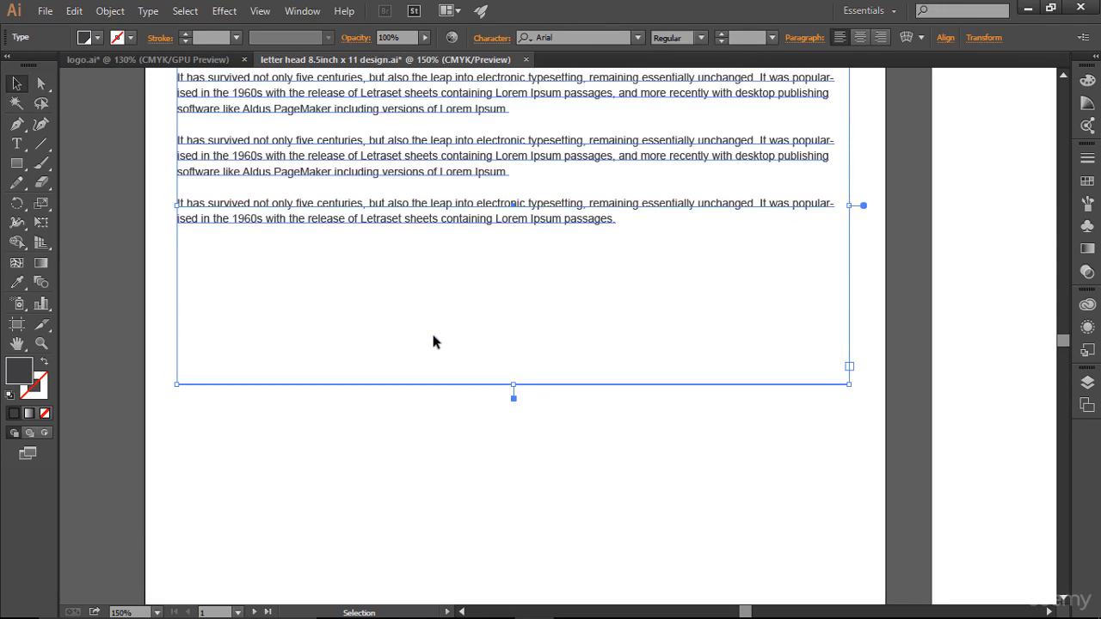
{"action": "left_click", "coordinate": [876, 302]}
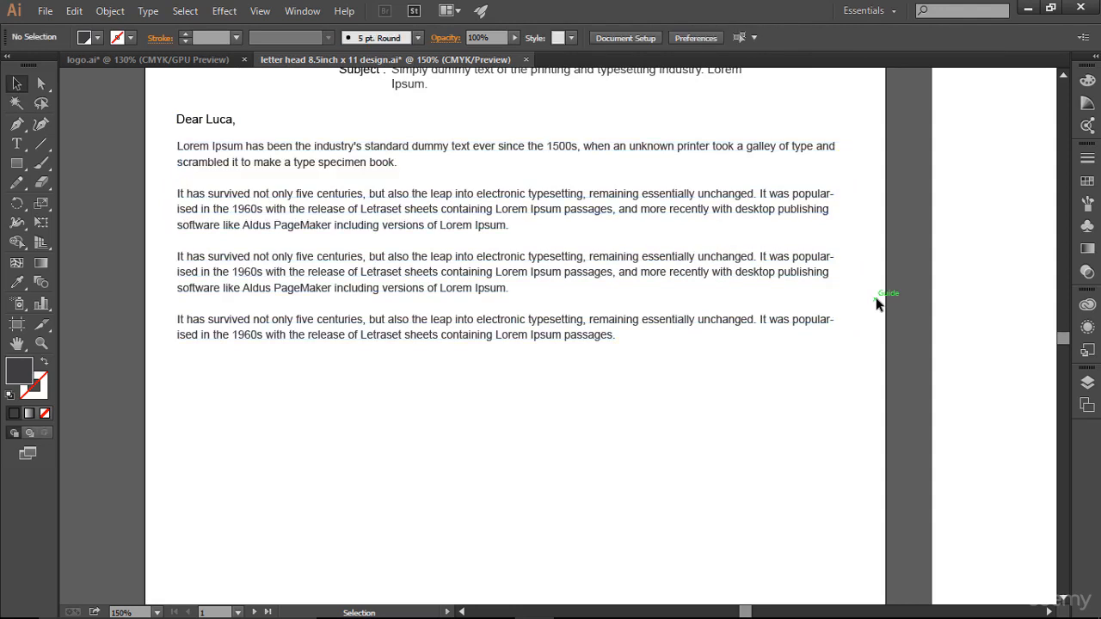
- Show the guides again and pick the Type tool for a line below the body text
{"action": "key", "text": "ctrl+semicolon"}
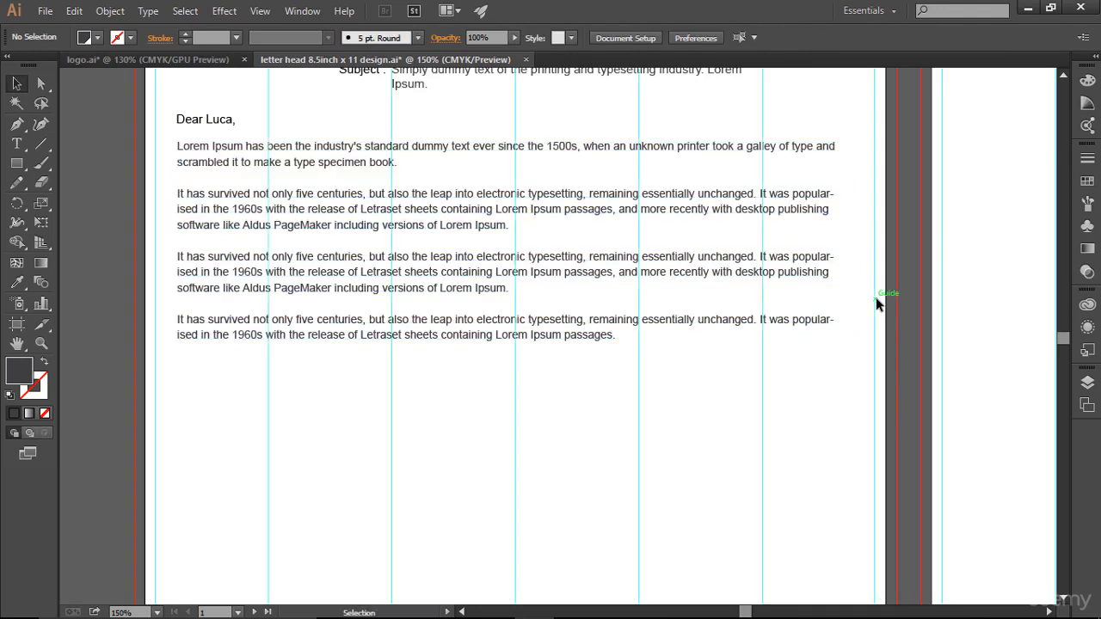
{"action": "scroll", "coordinate": [876, 303], "scroll_direction": "down", "scroll_amount": 4}
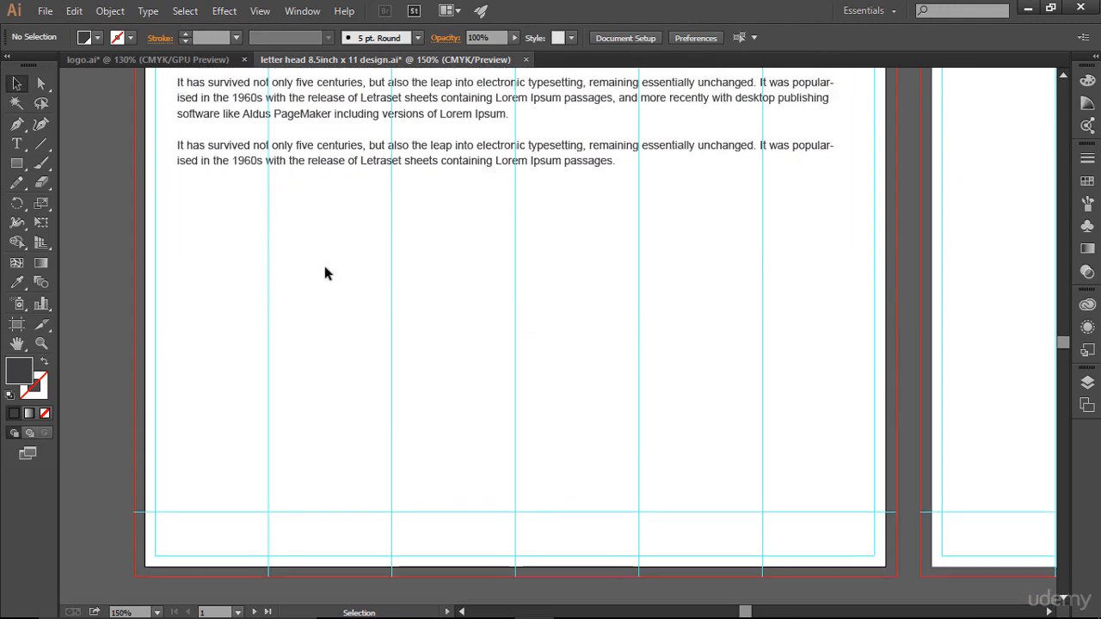
{"action": "left_click", "coordinate": [177, 214]}
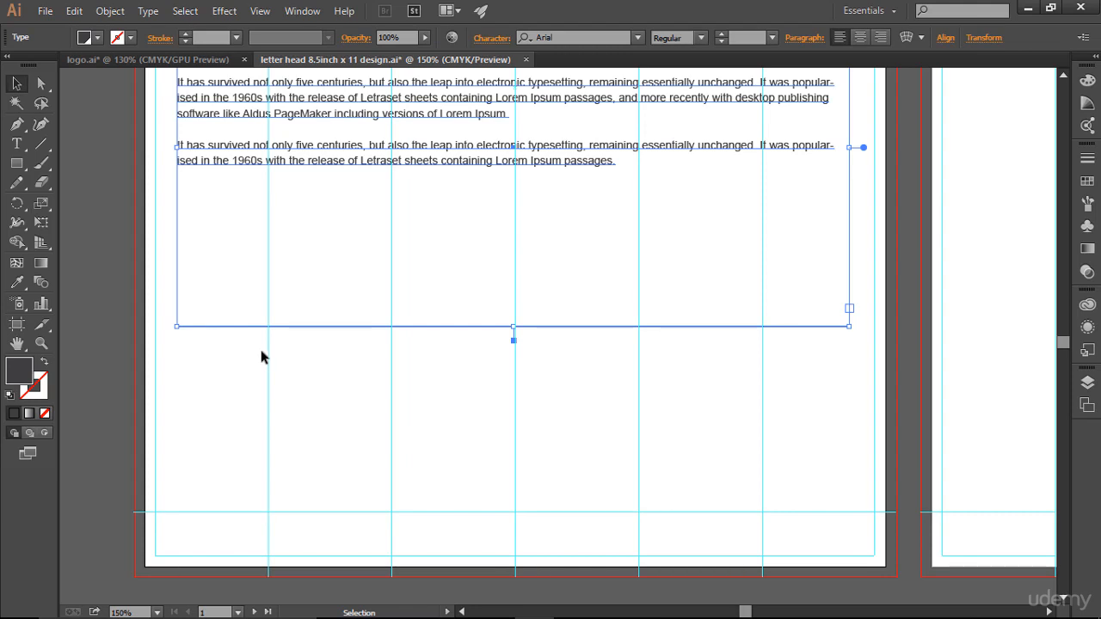
{"action": "left_click", "coordinate": [18, 146]}
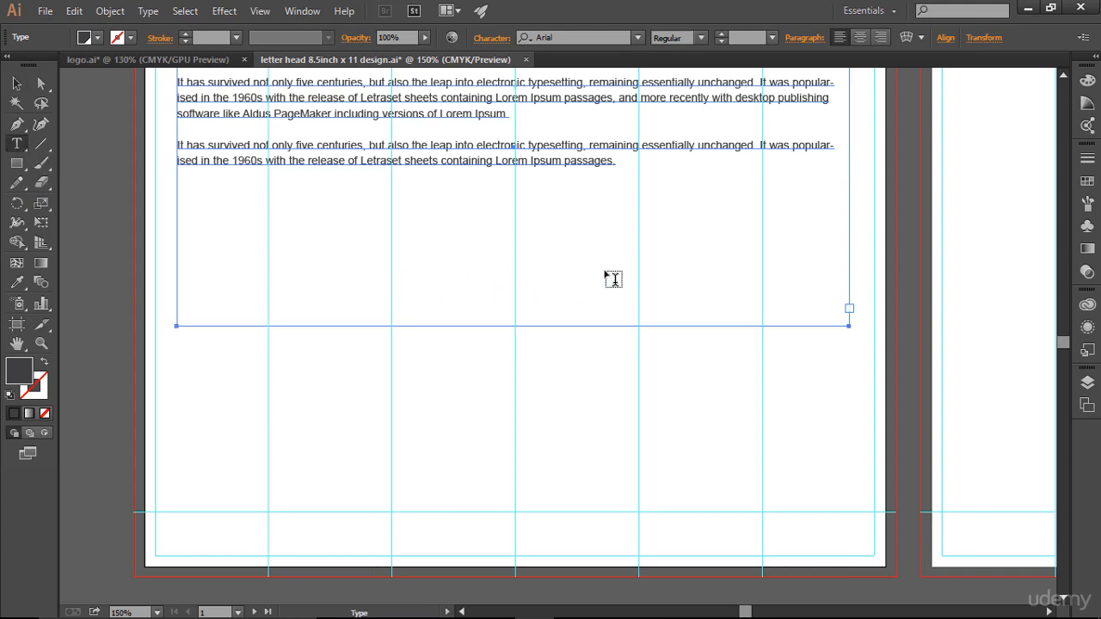
- Type 'Regards' below the body paragraphs and make it black 10 pt Arial
{"action": "left_click", "coordinate": [189, 354]}
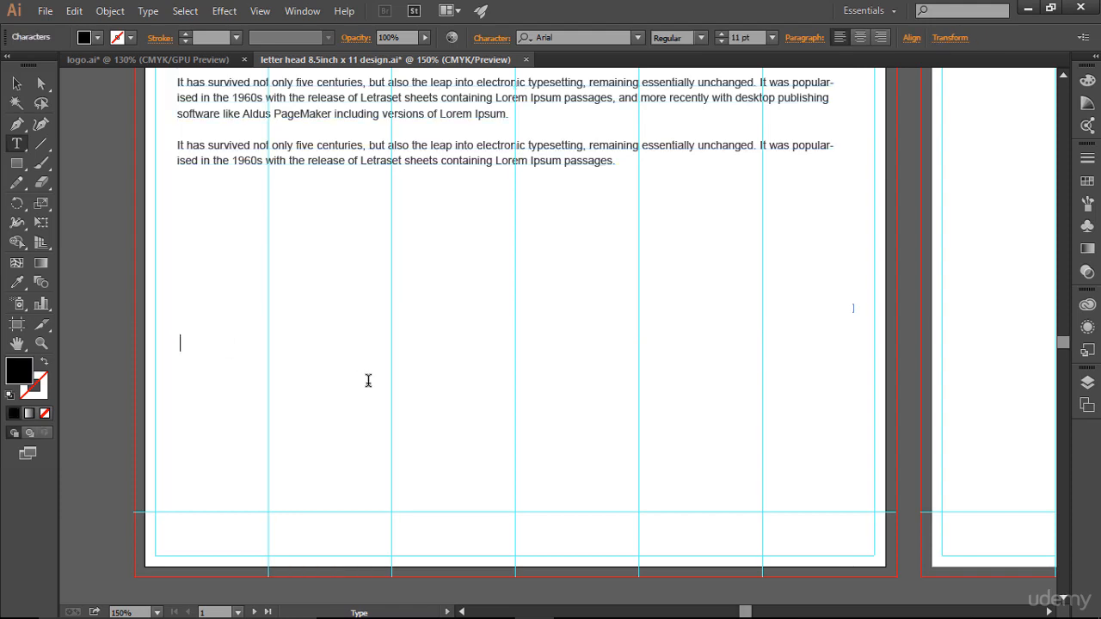
{"action": "type", "text": "Regards"}
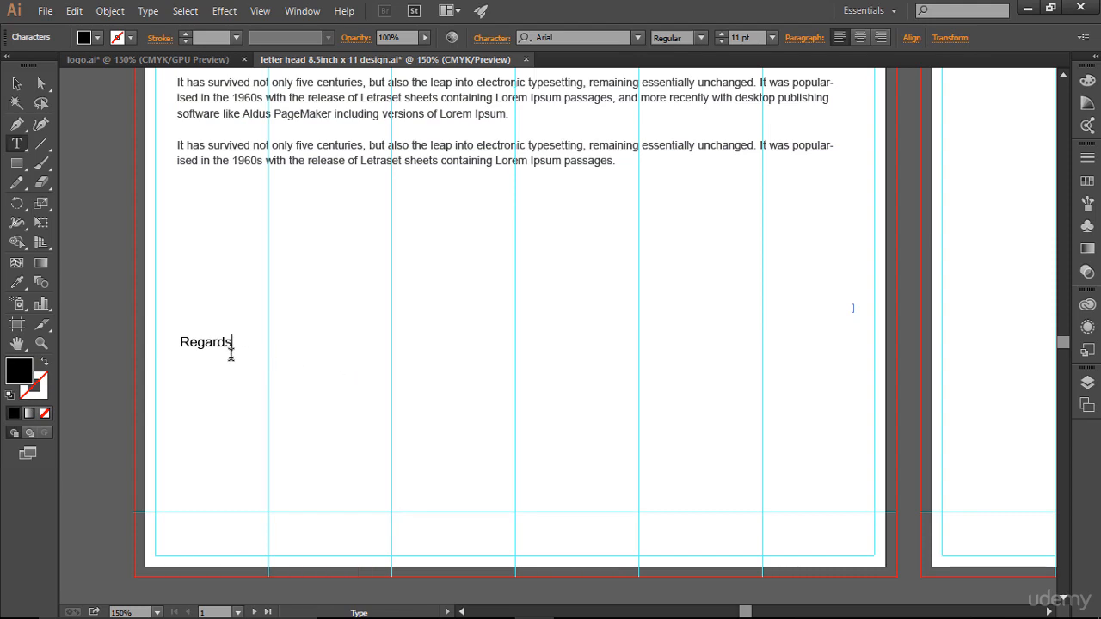
{"action": "left_click_drag", "start_coordinate": [242, 341], "coordinate": [156, 340]}
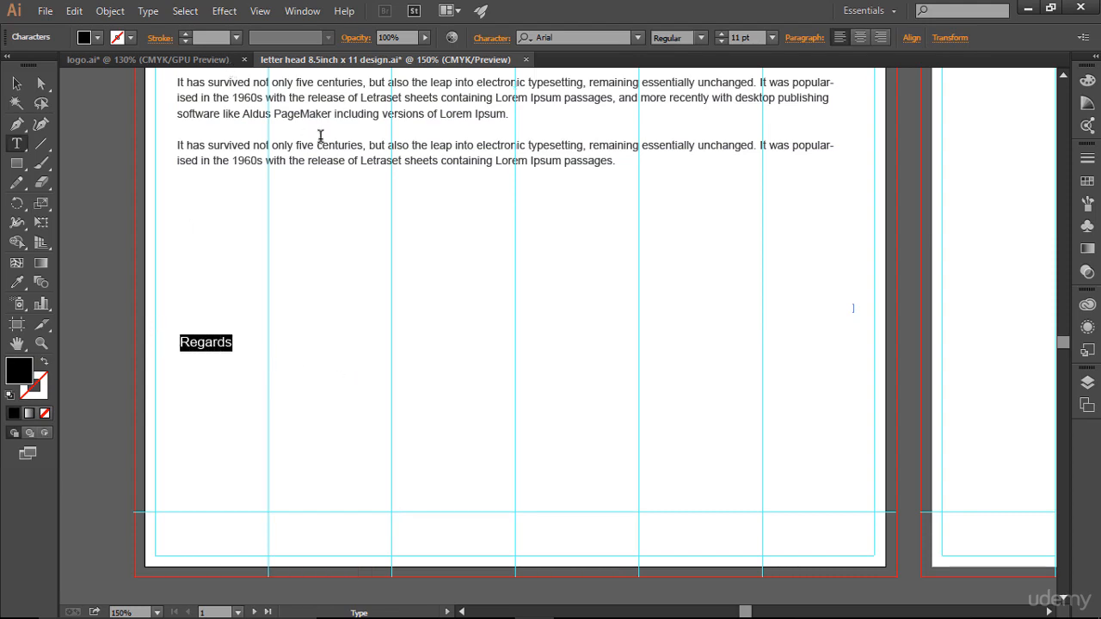
{"action": "left_click", "coordinate": [722, 41]}
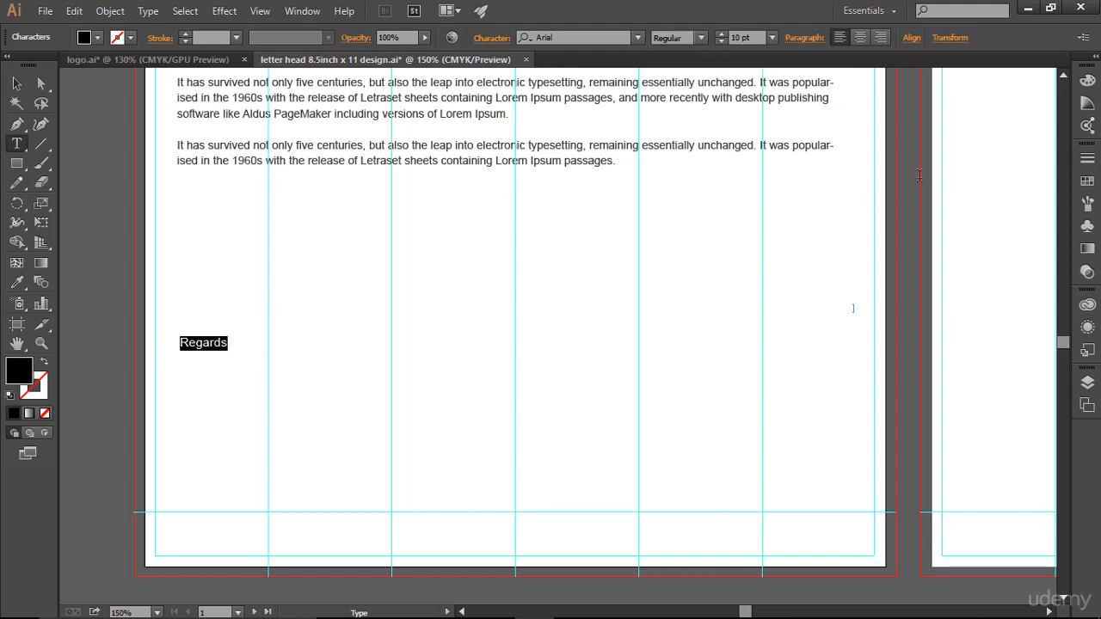
{"action": "left_click", "coordinate": [1079, 181]}
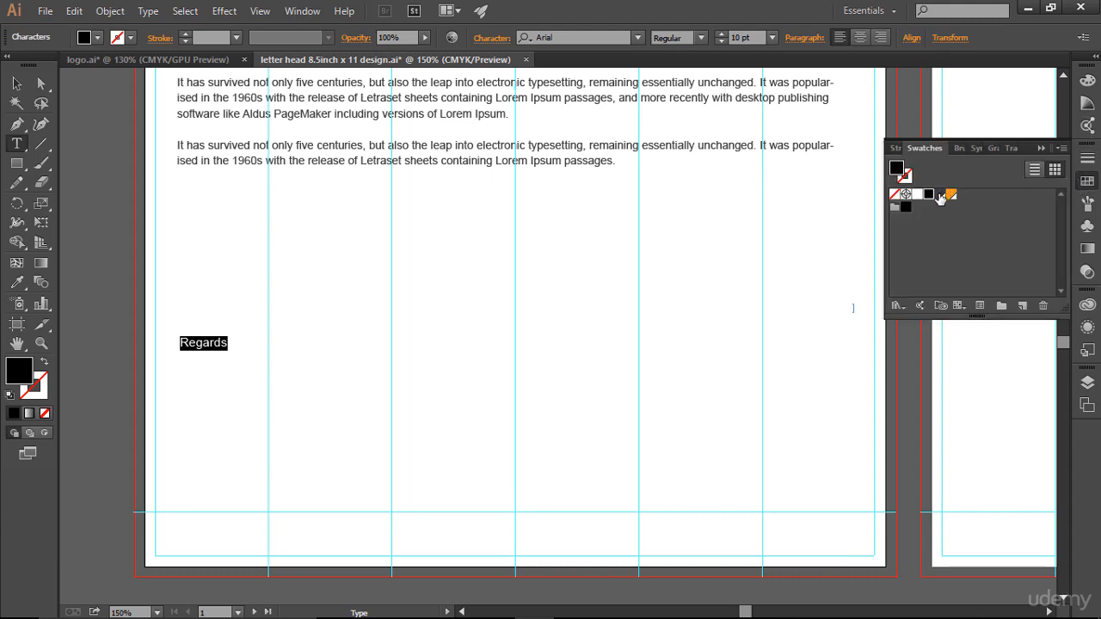
{"action": "left_click", "coordinate": [233, 341]}
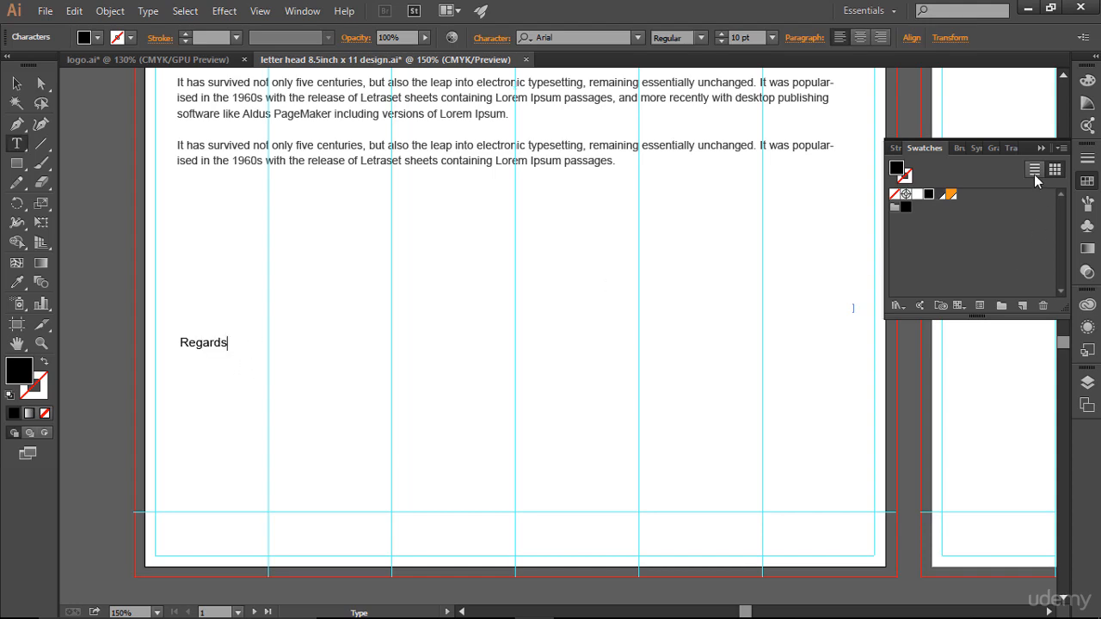
{"action": "left_click", "coordinate": [1043, 149]}
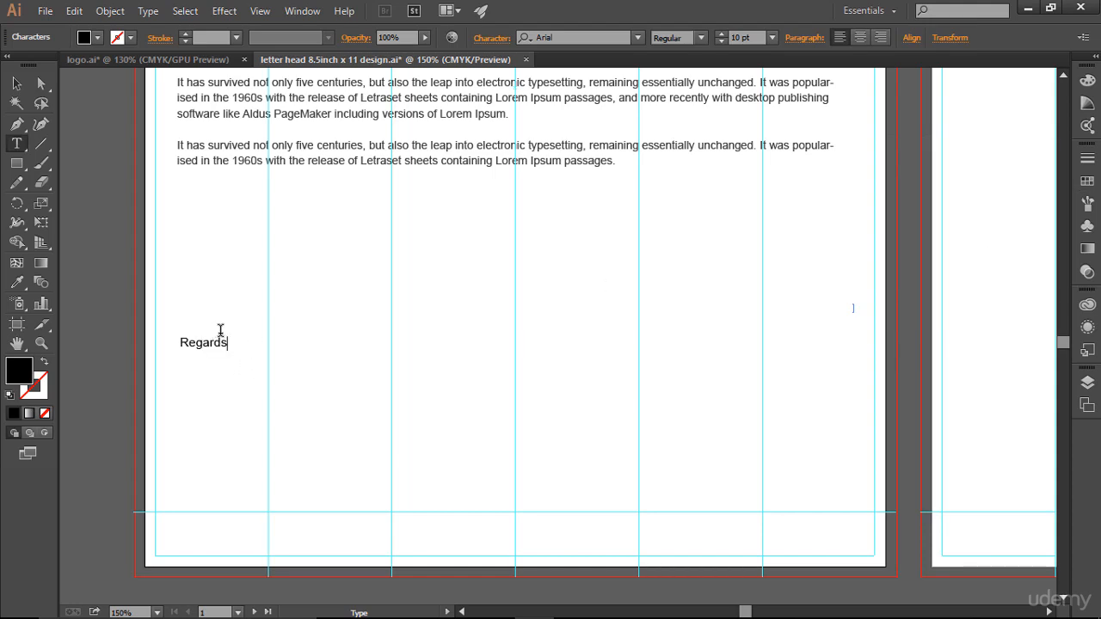
{"action": "left_click", "coordinate": [17, 84]}
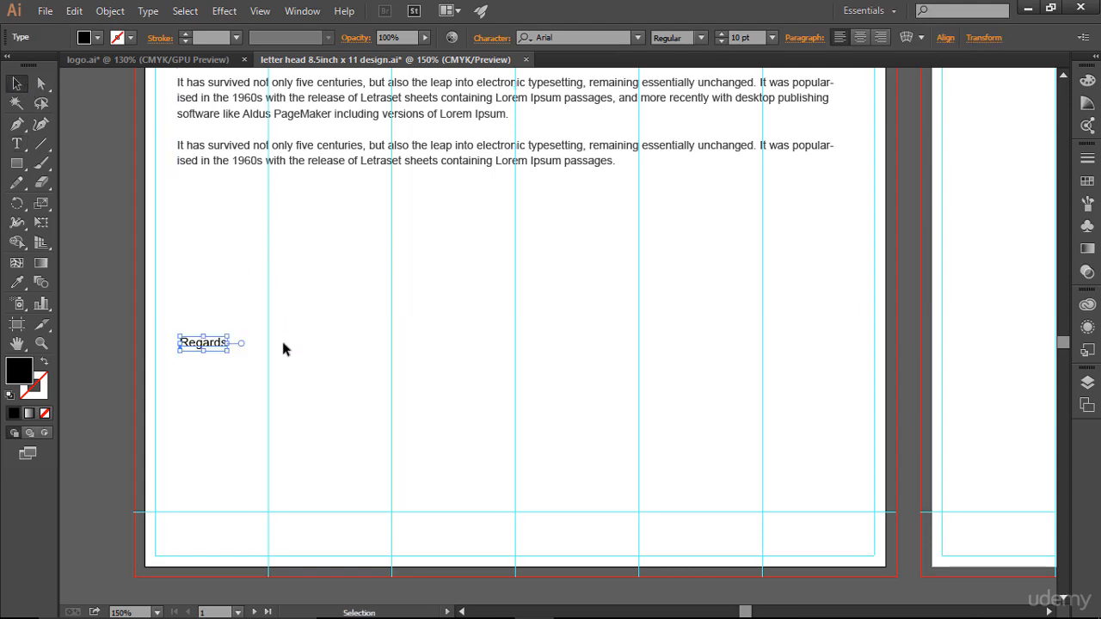
{"action": "left_click", "coordinate": [224, 354]}
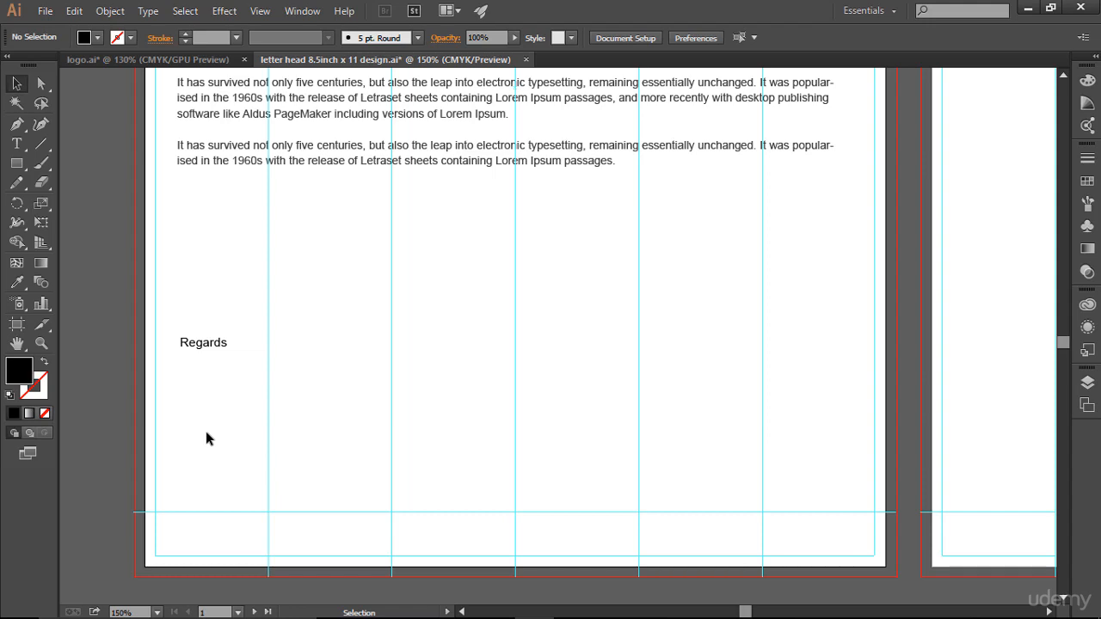
- Open the recent file Horizontal Business Card .ai
{"action": "left_click", "coordinate": [45, 10]}
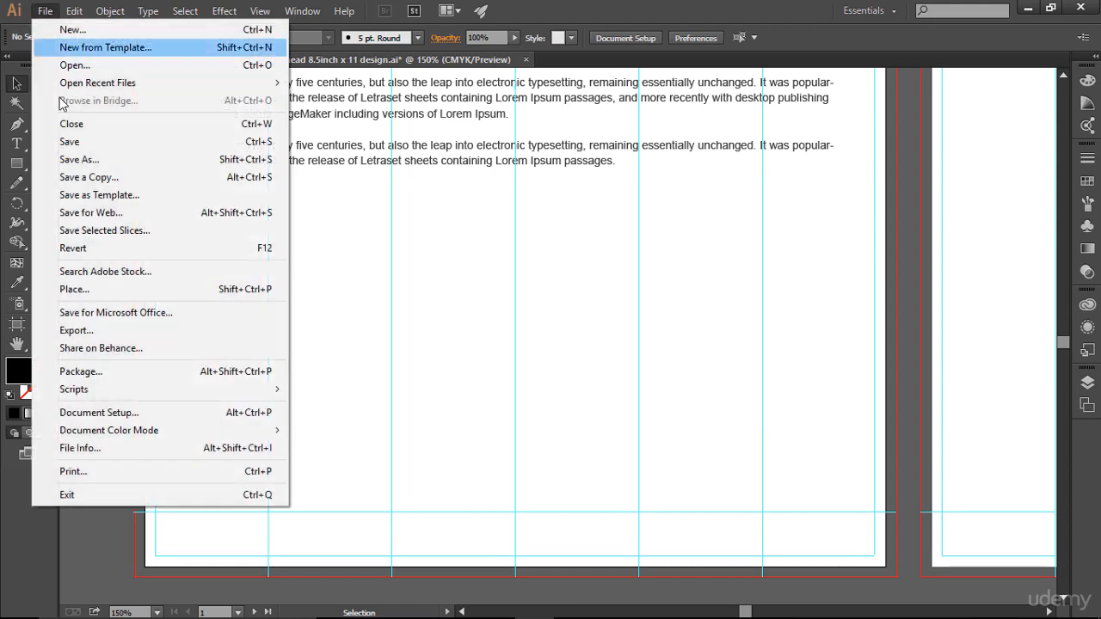
{"action": "mouse_move", "coordinate": [89, 84]}
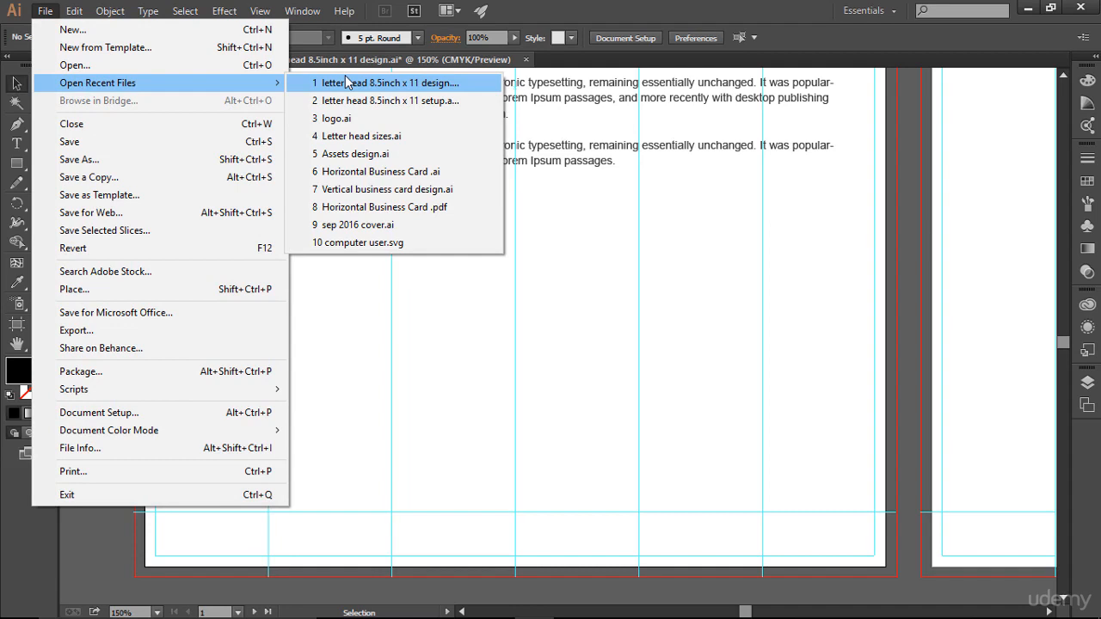
{"action": "left_click", "coordinate": [397, 177]}
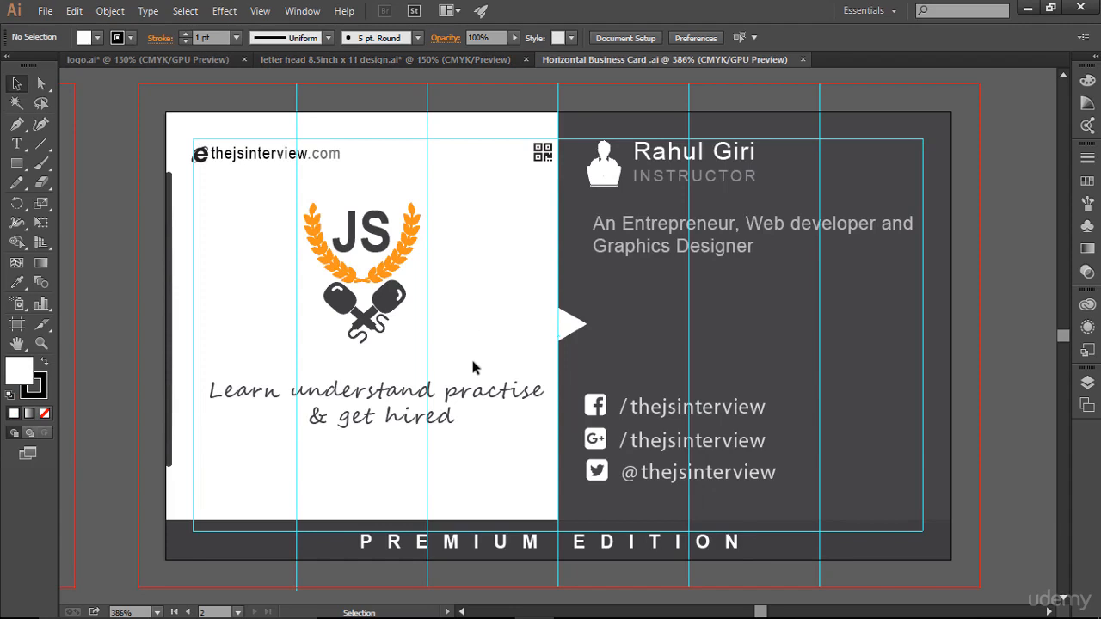
- Drag the card's handwritten signature onto the letterhead and nudge it down beneath Regards
{"action": "left_click_drag", "start_coordinate": [123, 229], "coordinate": [676, 234]}
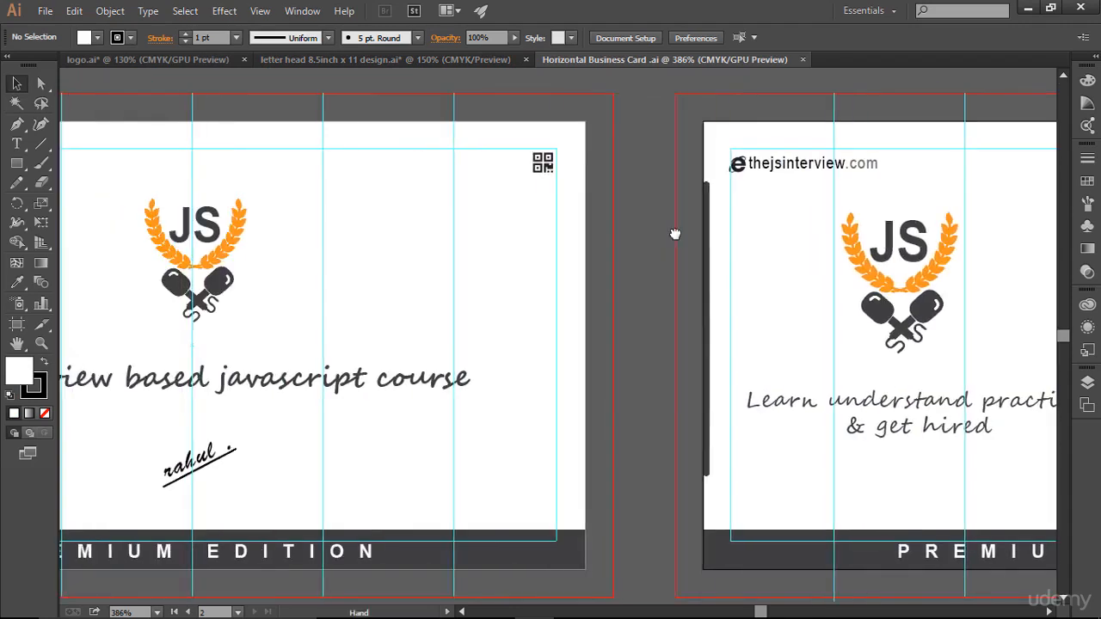
{"action": "left_click_drag", "start_coordinate": [186, 423], "coordinate": [315, 480]}
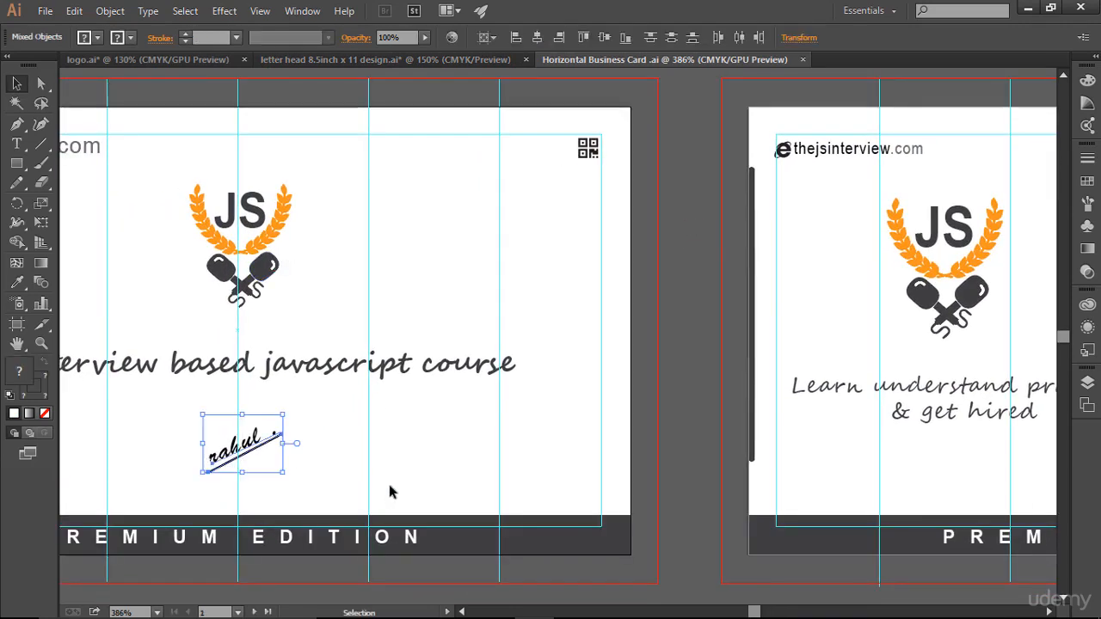
{"action": "mouse_move", "coordinate": [245, 454]}
{"action": "left_mouse_down"}
{"action": "mouse_move", "coordinate": [233, 74]}
{"action": "mouse_move", "coordinate": [307, 71]}
{"action": "mouse_move", "coordinate": [258, 401]}
{"action": "mouse_move", "coordinate": [180, 375]}
{"action": "mouse_move", "coordinate": [258, 348]}
{"action": "left_mouse_up"}
{"action": "key", "text": "Down"}
{"action": "key", "text": "Down"}
{"action": "key", "text": "Down"}
{"action": "key", "text": "Down"}
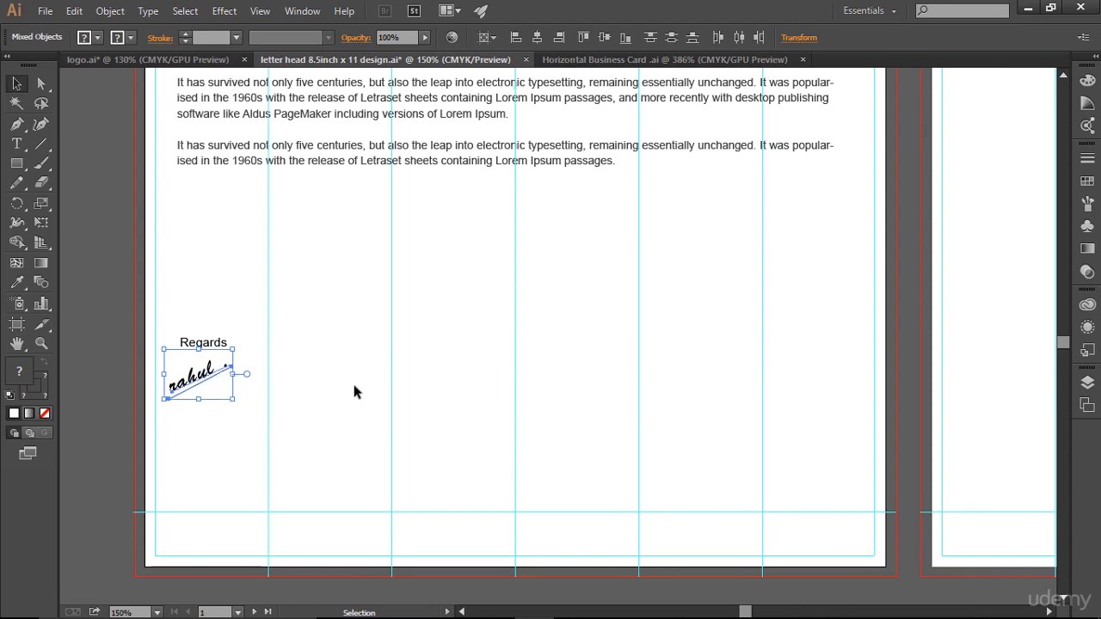
- Nudge the signature right and scale it down slightly
{"action": "key", "text": "Right"}
{"action": "key", "text": "Right"}
{"action": "key", "text": "Right"}
{"action": "key", "text": "Right"}
{"action": "key", "text": "Right"}
{"action": "key", "text": "Right"}
{"action": "key", "text": "Right"}
{"action": "left_click_drag", "start_coordinate": [241, 352], "coordinate": [235, 357]}
{"action": "left_click", "coordinate": [288, 405]}
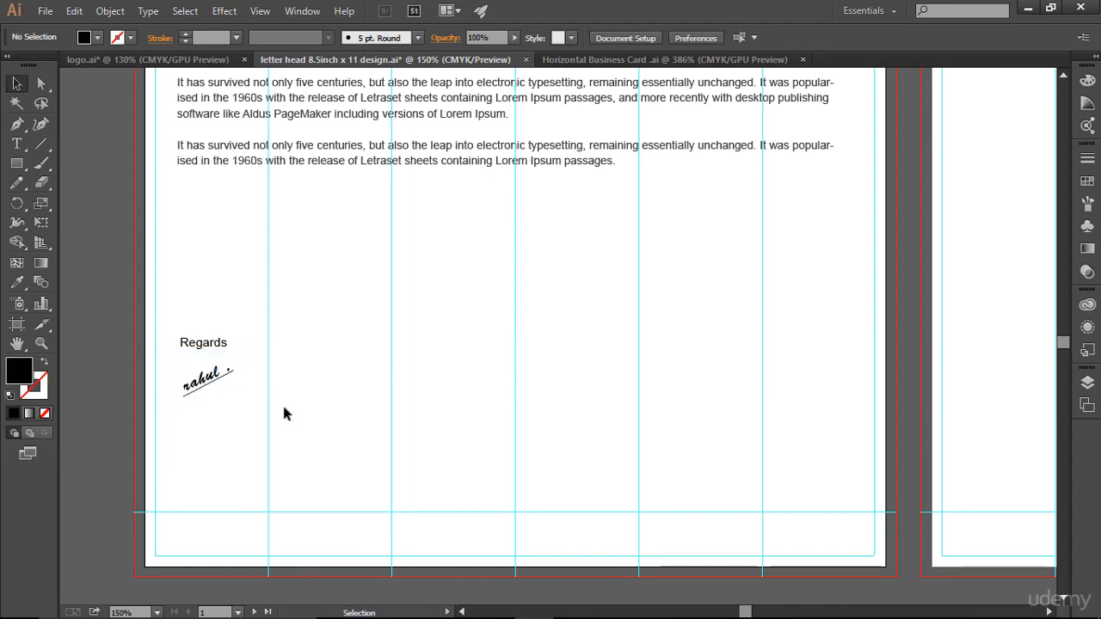
- Rotate the signature to a flatter angle, lined up just under Regards
{"action": "left_click_drag", "start_coordinate": [175, 362], "coordinate": [256, 406]}
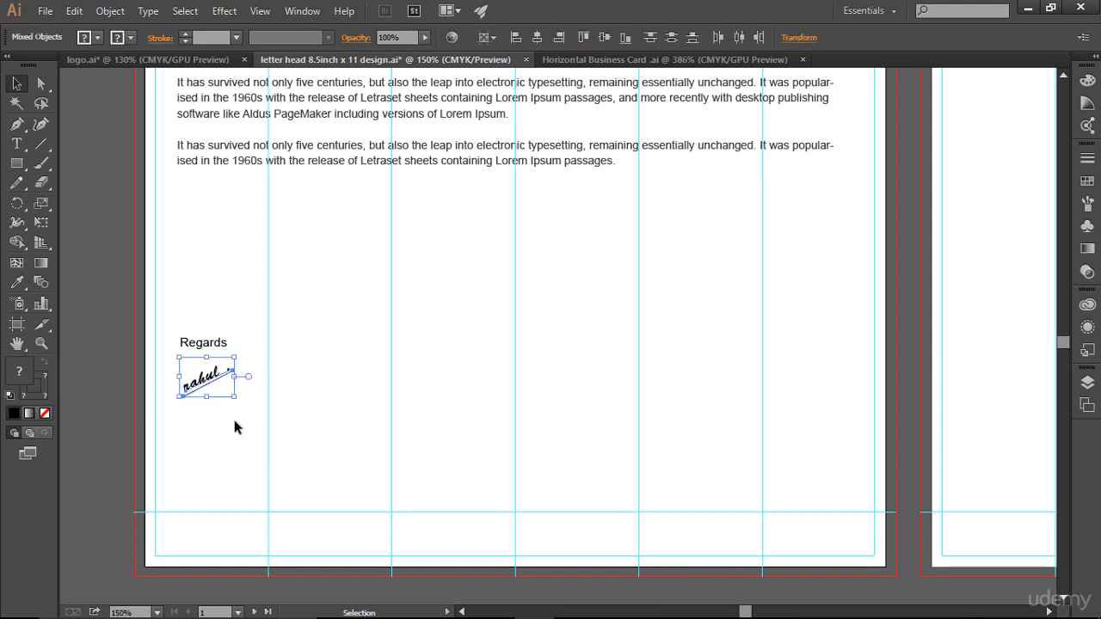
{"action": "left_click", "coordinate": [235, 420]}
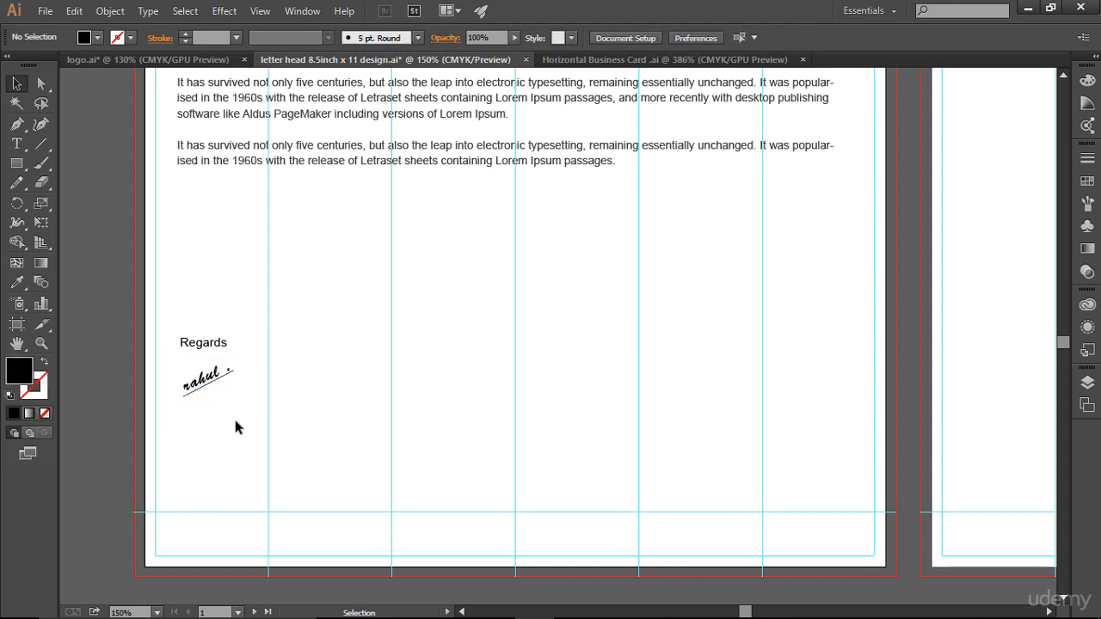
{"action": "left_click_drag", "start_coordinate": [168, 363], "coordinate": [237, 412]}
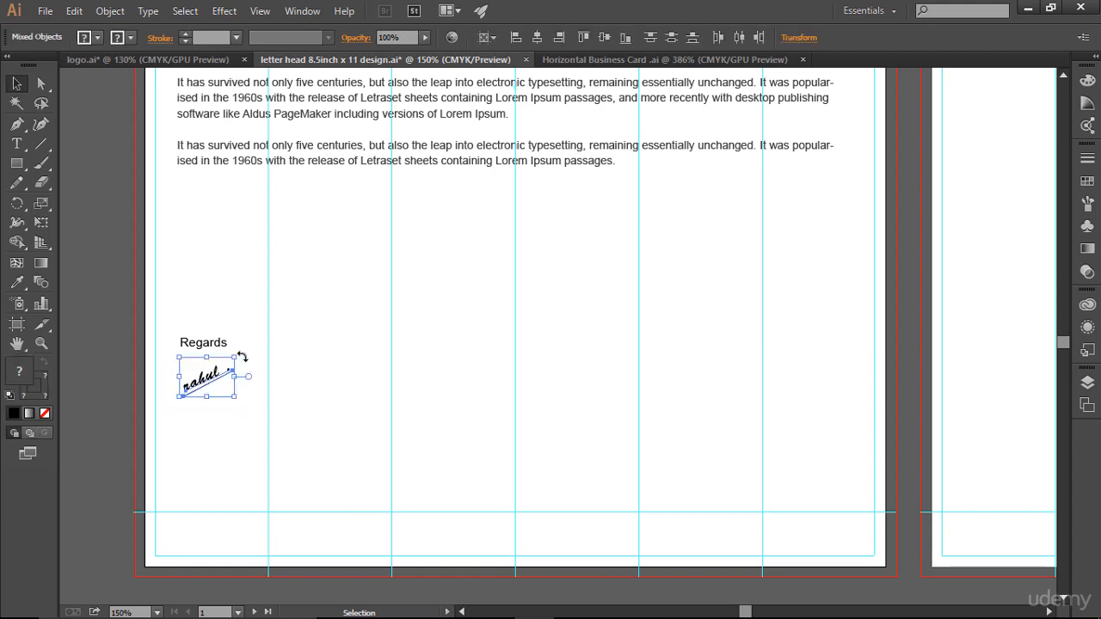
{"action": "left_click_drag", "start_coordinate": [242, 357], "coordinate": [244, 369]}
{"action": "left_click", "coordinate": [323, 434]}
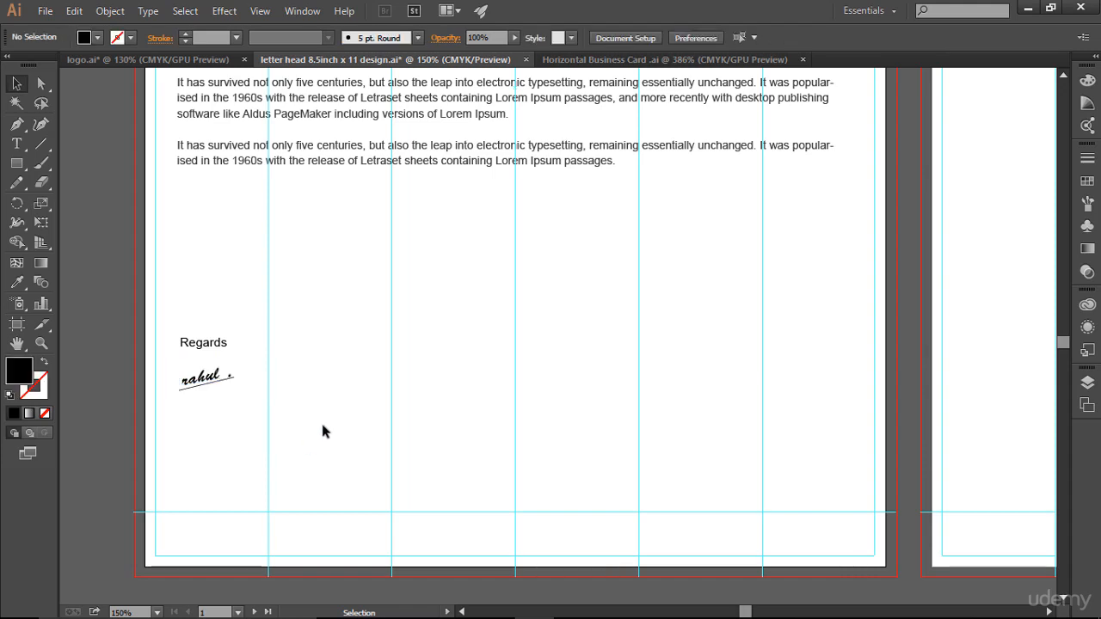
{"action": "left_click", "coordinate": [16, 144]}
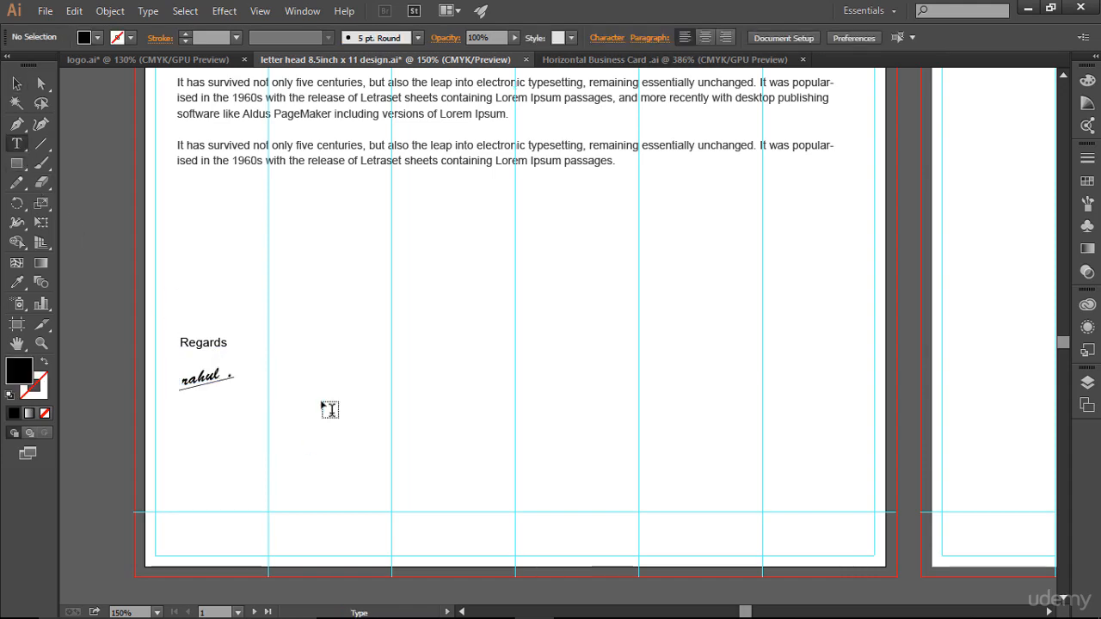
- Type the signer's full name below the signature and align it left under Regards
{"action": "left_click", "coordinate": [200, 417]}
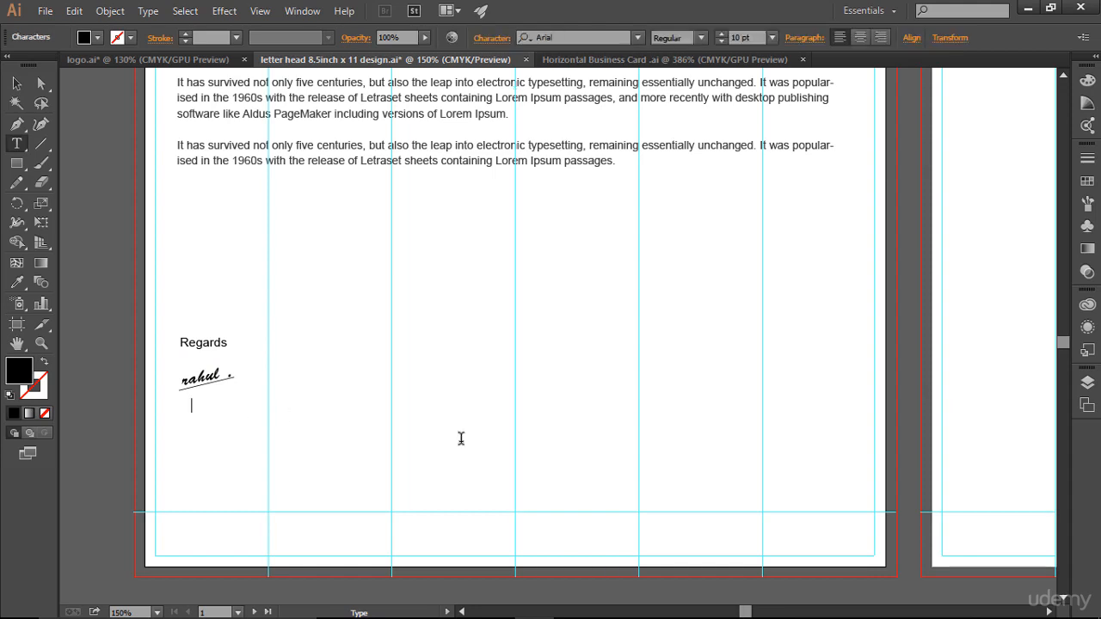
{"action": "key", "text": "ctrl+a"}
{"action": "left_click", "coordinate": [16, 83]}
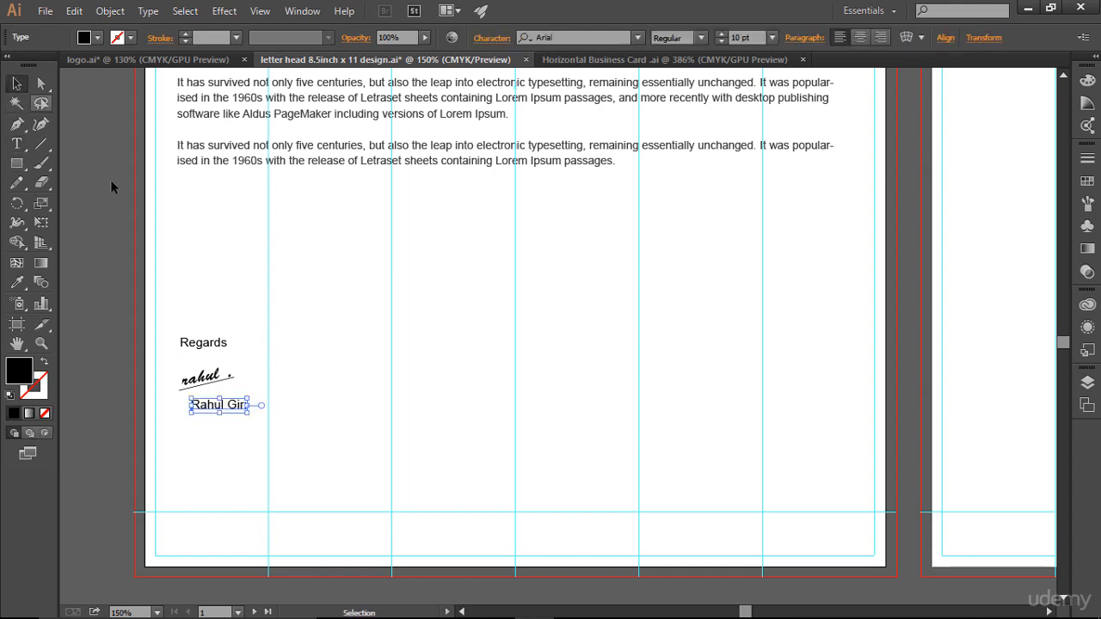
{"action": "left_click_drag", "start_coordinate": [215, 408], "coordinate": [200, 407]}
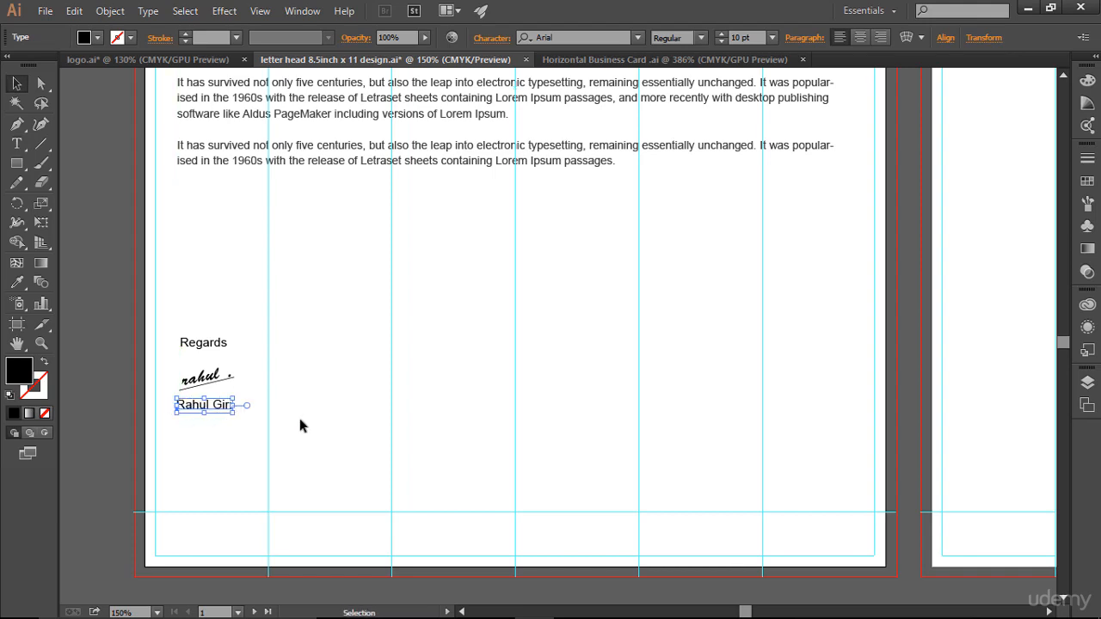
{"action": "left_click", "coordinate": [525, 485]}
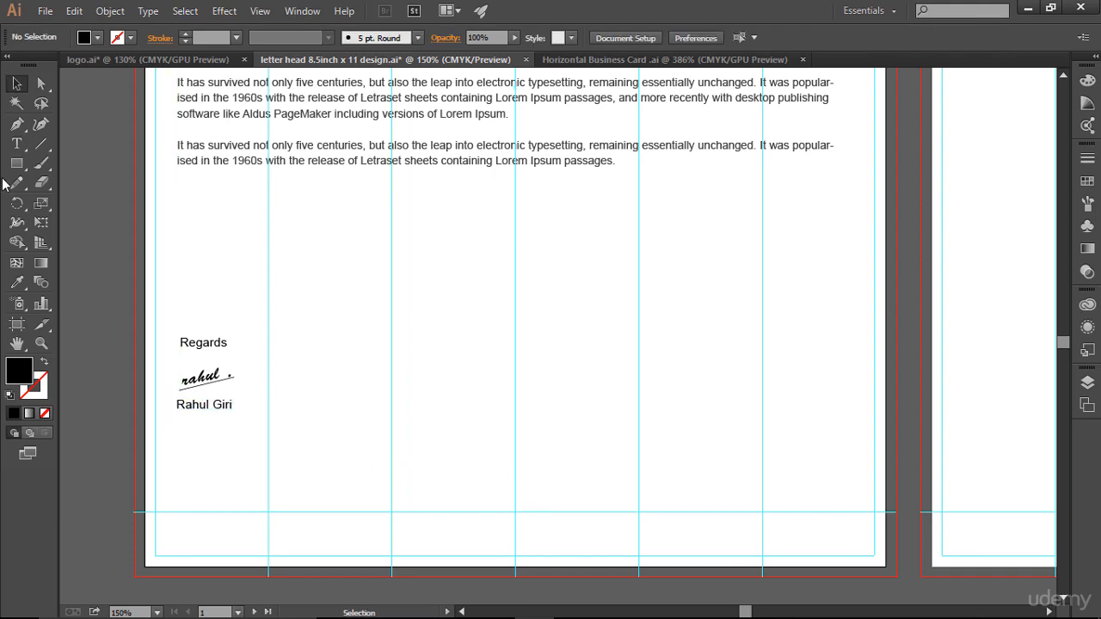
- Wrap the signer's name in parentheses
{"action": "left_click", "coordinate": [16, 144]}
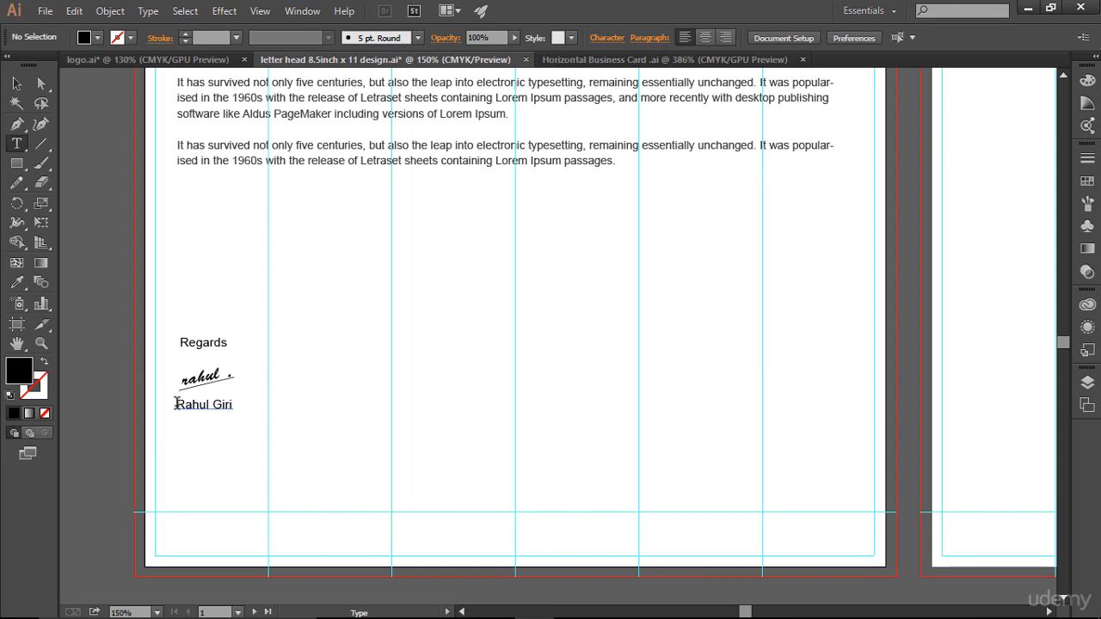
{"action": "left_click", "coordinate": [177, 403]}
{"action": "type", "text": "( "}
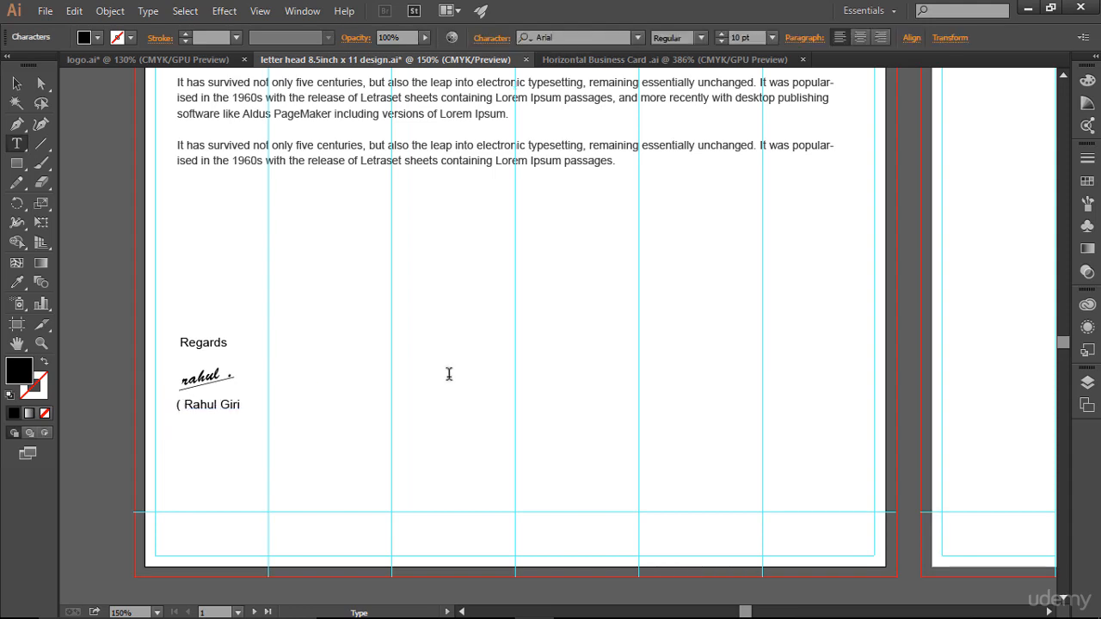
{"action": "type", "text": " )"}
{"action": "left_click", "coordinate": [17, 83]}
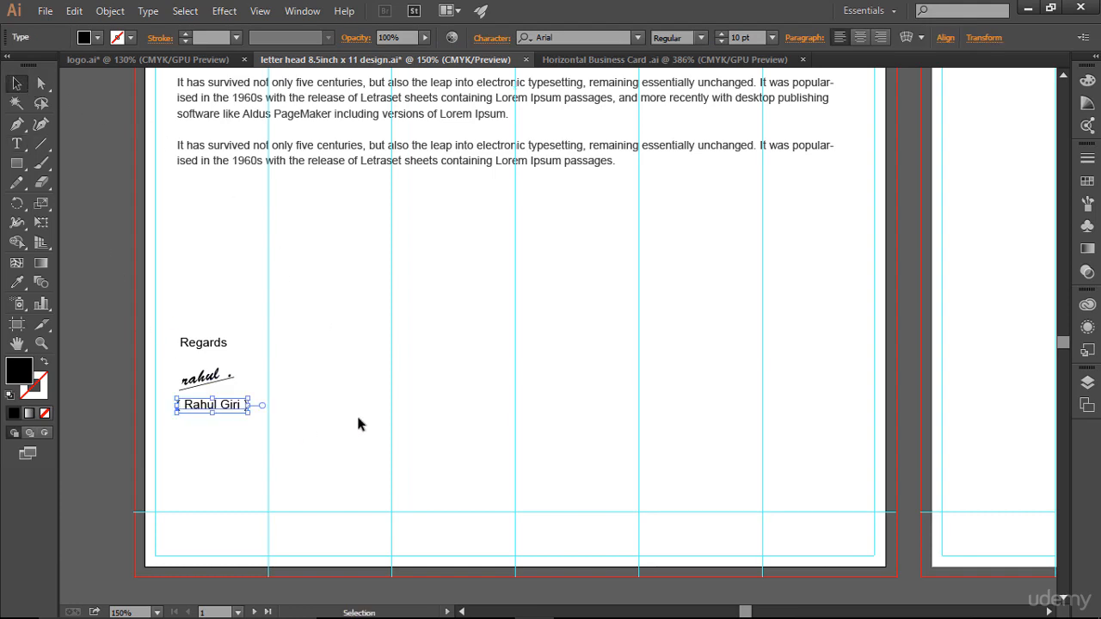
{"action": "left_click", "coordinate": [495, 422]}
{"action": "scroll", "coordinate": [489, 421], "scroll_direction": "down", "scroll_amount": 3}
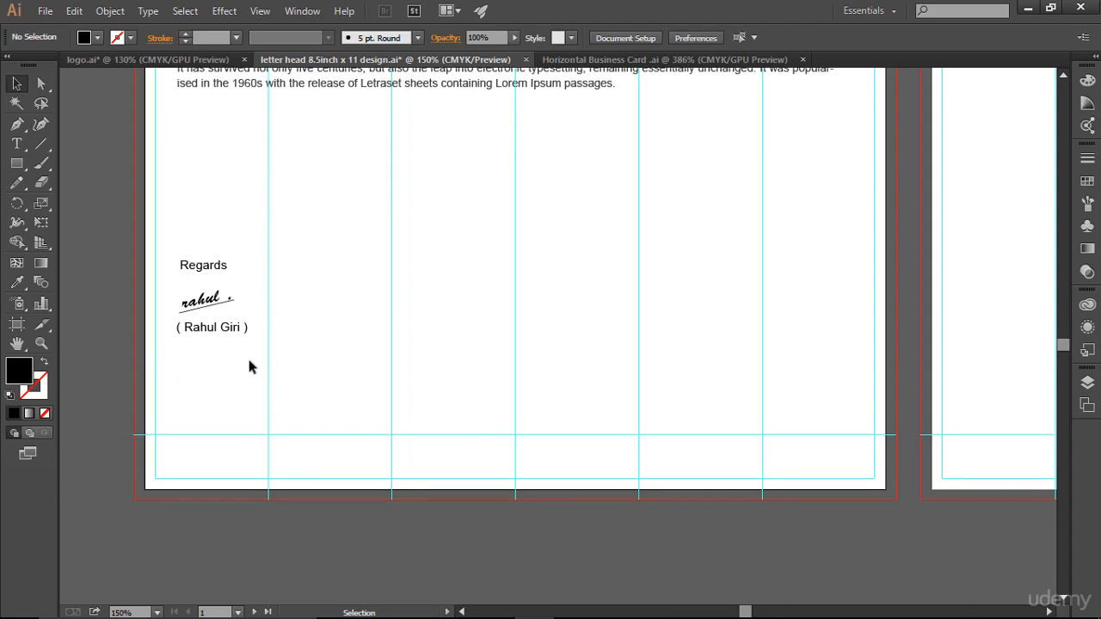
- Add a line under the bracketed name reading 'Instructor |' plus the sender's social handle
{"action": "left_click", "coordinate": [18, 143]}
{"action": "left_click", "coordinate": [187, 358]}
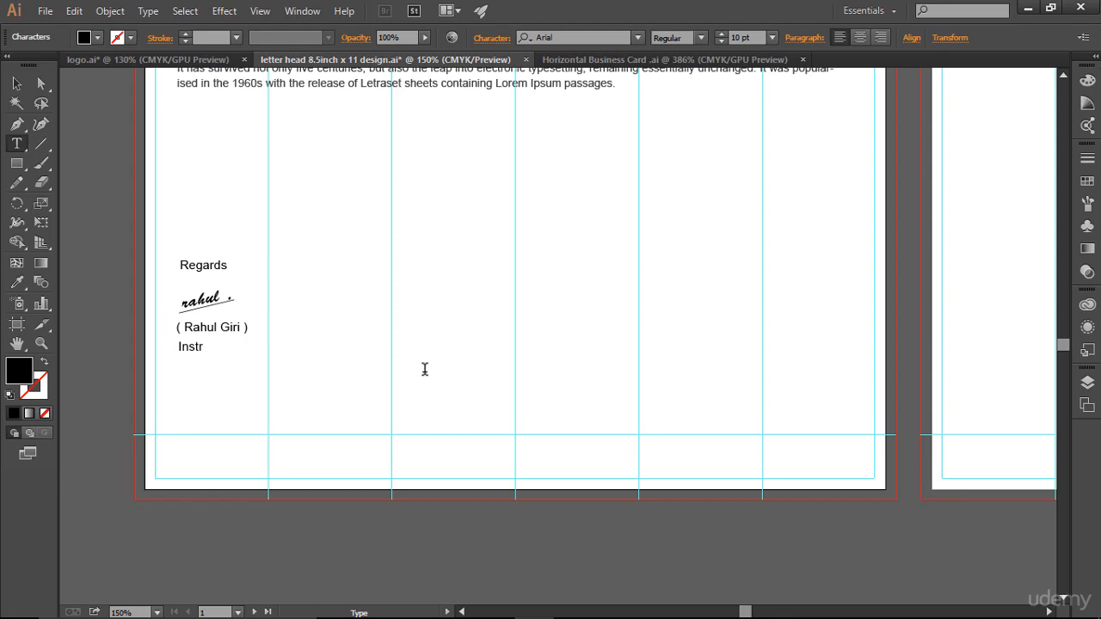
{"action": "type", "text": "Instructor |"}
{"action": "type", "text": "@its_rahul"}
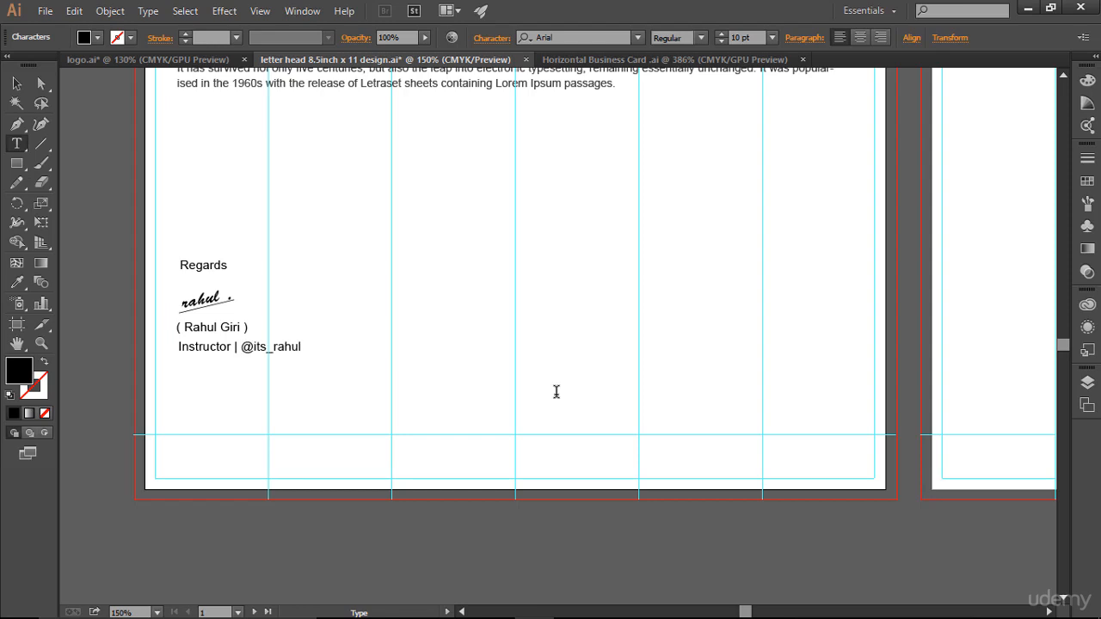
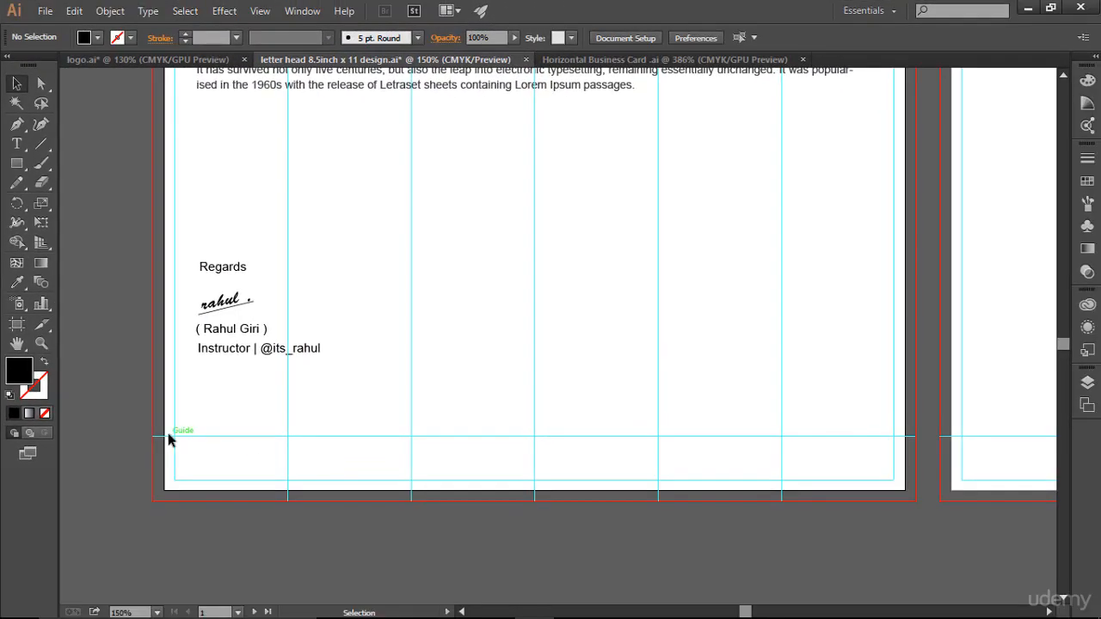
- Check the JS logo file and business card design for reference, then return to the letterhead
{"action": "left_click", "coordinate": [147, 59]}
{"action": "key", "text": "ctrl+a"}
{"action": "left_click", "coordinate": [349, 58]}
{"action": "left_click", "coordinate": [590, 62]}
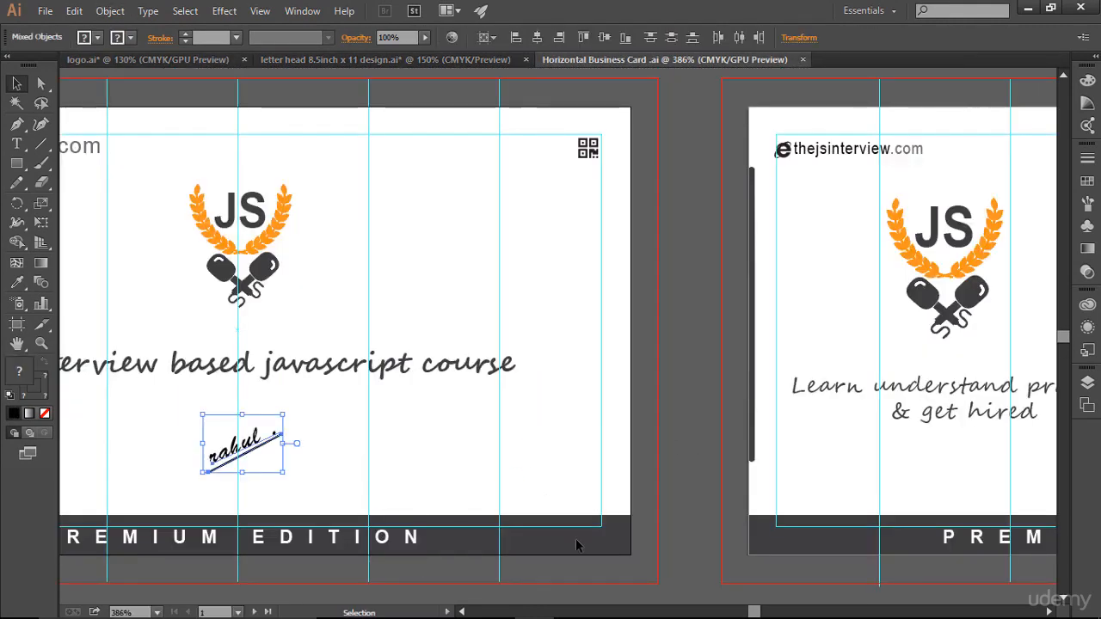
{"action": "left_click", "coordinate": [360, 60]}
{"action": "left_click", "coordinate": [376, 186]}
{"action": "scroll", "coordinate": [425, 305], "scroll_direction": "down", "scroll_amount": 1}
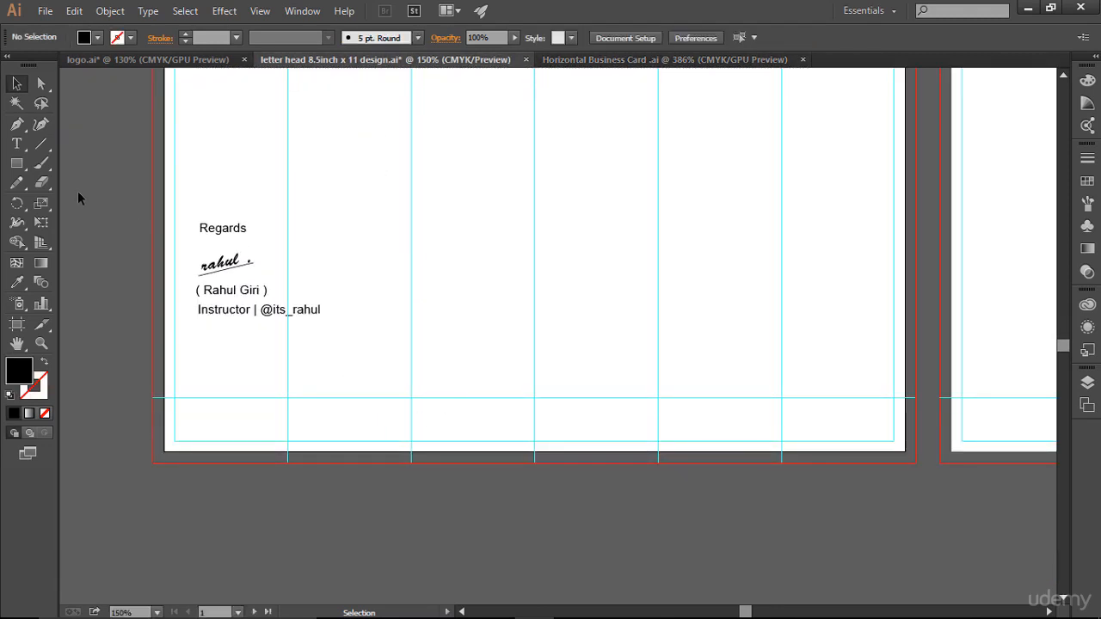
- Draw a black rectangle from the guide intersection to the bottom-right bleed, then hide guides
{"action": "left_click_drag", "start_coordinate": [17, 163], "coordinate": [40, 163]}
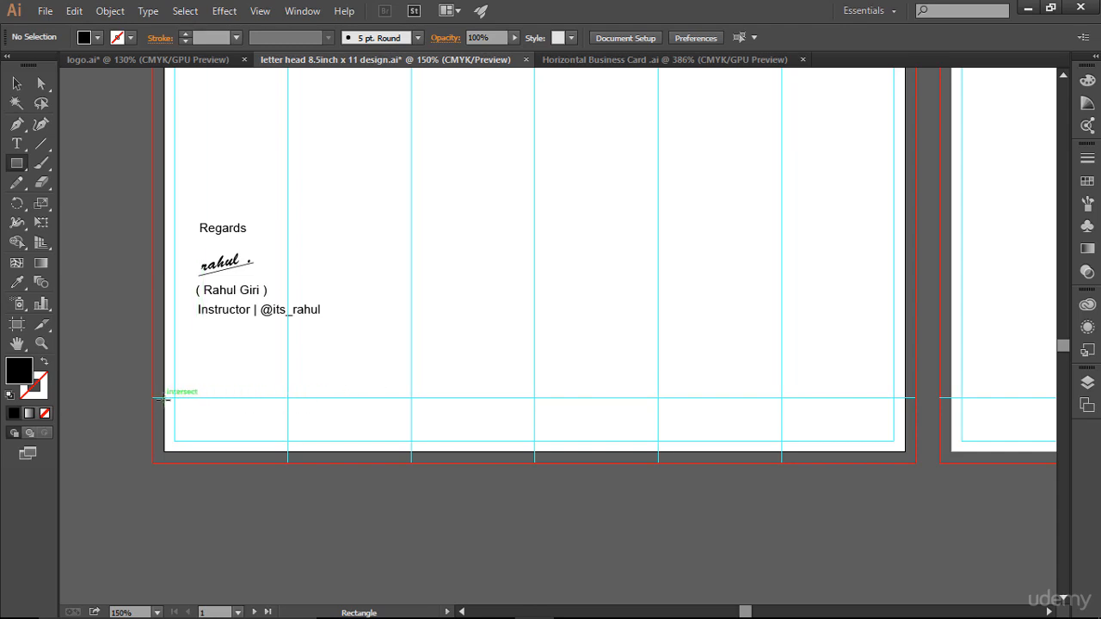
{"action": "left_click_drag", "start_coordinate": [165, 398], "coordinate": [904, 452]}
{"action": "scroll", "coordinate": [293, 295], "scroll_direction": "up", "scroll_amount": 5}
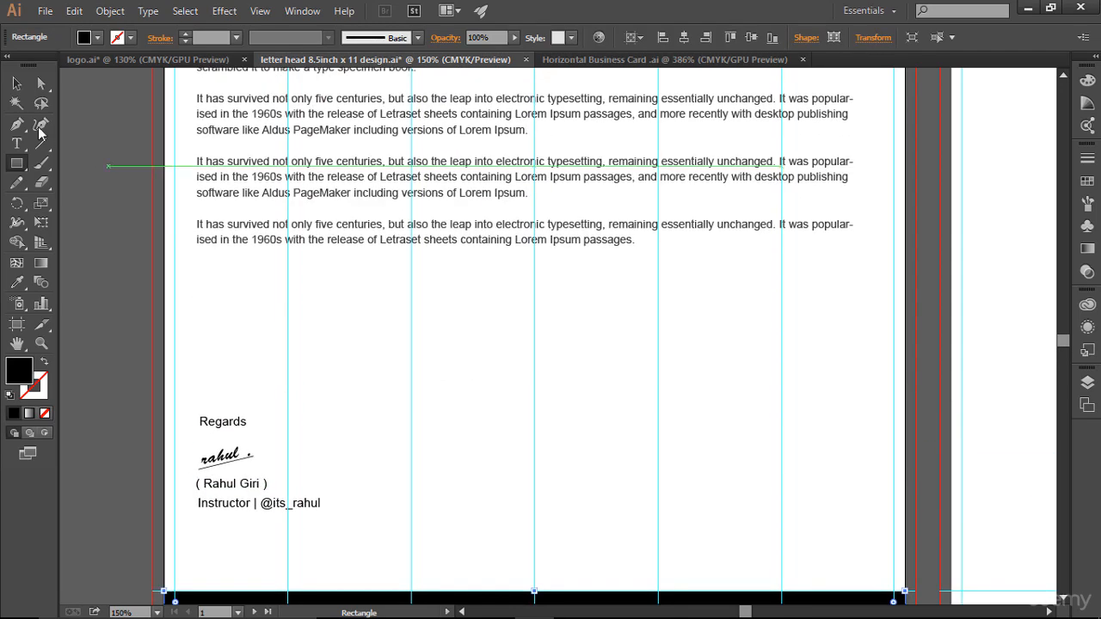
{"action": "left_click", "coordinate": [16, 84]}
{"action": "left_click", "coordinate": [474, 317]}
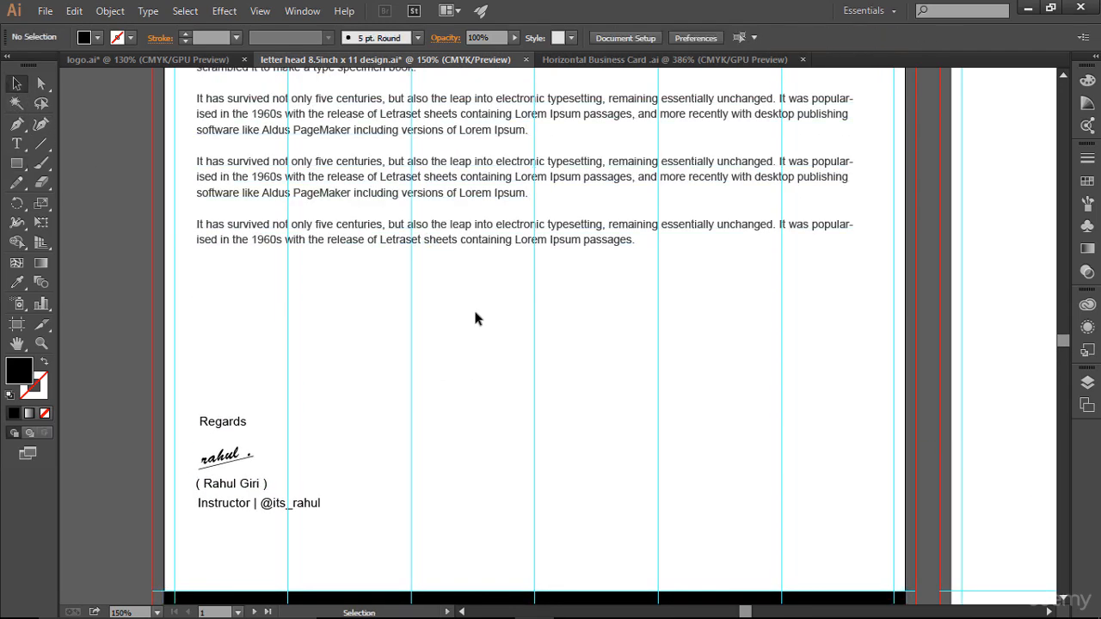
{"action": "key", "text": "ctrl+semicolon"}
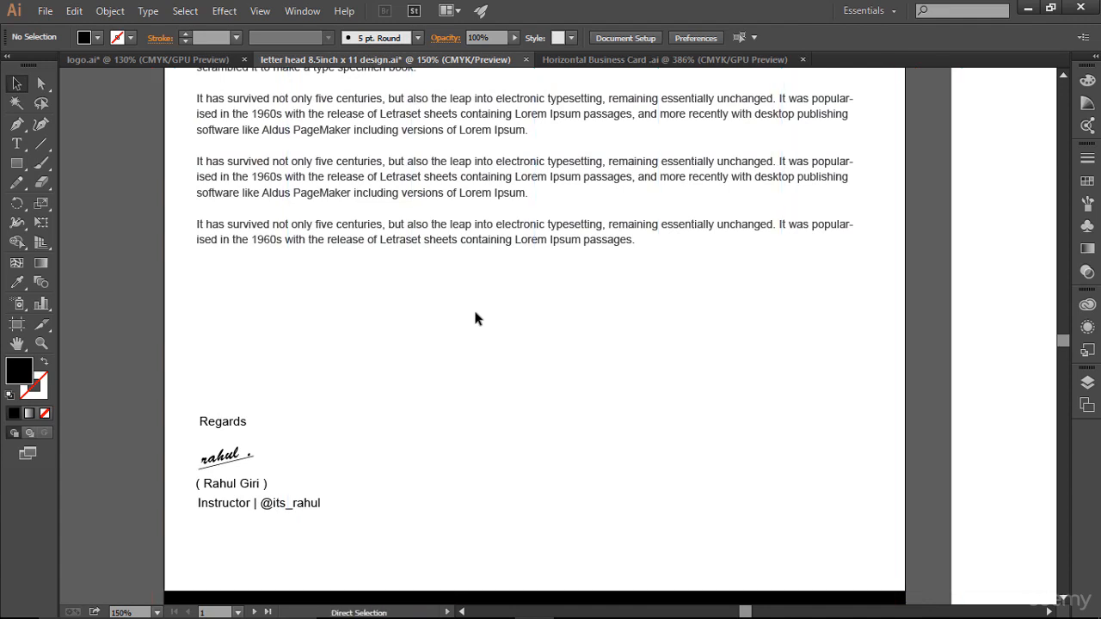
{"action": "key", "text": "ctrl+0"}
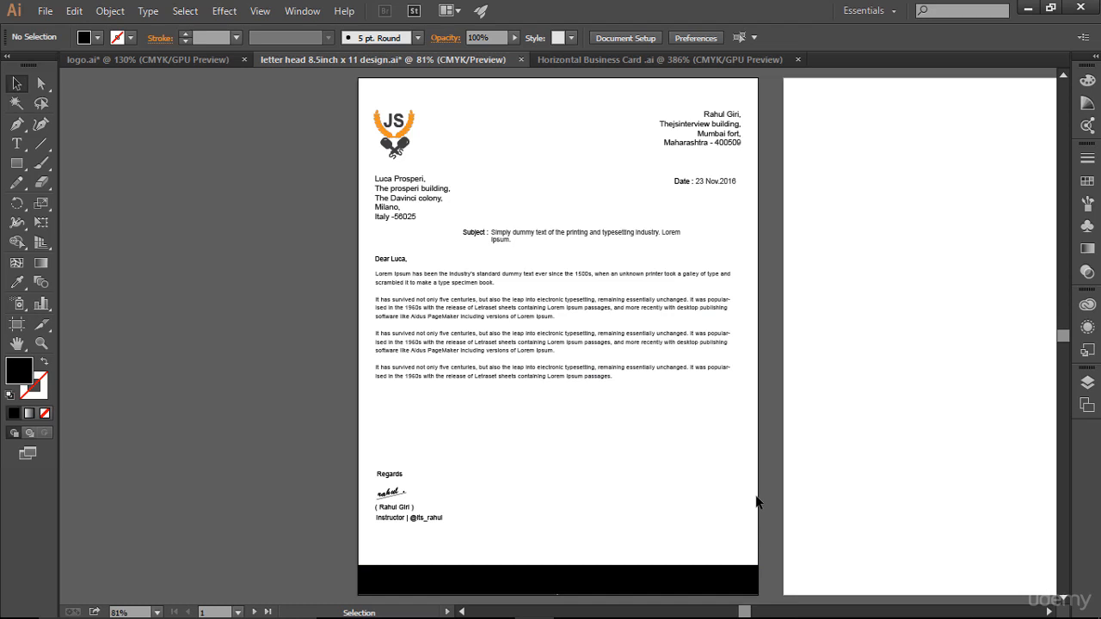
{"action": "scroll", "coordinate": [756, 499], "scroll_direction": "down", "scroll_amount": 3}
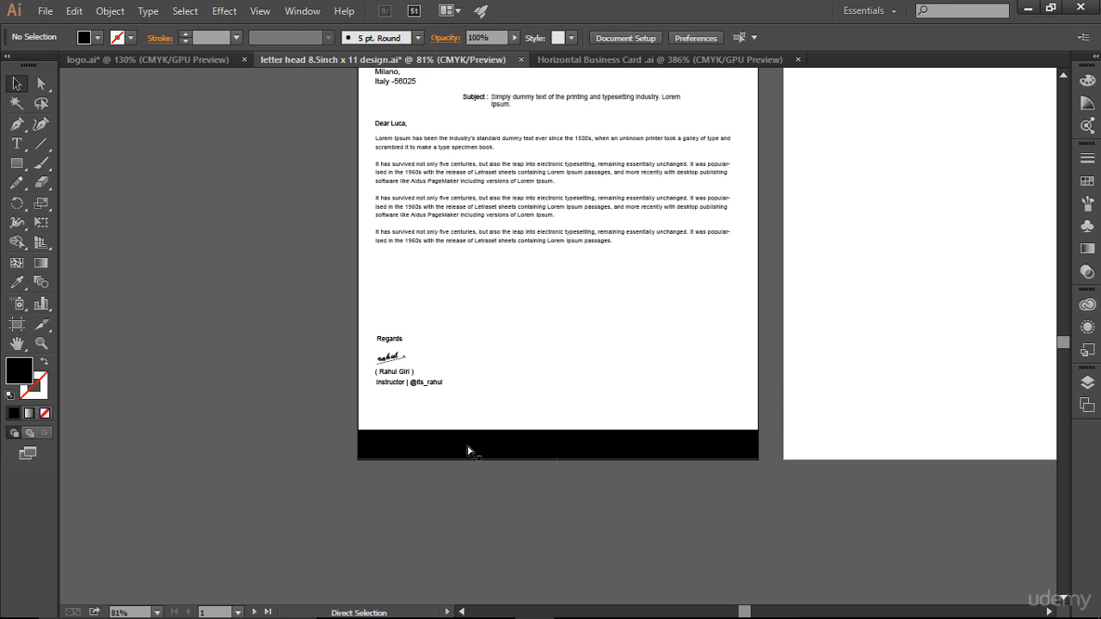
{"action": "key", "text": "ctrl+space"}
{"action": "mouse_move", "coordinate": [342, 409]}
{"action": "left_mouse_down"}
{"action": "mouse_move", "coordinate": [598, 482]}
{"action": "mouse_move", "coordinate": [767, 497]}
{"action": "left_mouse_up"}
{"action": "scroll", "coordinate": [599, 428], "scroll_direction": "up", "scroll_amount": 4}
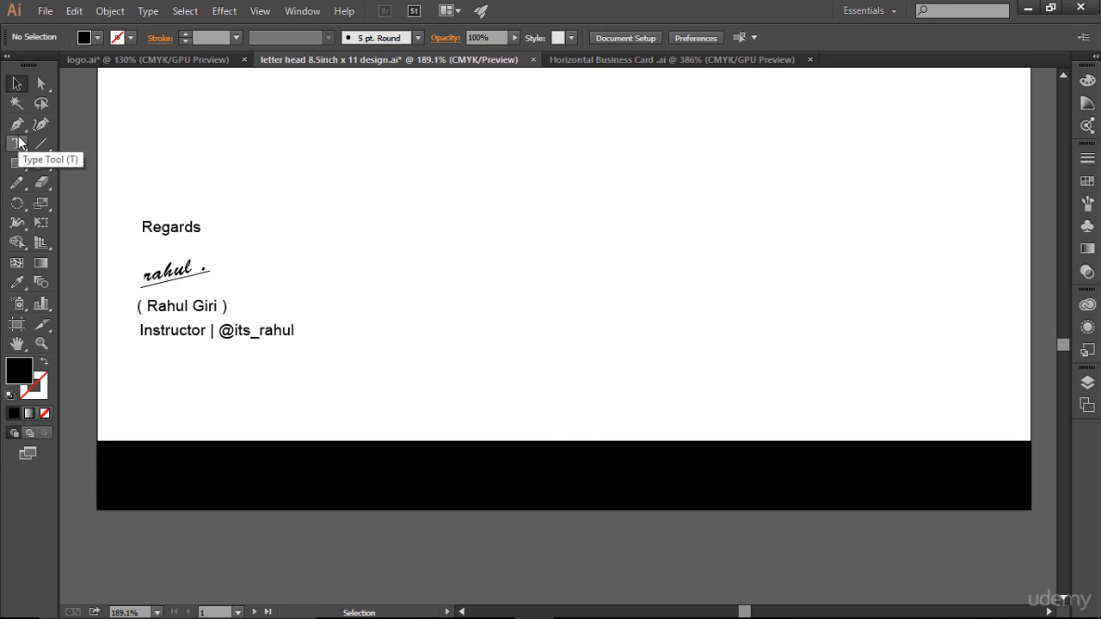
- Shorten the footer bar from its top edge to about 0.5 in tall
{"action": "left_click", "coordinate": [582, 469]}
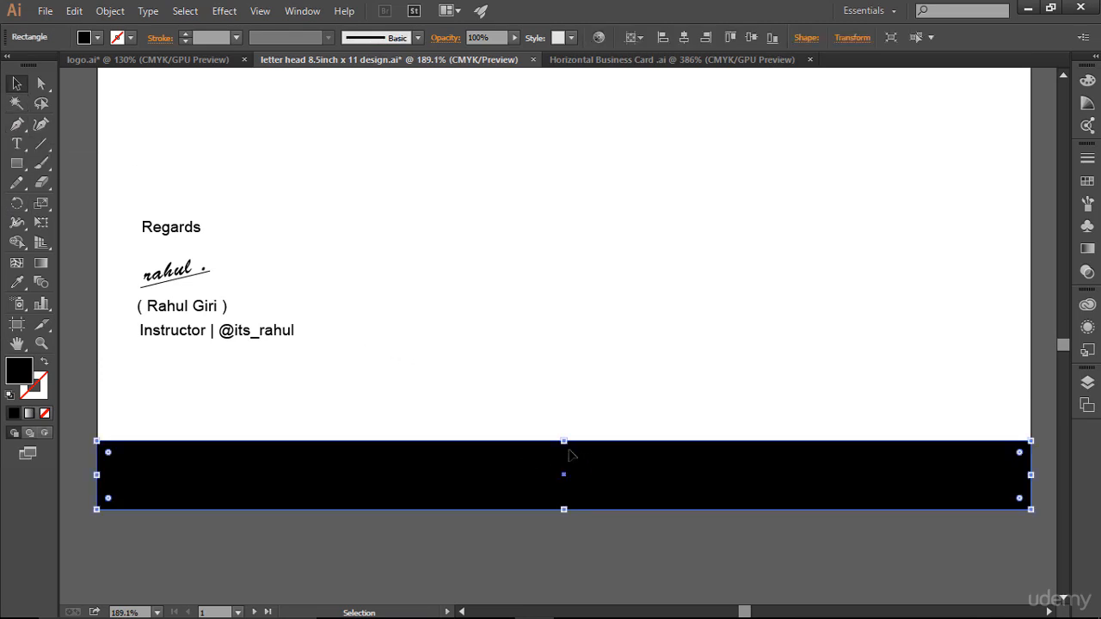
{"action": "left_click_drag", "start_coordinate": [564, 441], "coordinate": [559, 455]}
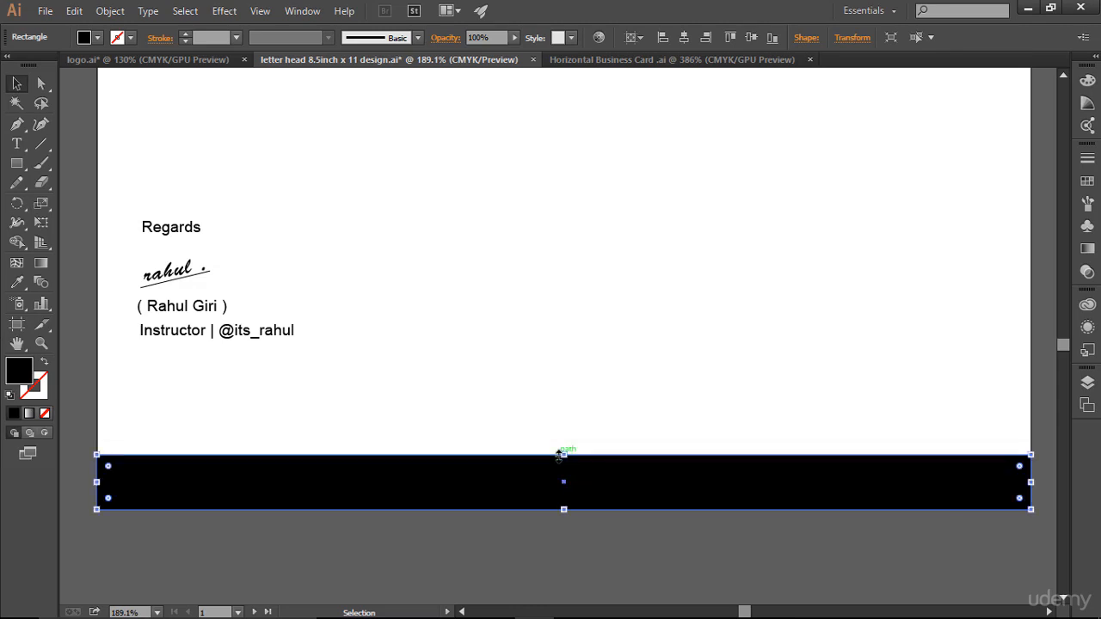
{"action": "left_click", "coordinate": [674, 397]}
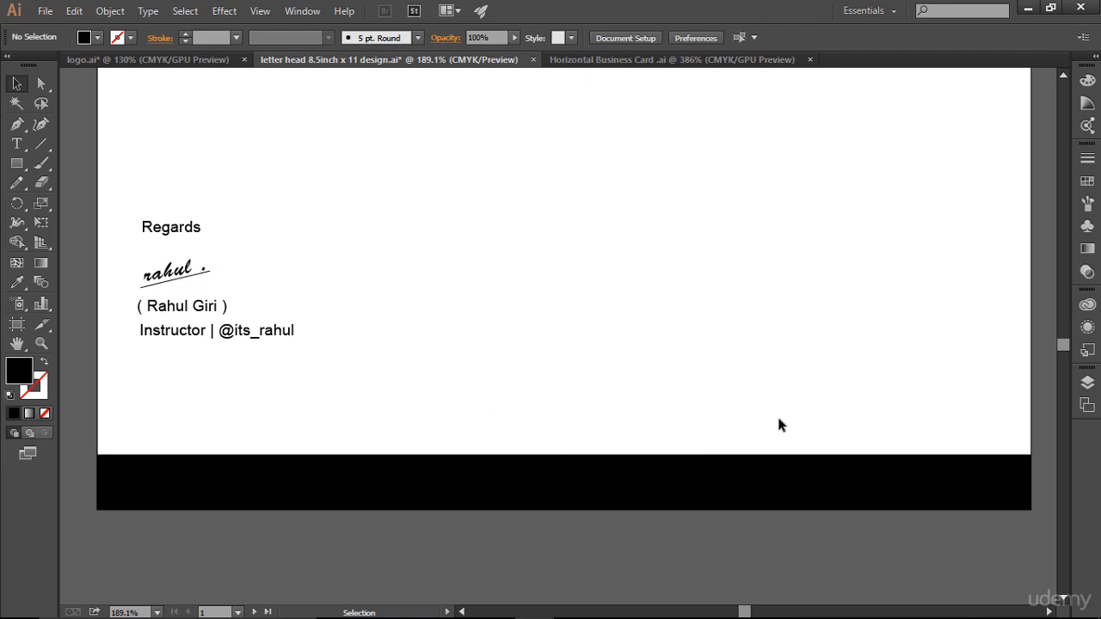
- Fill the footer bar with the dark grey swatch
{"action": "left_click", "coordinate": [801, 487]}
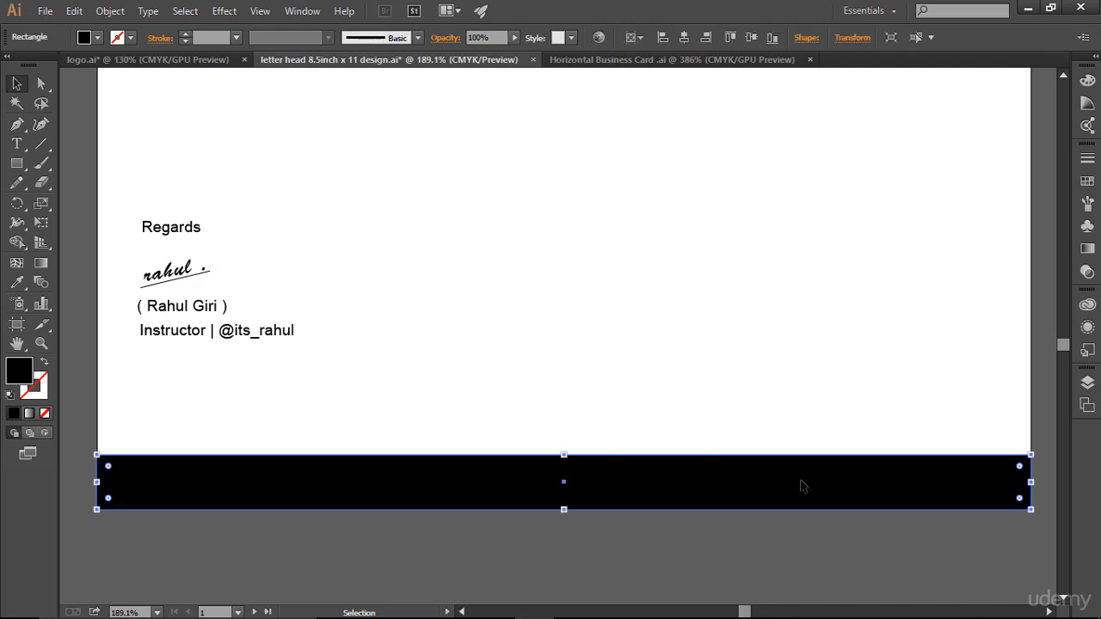
{"action": "left_click", "coordinate": [1087, 180]}
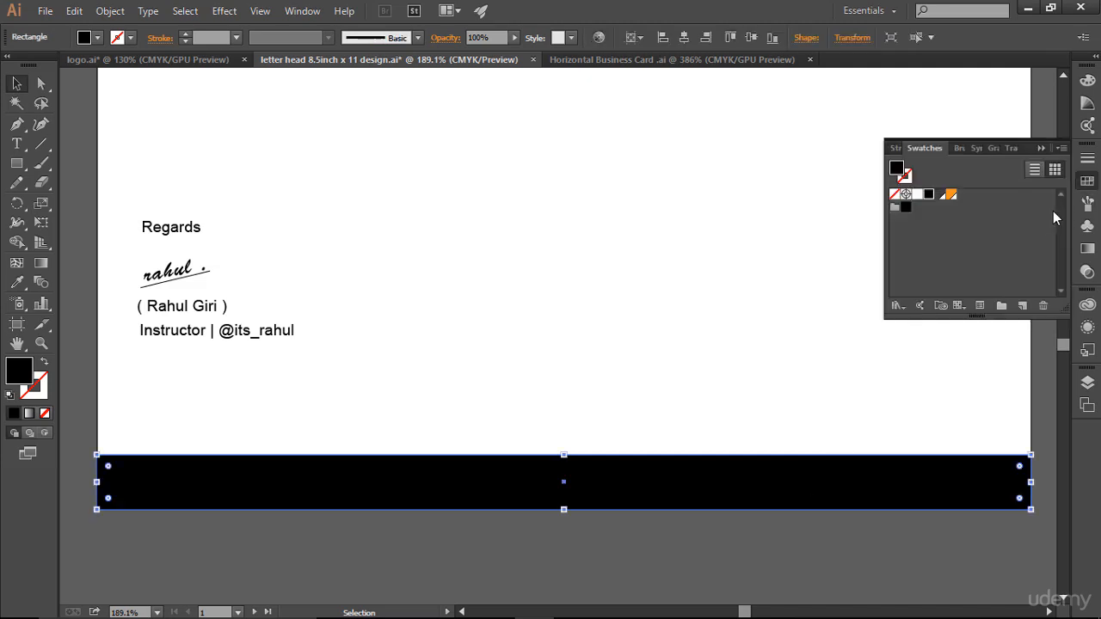
{"action": "left_click", "coordinate": [941, 194]}
{"action": "left_click", "coordinate": [1039, 149]}
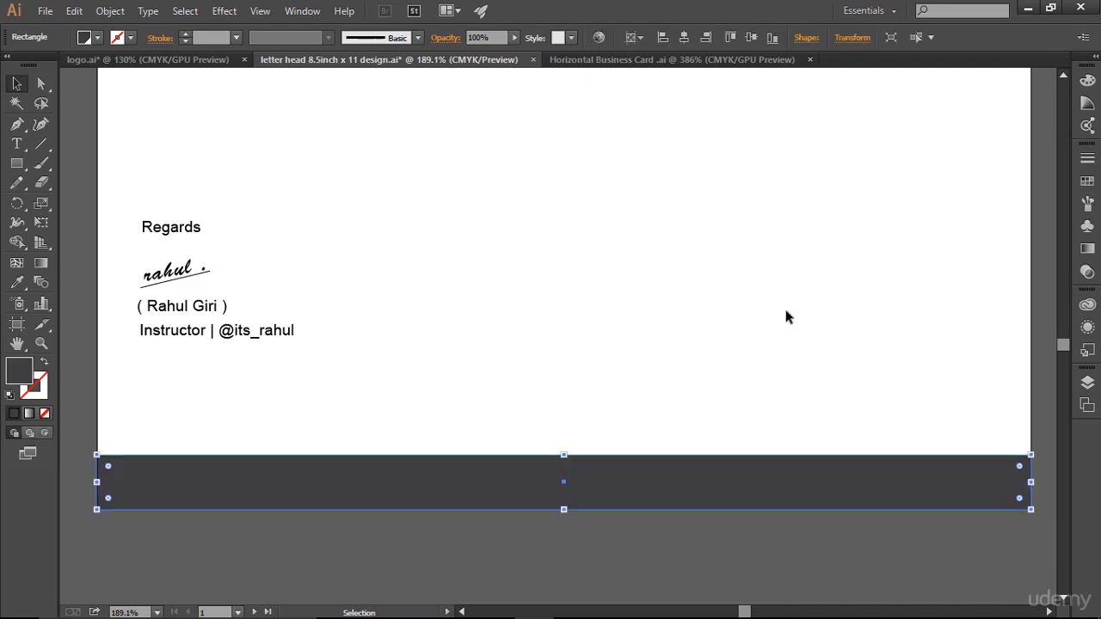
{"action": "left_click", "coordinate": [856, 343]}
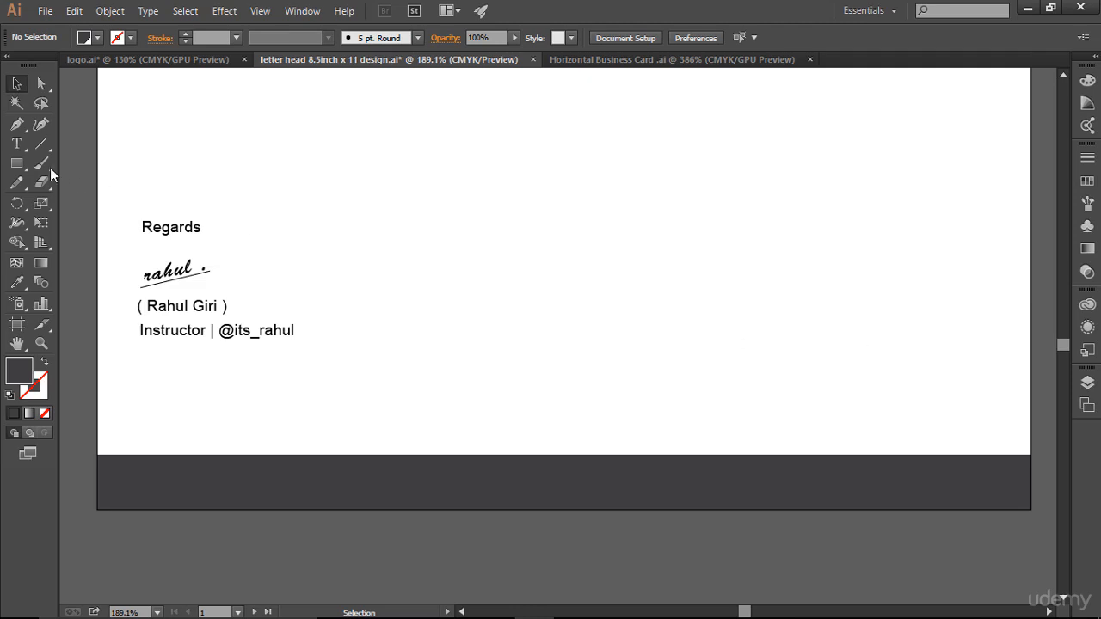
{"action": "left_click", "coordinate": [17, 144]}
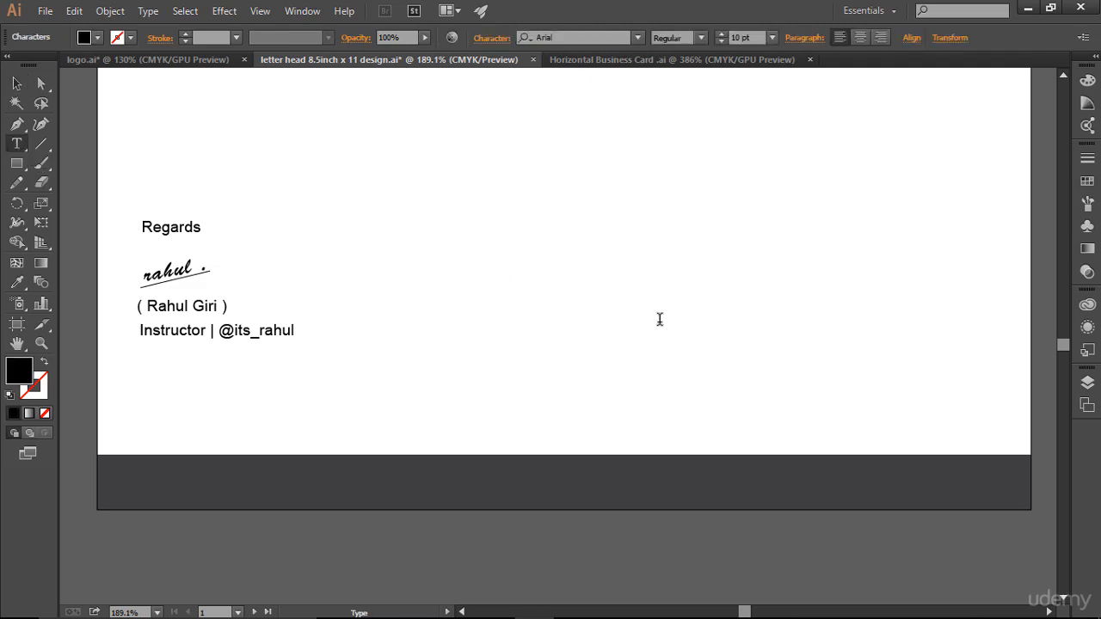
- Type 'PREMIUM EDITION', move it into the footer bar, and colour it white
{"action": "type", "text": "PREMIUM"}
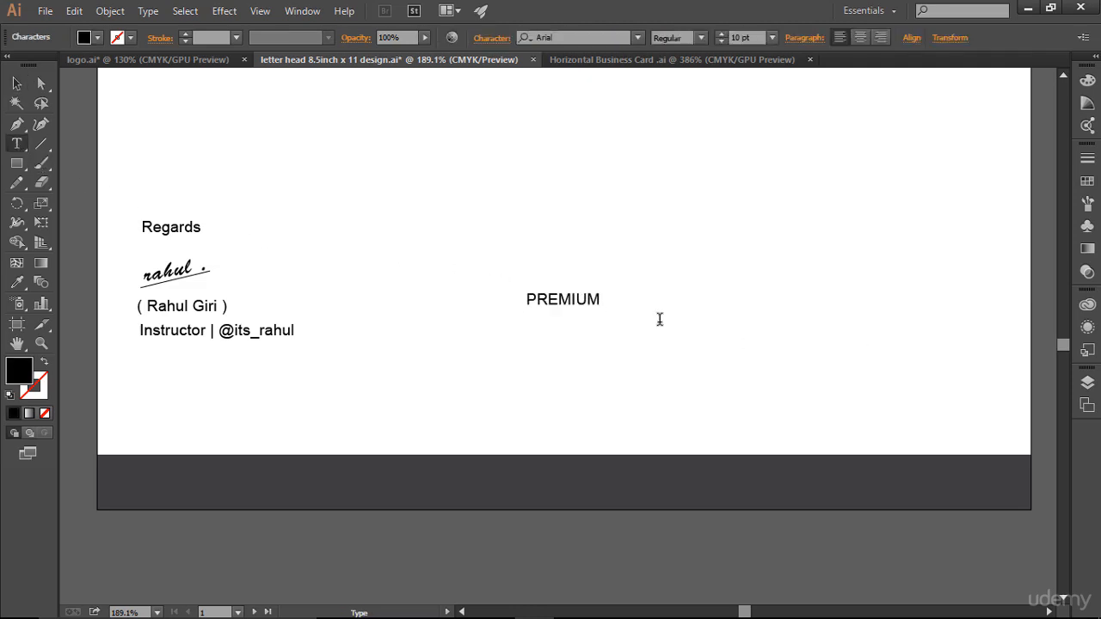
{"action": "type", "text": " EDITION"}
{"action": "key", "text": "ctrl+a"}
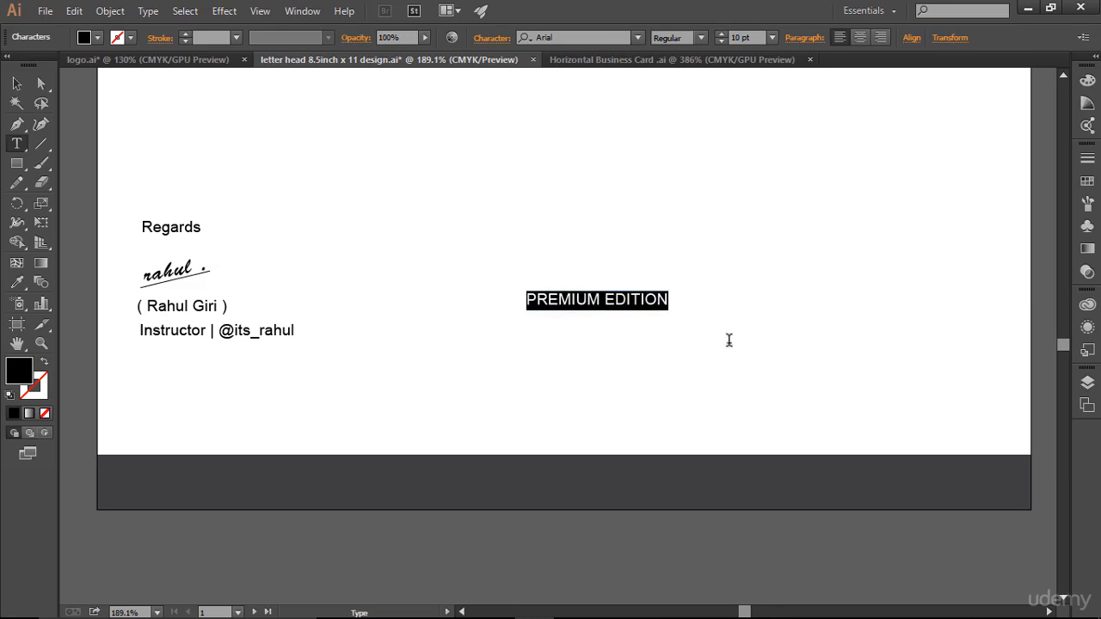
{"action": "left_click", "coordinate": [17, 84]}
{"action": "left_click_drag", "start_coordinate": [553, 299], "coordinate": [560, 479]}
{"action": "left_click", "coordinate": [762, 366]}
{"action": "left_click", "coordinate": [644, 482]}
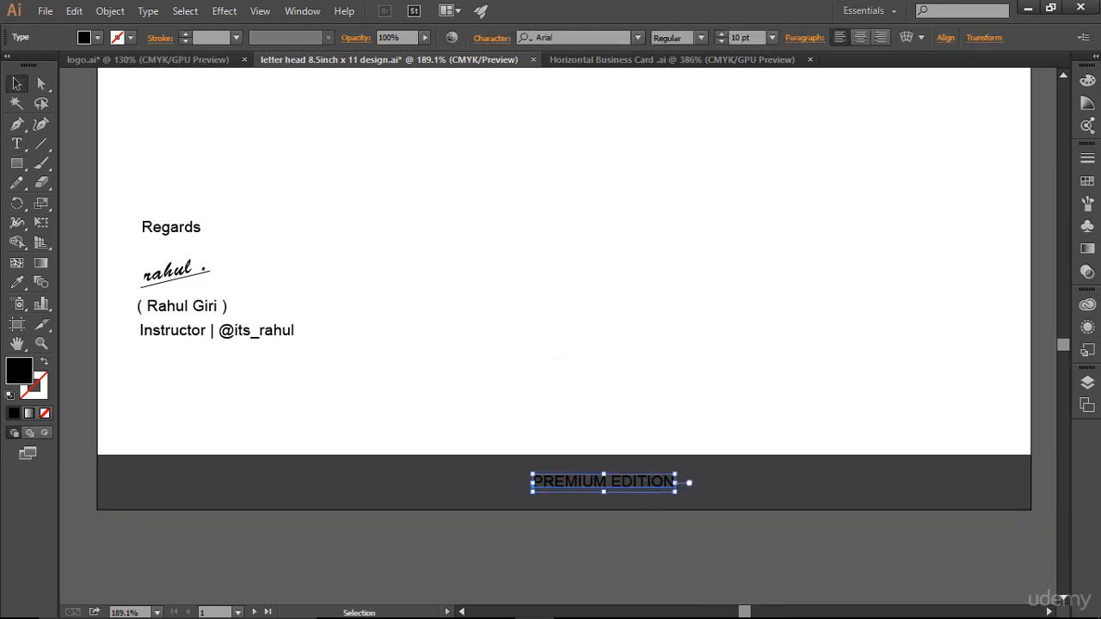
{"action": "left_click", "coordinate": [1087, 181]}
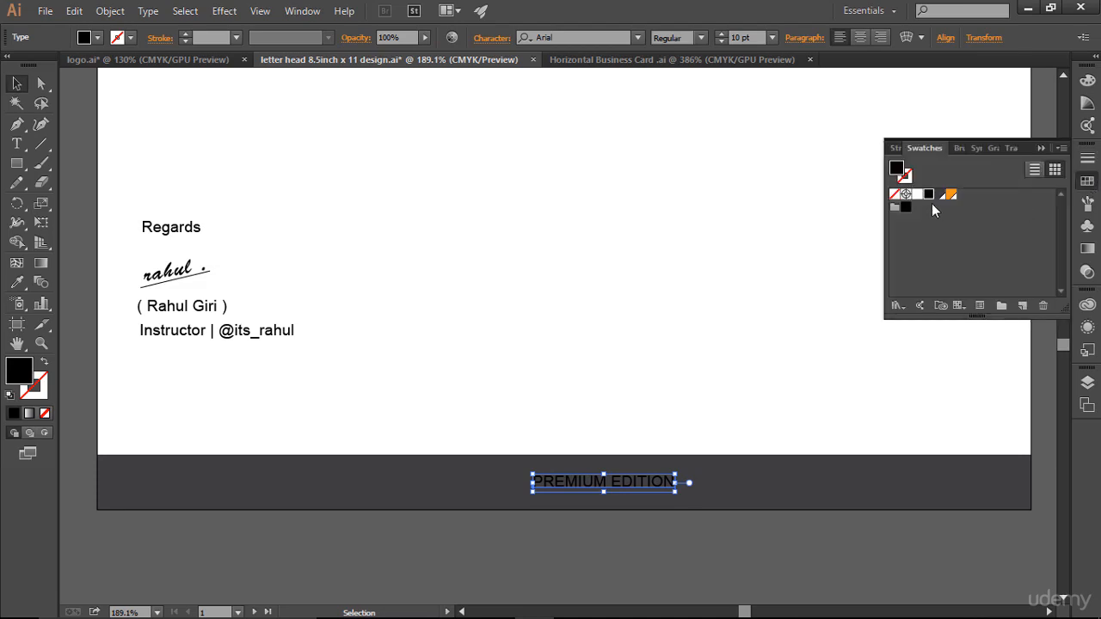
{"action": "left_click", "coordinate": [918, 195]}
{"action": "left_click", "coordinate": [824, 245]}
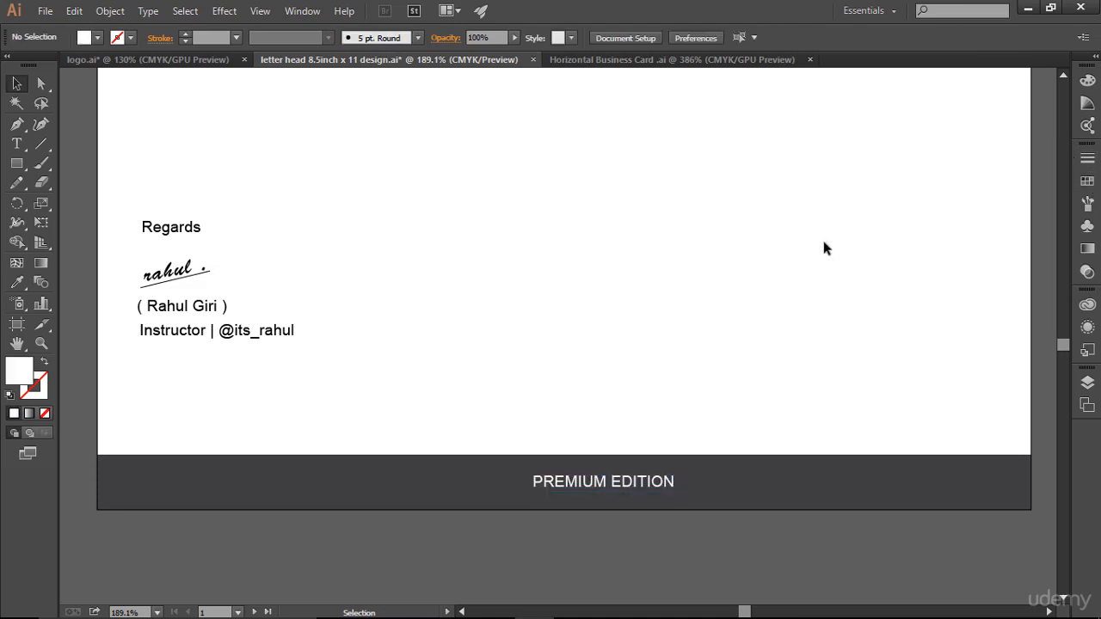
- Nudge the PREMIUM EDITION text slightly left and set it to Bold, 12 pt
{"action": "key", "text": "ctrl+;"}
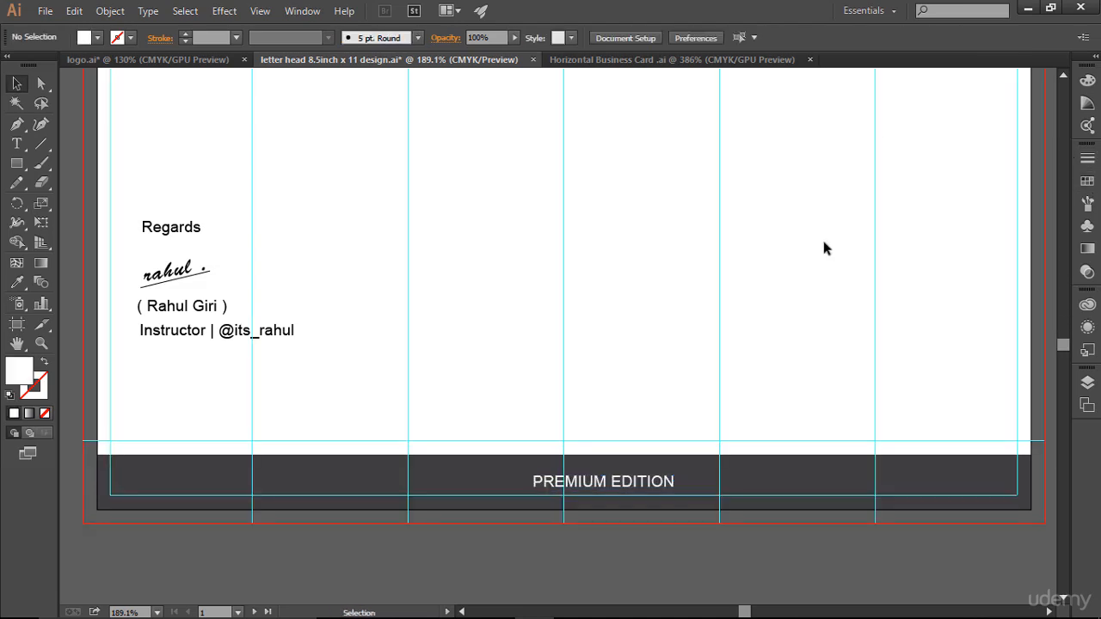
{"action": "left_click", "coordinate": [638, 488]}
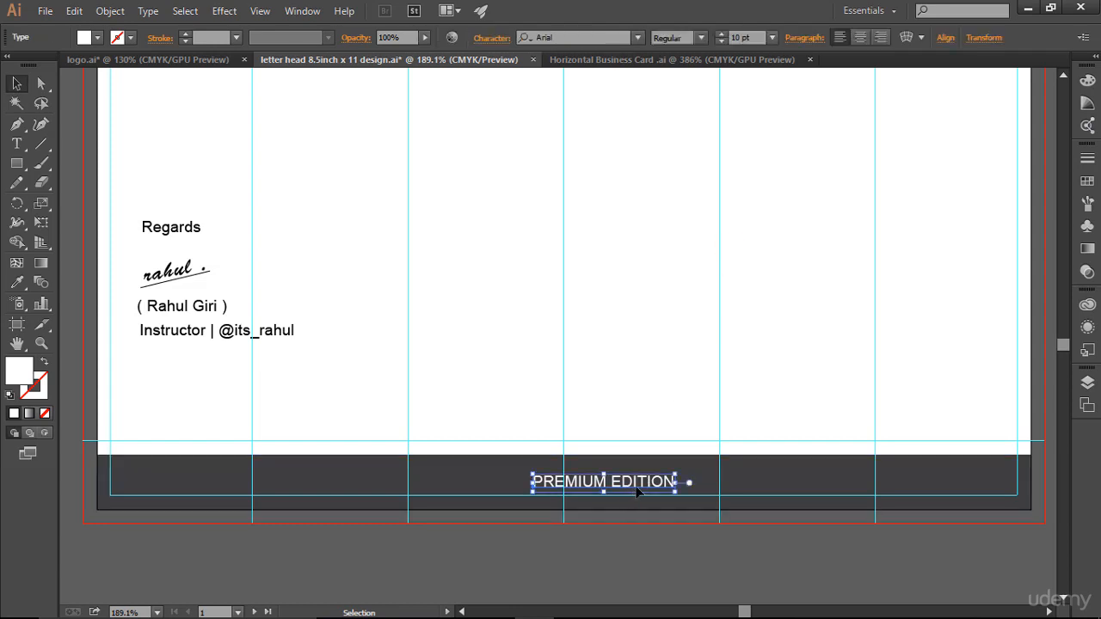
{"action": "left_click_drag", "start_coordinate": [637, 489], "coordinate": [630, 489]}
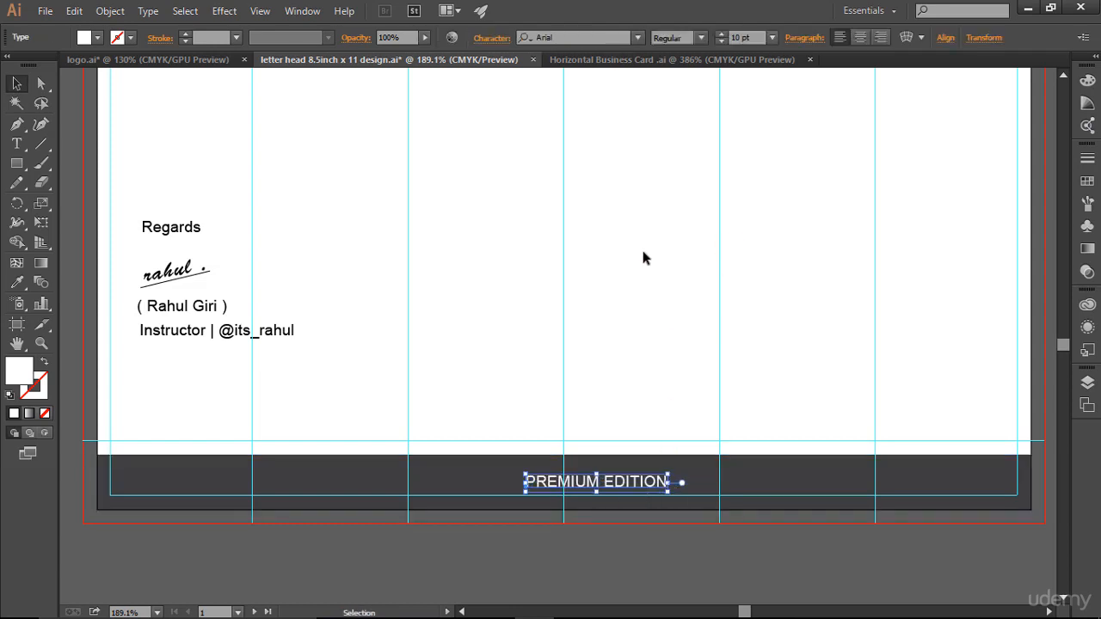
{"action": "left_click", "coordinate": [703, 40]}
{"action": "left_click", "coordinate": [691, 158]}
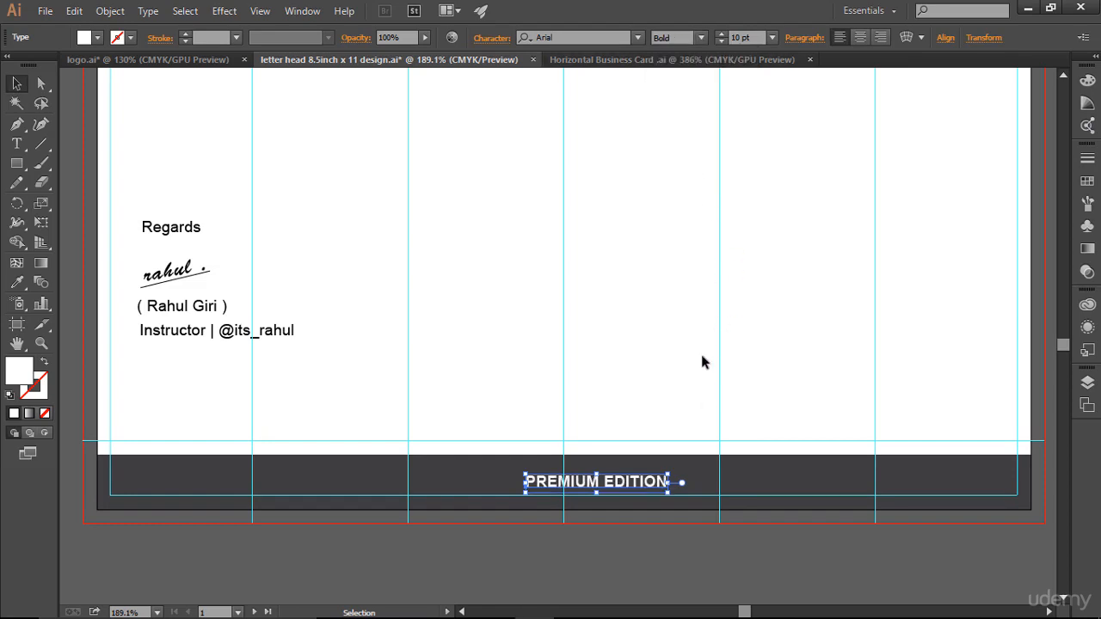
{"action": "left_click", "coordinate": [722, 36]}
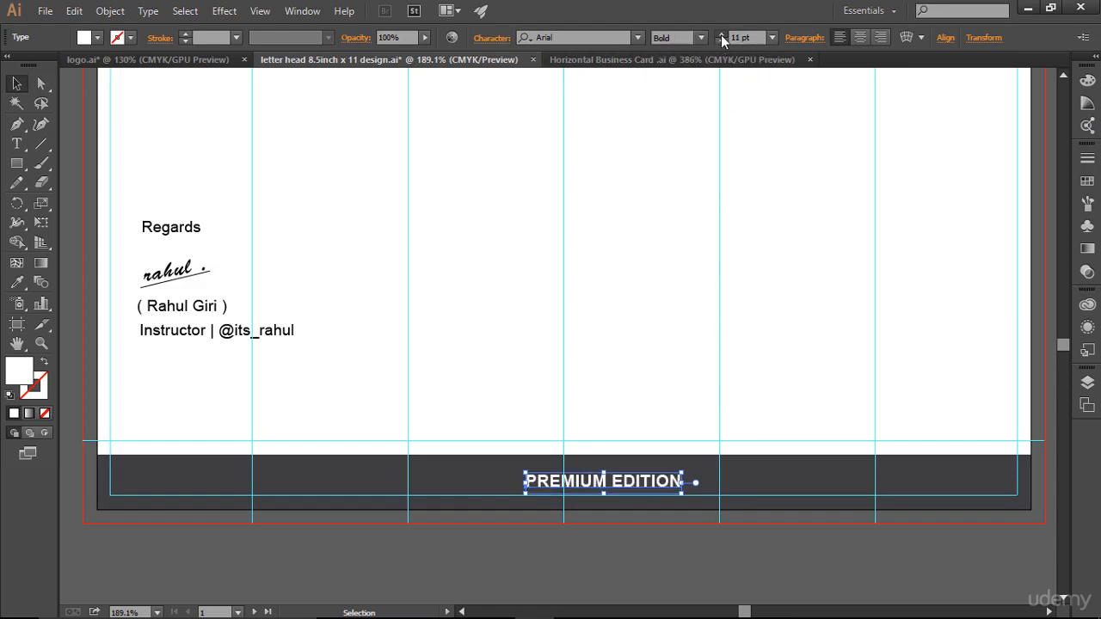
{"action": "left_click", "coordinate": [722, 35]}
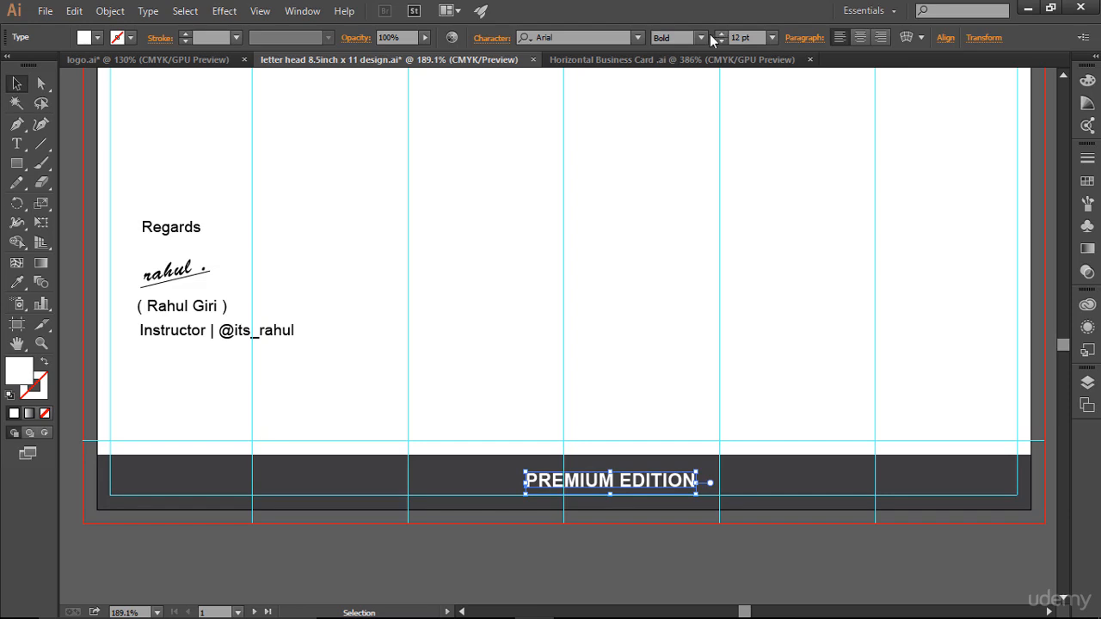
{"action": "left_click", "coordinate": [493, 38]}
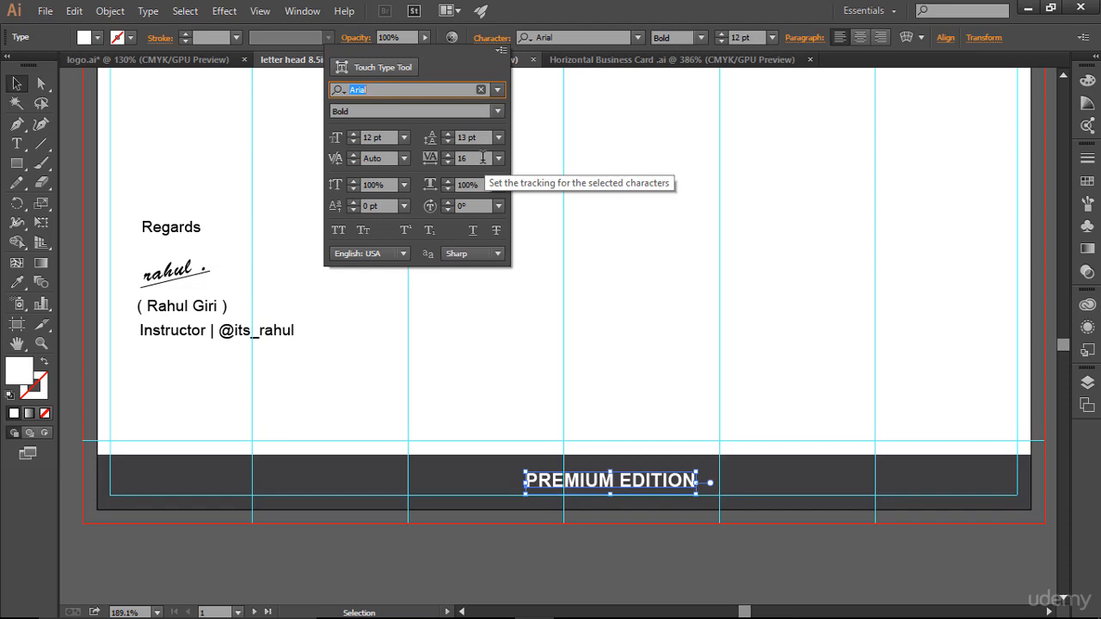
- Set the footer text's tracking to 1000 and drag it left to recentre it
{"action": "left_click", "coordinate": [461, 157]}
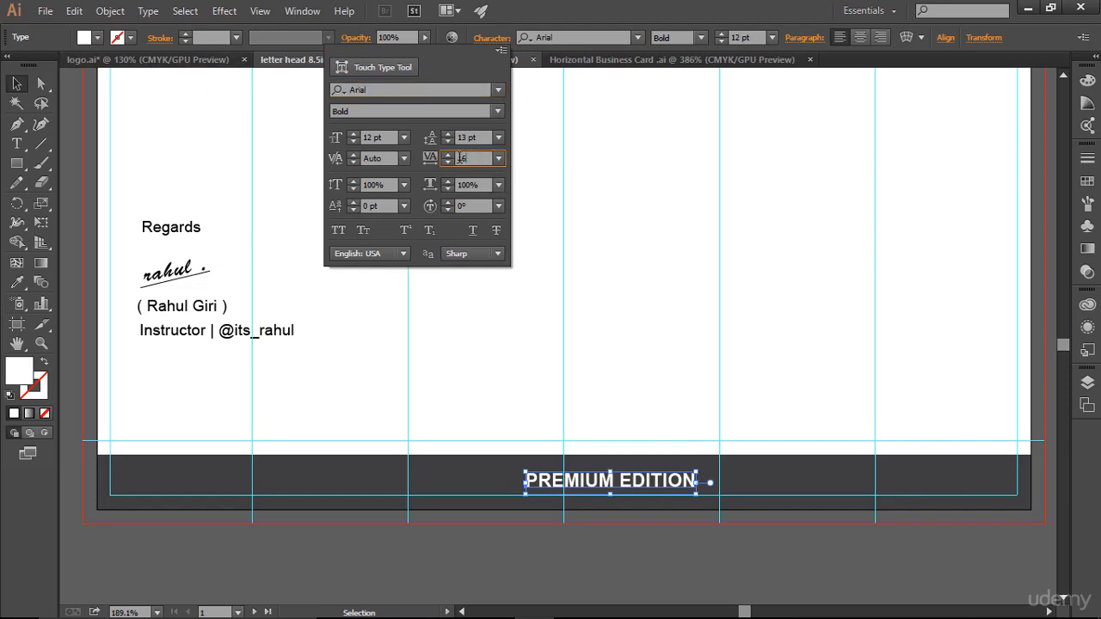
{"action": "double_click", "coordinate": [461, 157]}
{"action": "type", "text": "1000"}
{"action": "key", "text": "Return"}
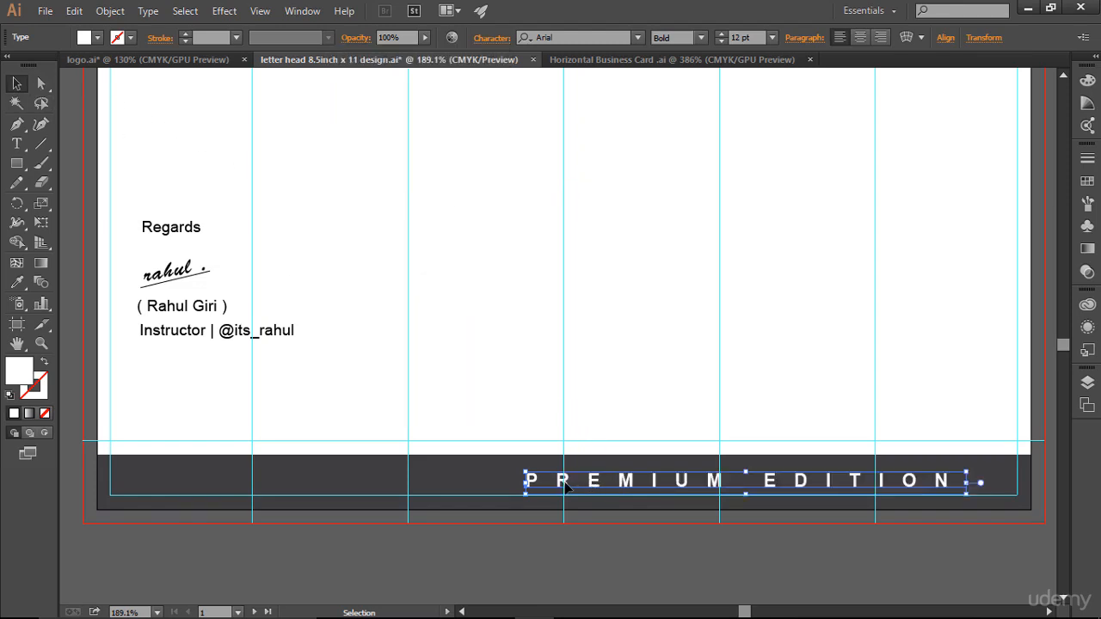
{"action": "left_click_drag", "start_coordinate": [563, 483], "coordinate": [388, 487]}
{"action": "left_click", "coordinate": [797, 299]}
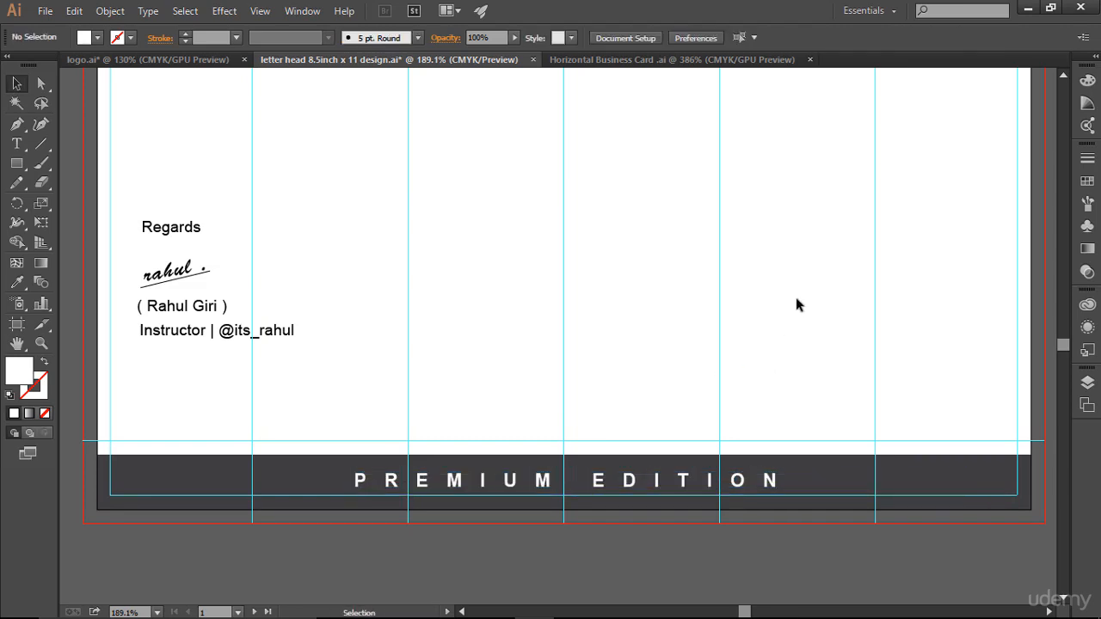
{"action": "key", "text": "ctrl+;"}
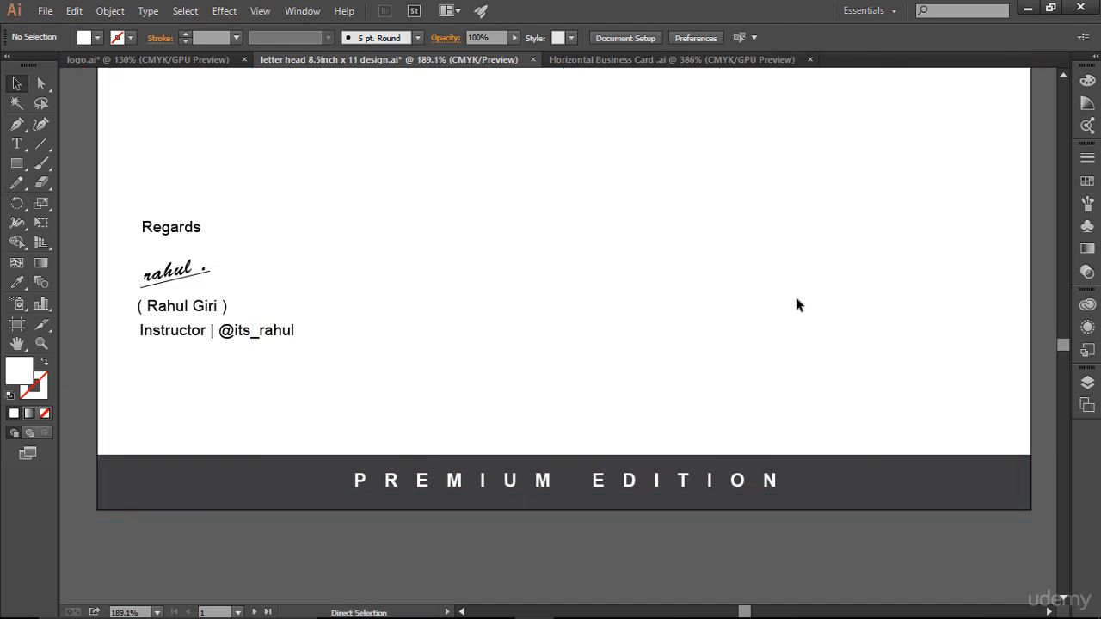
{"action": "key", "text": "ctrl+semicolon"}
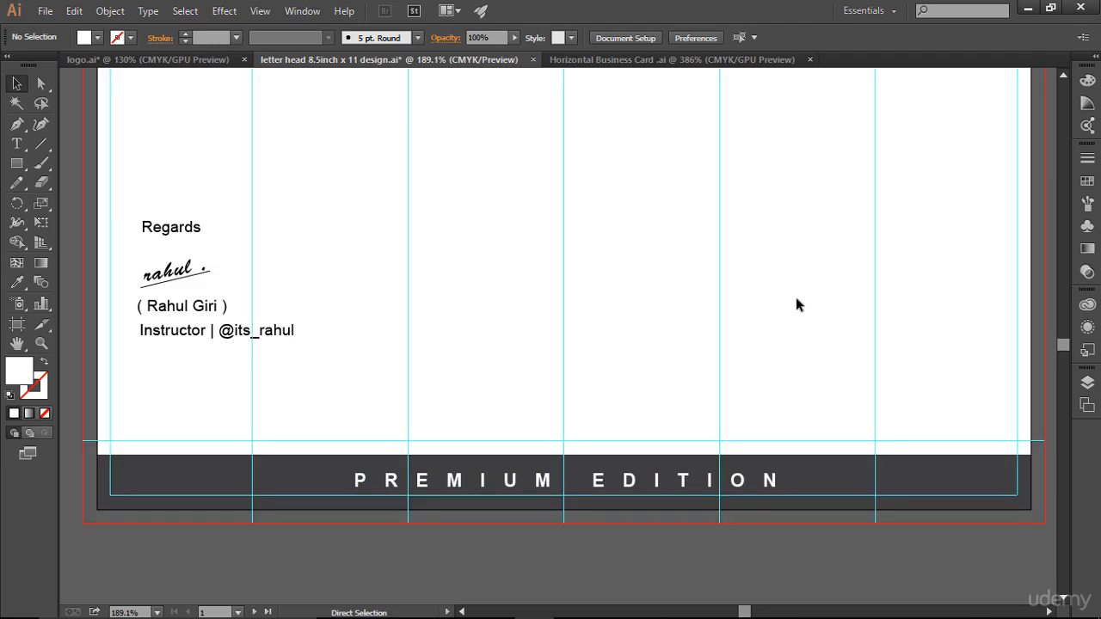
- Reduce tracking to 800 and nudge the text right twice, then hide guides
{"action": "left_click", "coordinate": [627, 487]}
{"action": "left_click", "coordinate": [492, 38]}
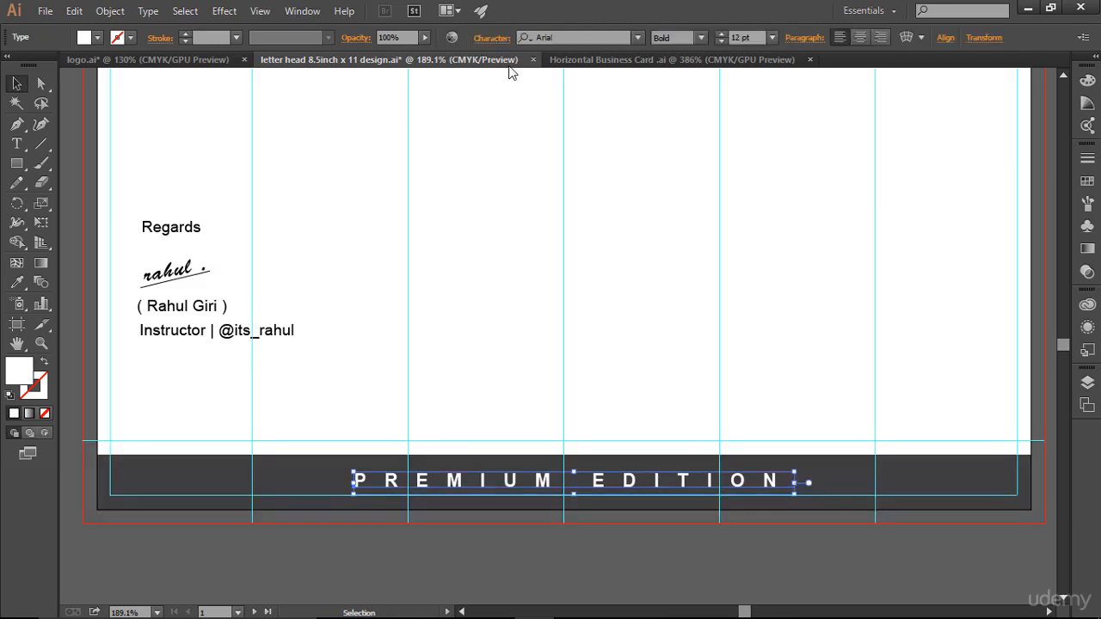
{"action": "left_click", "coordinate": [469, 159]}
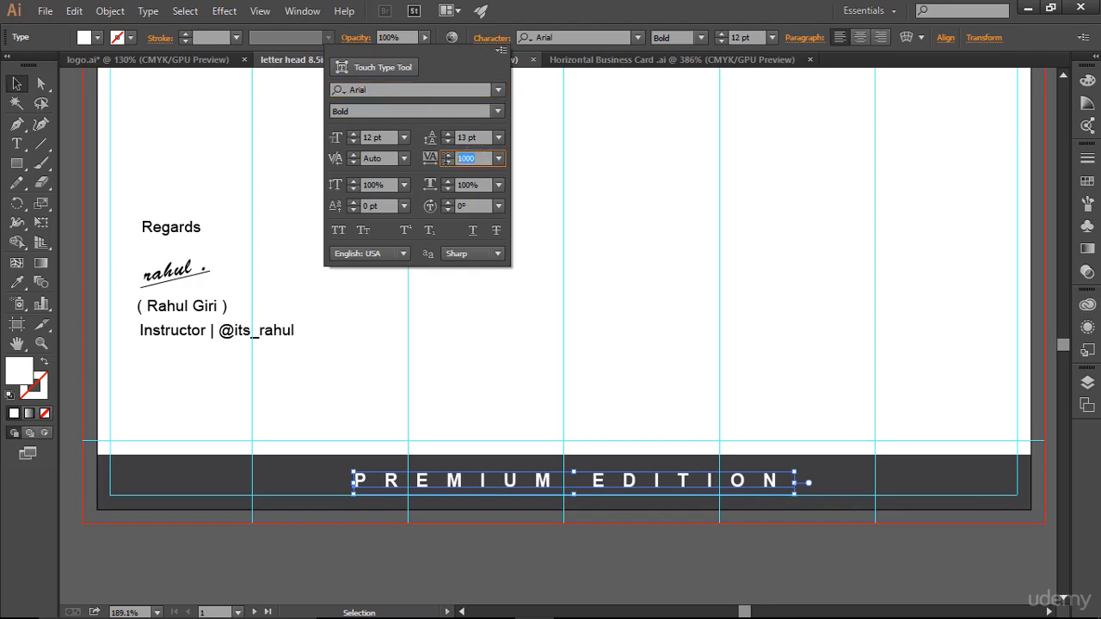
{"action": "type", "text": "800"}
{"action": "key", "text": "Return"}
{"action": "left_click", "coordinate": [864, 394]}
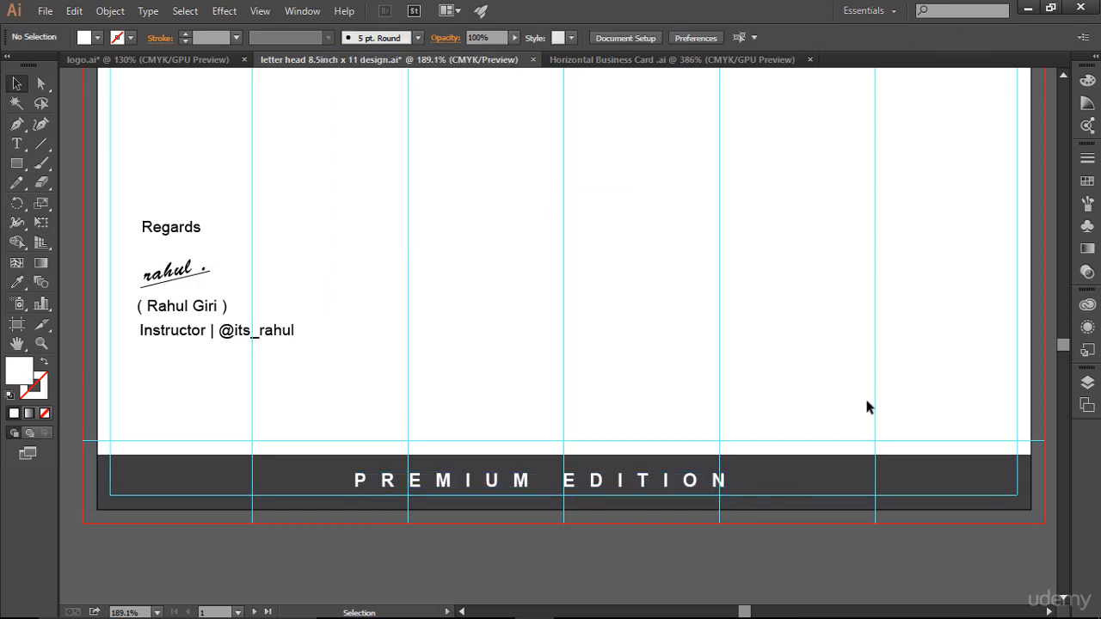
{"action": "left_click", "coordinate": [747, 480]}
{"action": "key", "text": "Right"}
{"action": "key", "text": "Right"}
{"action": "key", "text": "Right"}
{"action": "key", "text": "Right"}
{"action": "key", "text": "Right"}
{"action": "key", "text": "Right"}
{"action": "key", "text": "Right"}
{"action": "key", "text": "Right"}
{"action": "key", "text": "Right"}
{"action": "key", "text": "Right"}
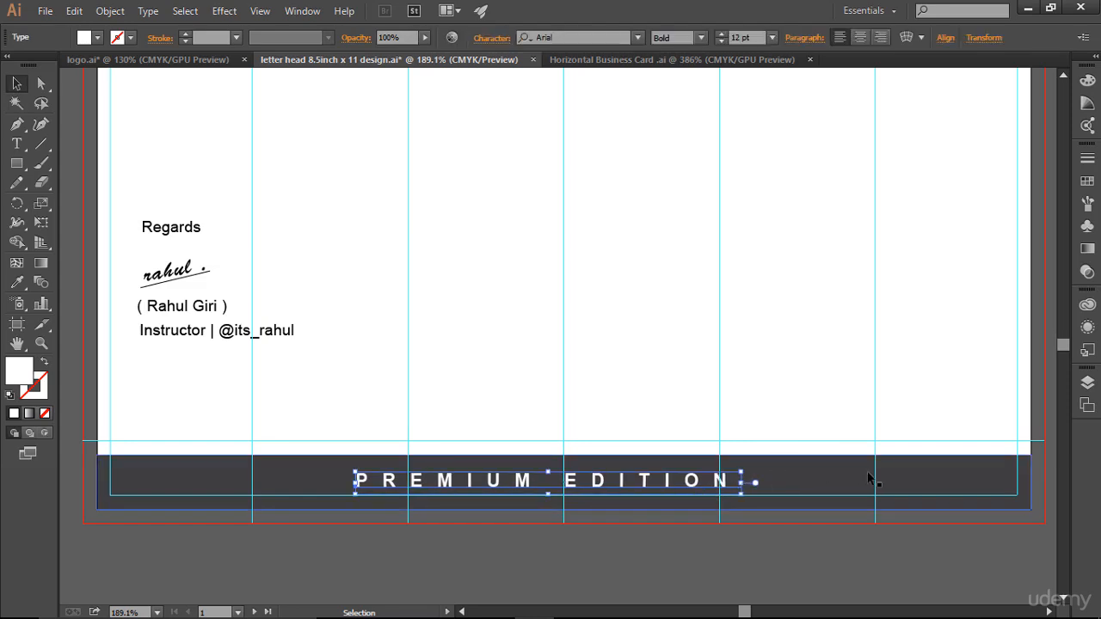
{"action": "key", "text": "Right"}
{"action": "key", "text": "Right"}
{"action": "key", "text": "Right"}
{"action": "key", "text": "Right"}
{"action": "key", "text": "Right"}
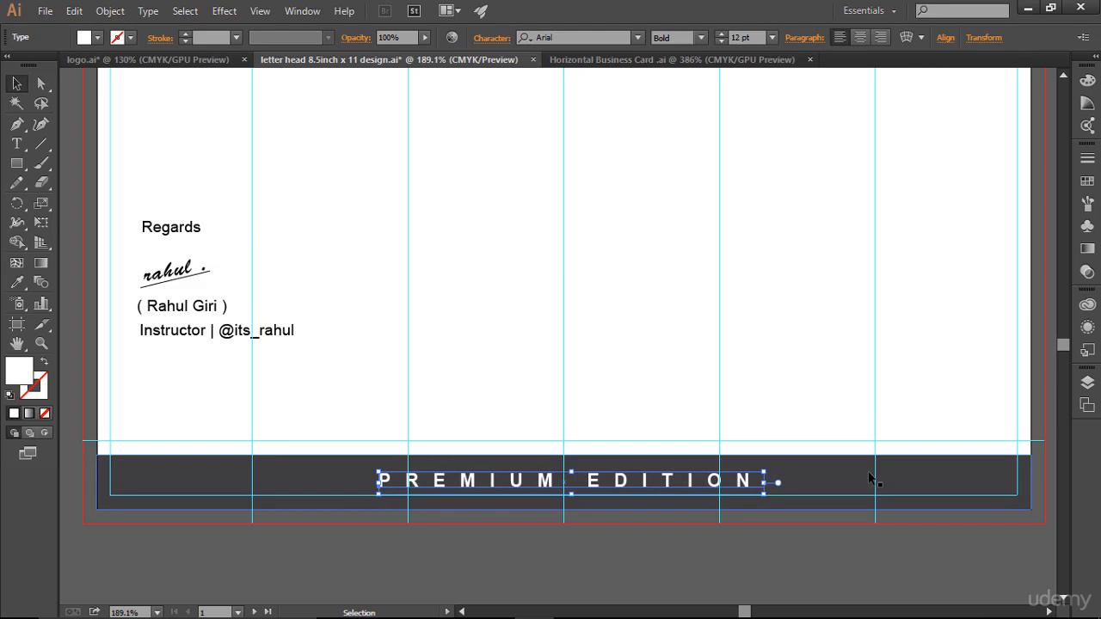
{"action": "left_click", "coordinate": [804, 345]}
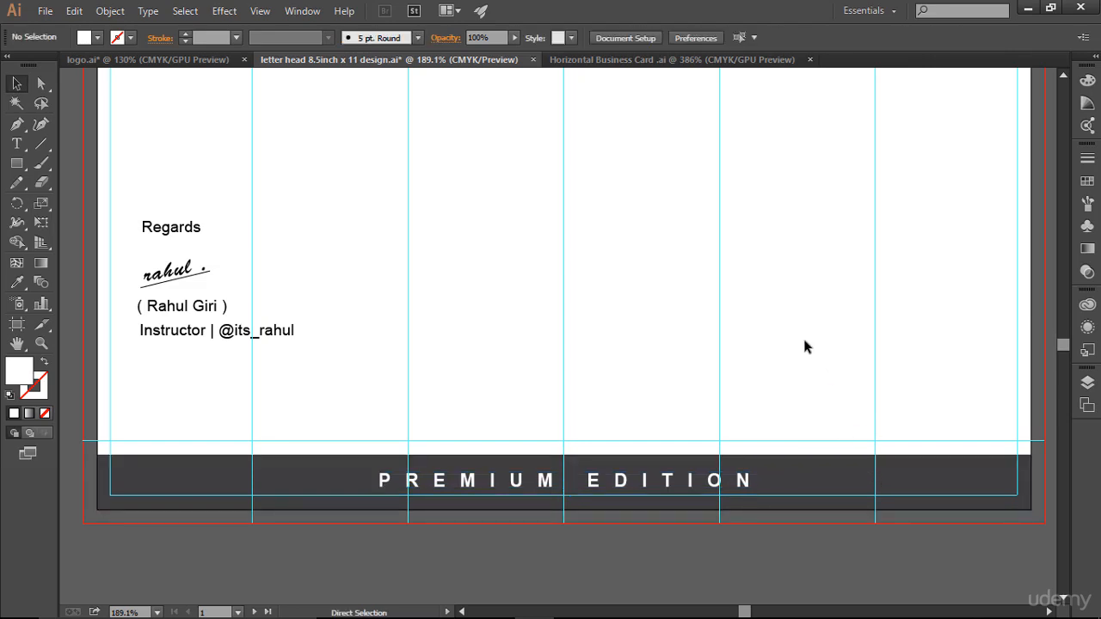
{"action": "key", "text": "ctrl+;"}
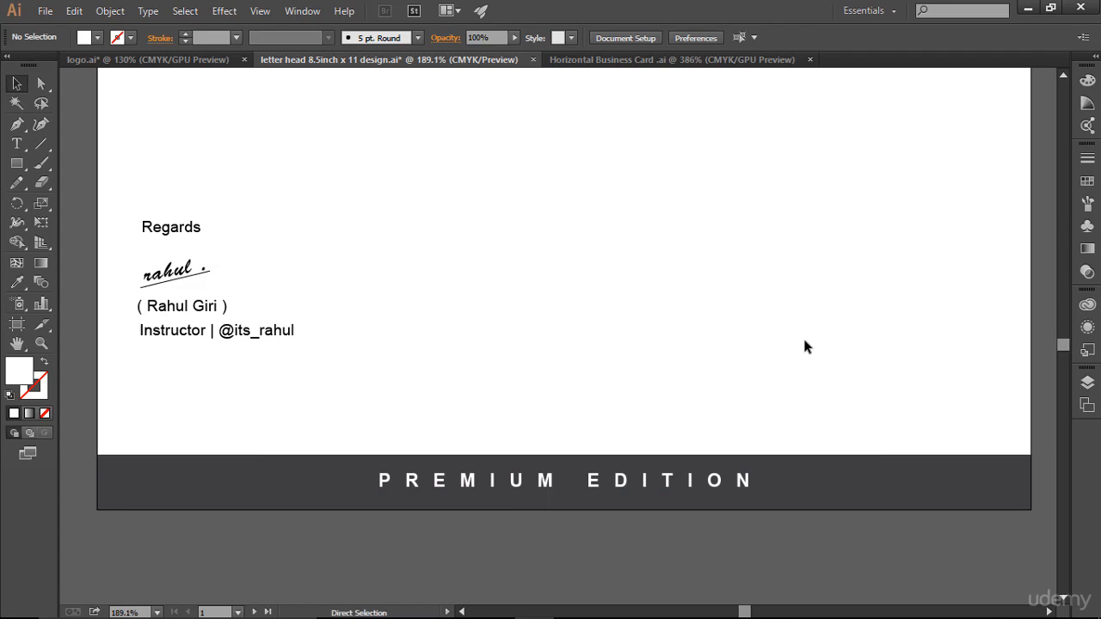
{"action": "key", "text": "ctrl+0"}
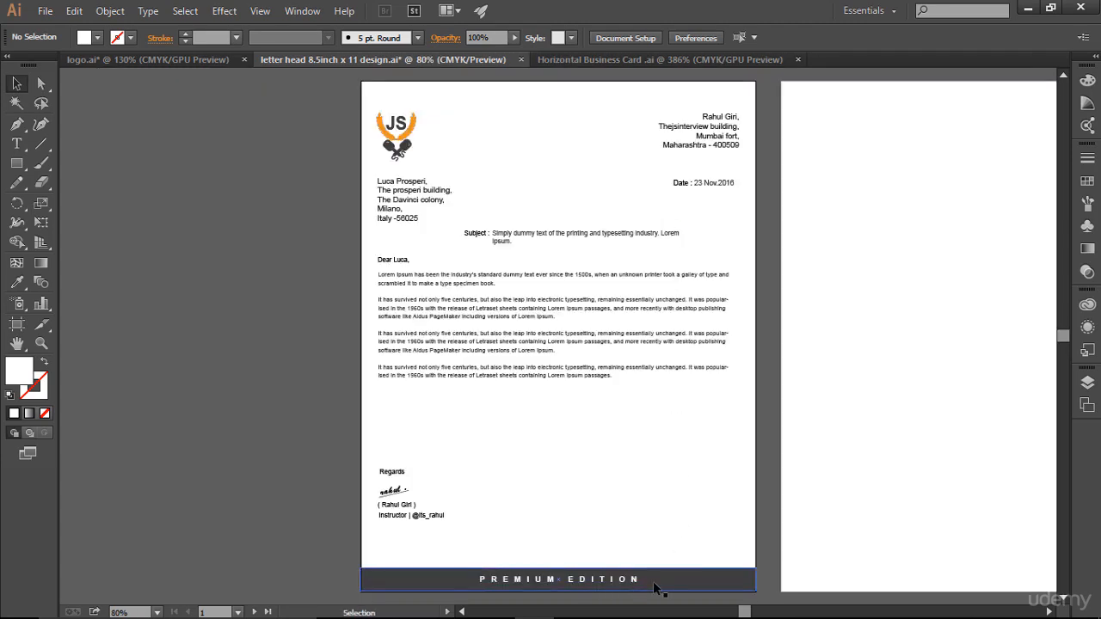
- Change the PREMIUM EDITION font style from Bold to Regular
{"action": "left_click", "coordinate": [604, 582]}
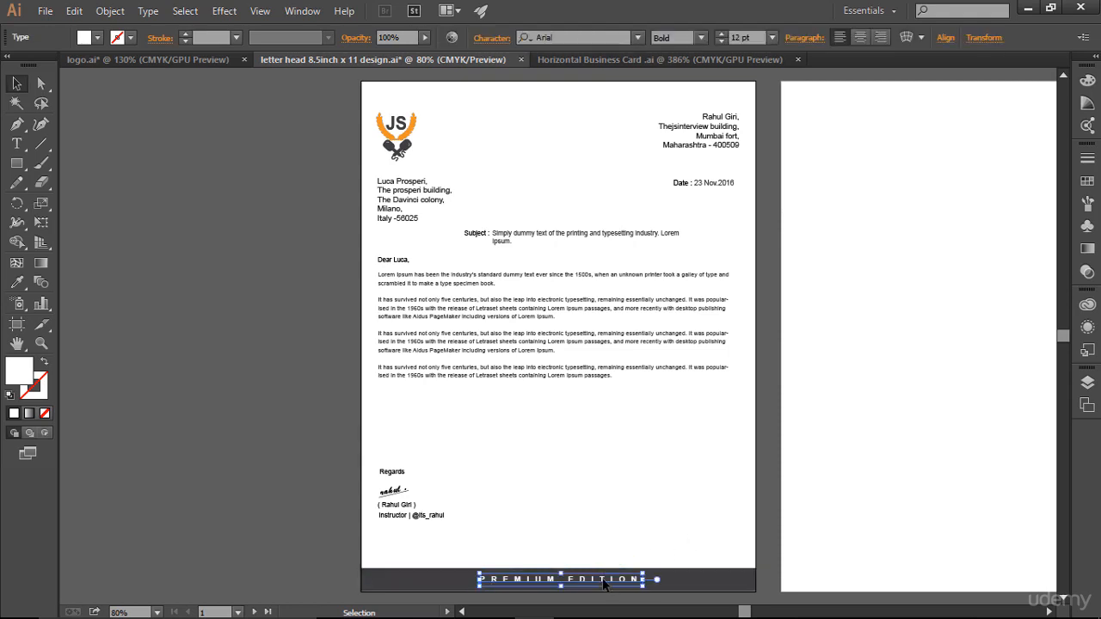
{"action": "left_click", "coordinate": [701, 38]}
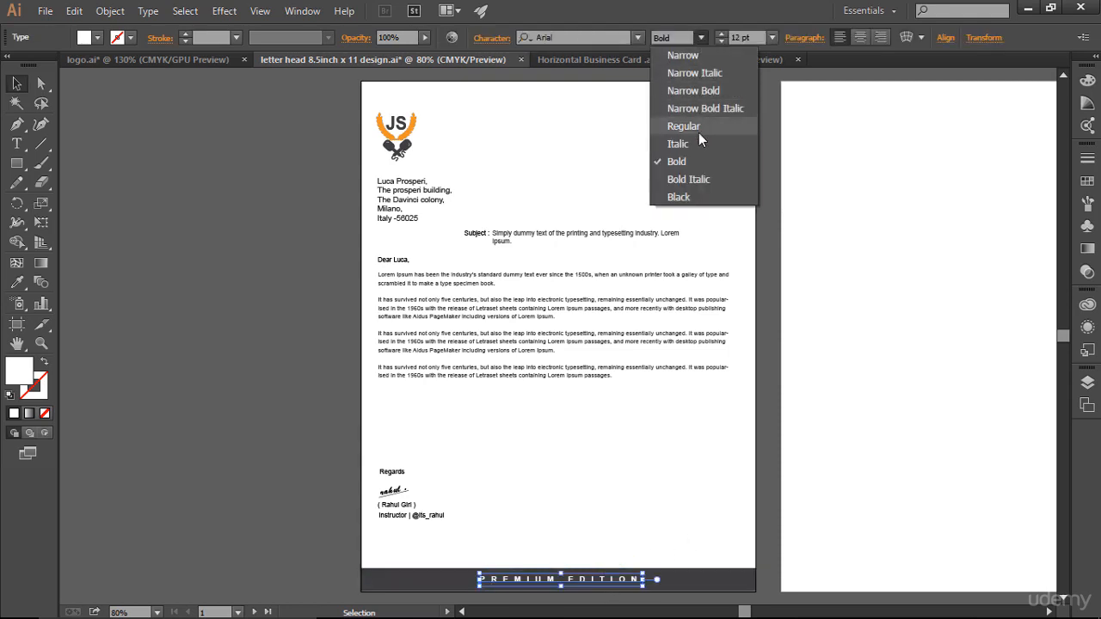
{"action": "left_click", "coordinate": [699, 129]}
{"action": "left_click", "coordinate": [506, 371]}
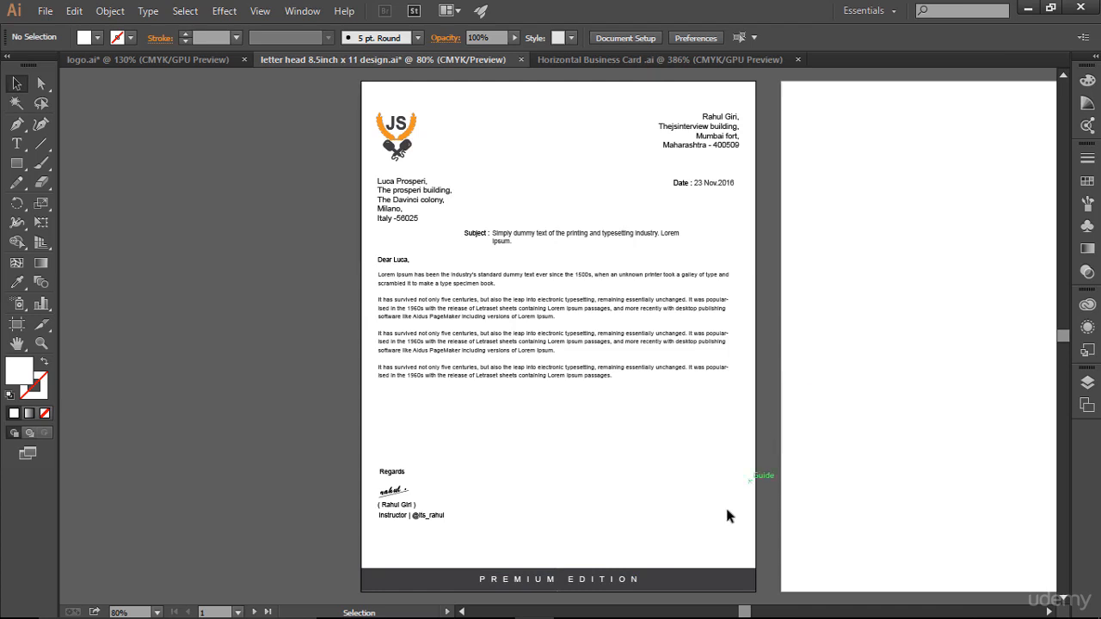
- Increase the footer text's font size to 15 pt
{"action": "left_click", "coordinate": [637, 581]}
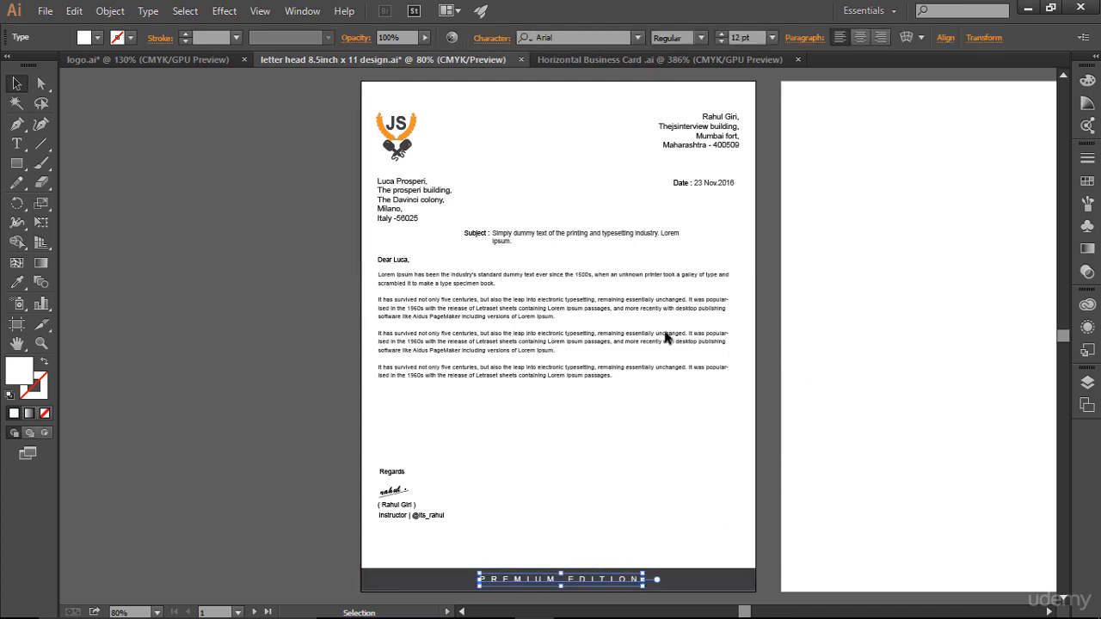
{"action": "left_click", "coordinate": [722, 33]}
{"action": "left_click", "coordinate": [722, 33]}
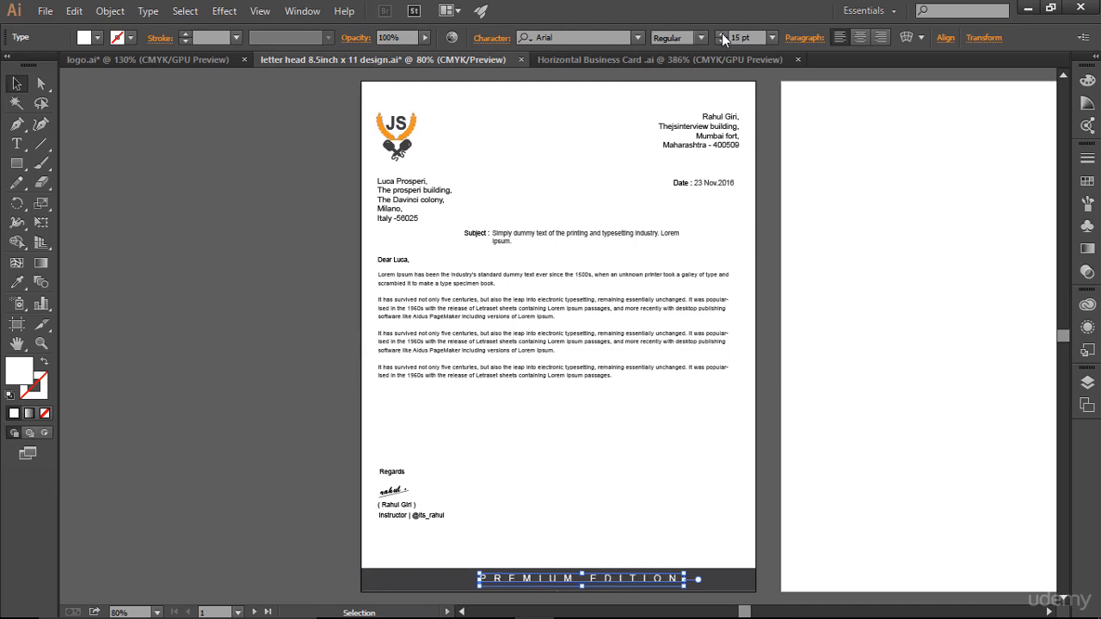
{"action": "left_click", "coordinate": [714, 454]}
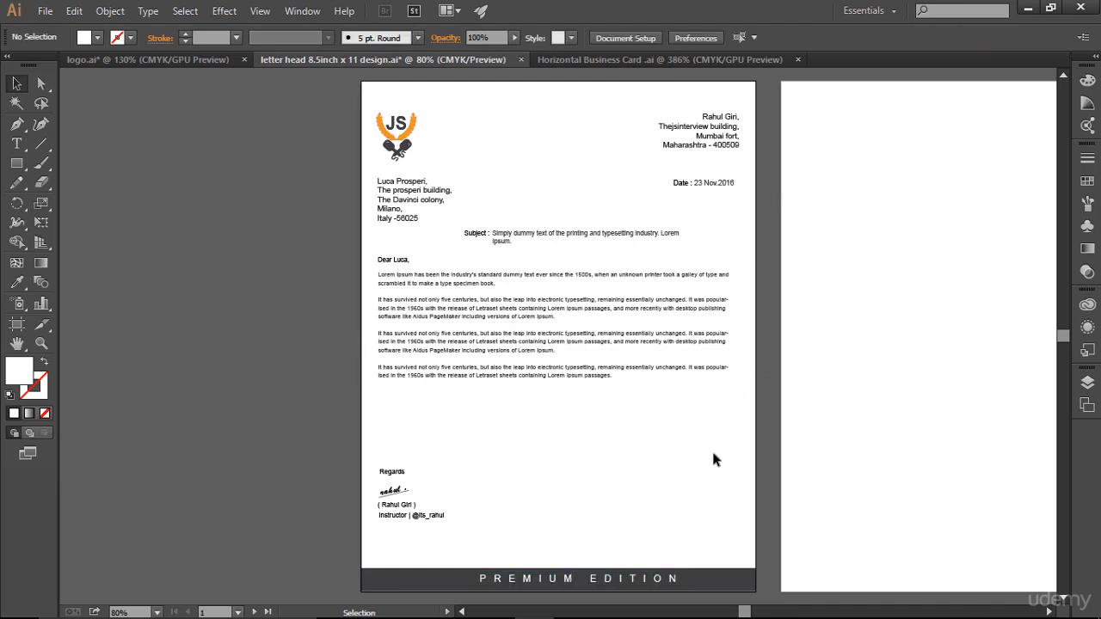
{"action": "left_click", "coordinate": [646, 582]}
{"action": "left_click", "coordinate": [656, 467]}
{"action": "scroll", "coordinate": [657, 479], "scroll_direction": "down", "scroll_amount": 1}
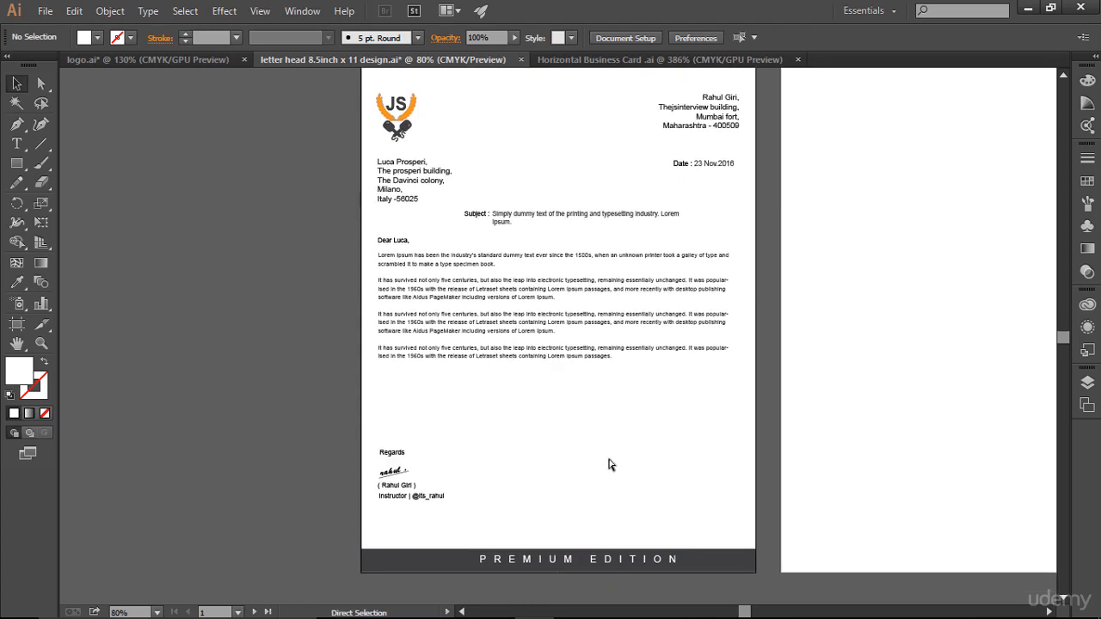
- Nudge the 15 pt PREMIUM EDITION text with arrow keys to centre it, then hide guides
{"action": "left_click_drag", "start_coordinate": [333, 513], "coordinate": [804, 449]}
{"action": "left_click", "coordinate": [587, 281]}
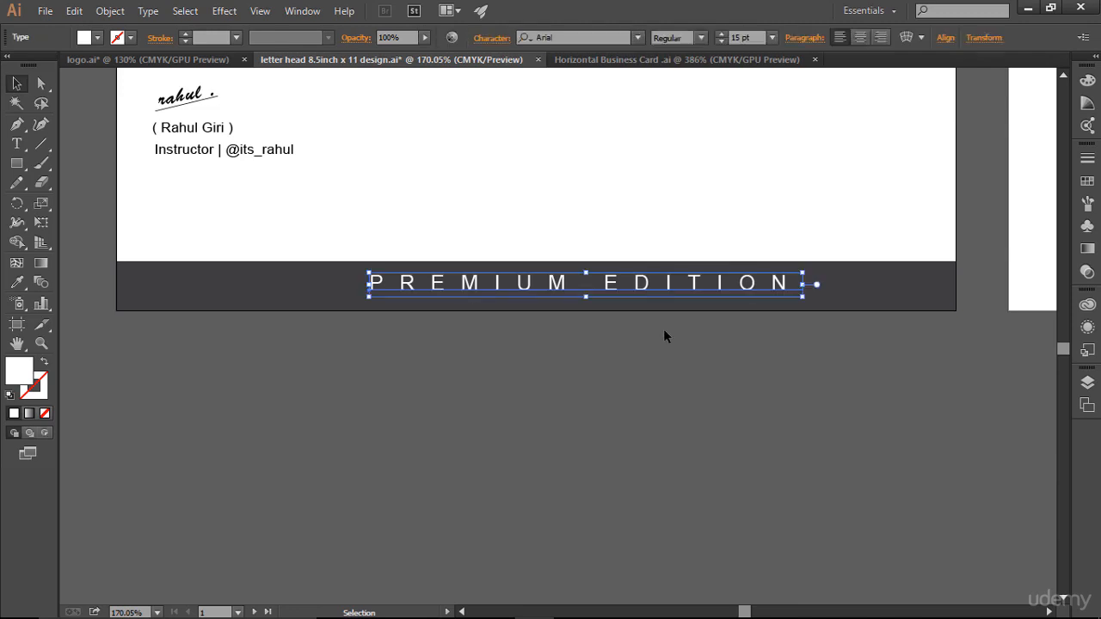
{"action": "key", "text": "ctrl+semicolon"}
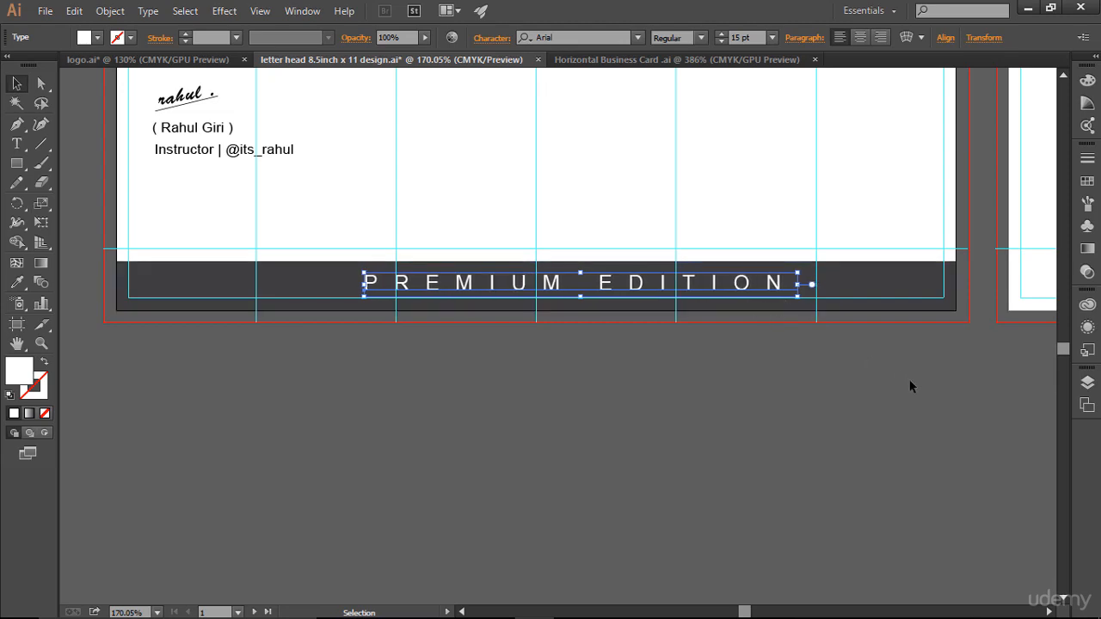
{"action": "key", "text": "Left"}
{"action": "key", "text": "Left"}
{"action": "key", "text": "Left"}
{"action": "key", "text": "Left"}
{"action": "key", "text": "Left"}
{"action": "key", "text": "Left"}
{"action": "key", "text": "Left"}
{"action": "key", "text": "Left"}
{"action": "key", "text": "Left"}
{"action": "key", "text": "Left"}
{"action": "key", "text": "Left"}
{"action": "key", "text": "Left"}
{"action": "key", "text": "Left"}
{"action": "key", "text": "Left"}
{"action": "key", "text": "Left"}
{"action": "key", "text": "Left"}
{"action": "key", "text": "Left"}
{"action": "key", "text": "Left"}
{"action": "key", "text": "Left"}
{"action": "key", "text": "Left"}
{"action": "key", "text": "Left"}
{"action": "key", "text": "Left"}
{"action": "key", "text": "Left"}
{"action": "key", "text": "Left"}
{"action": "key", "text": "Left"}
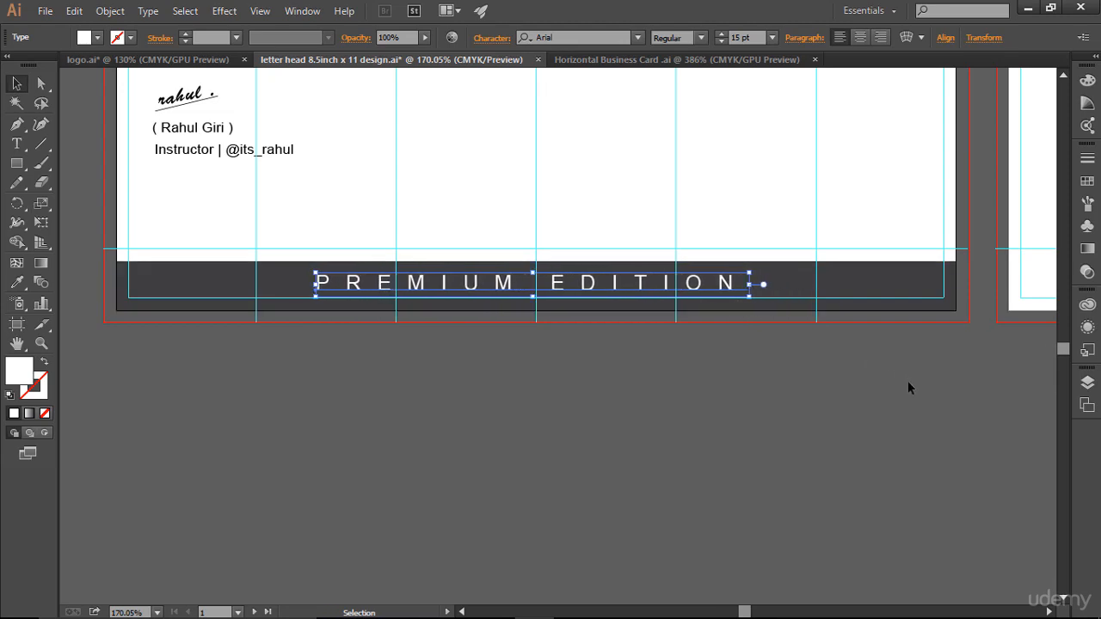
{"action": "key", "text": "Right"}
{"action": "key", "text": "Right"}
{"action": "key", "text": "Right"}
{"action": "key", "text": "Right"}
{"action": "key", "text": "Right"}
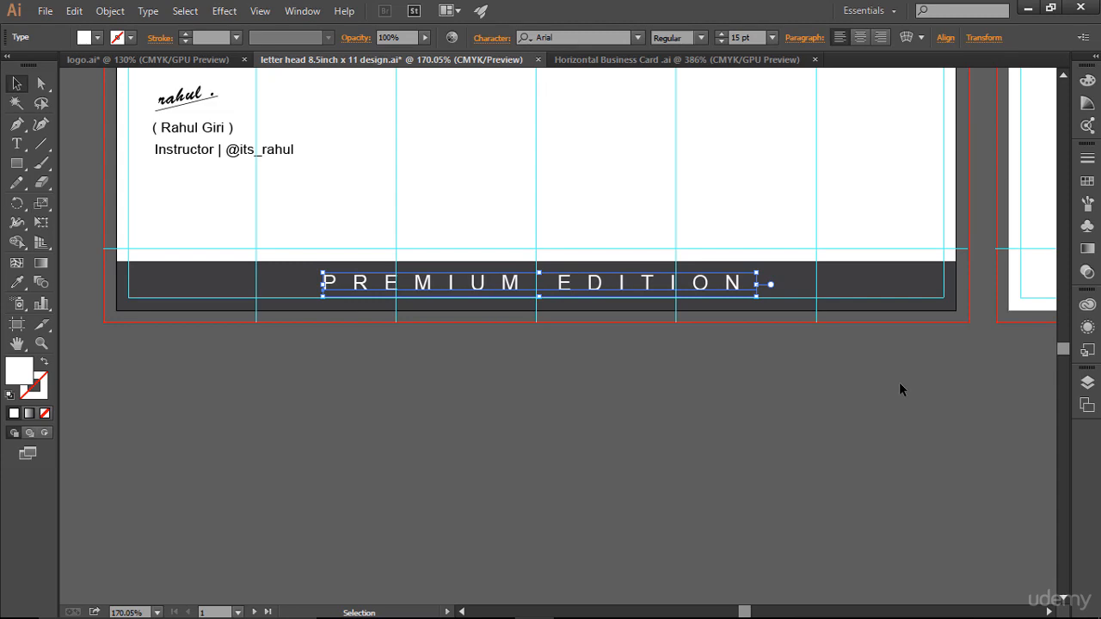
{"action": "left_click", "coordinate": [900, 383]}
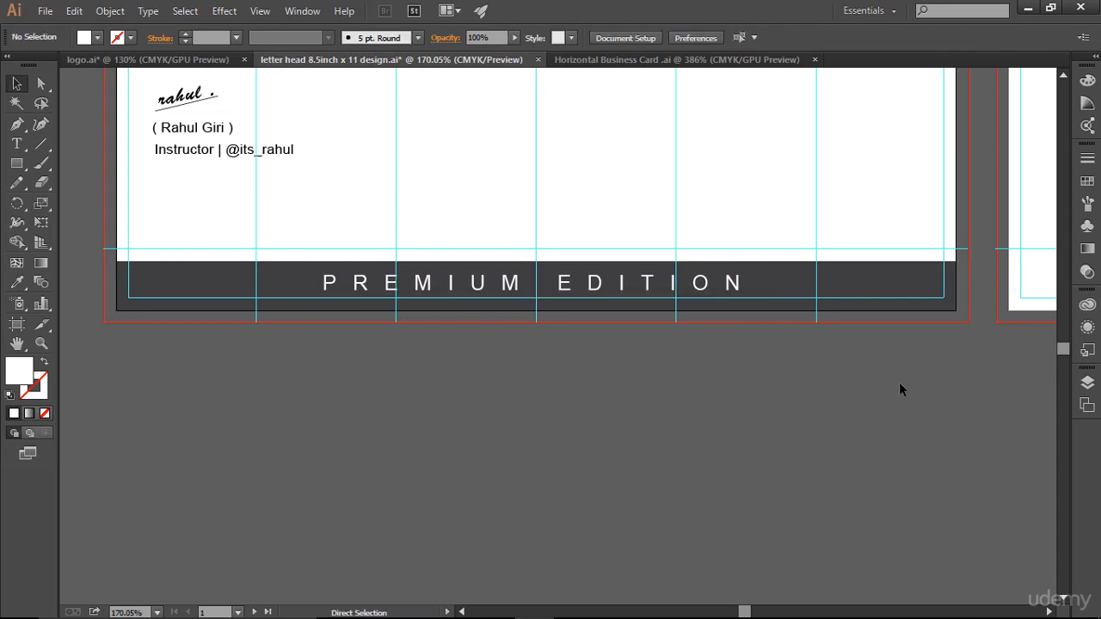
{"action": "key", "text": "ctrl+semicolon"}
{"action": "scroll", "coordinate": [900, 384], "scroll_direction": "up", "scroll_amount": 3}
{"action": "scroll", "coordinate": [900, 390], "scroll_direction": "up", "scroll_amount": 2}
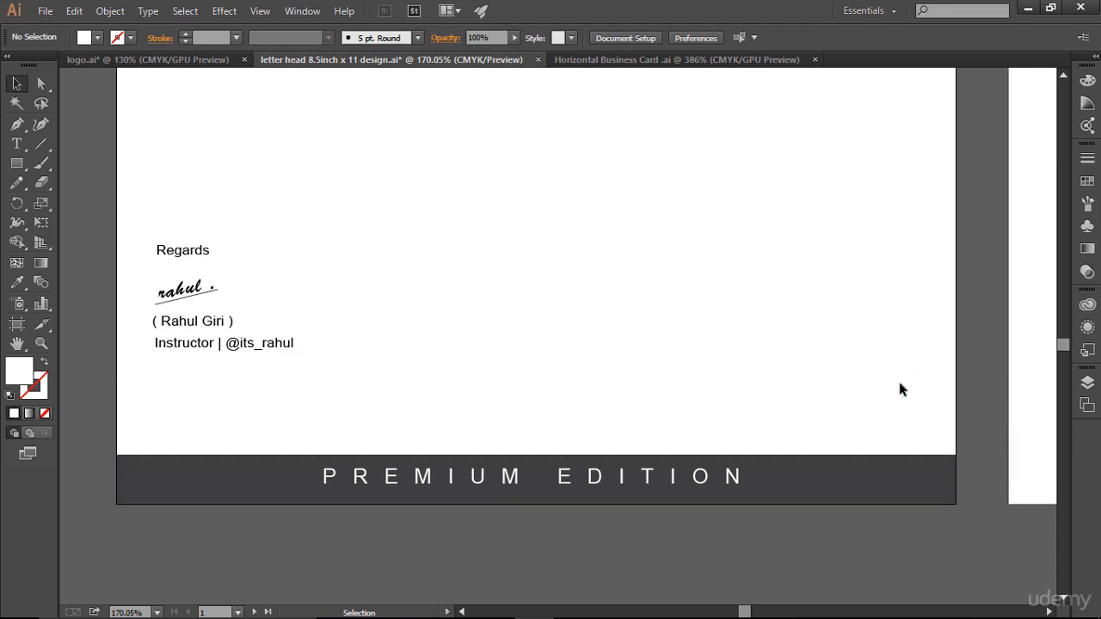
{"action": "key", "text": "ctrl+0"}
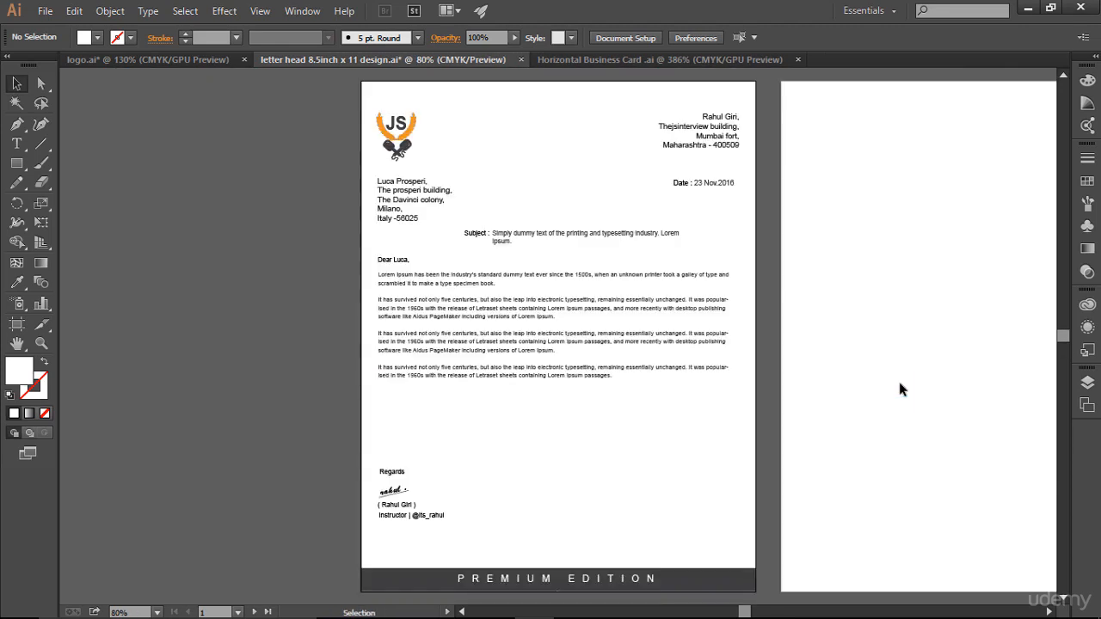
{"action": "left_click", "coordinate": [641, 580]}
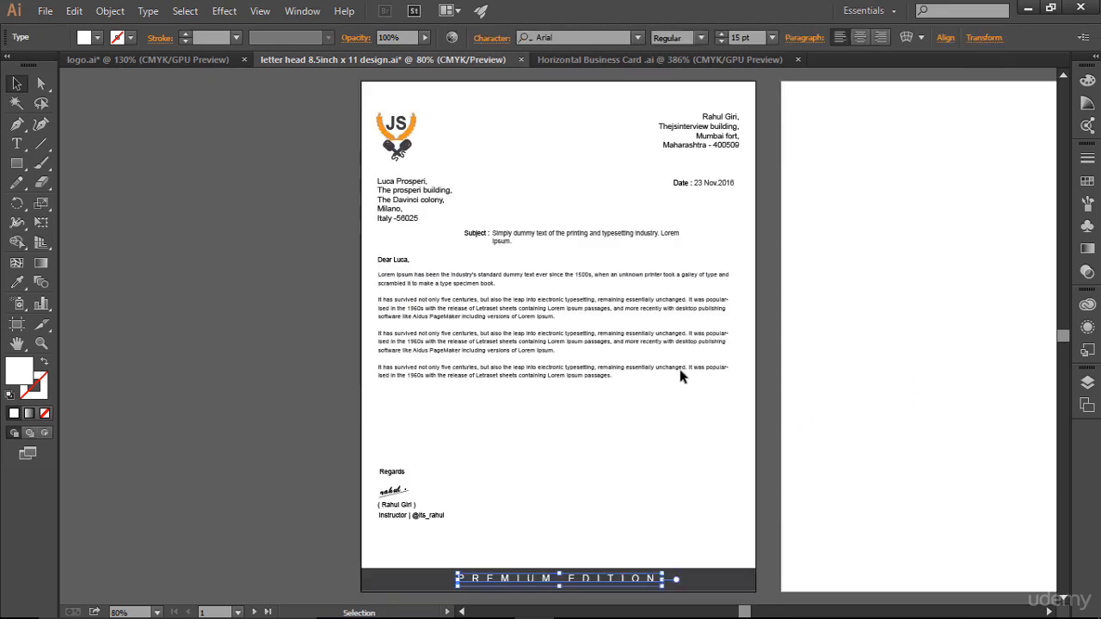
{"action": "left_click", "coordinate": [664, 443]}
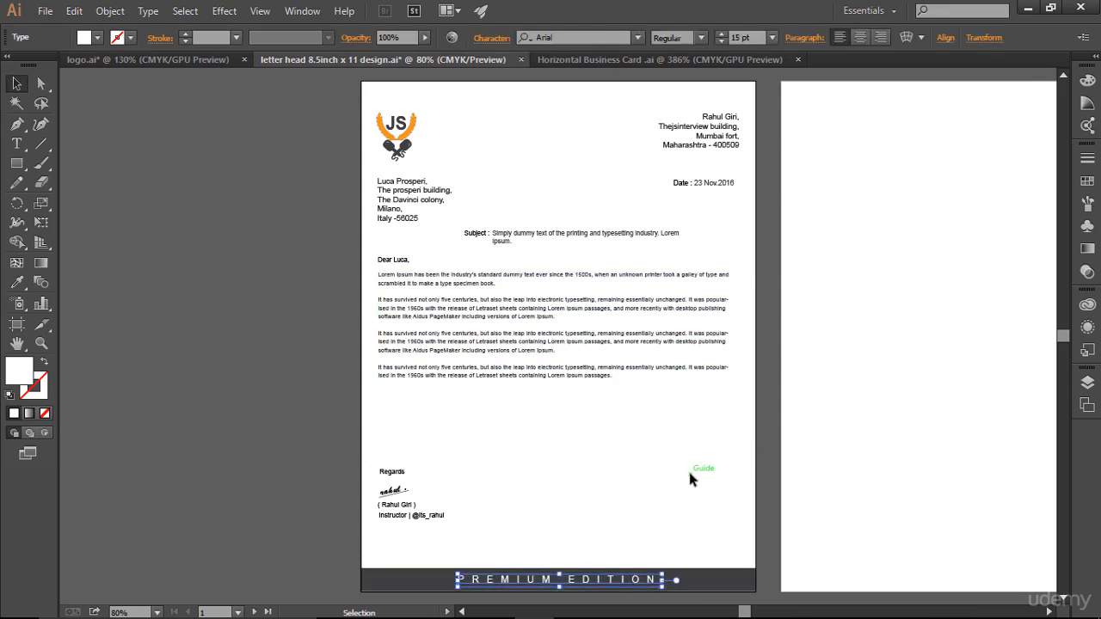
{"action": "left_click", "coordinate": [695, 469]}
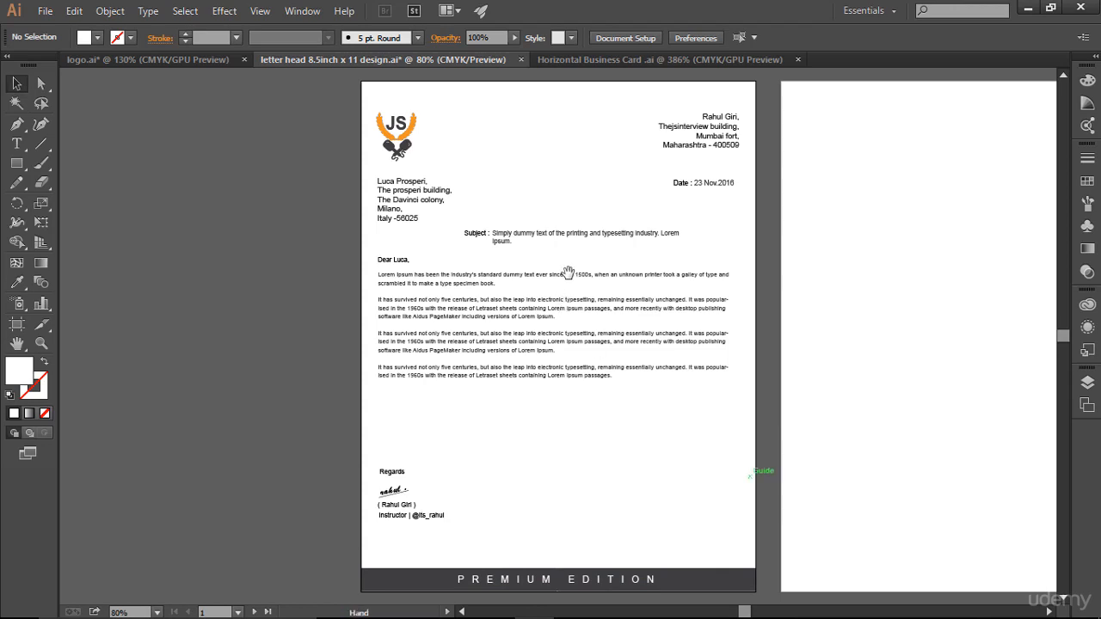
{"action": "left_click_drag", "start_coordinate": [568, 273], "coordinate": [452, 271]}
{"action": "scroll", "coordinate": [453, 275], "scroll_direction": "up", "scroll_amount": 4}
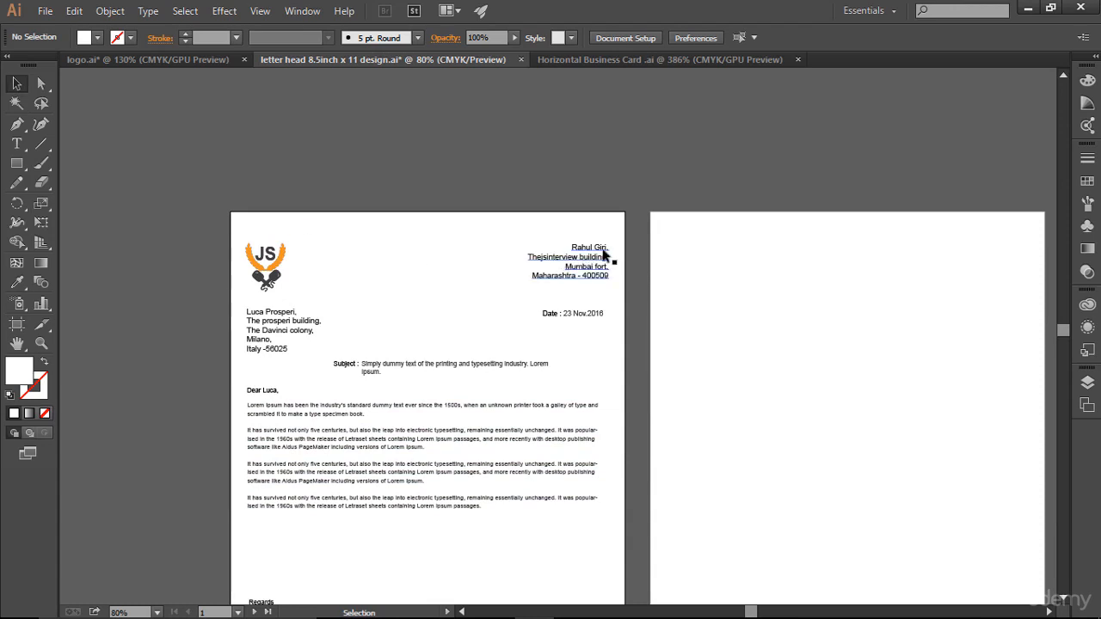
{"action": "scroll", "coordinate": [586, 487], "scroll_direction": "down", "scroll_amount": 6}
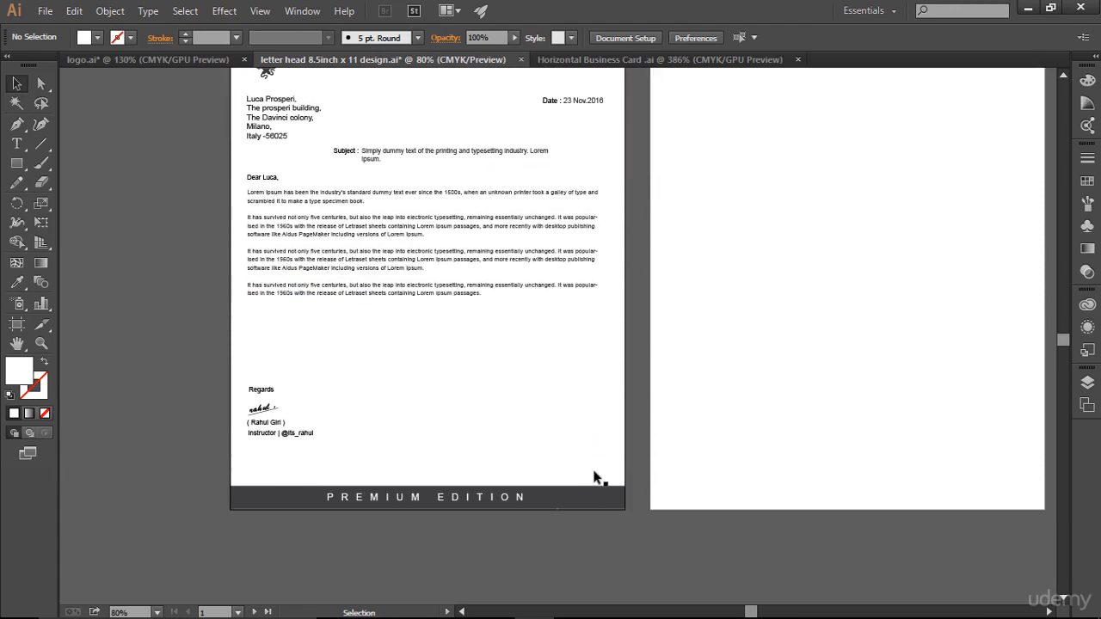
{"action": "scroll", "coordinate": [590, 486], "scroll_direction": "up", "scroll_amount": 7}
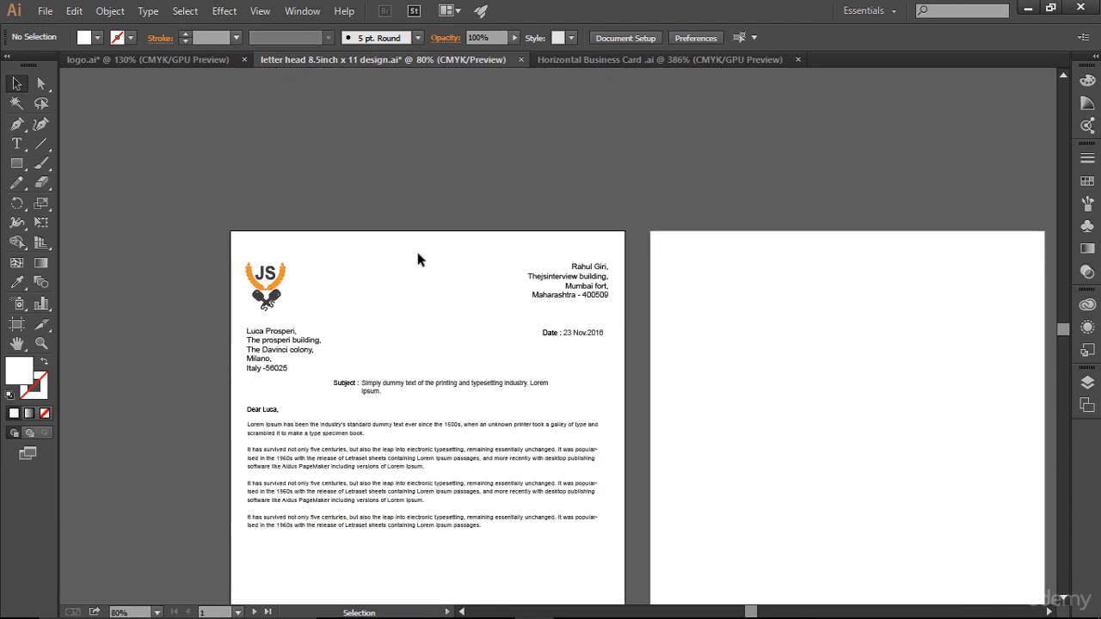
{"action": "key", "text": "a"}
{"action": "key", "text": "z"}
- Draw a thin rectangle along the first page's top edge and fill it dark grey
{"action": "left_click", "coordinate": [637, 374]}
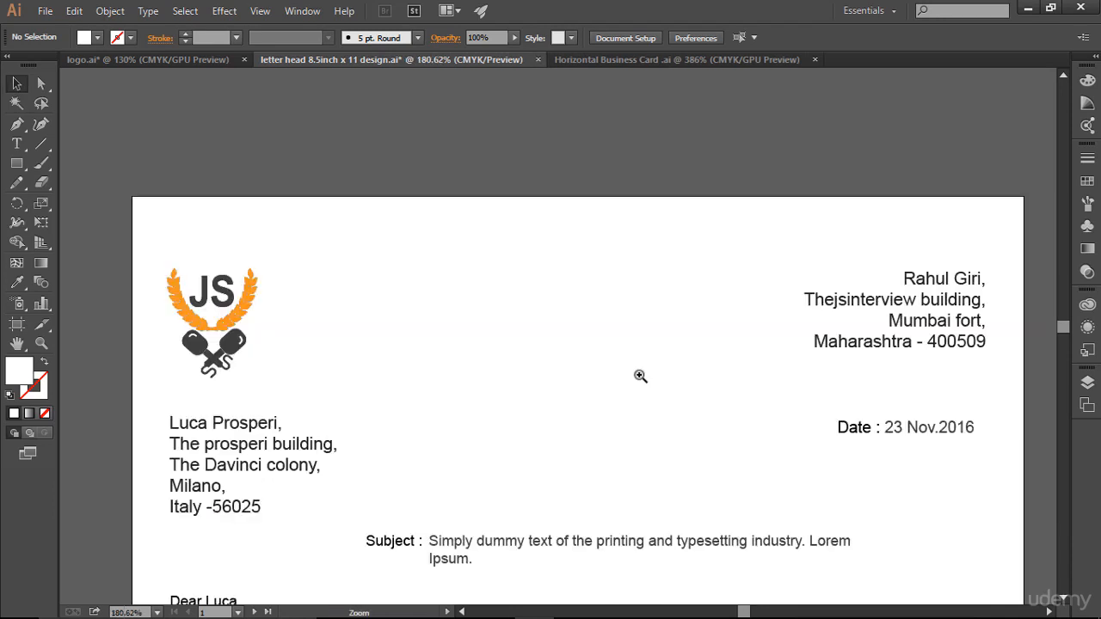
{"action": "key", "text": "ctrl+semicolon"}
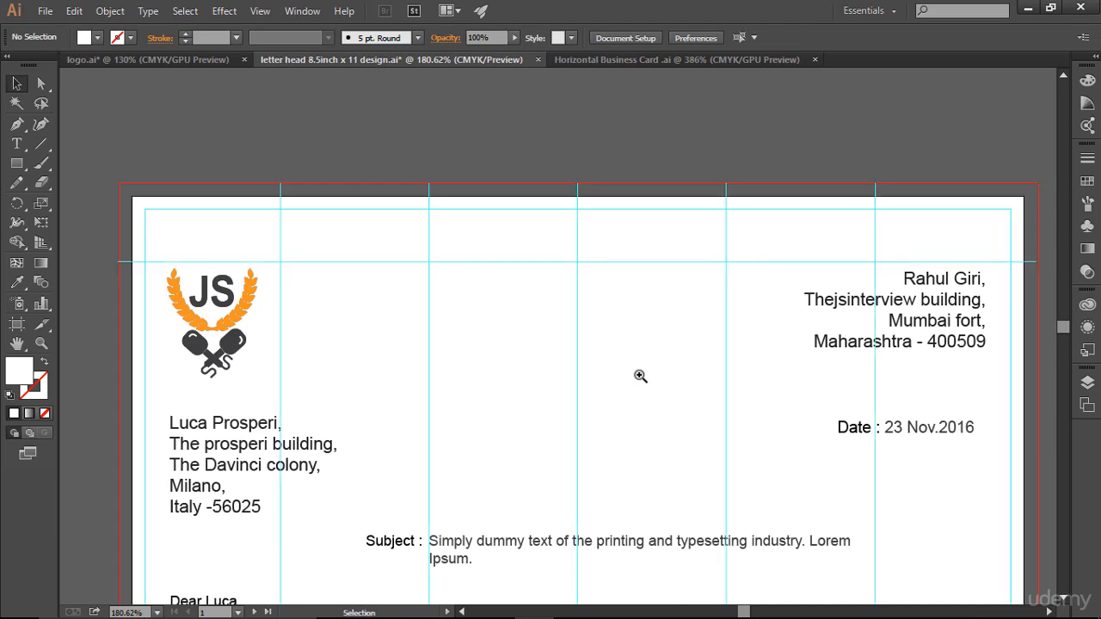
{"action": "left_click_drag", "start_coordinate": [16, 162], "coordinate": [77, 164]}
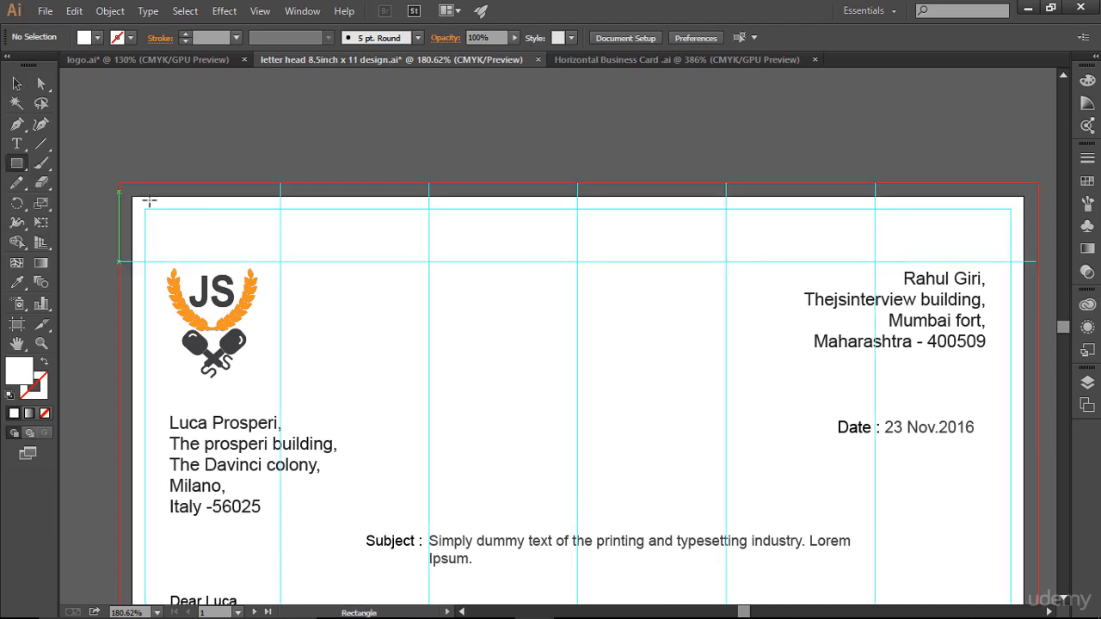
{"action": "left_click_drag", "start_coordinate": [131, 197], "coordinate": [1024, 209]}
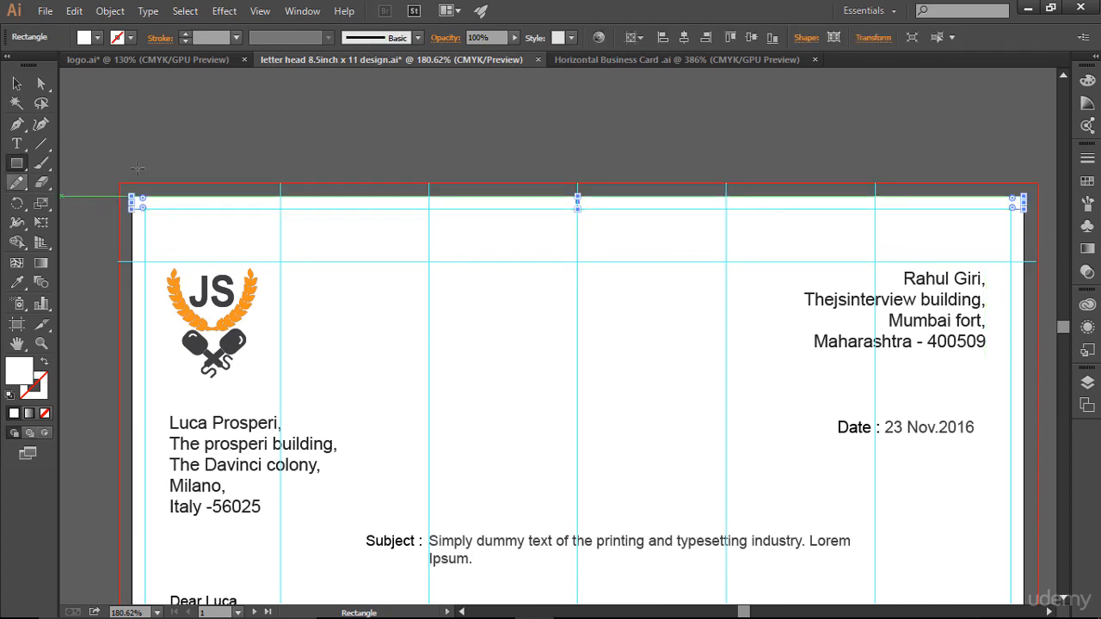
{"action": "left_click", "coordinate": [1088, 182]}
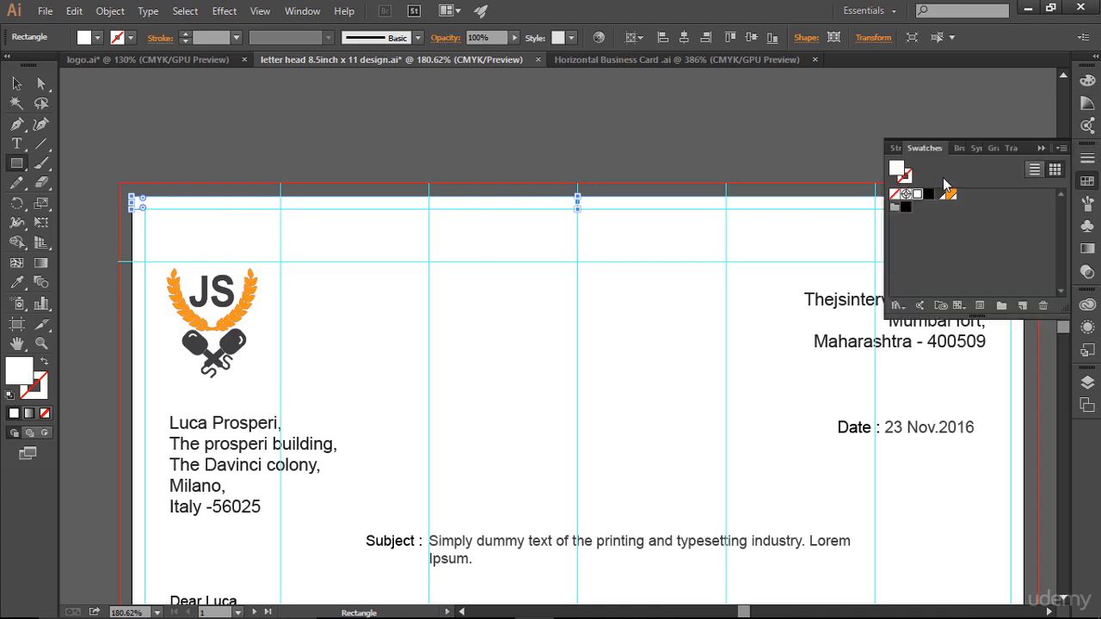
{"action": "left_click", "coordinate": [939, 194]}
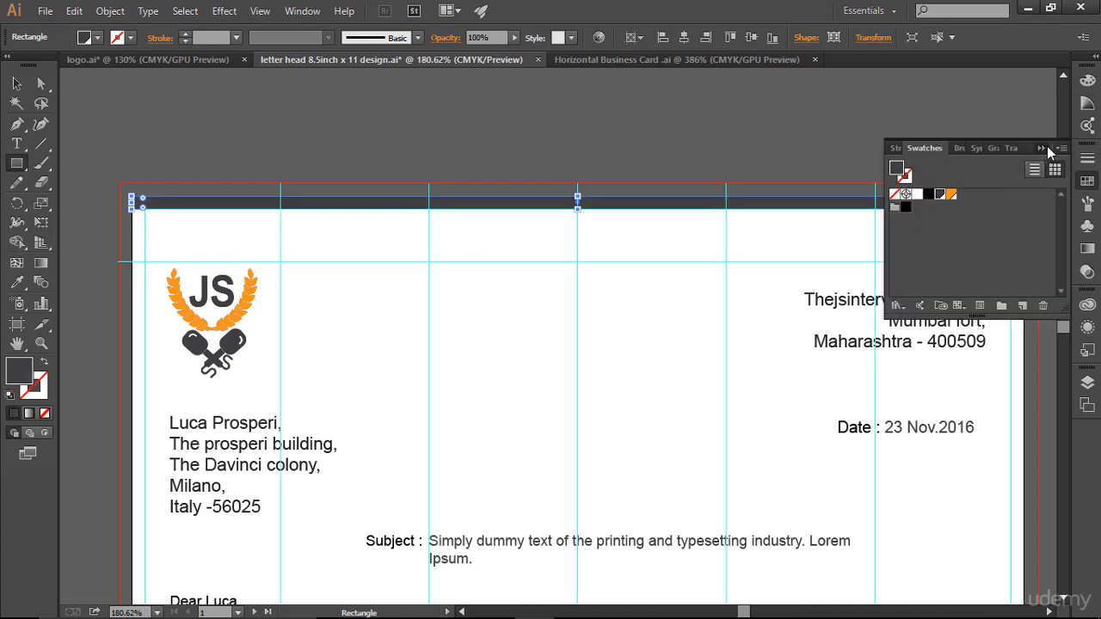
{"action": "left_click", "coordinate": [1041, 148]}
{"action": "key", "text": "v"}
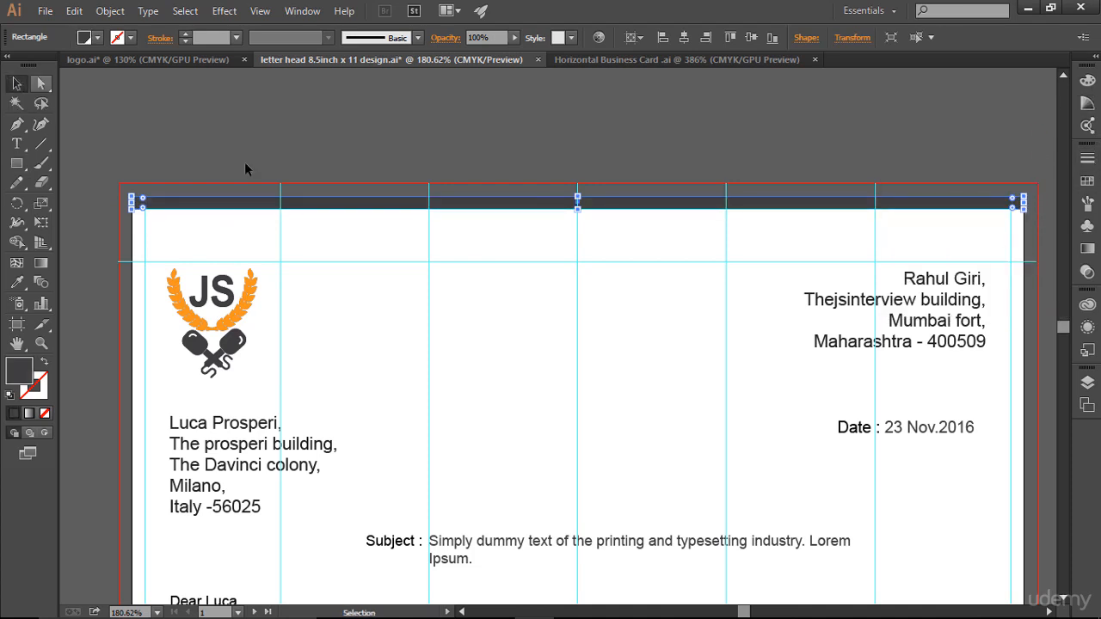
{"action": "left_click", "coordinate": [402, 138]}
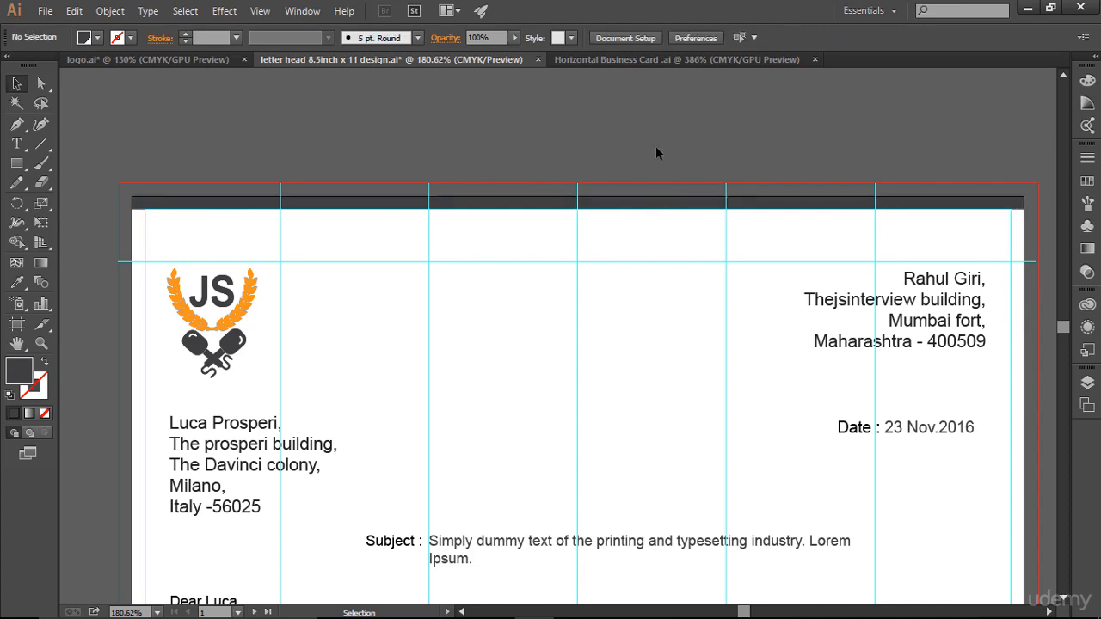
{"action": "key", "text": "ctrl+0"}
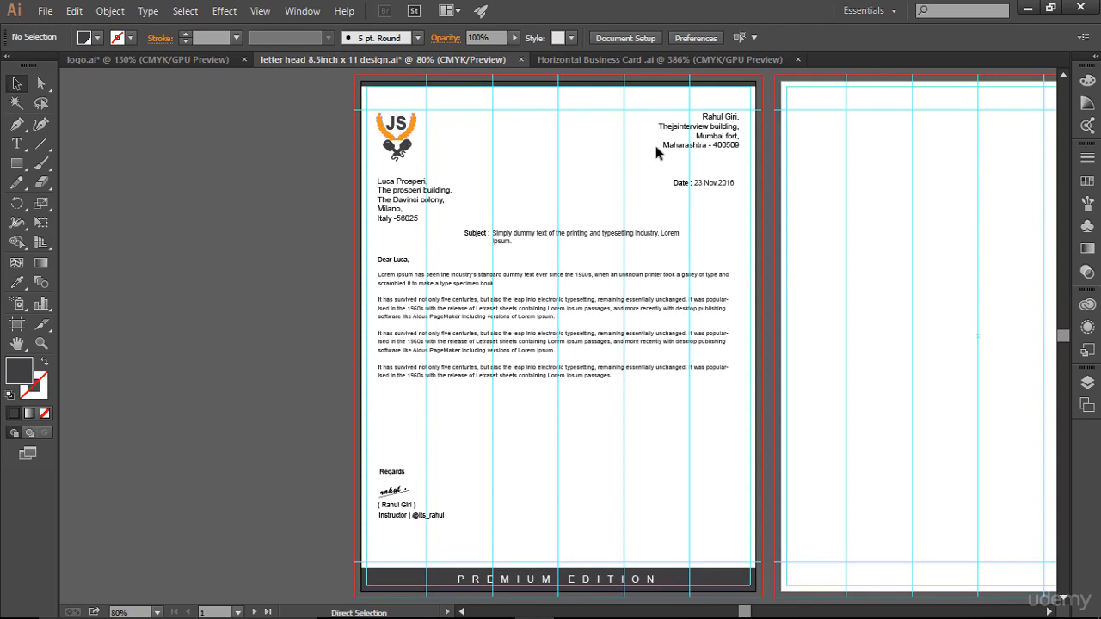
{"action": "key", "text": "ctrl+semicolon"}
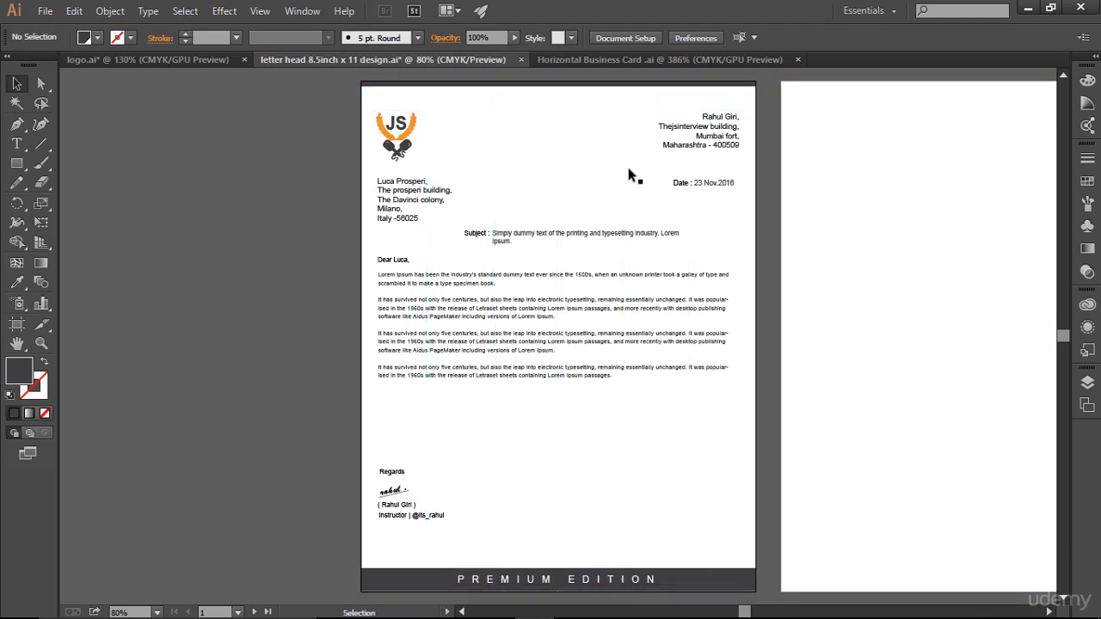
{"action": "left_click_drag", "start_coordinate": [610, 182], "coordinate": [455, 185]}
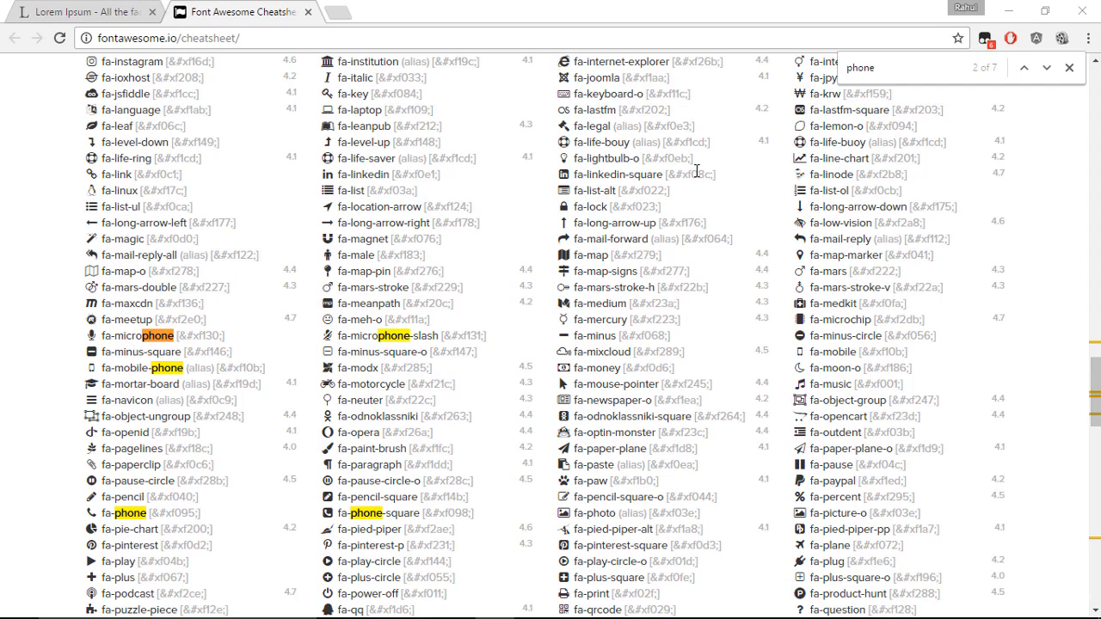
- Copy the fa-phone icon glyph from the Font Awesome cheatsheet
{"action": "scroll", "coordinate": [240, 336], "scroll_direction": "down", "scroll_amount": 2}
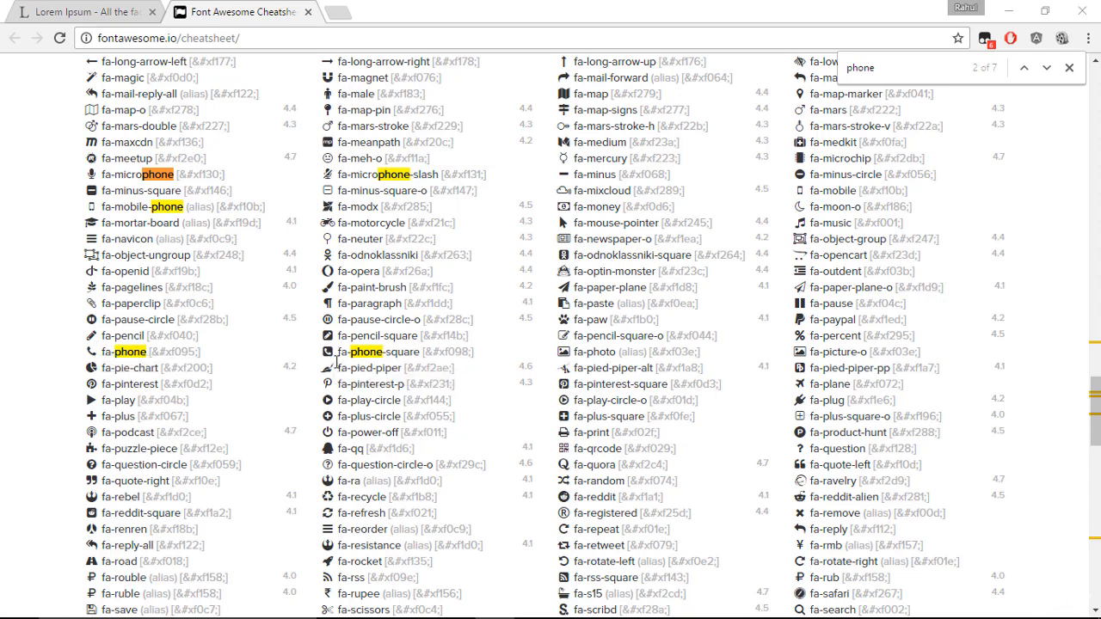
{"action": "left_click_drag", "start_coordinate": [98, 351], "coordinate": [87, 354]}
{"action": "right_click", "coordinate": [87, 354]}
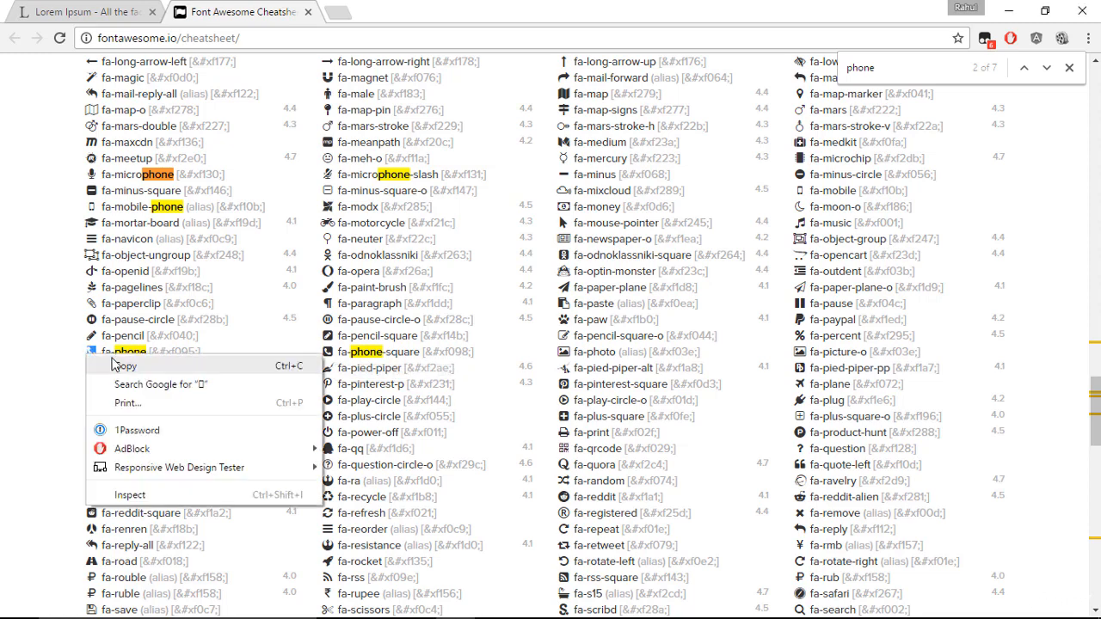
{"action": "left_click", "coordinate": [112, 361]}
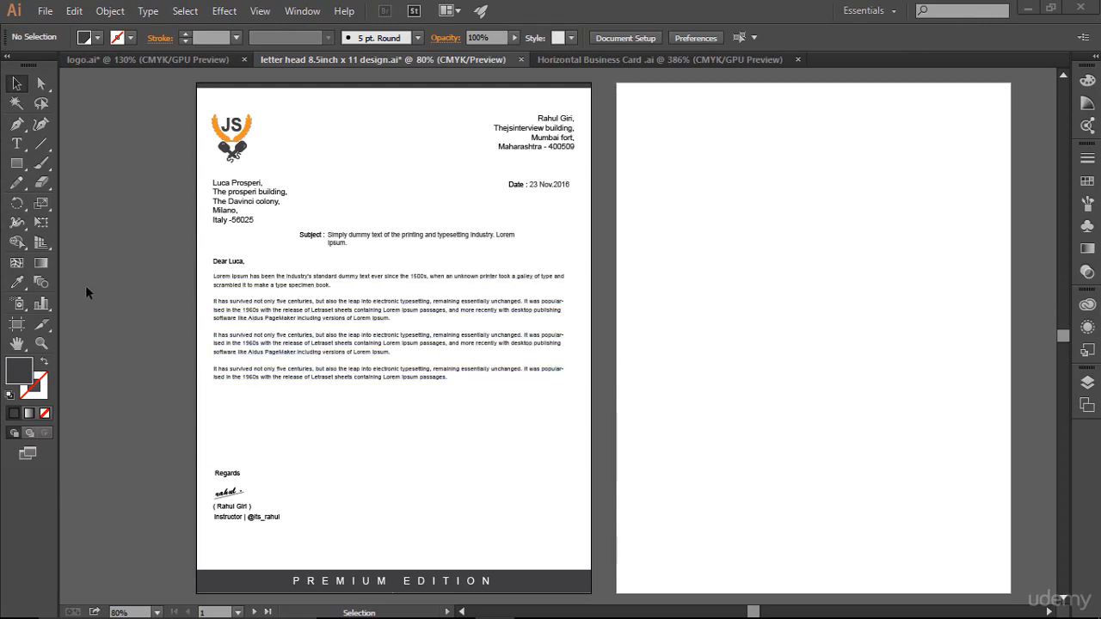
- Paste the phone glyph on a new text line above the footer and set it to FontAwesome
{"action": "scroll", "coordinate": [435, 477], "scroll_direction": "down", "scroll_amount": 3}
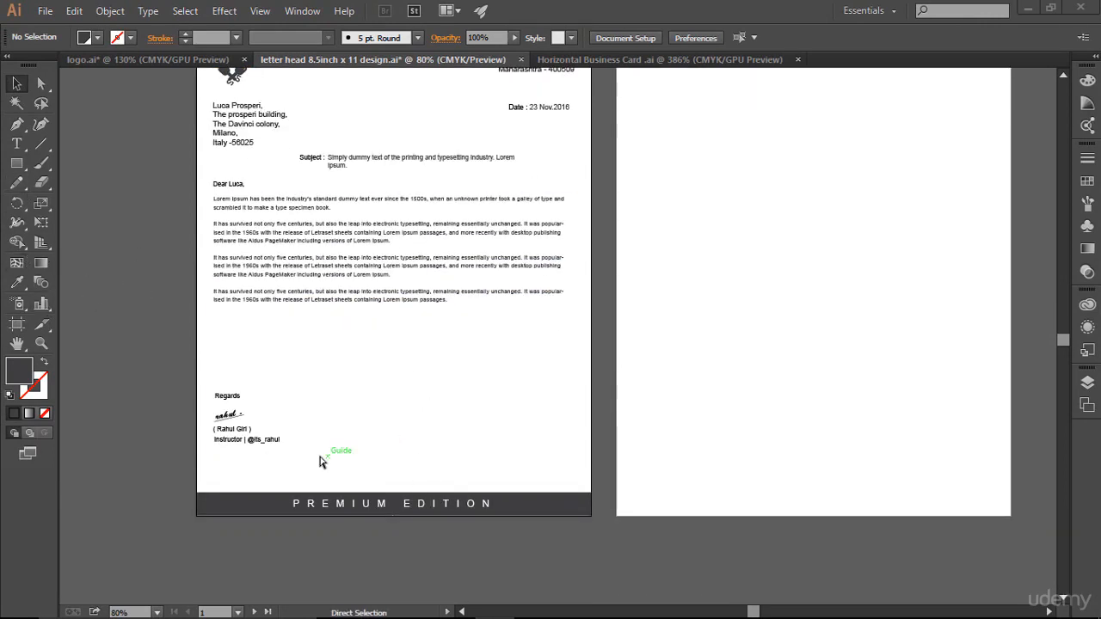
{"action": "key", "text": "ctrl+space"}
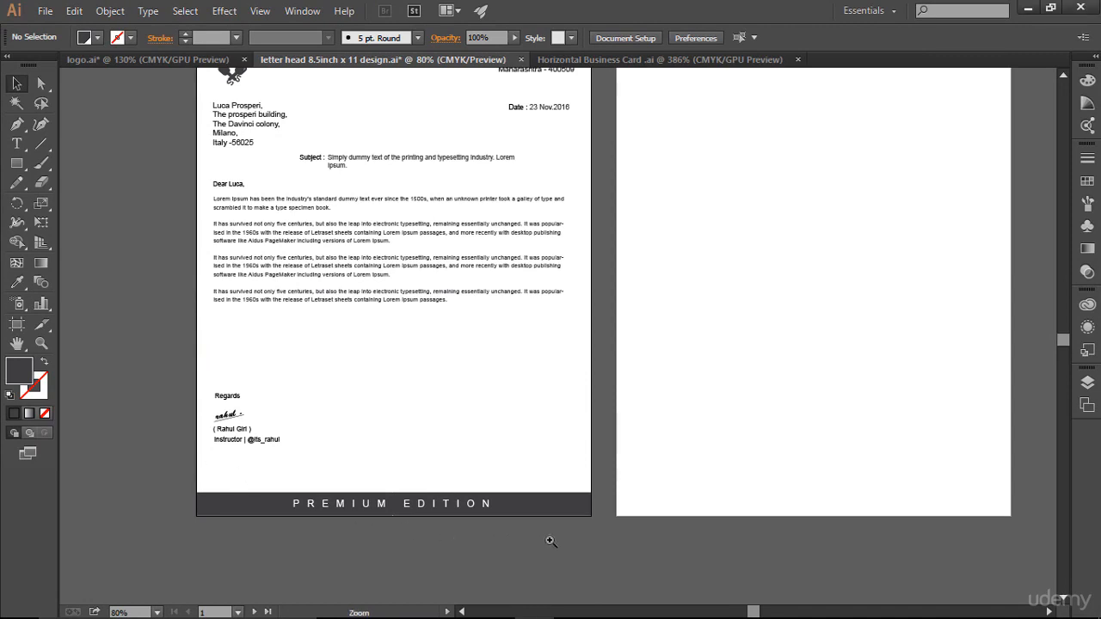
{"action": "left_click_drag", "start_coordinate": [192, 462], "coordinate": [604, 551]}
{"action": "scroll", "coordinate": [315, 332], "scroll_direction": "up", "scroll_amount": 3}
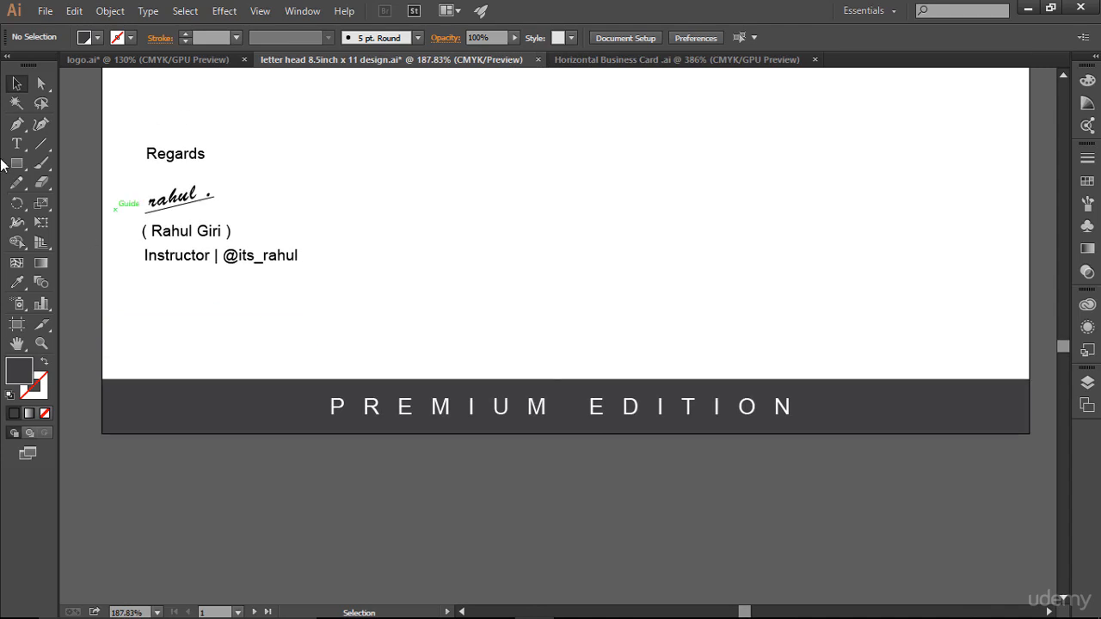
{"action": "left_click", "coordinate": [17, 143]}
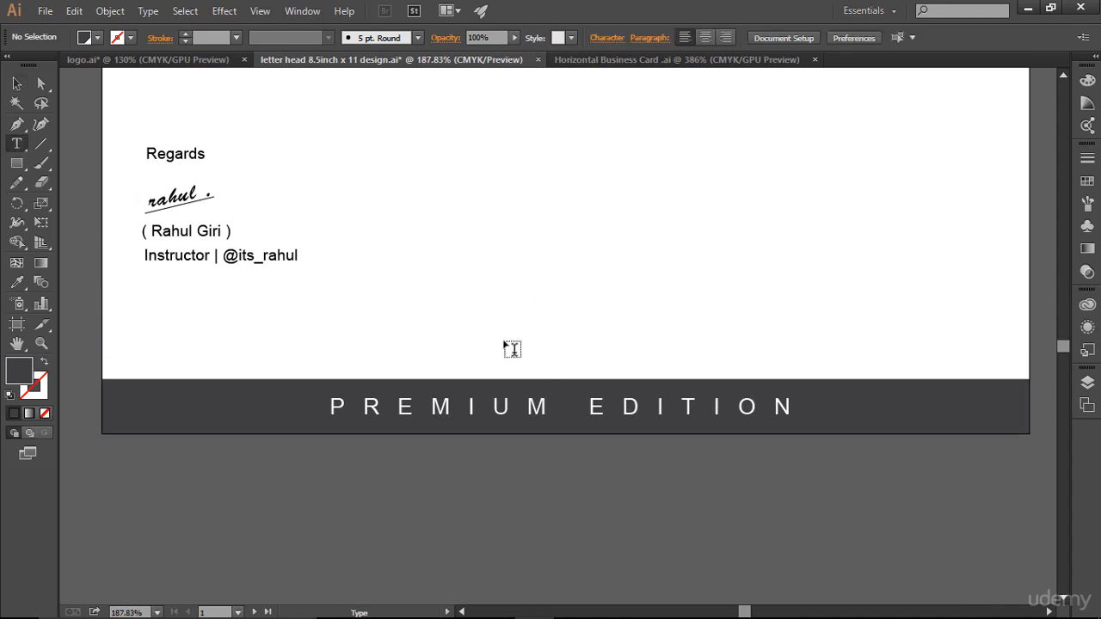
{"action": "key", "text": "ctrl+semicolon"}
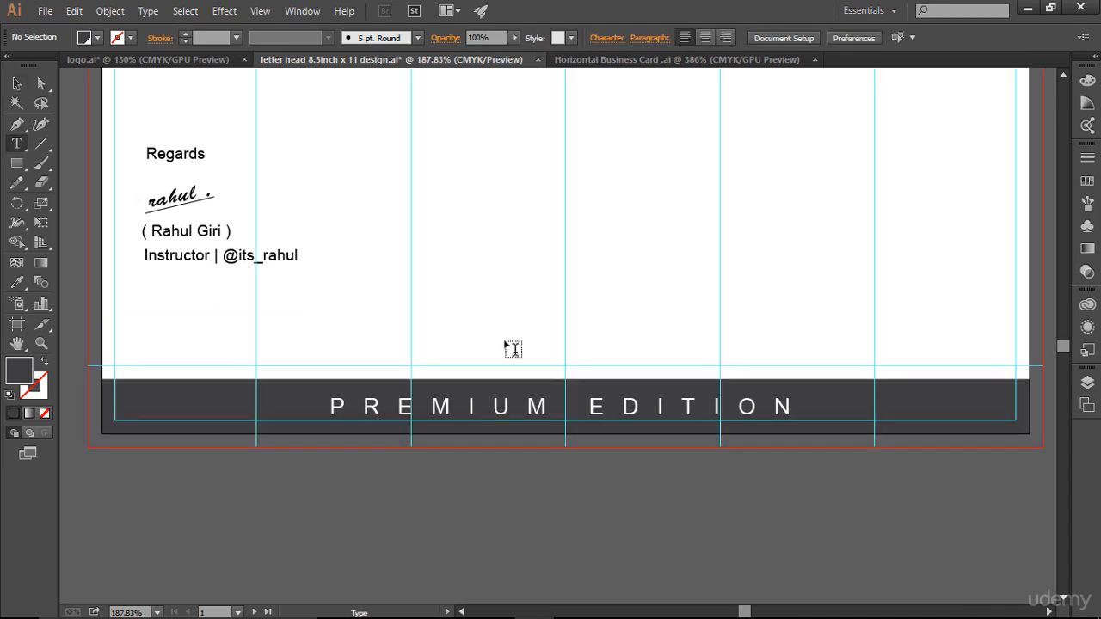
{"action": "left_click", "coordinate": [574, 352]}
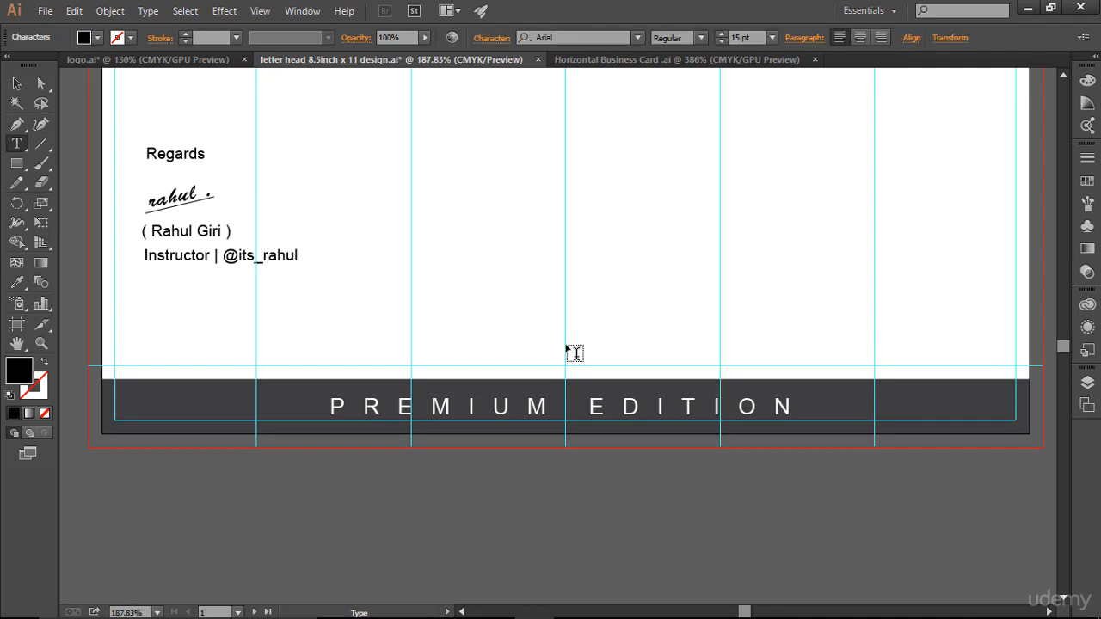
{"action": "key", "text": "ctrl+v"}
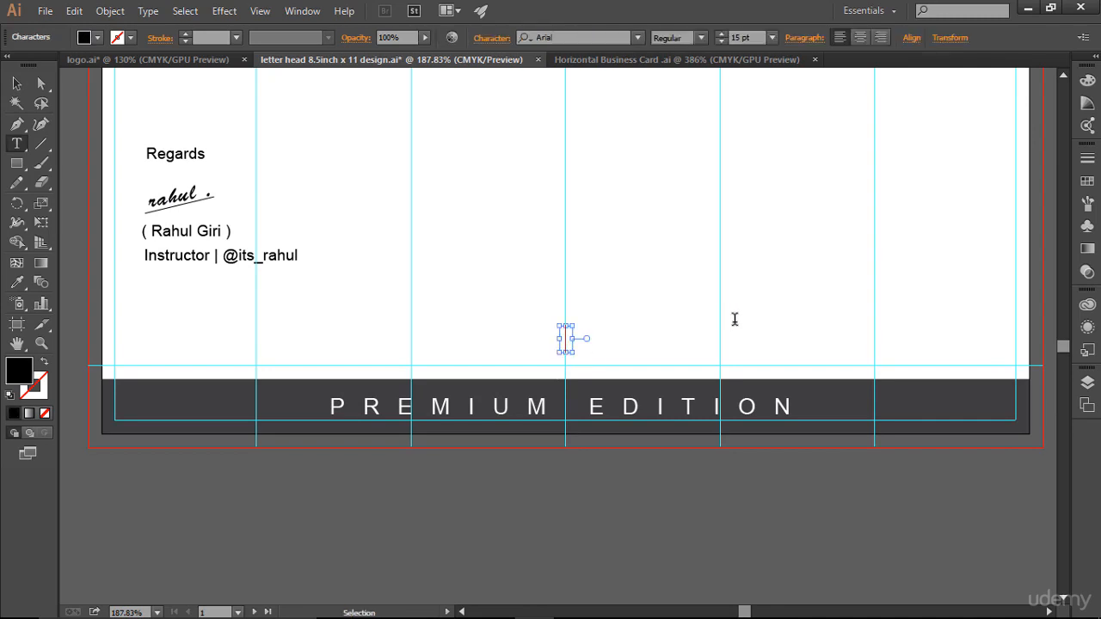
{"action": "key", "text": "ctrl+a"}
{"action": "left_click", "coordinate": [595, 37]}
{"action": "type", "text": "font"}
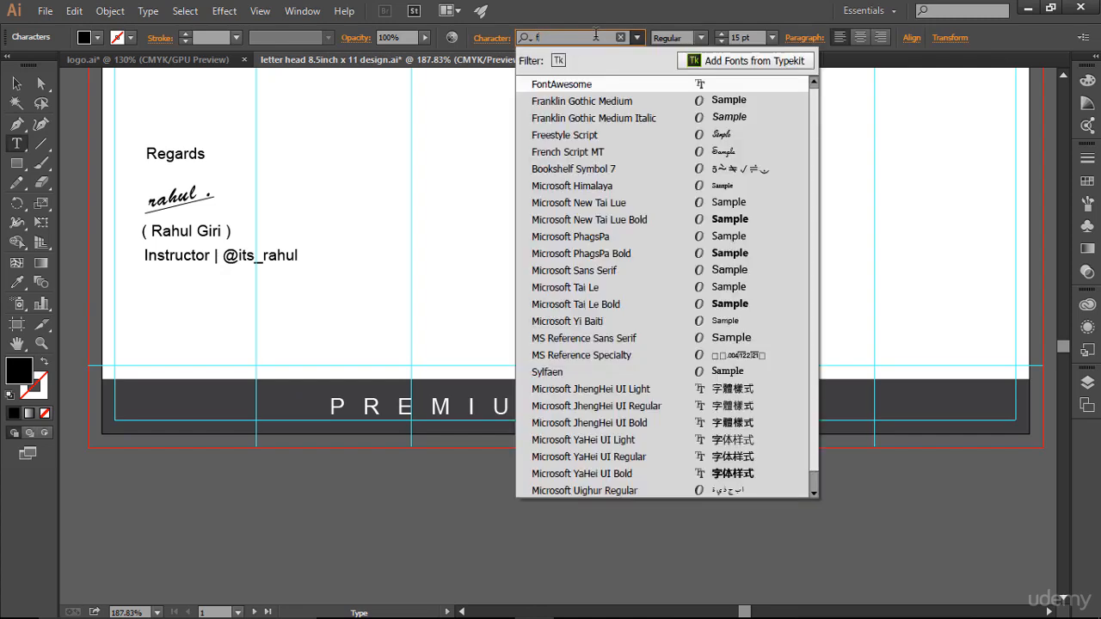
{"action": "left_click", "coordinate": [620, 83]}
{"action": "key", "text": "Escape"}
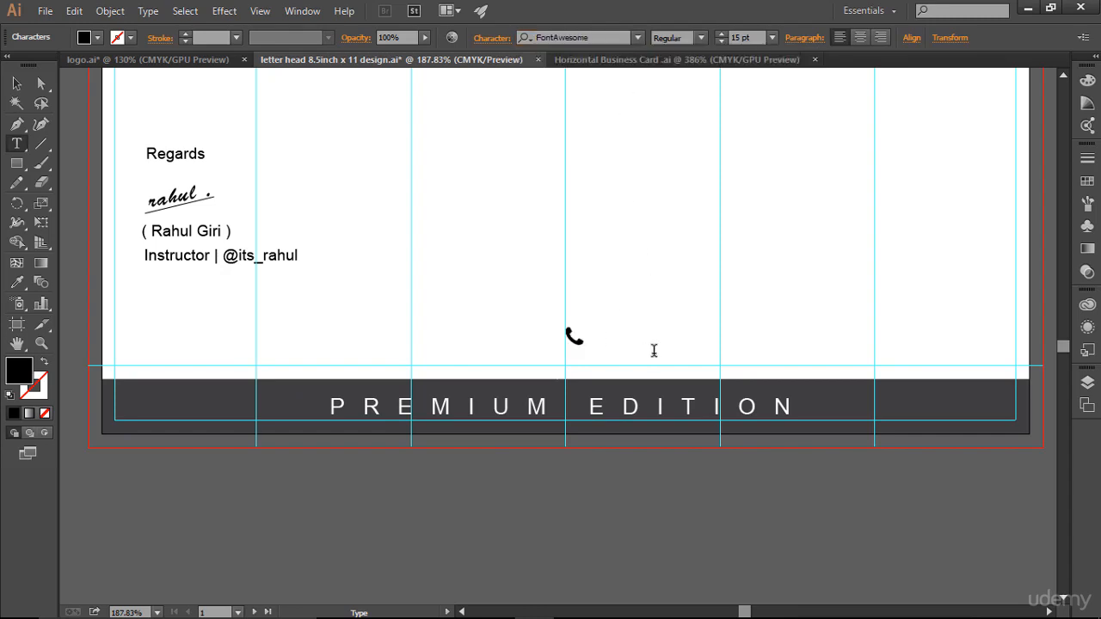
- Type the sample phone number after the phone icon
{"action": "key", "text": "BackSpace"}
{"action": "key", "text": "ctrl+z"}
{"action": "type", "text": "(  )"}
{"action": "type", "text": "555"}
{"action": "key", "text": "Right"}
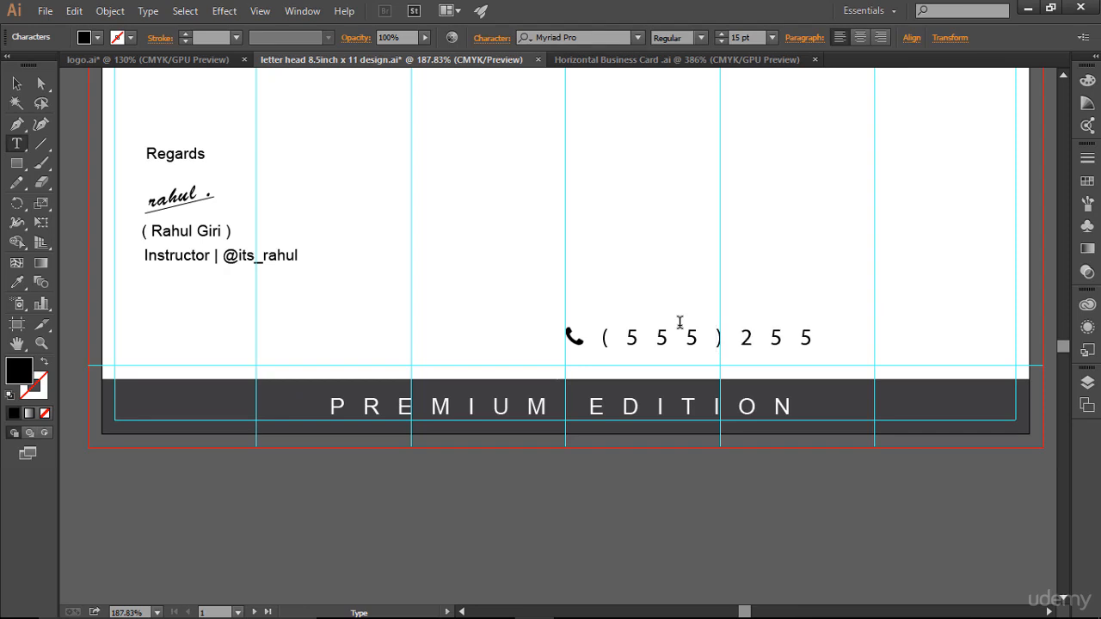
{"action": "type", "text": "255 3562"}
- Enlarge the phone icon to 16 pt
{"action": "left_click_drag", "start_coordinate": [592, 341], "coordinate": [565, 340]}
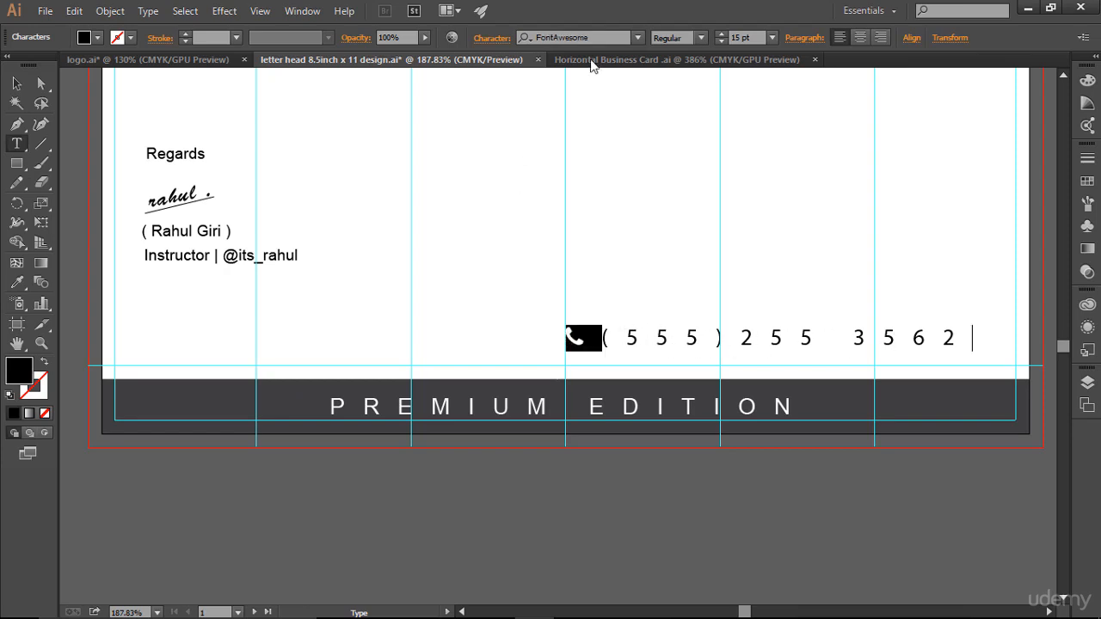
{"action": "left_click", "coordinate": [725, 37]}
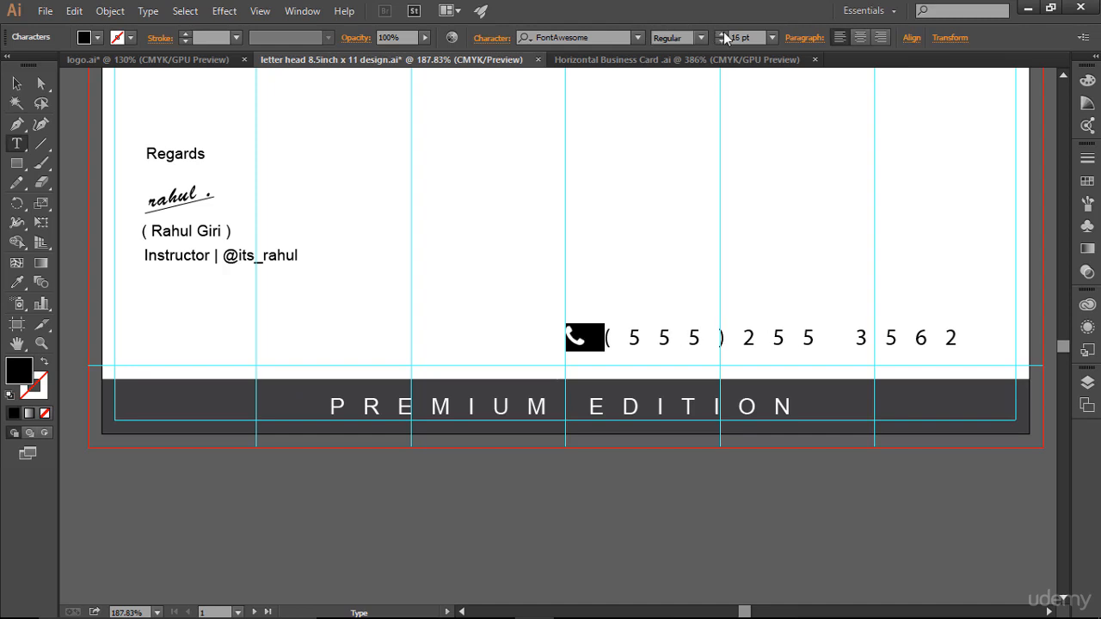
{"action": "left_click", "coordinate": [621, 340]}
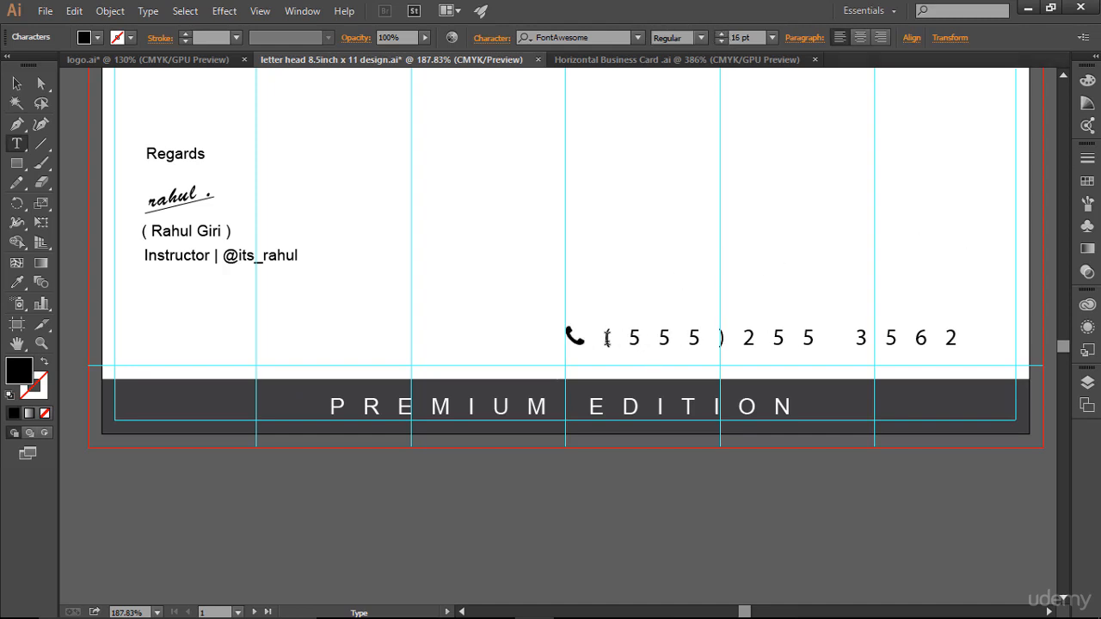
{"action": "left_click_drag", "start_coordinate": [605, 338], "coordinate": [953, 332]}
{"action": "left_click", "coordinate": [834, 336]}
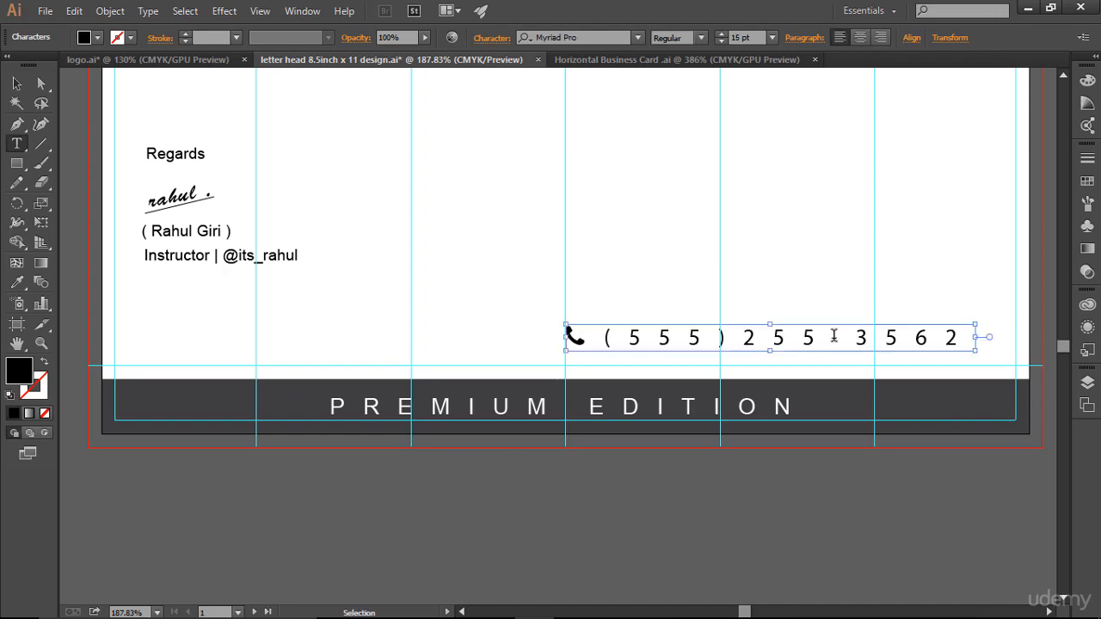
- Set the letter-spacing of the whole phone line to 0
{"action": "key", "text": "ctrl+a"}
{"action": "left_click", "coordinate": [425, 40]}
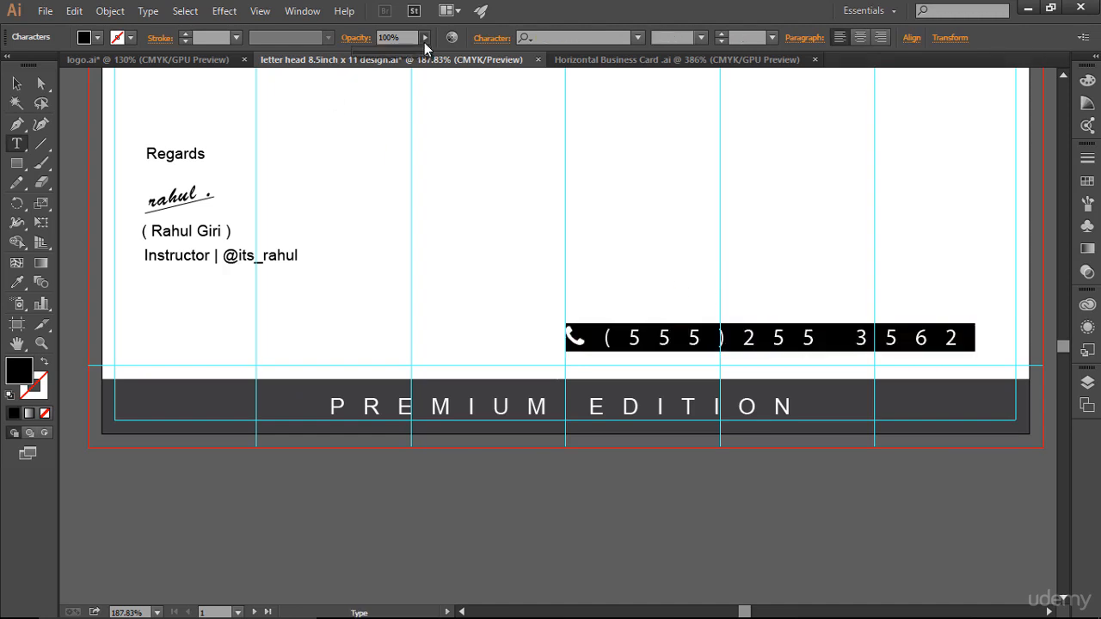
{"action": "left_click", "coordinate": [490, 43]}
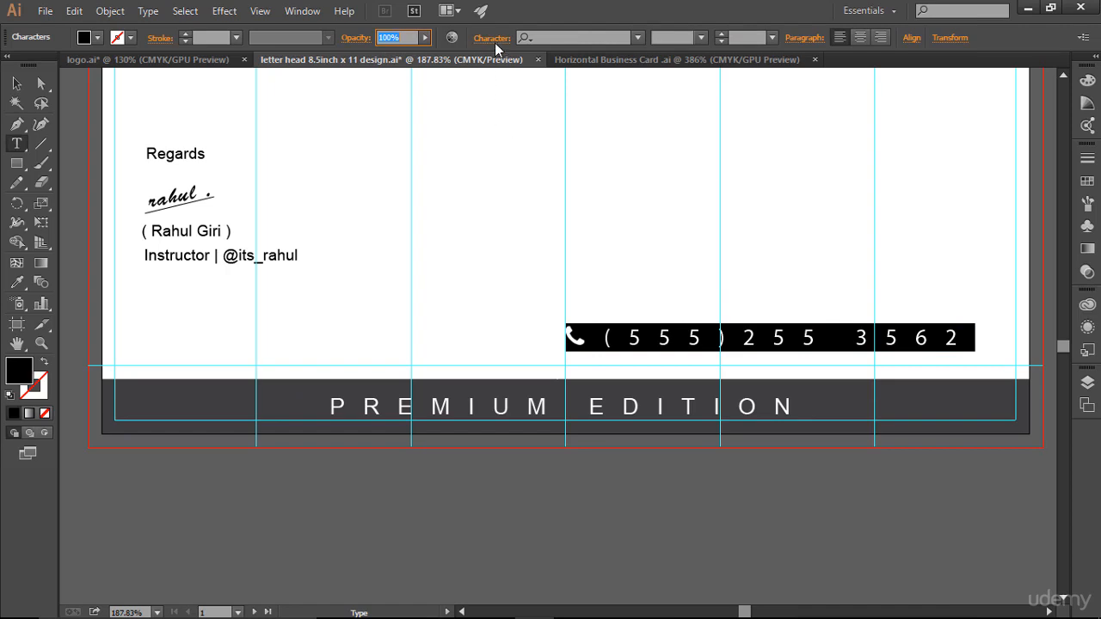
{"action": "left_click", "coordinate": [495, 43]}
{"action": "left_click", "coordinate": [442, 160]}
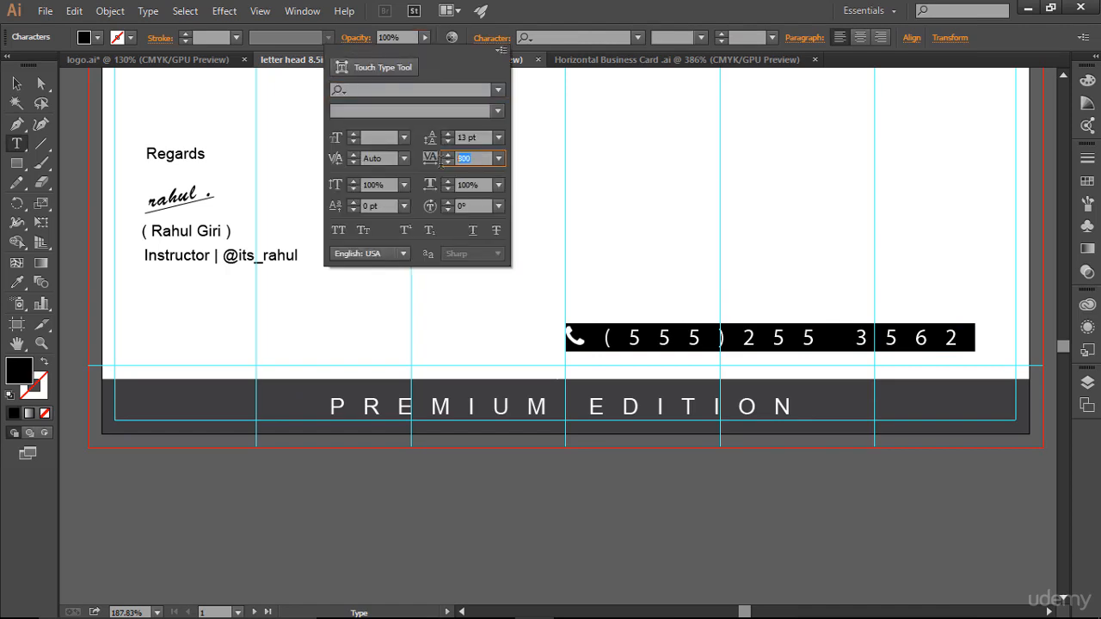
{"action": "type", "text": "0"}
{"action": "key", "text": "Return"}
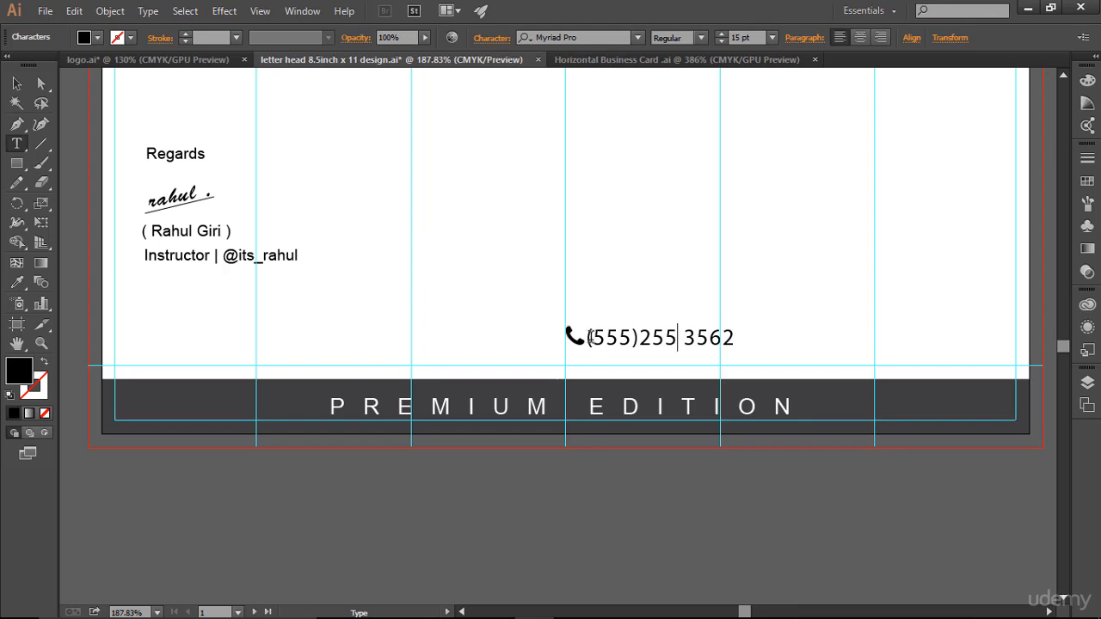
- Shrink the phone number to 14 pt and recolour it dark grey
{"action": "left_click_drag", "start_coordinate": [588, 337], "coordinate": [736, 337]}
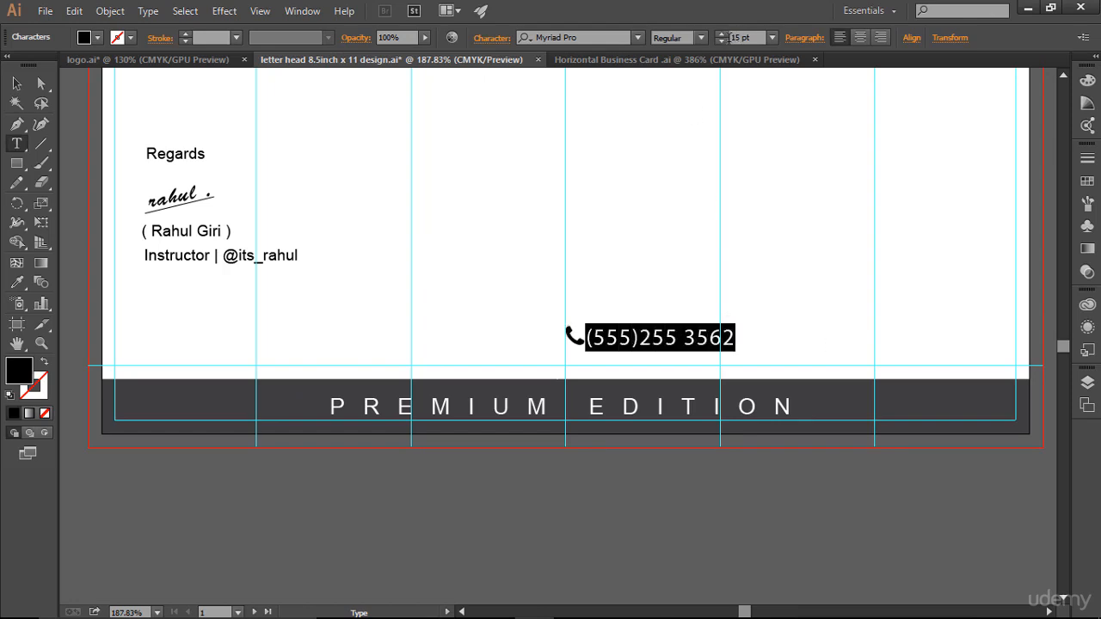
{"action": "left_click", "coordinate": [721, 42]}
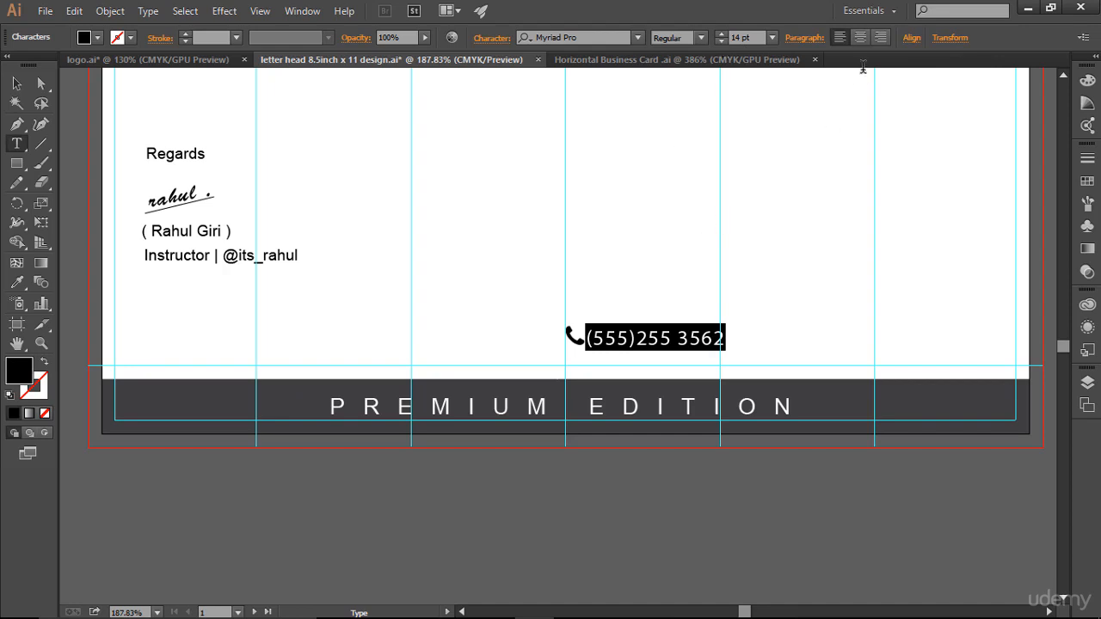
{"action": "left_click", "coordinate": [1088, 181]}
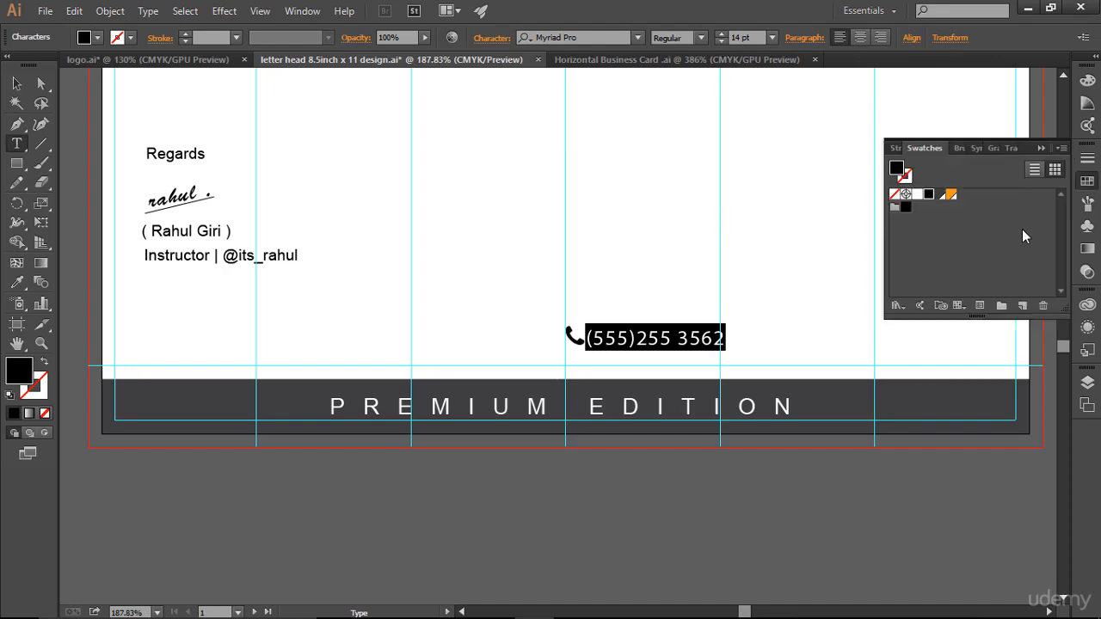
{"action": "left_click", "coordinate": [940, 195]}
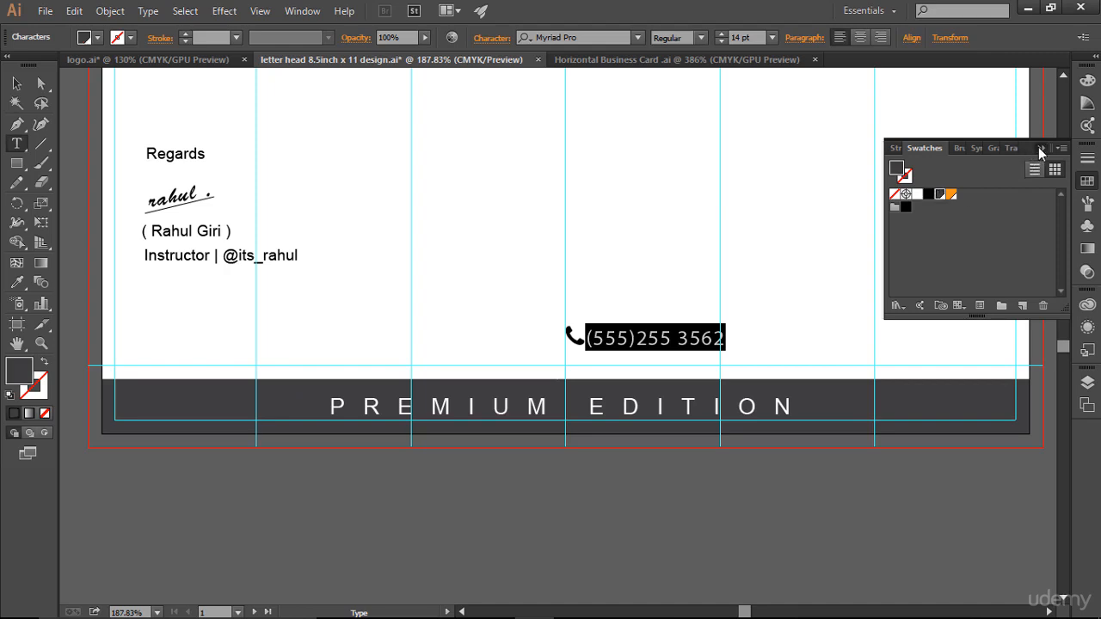
{"action": "left_click", "coordinate": [1040, 148]}
{"action": "left_click", "coordinate": [756, 333]}
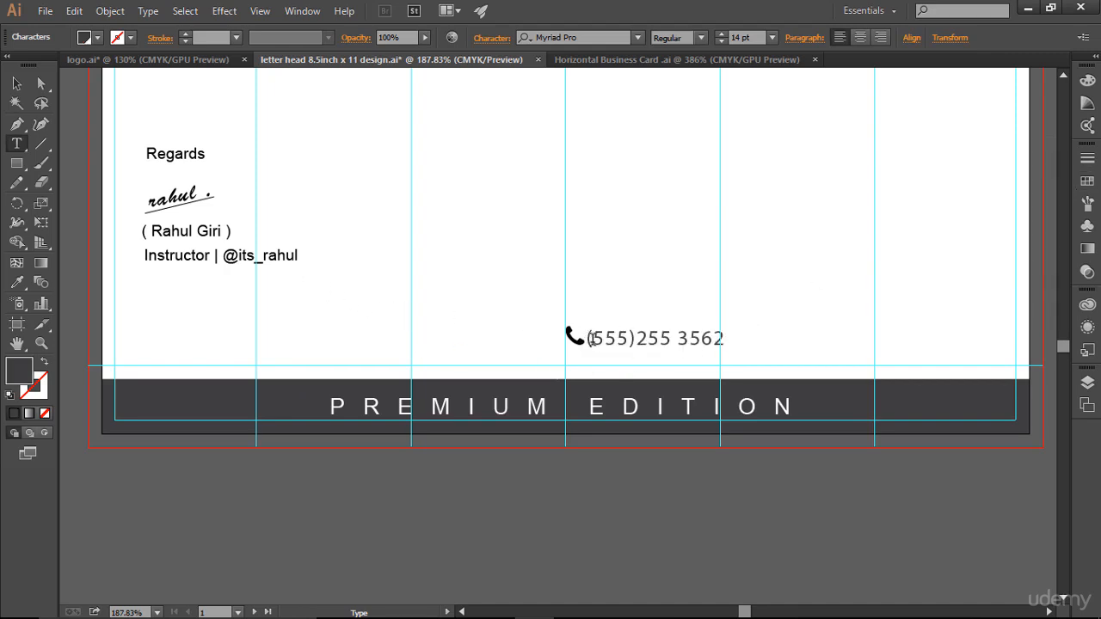
{"action": "left_click_drag", "start_coordinate": [589, 339], "coordinate": [722, 353]}
- Delete the number from the icon's text and move the phone icon slightly left
{"action": "key", "text": "BackSpace"}
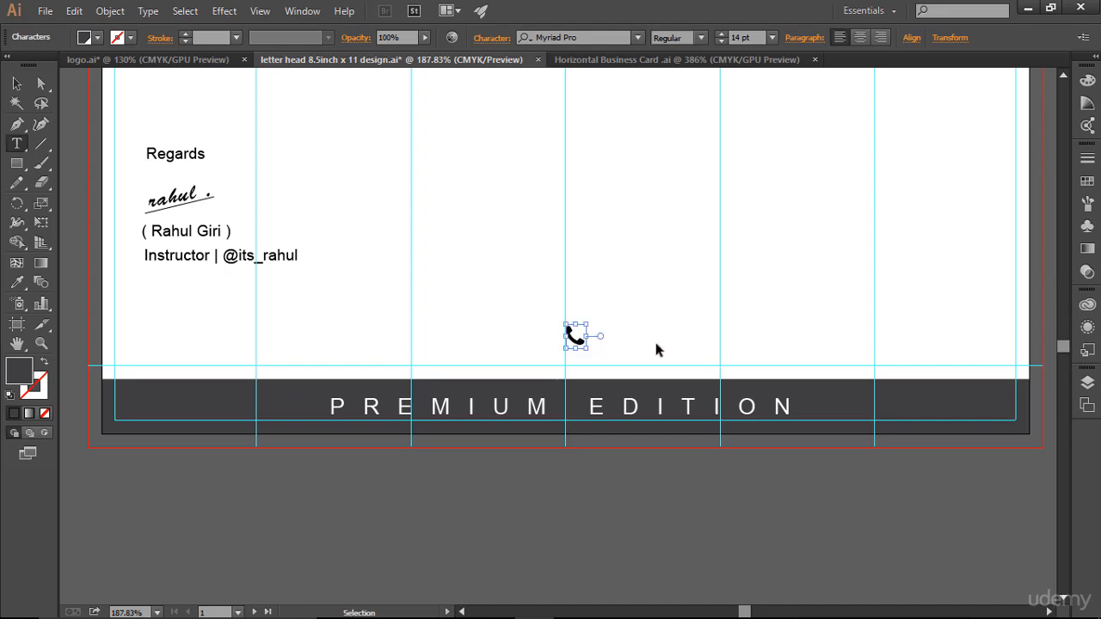
{"action": "left_click", "coordinate": [16, 83]}
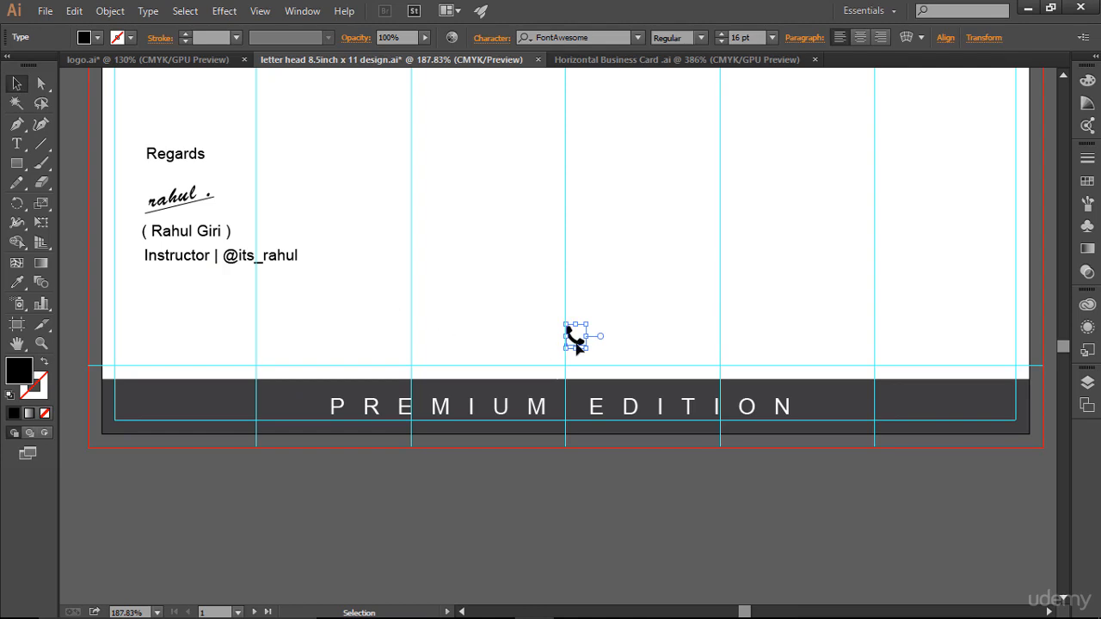
{"action": "left_click_drag", "start_coordinate": [577, 347], "coordinate": [526, 347]}
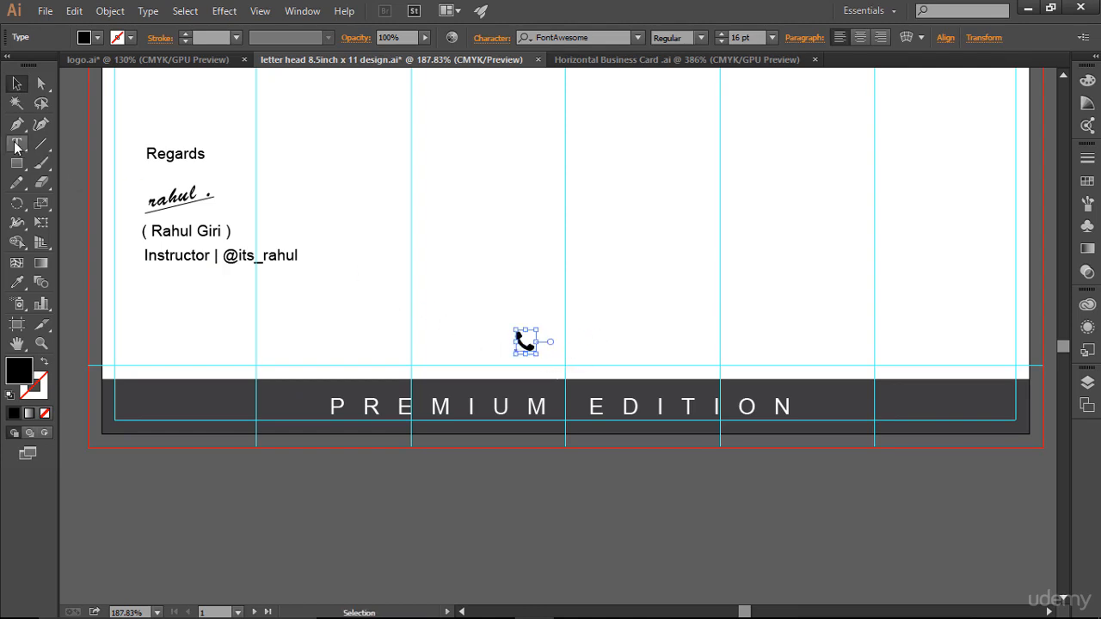
{"action": "left_click", "coordinate": [374, 339]}
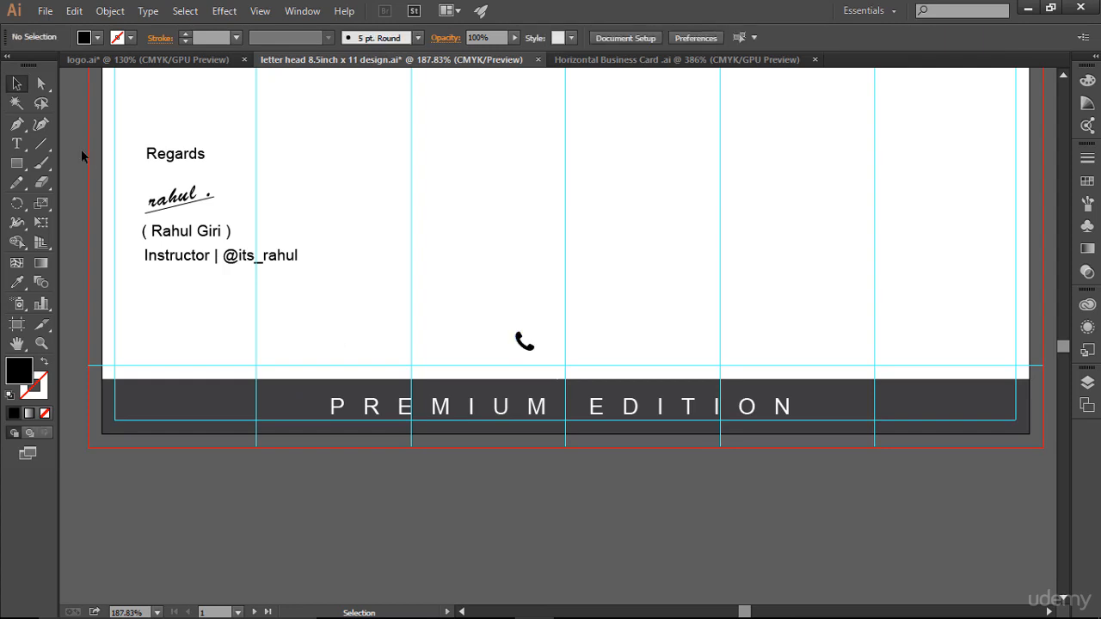
- Paste the phone number into a new text frame beside the icon, widened to fit
{"action": "left_click", "coordinate": [16, 144]}
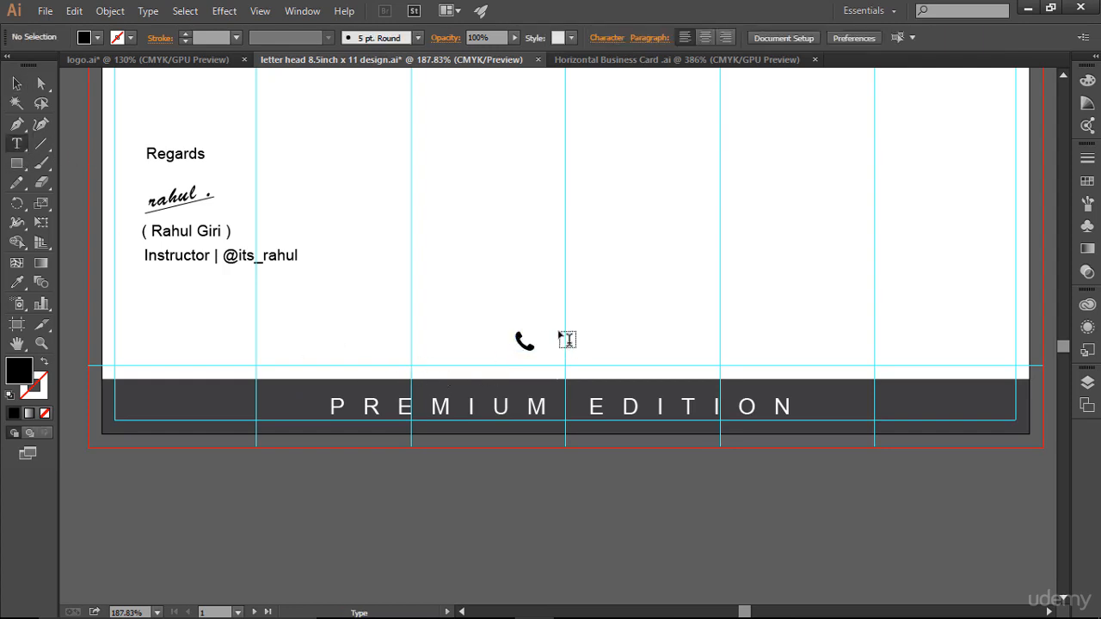
{"action": "left_click_drag", "start_coordinate": [560, 333], "coordinate": [694, 350]}
{"action": "key", "text": "ctrl+v"}
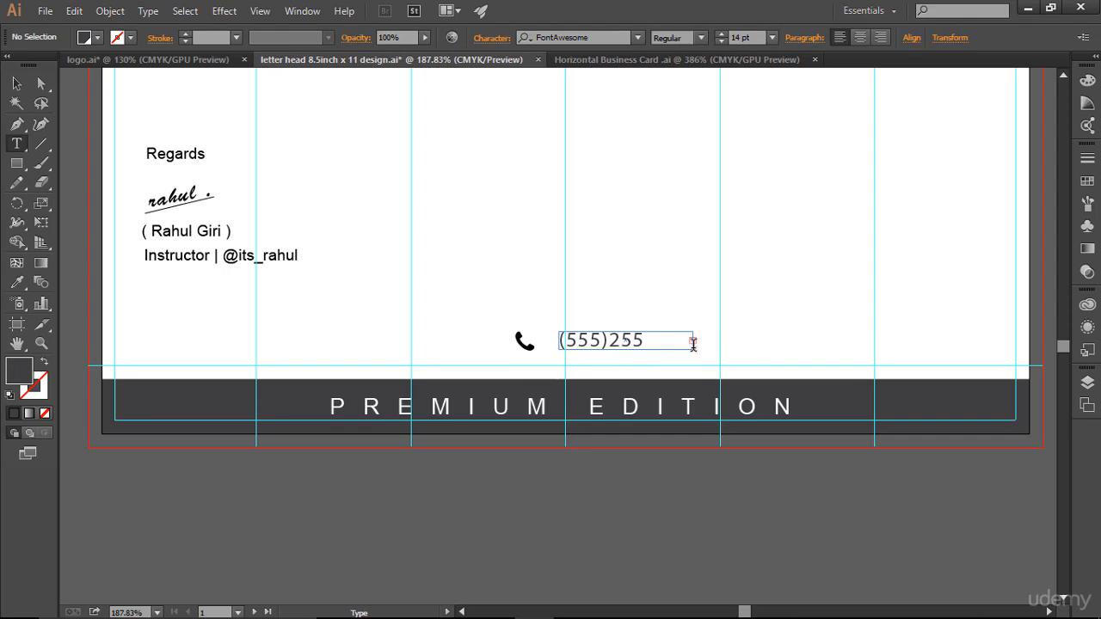
{"action": "left_click", "coordinate": [17, 84]}
{"action": "left_click", "coordinate": [613, 344]}
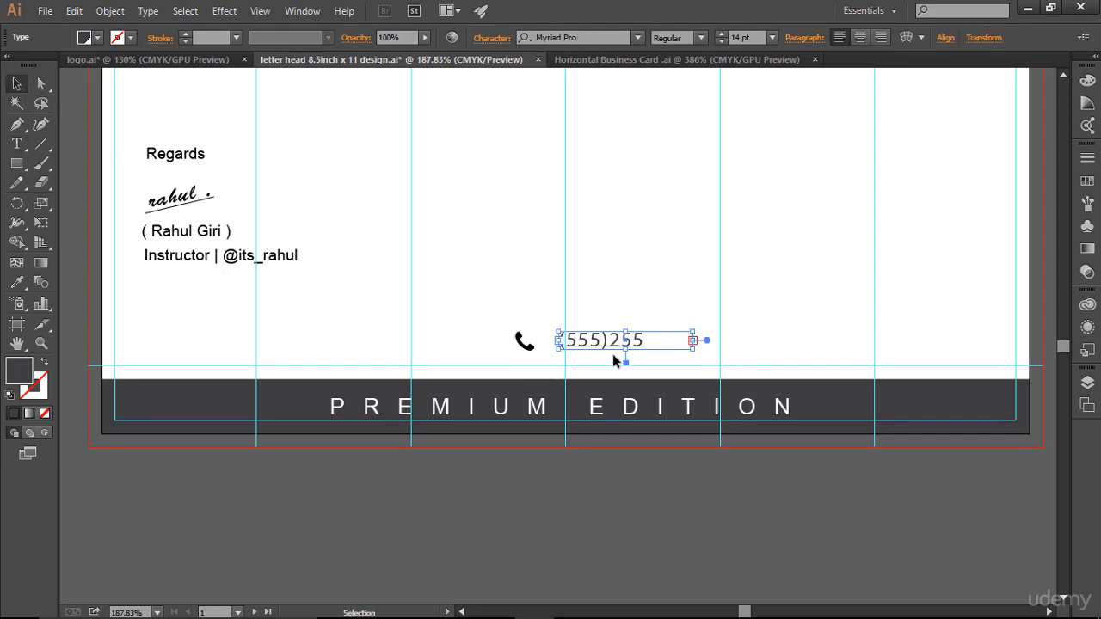
{"action": "left_click_drag", "start_coordinate": [696, 340], "coordinate": [723, 342]}
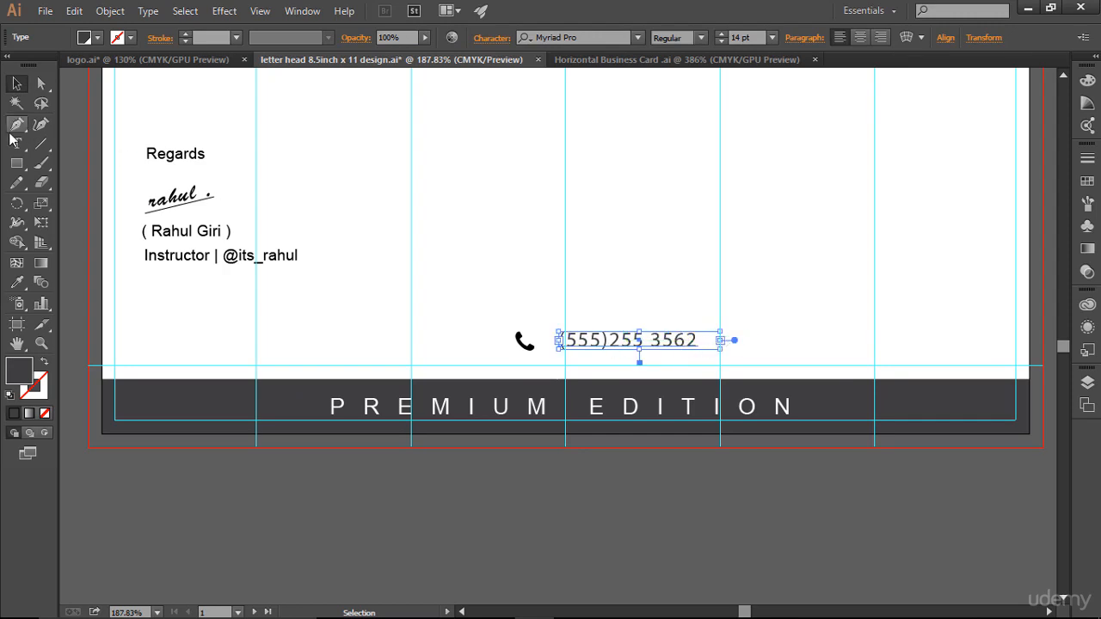
- Add a space after the area code and nudge the number five steps left
{"action": "left_click", "coordinate": [16, 124]}
{"action": "left_click", "coordinate": [16, 145]}
{"action": "left_click", "coordinate": [608, 340]}
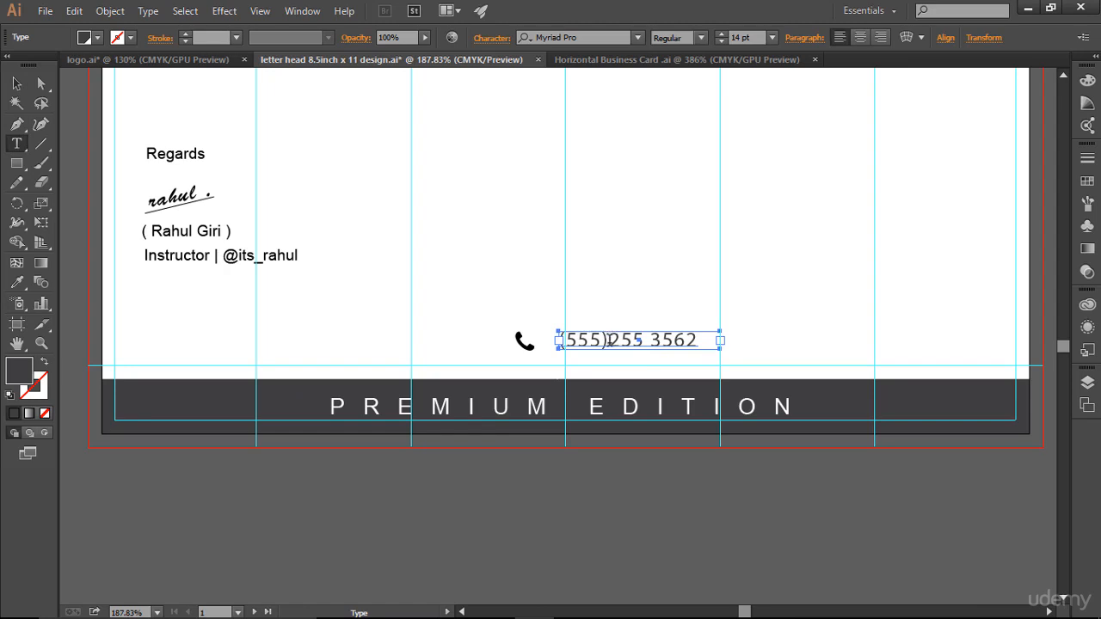
{"action": "left_click", "coordinate": [16, 83]}
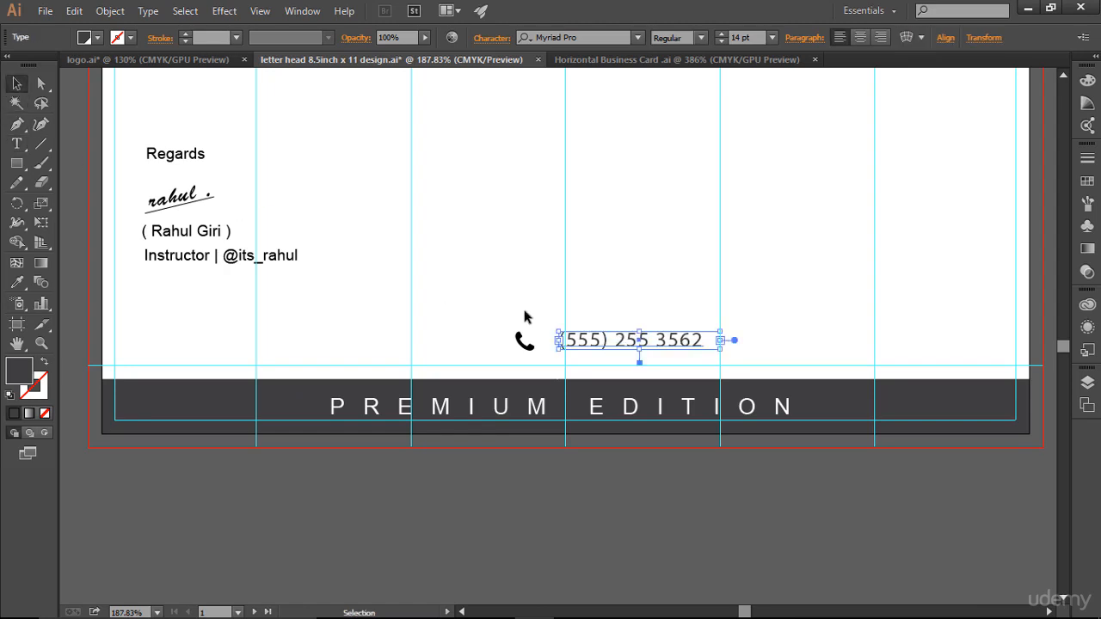
{"action": "left_click", "coordinate": [780, 346]}
{"action": "left_click", "coordinate": [680, 341]}
{"action": "key", "text": "Left"}
{"action": "key", "text": "Left"}
{"action": "key", "text": "Left"}
{"action": "key", "text": "Left"}
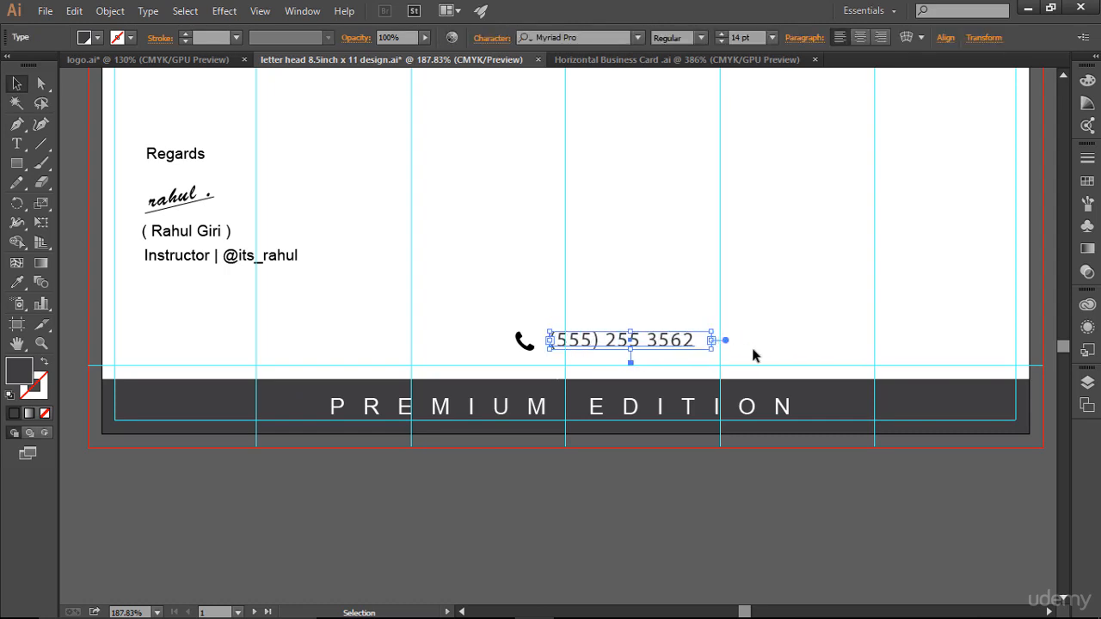
{"action": "key", "text": "Left"}
{"action": "key", "text": "Left"}
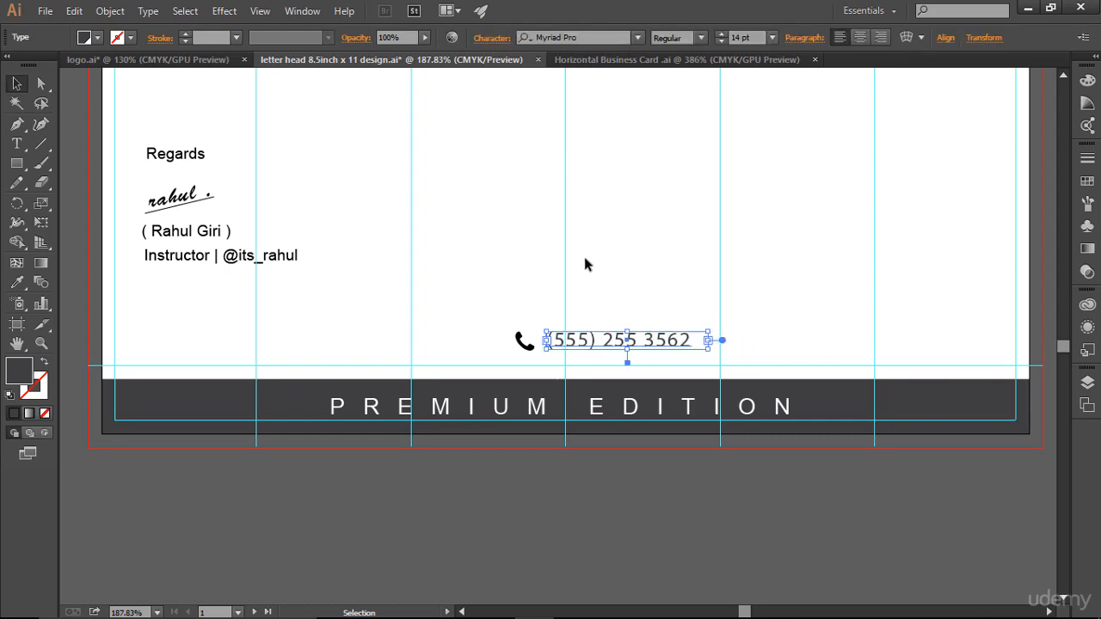
{"action": "key", "text": "Left"}
{"action": "key", "text": "Left"}
{"action": "key", "text": "Left"}
{"action": "key", "text": "Left"}
{"action": "key", "text": "Left"}
{"action": "key", "text": "Left"}
{"action": "key", "text": "Left"}
{"action": "key", "text": "Left"}
{"action": "key", "text": "Left"}
{"action": "key", "text": "Left"}
{"action": "key", "text": "Left"}
{"action": "key", "text": "Left"}
{"action": "key", "text": "Left"}
{"action": "key", "text": "Left"}
{"action": "key", "text": "Left"}
{"action": "key", "text": "Left"}
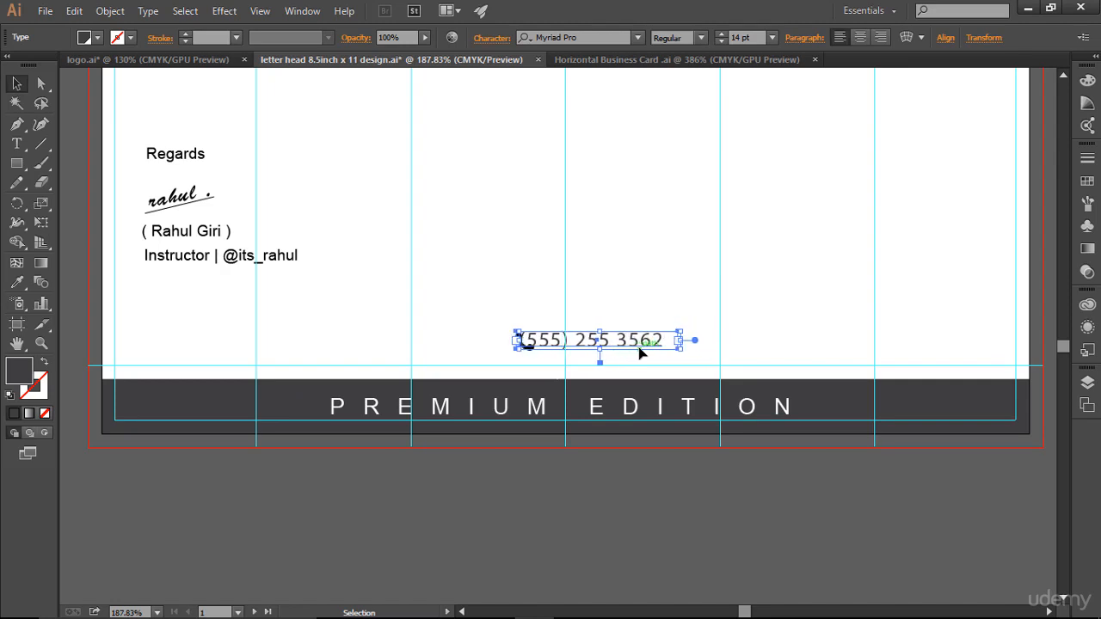
{"action": "key", "text": "Left"}
{"action": "key", "text": "Left"}
{"action": "key", "text": "Left"}
{"action": "key", "text": "Left"}
{"action": "key", "text": "Left"}
{"action": "key", "text": "Left"}
{"action": "key", "text": "Left"}
{"action": "key", "text": "Left"}
{"action": "key", "text": "Left"}
{"action": "key", "text": "Left"}
{"action": "key", "text": "Left"}
{"action": "key", "text": "Left"}
{"action": "key", "text": "Left"}
{"action": "key", "text": "Left"}
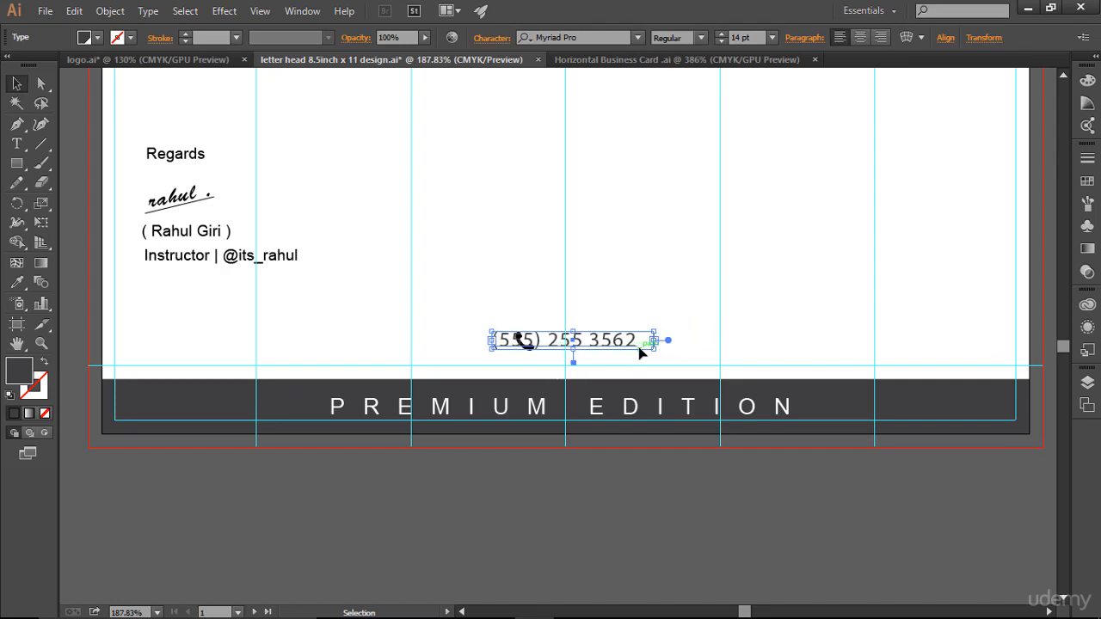
{"action": "key", "text": "Left"}
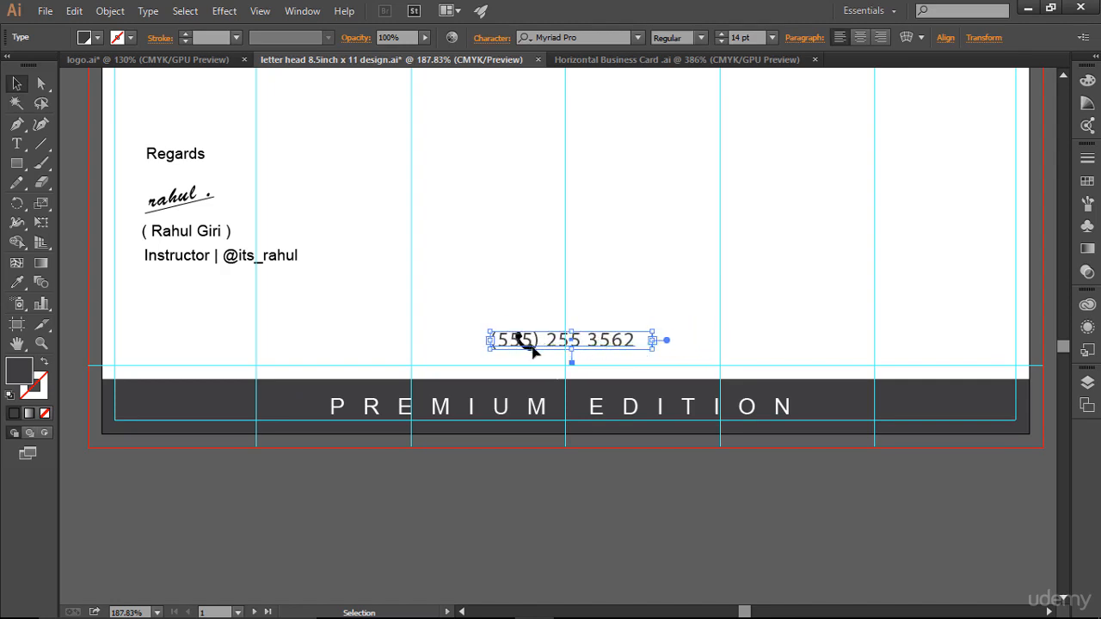
- Line up the phone number and icon by raising the number and nudging the icon down
{"action": "left_click_drag", "start_coordinate": [539, 333], "coordinate": [471, 340]}
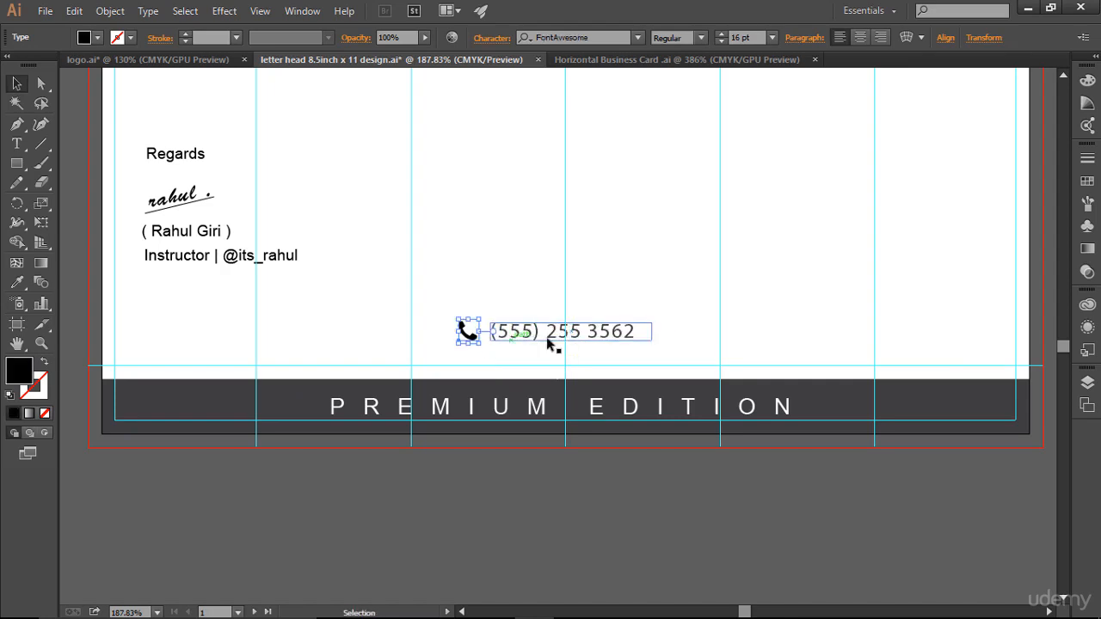
{"action": "left_click", "coordinate": [590, 339]}
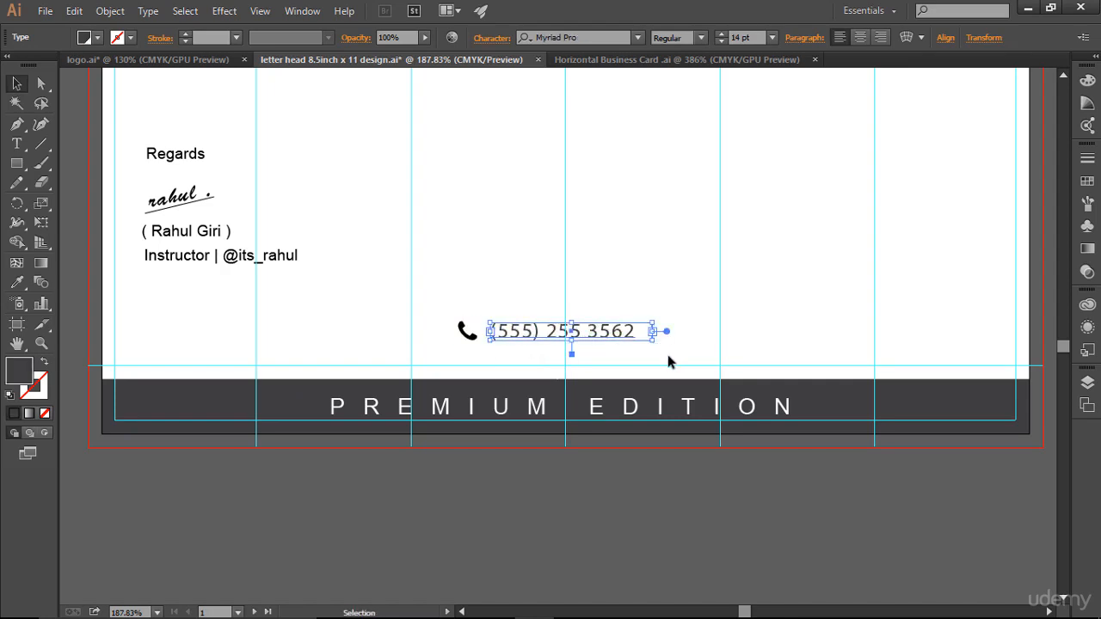
{"action": "key", "text": "Down"}
{"action": "key", "text": "Down"}
{"action": "key", "text": "Down"}
{"action": "key", "text": "Down"}
{"action": "key", "text": "Down"}
{"action": "key", "text": "Down"}
{"action": "key", "text": "Down"}
{"action": "key", "text": "Down"}
{"action": "key", "text": "Down"}
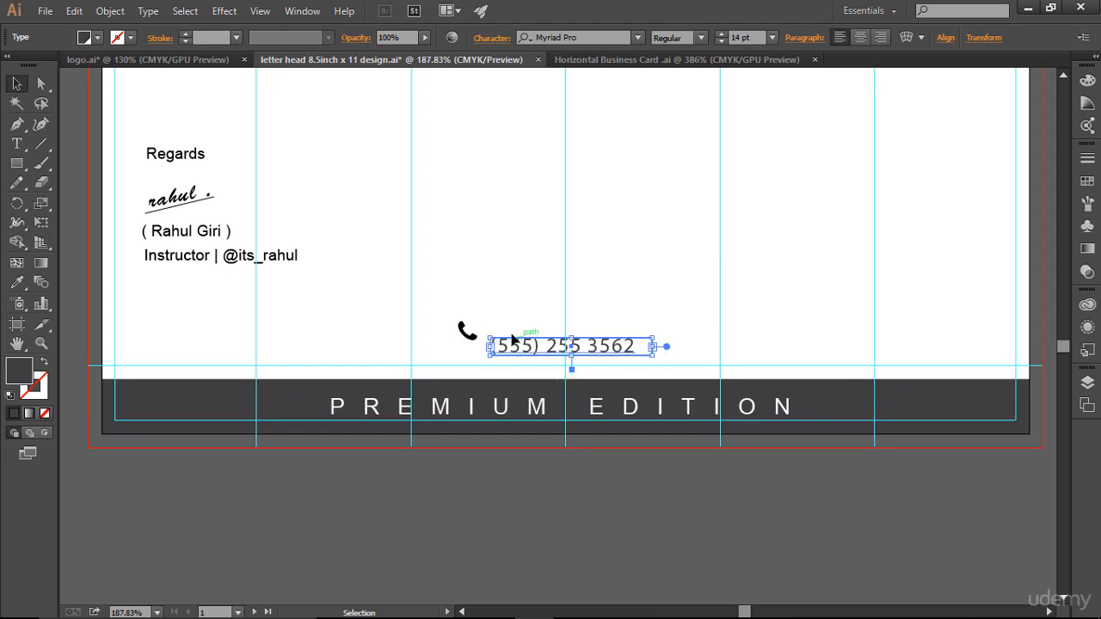
{"action": "left_click", "coordinate": [471, 333]}
{"action": "key", "text": "Down"}
{"action": "key", "text": "Down"}
{"action": "key", "text": "Down"}
{"action": "key", "text": "Down"}
{"action": "key", "text": "Down"}
{"action": "key", "text": "Down"}
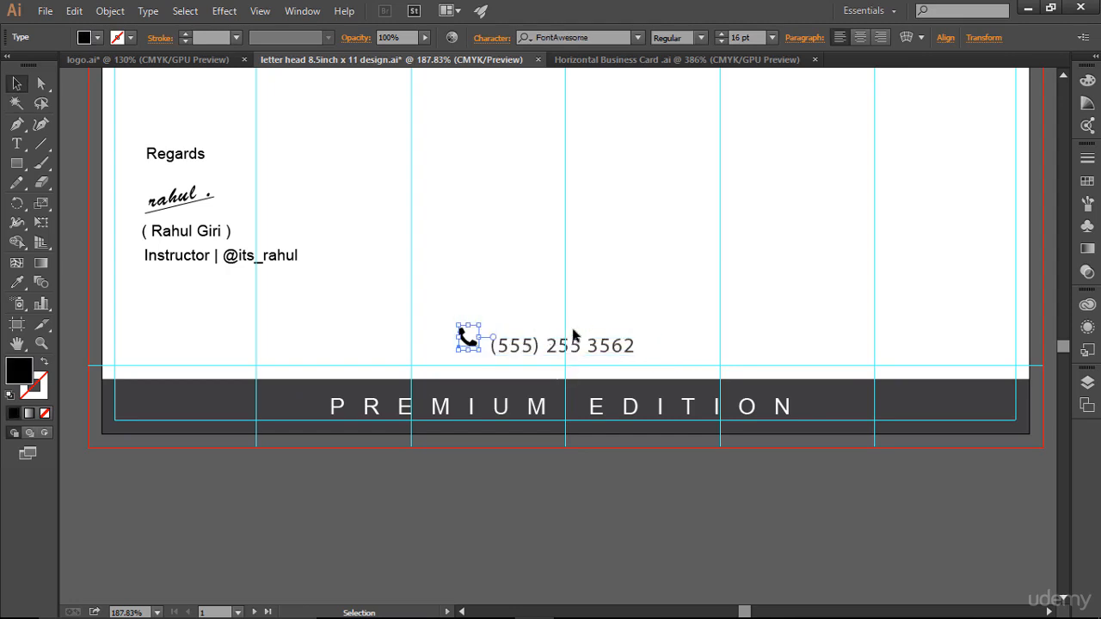
{"action": "key", "text": "Down"}
{"action": "key", "text": "Down"}
{"action": "key", "text": "Down"}
{"action": "left_click", "coordinate": [673, 324]}
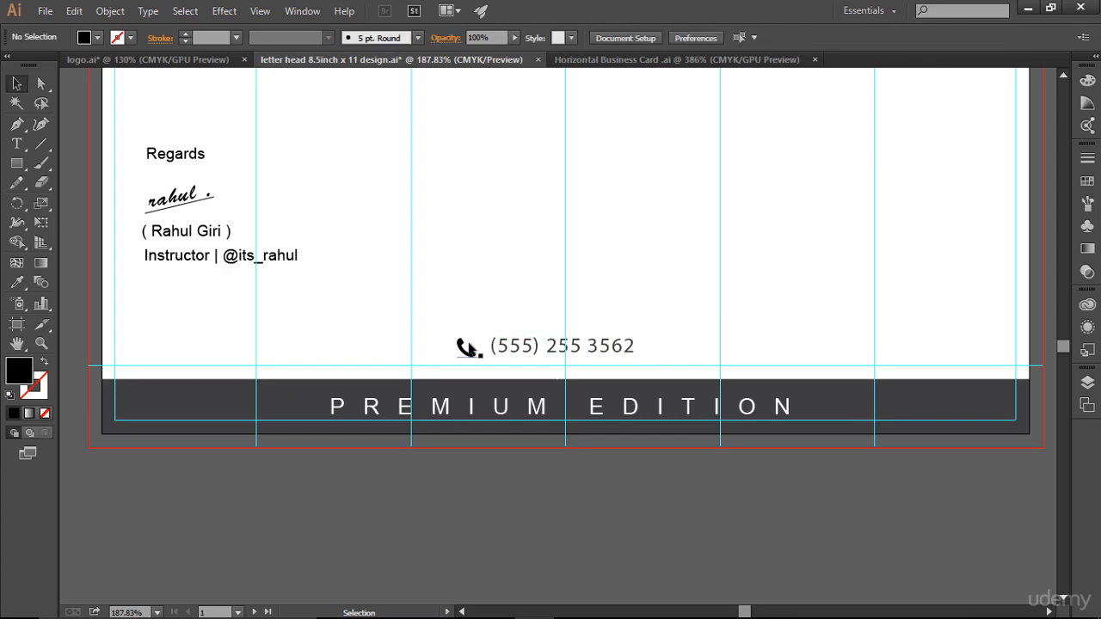
{"action": "left_click", "coordinate": [466, 348]}
{"action": "left_click", "coordinate": [772, 311]}
- Zoom into the letterhead's top half and nudge the recipient address block down slightly
{"action": "key", "text": "ctrl+0"}
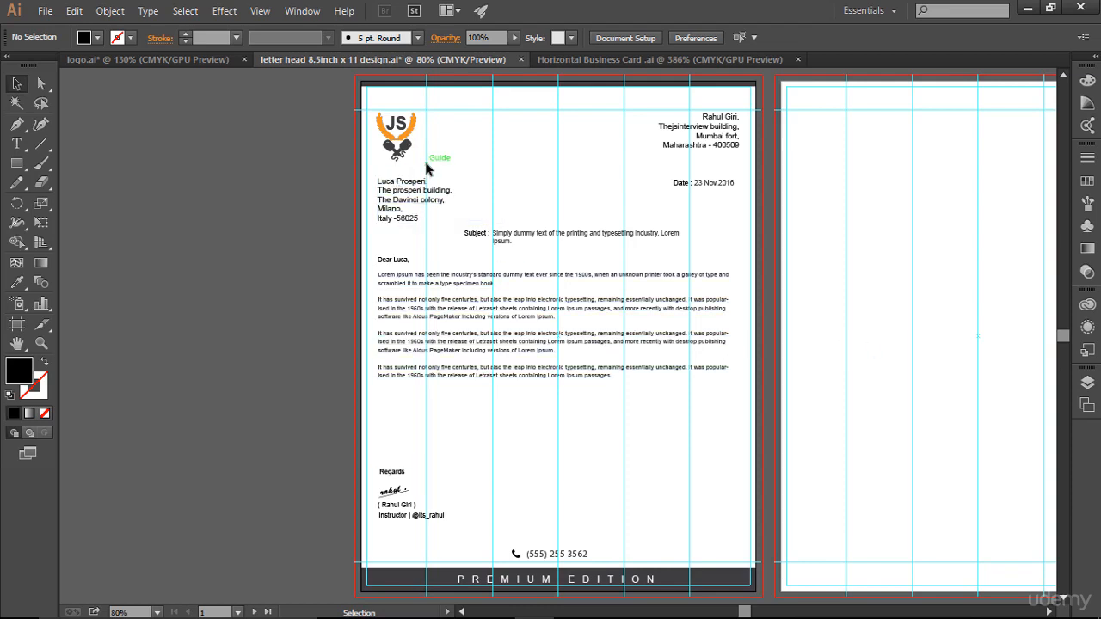
{"action": "key", "text": "a"}
{"action": "key", "text": "z"}
{"action": "left_click_drag", "start_coordinate": [324, 76], "coordinate": [761, 256]}
{"action": "key", "text": "v"}
{"action": "scroll", "coordinate": [640, 287], "scroll_direction": "down", "scroll_amount": 1}
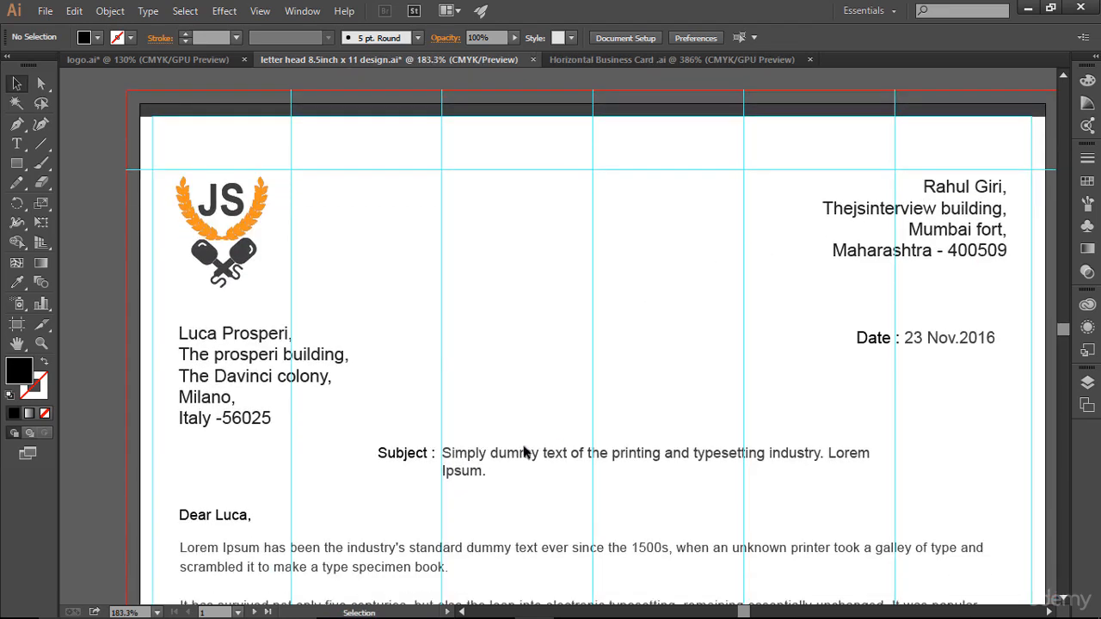
{"action": "left_click", "coordinate": [240, 385]}
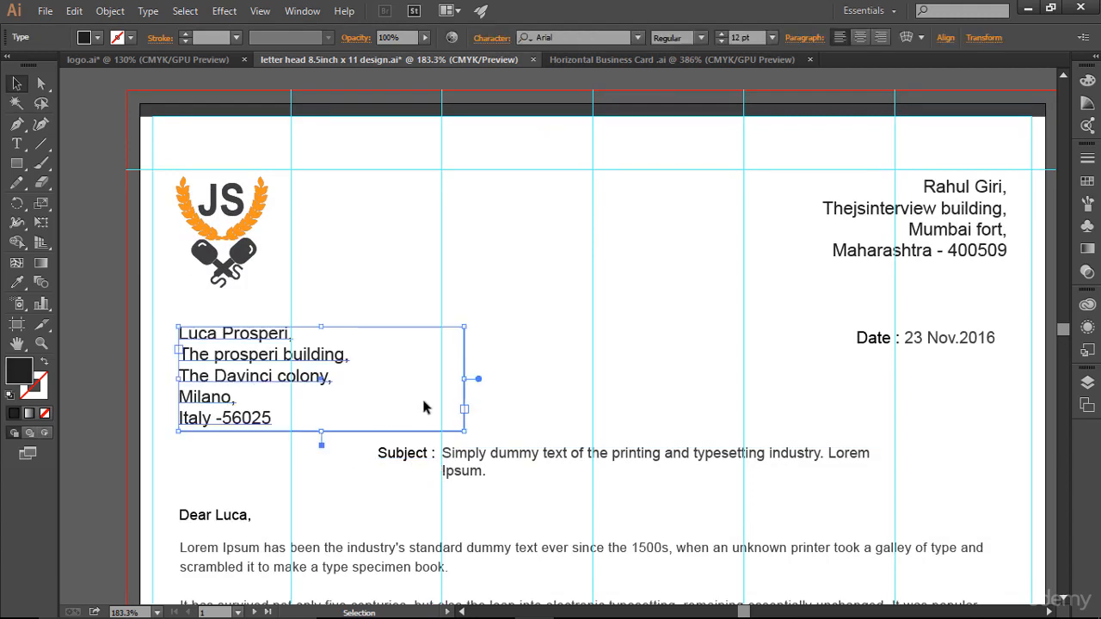
{"action": "key", "text": "Down"}
{"action": "key", "text": "Down"}
{"action": "key", "text": "Down"}
{"action": "key", "text": "Down"}
{"action": "key", "text": "Down"}
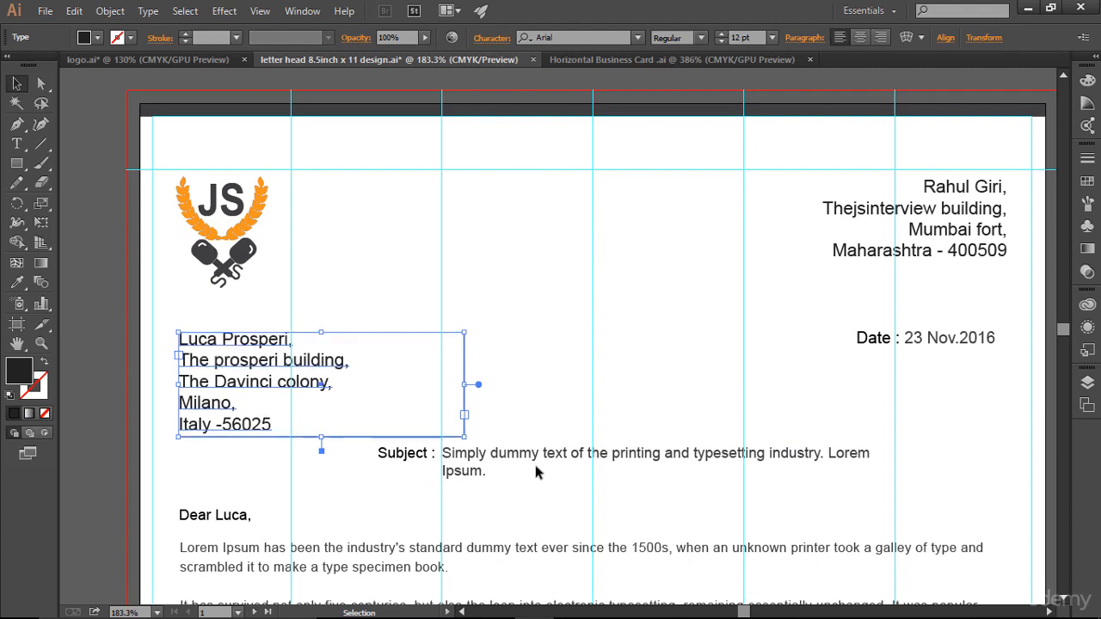
- Type the web address 'thejsinterview.com' as a new text object
{"action": "left_click", "coordinate": [523, 486]}
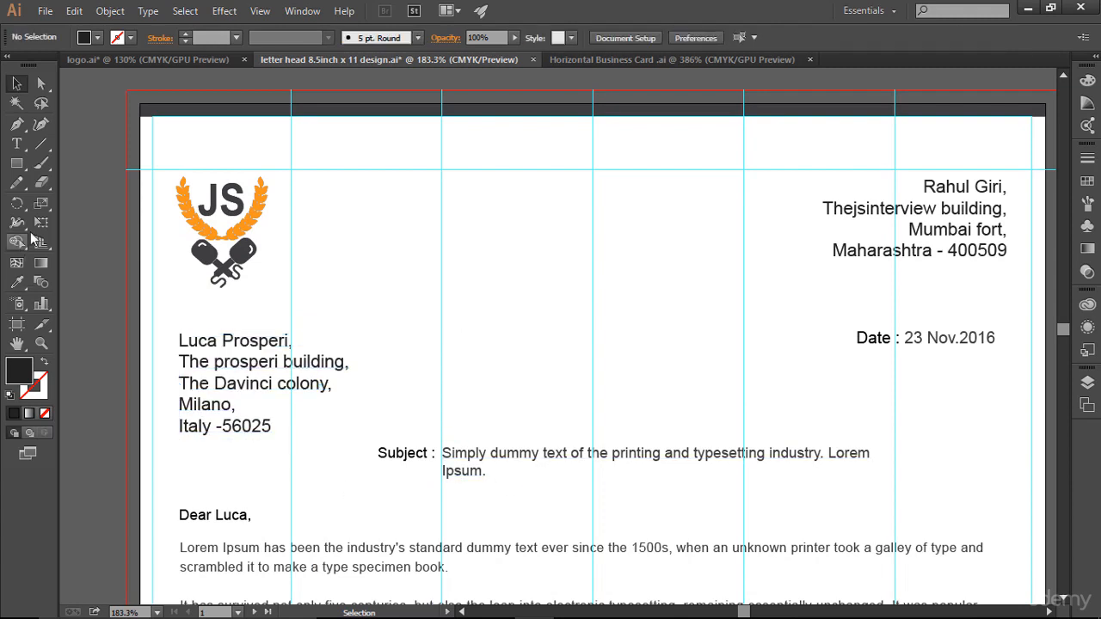
{"action": "left_click", "coordinate": [17, 144]}
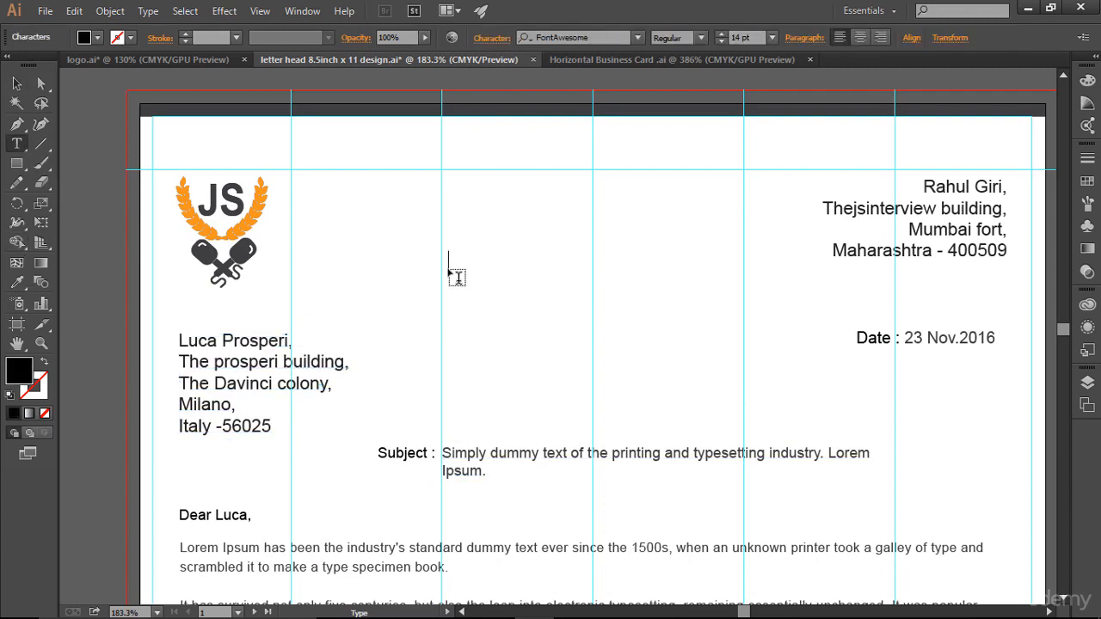
{"action": "type", "text": "thejsint"}
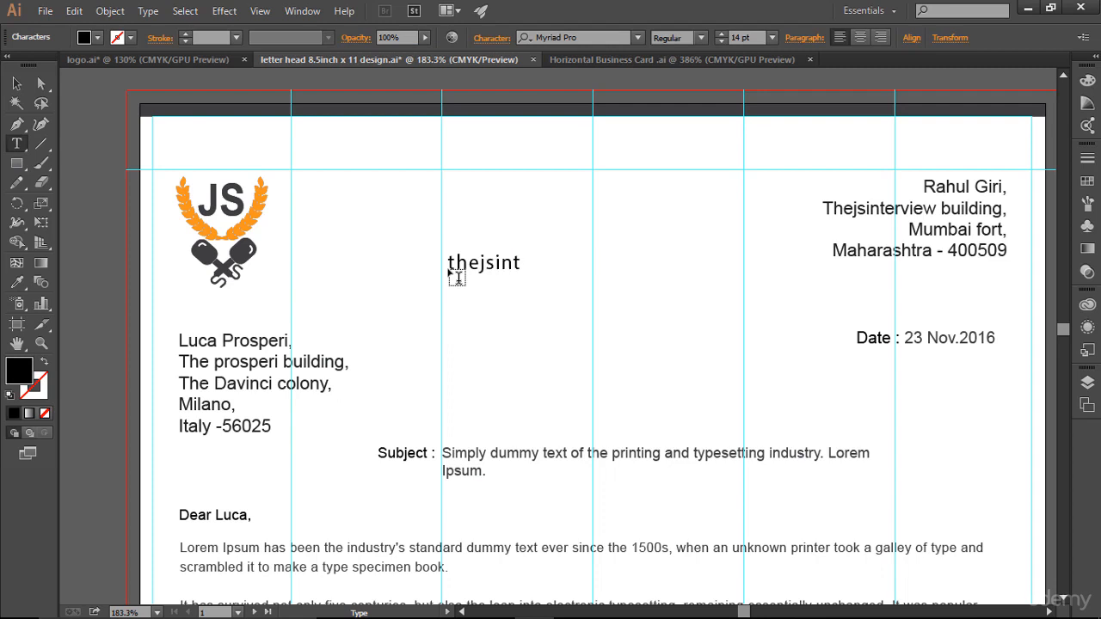
{"action": "type", "text": "erview.com"}
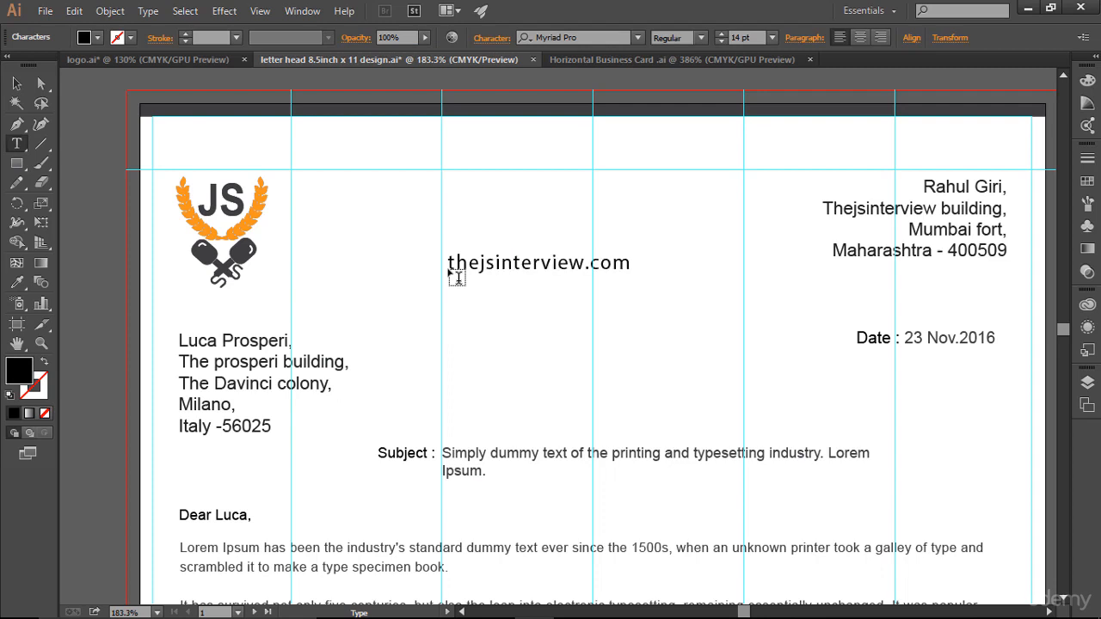
- Reduce the thejsinterview.com text to 10 pt
{"action": "key", "text": "Escape"}
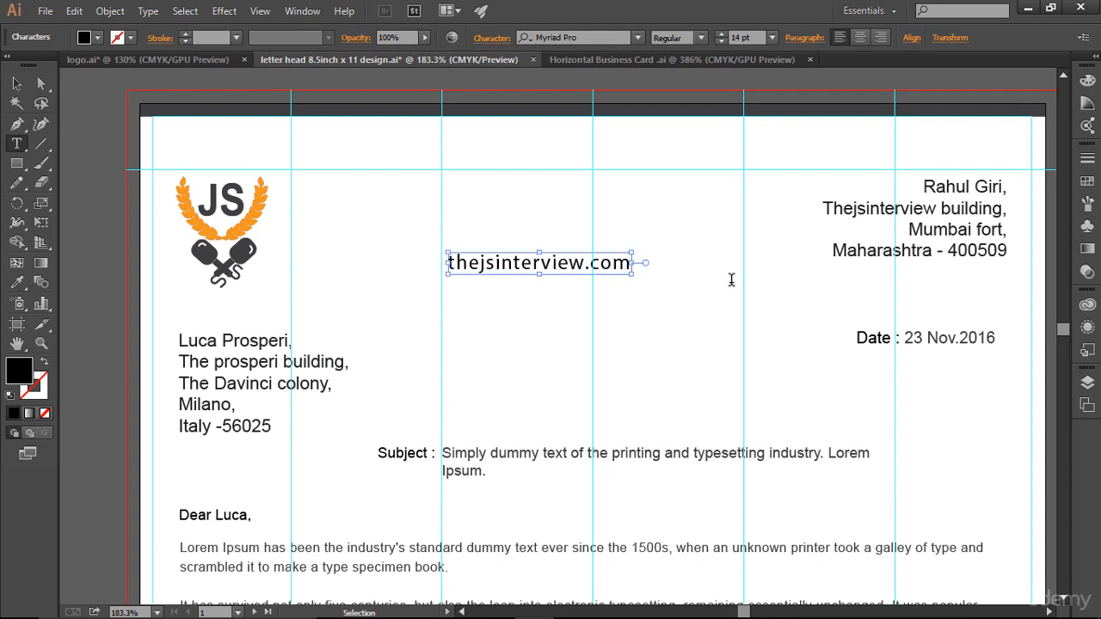
{"action": "key", "text": "ctrl+a"}
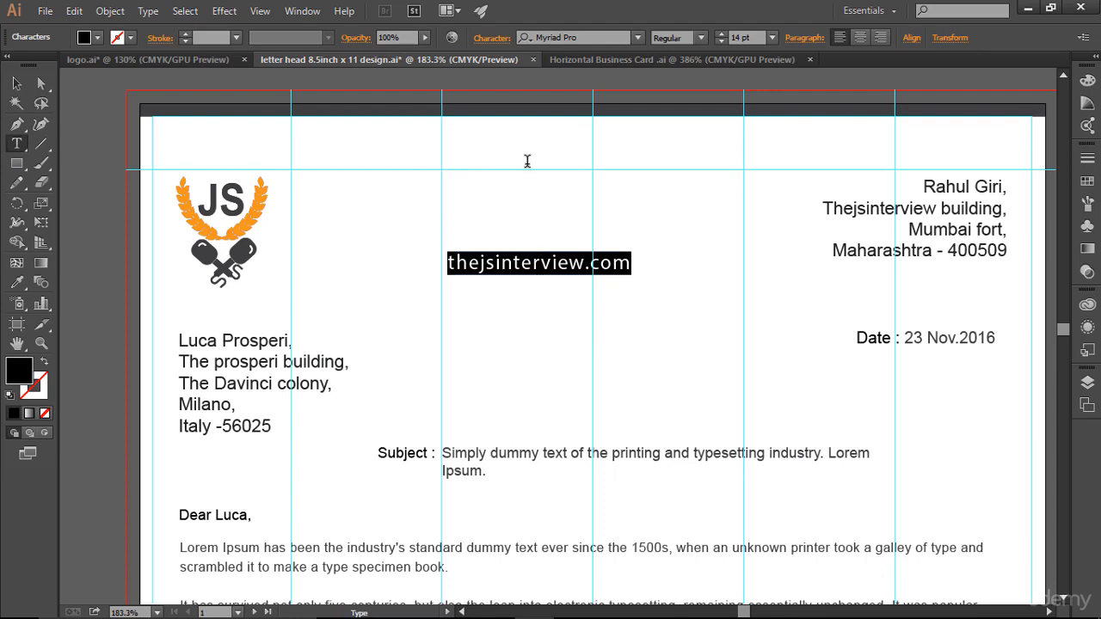
{"action": "left_click", "coordinate": [725, 38]}
{"action": "left_click", "coordinate": [725, 38]}
{"action": "left_click", "coordinate": [725, 39]}
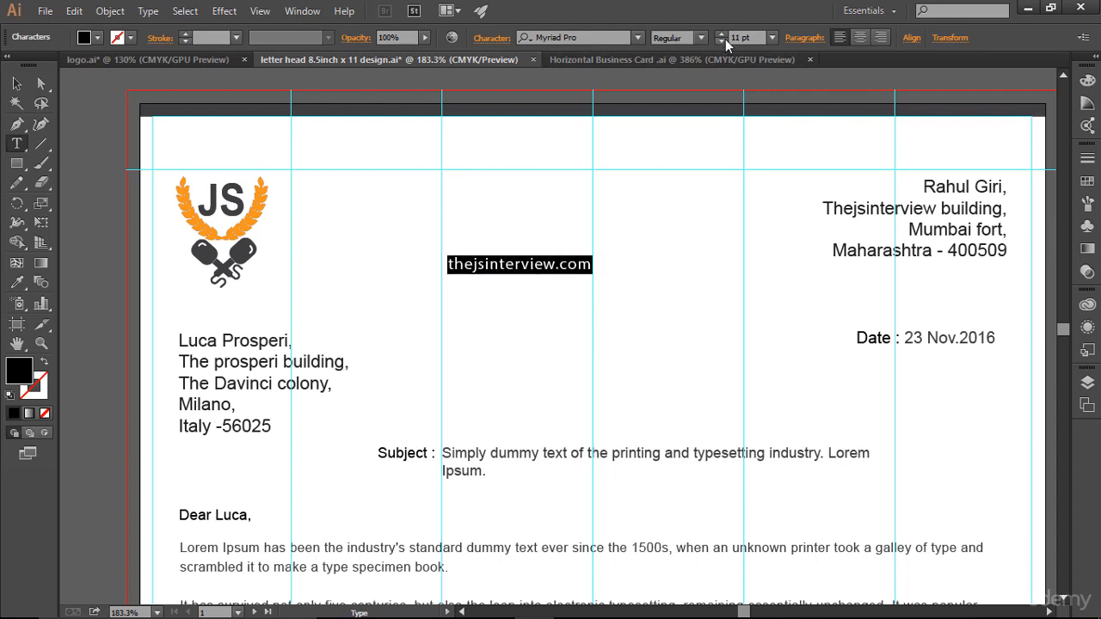
{"action": "left_click", "coordinate": [725, 39]}
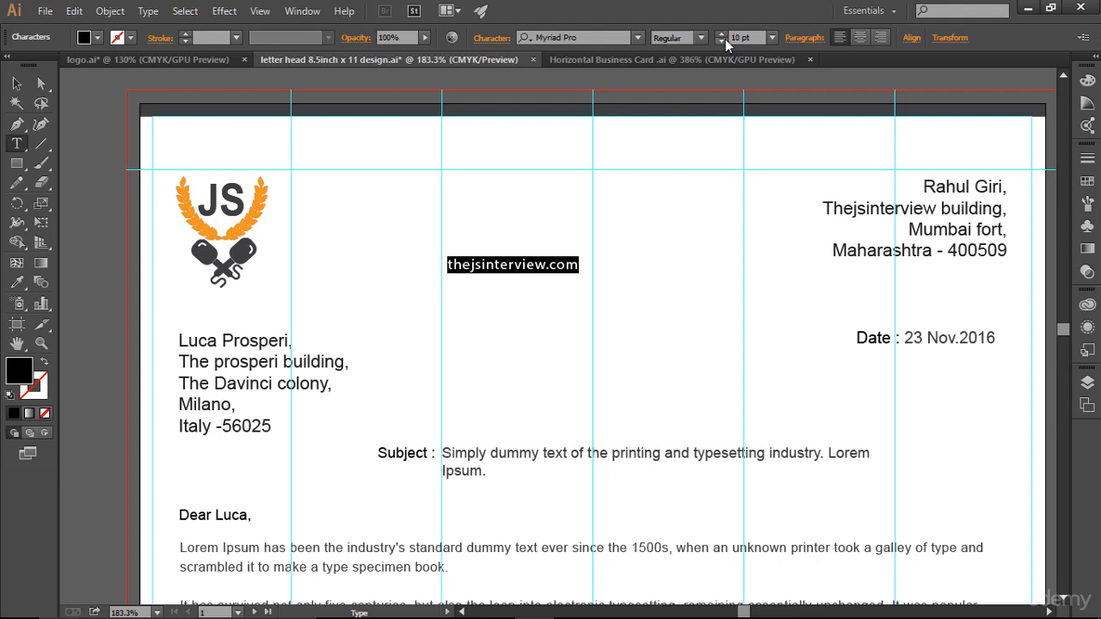
{"action": "left_click", "coordinate": [16, 83]}
- Move the web address below the JS logo and nudge it up slightly
{"action": "left_click_drag", "start_coordinate": [499, 265], "coordinate": [209, 308]}
{"action": "key", "text": "Up"}
{"action": "key", "text": "Up"}
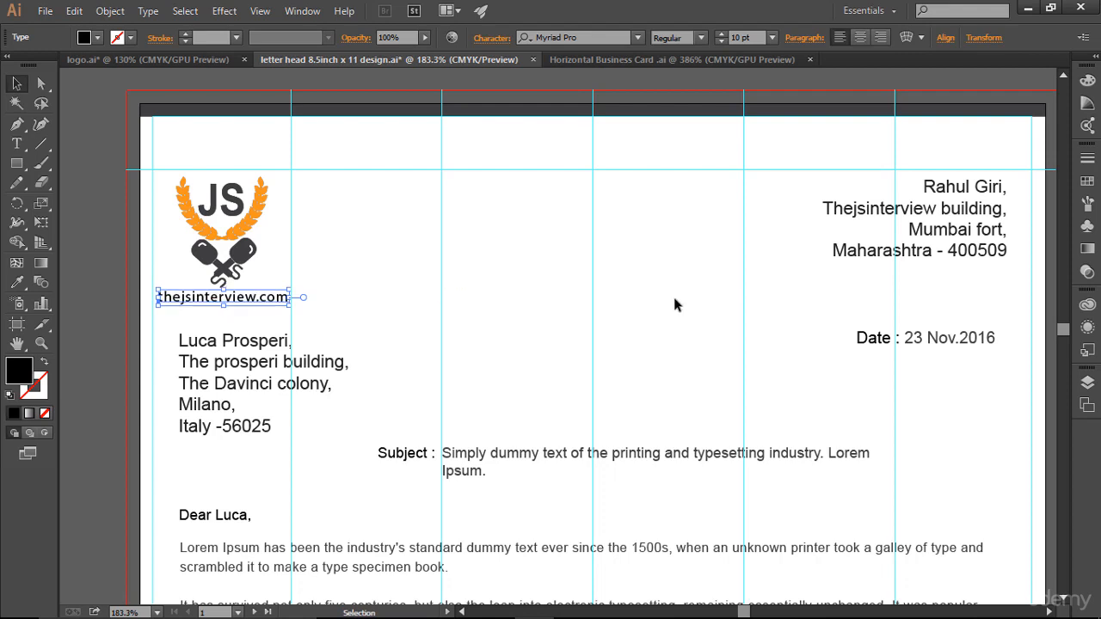
{"action": "left_click", "coordinate": [468, 311]}
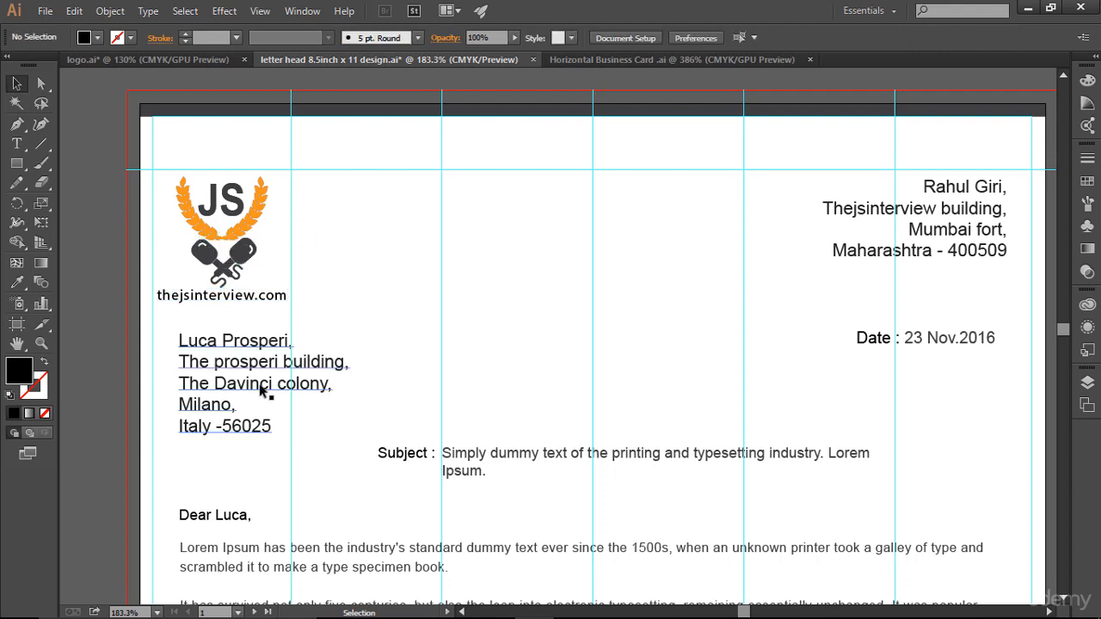
{"action": "left_click", "coordinate": [243, 303]}
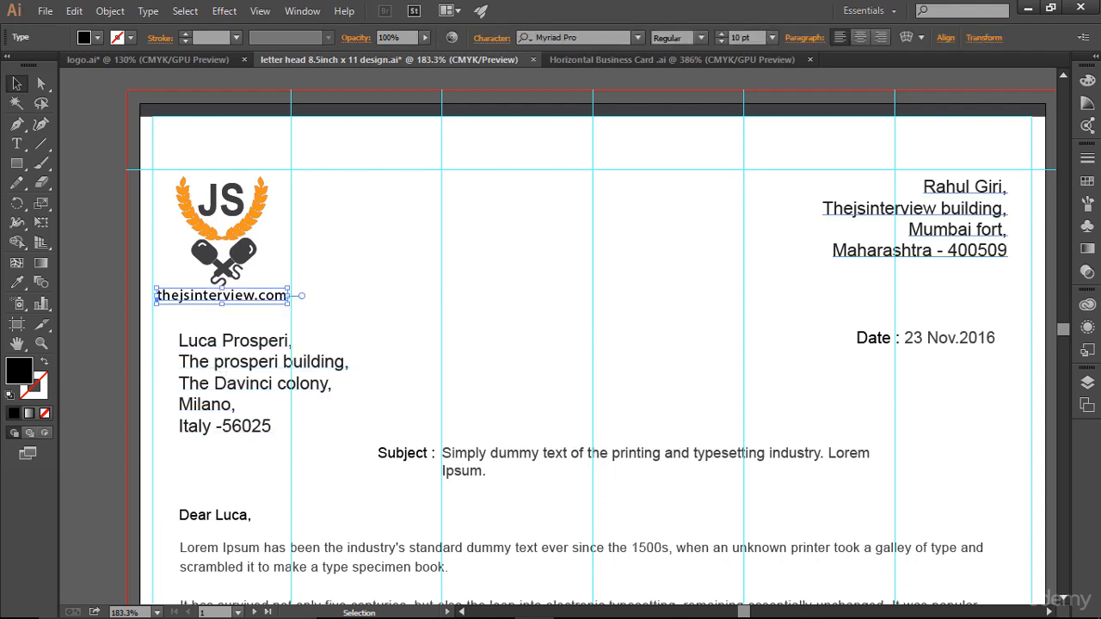
- Recolour the web address fill dark grey using the Swatches panel
{"action": "left_click", "coordinate": [1086, 184]}
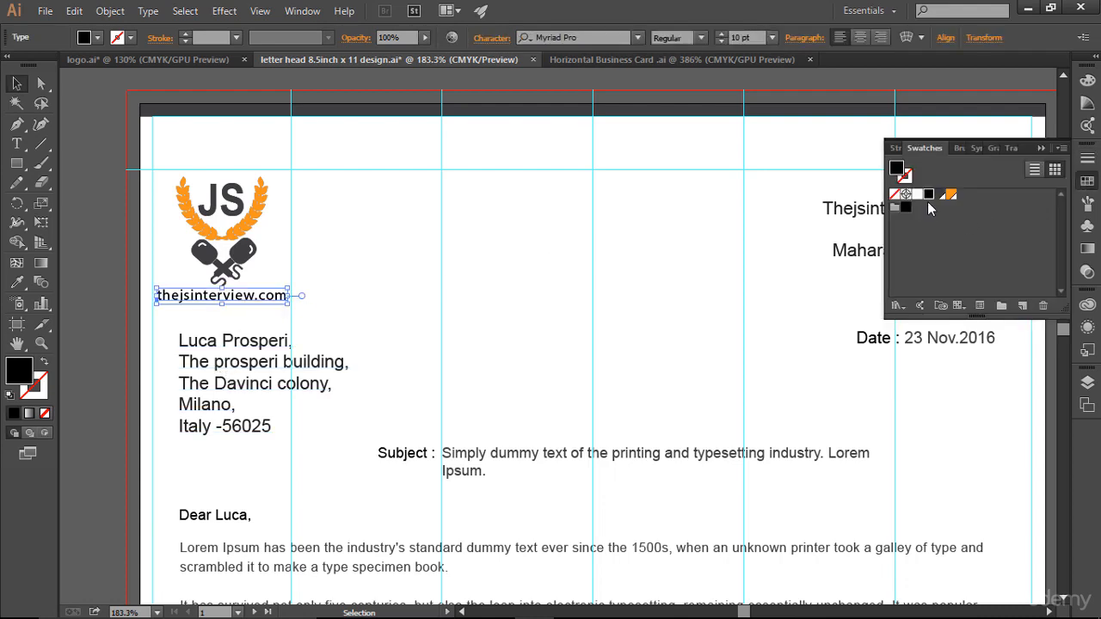
{"action": "left_click", "coordinate": [634, 330]}
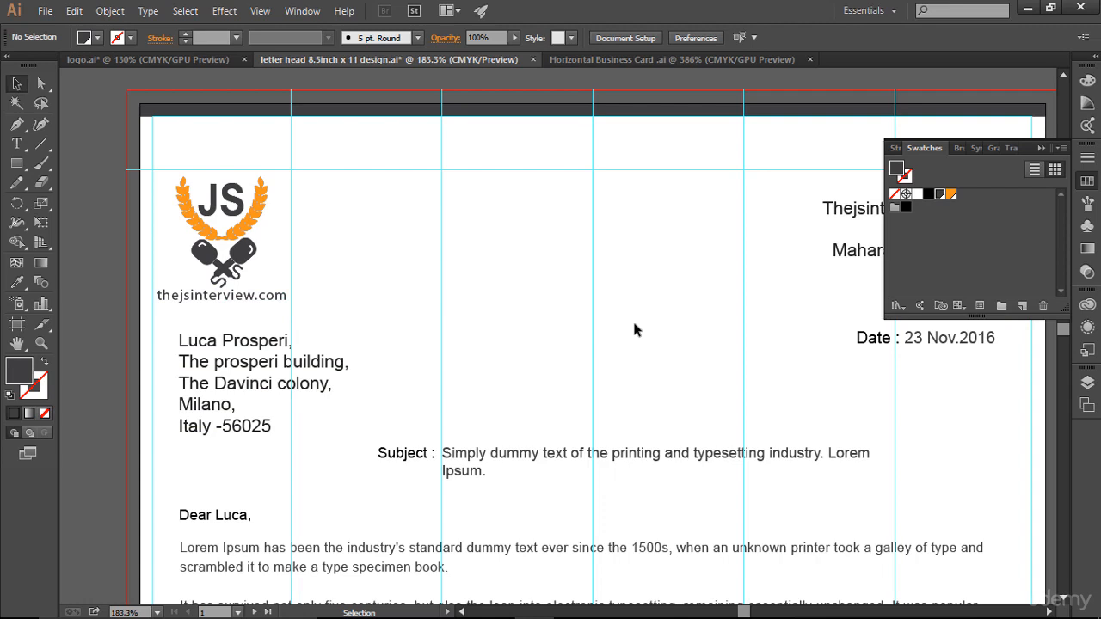
{"action": "left_click", "coordinate": [1086, 183]}
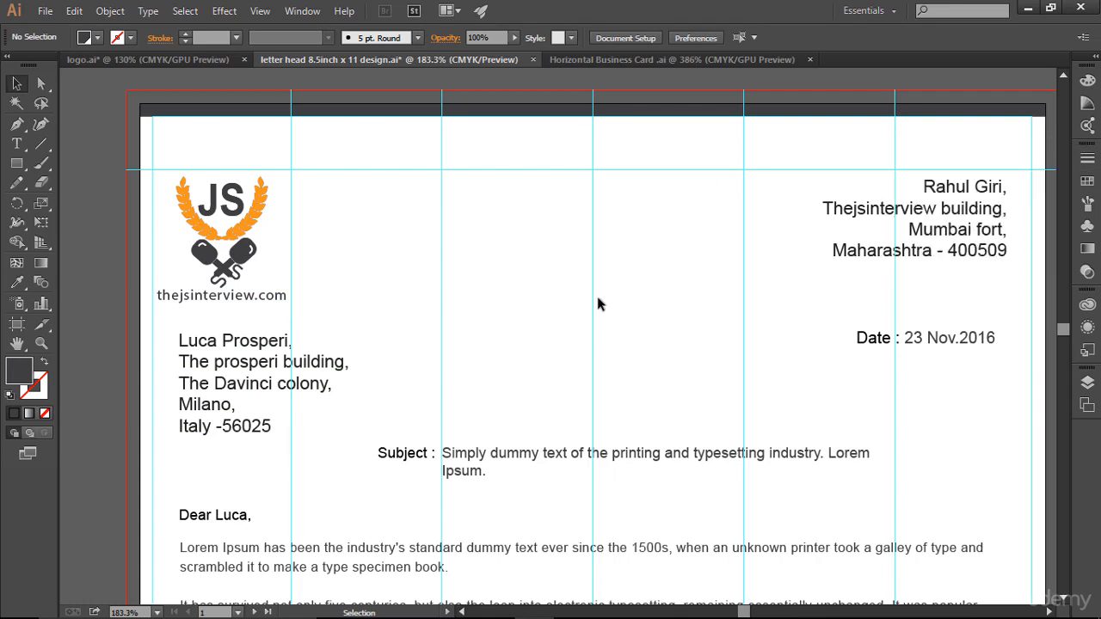
{"action": "left_click", "coordinate": [197, 306]}
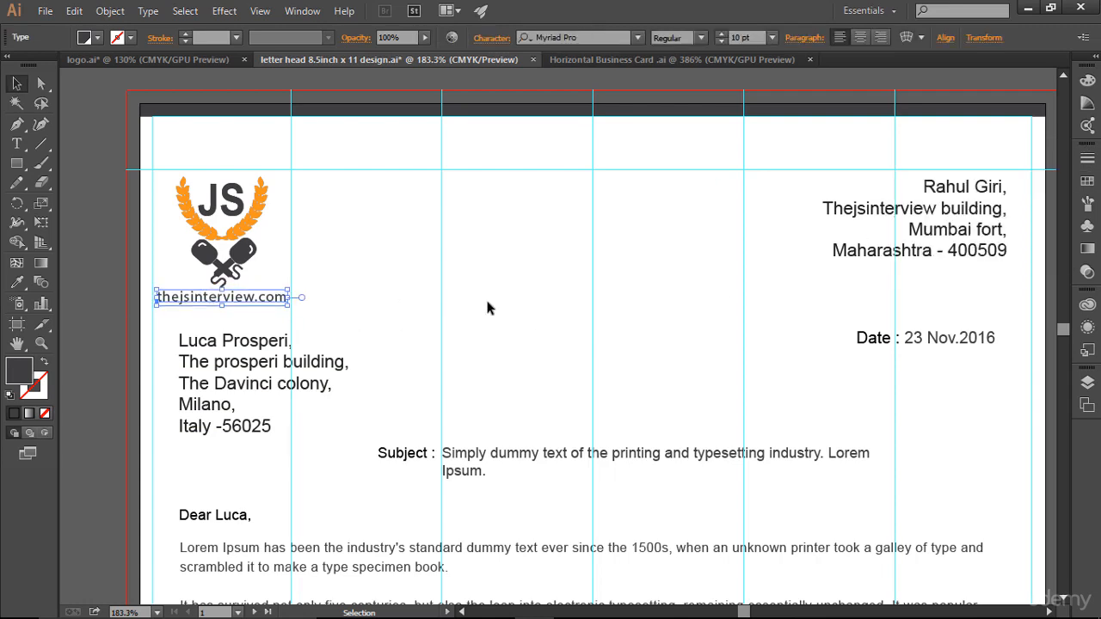
{"action": "left_click", "coordinate": [487, 308]}
{"action": "scroll", "coordinate": [487, 308], "scroll_direction": "down", "scroll_amount": 1}
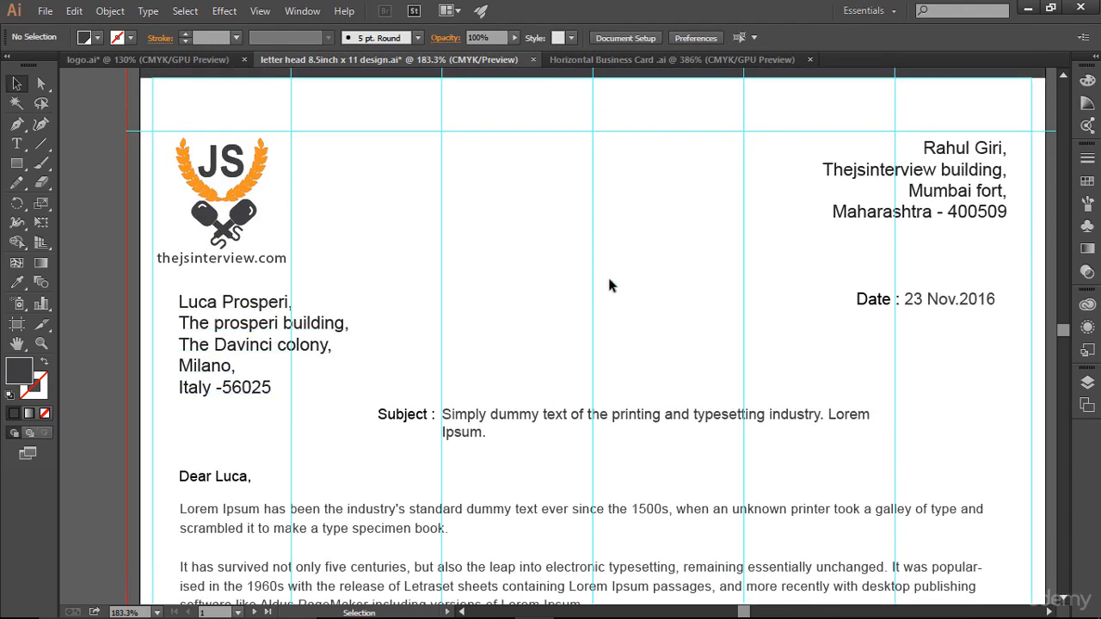
- Set the recipient's address block to 11 pt and nudge it down and left
{"action": "key", "text": "ctrl+0"}
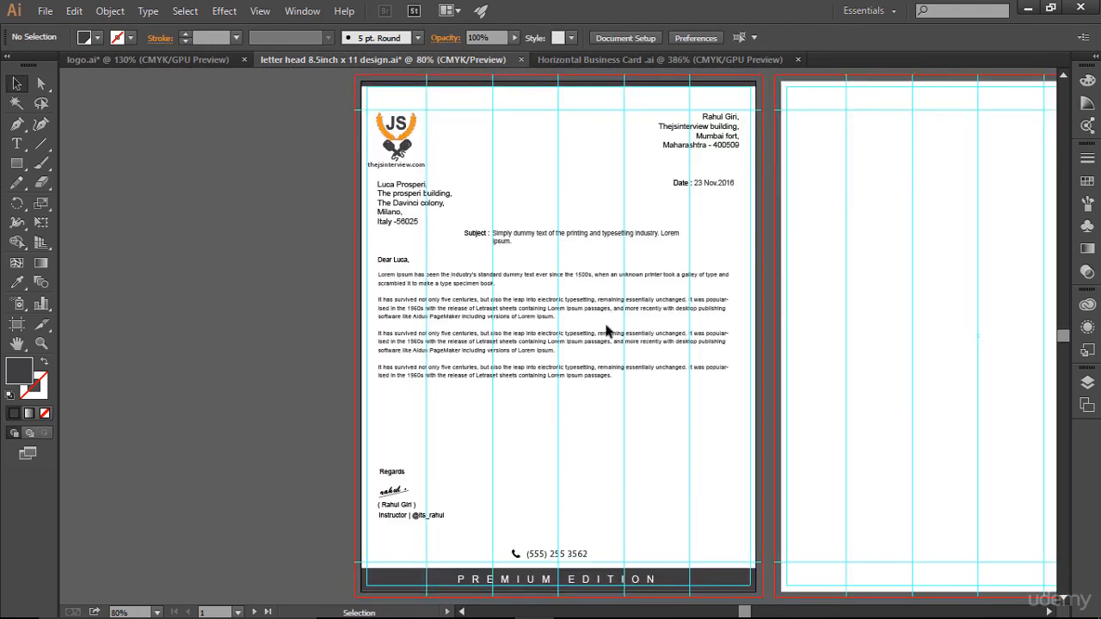
{"action": "left_click", "coordinate": [399, 207]}
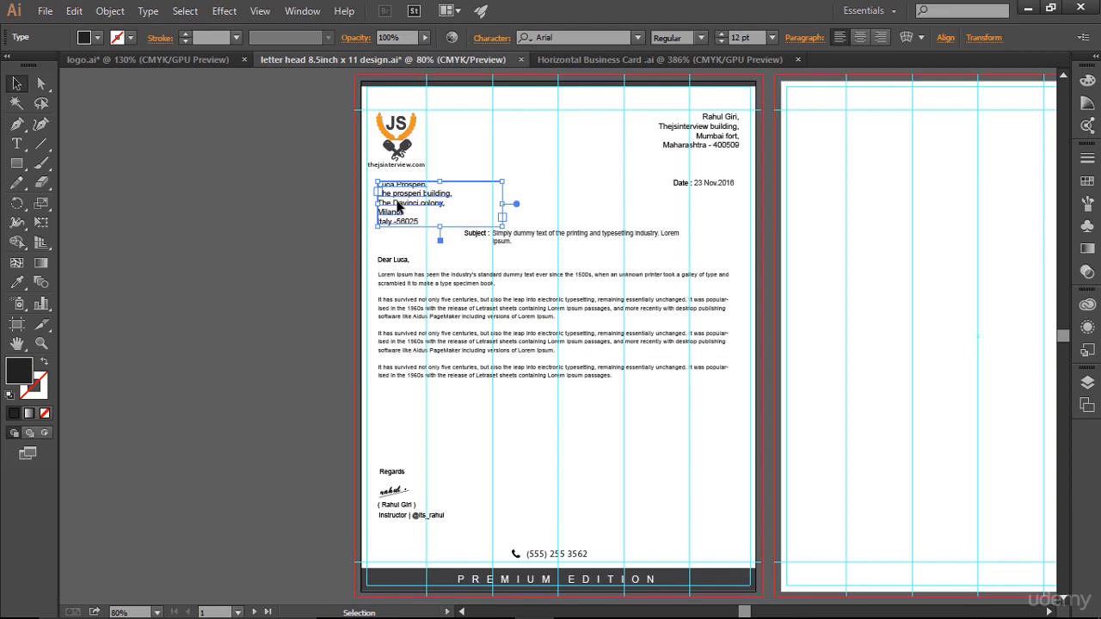
{"action": "left_click", "coordinate": [714, 234]}
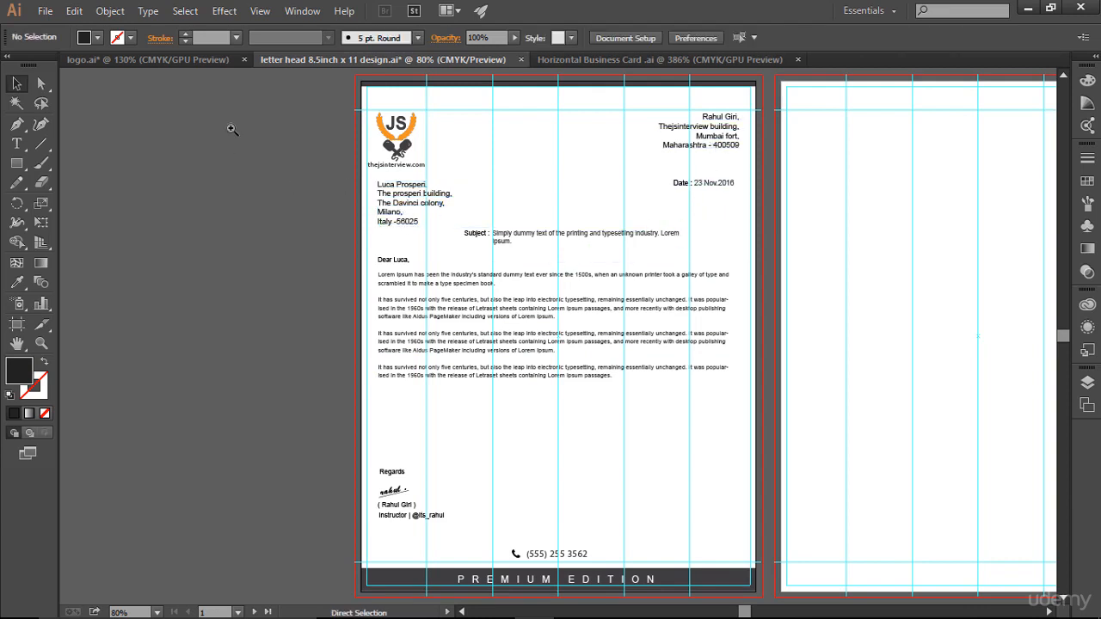
{"action": "left_click_drag", "start_coordinate": [314, 77], "coordinate": [765, 306]}
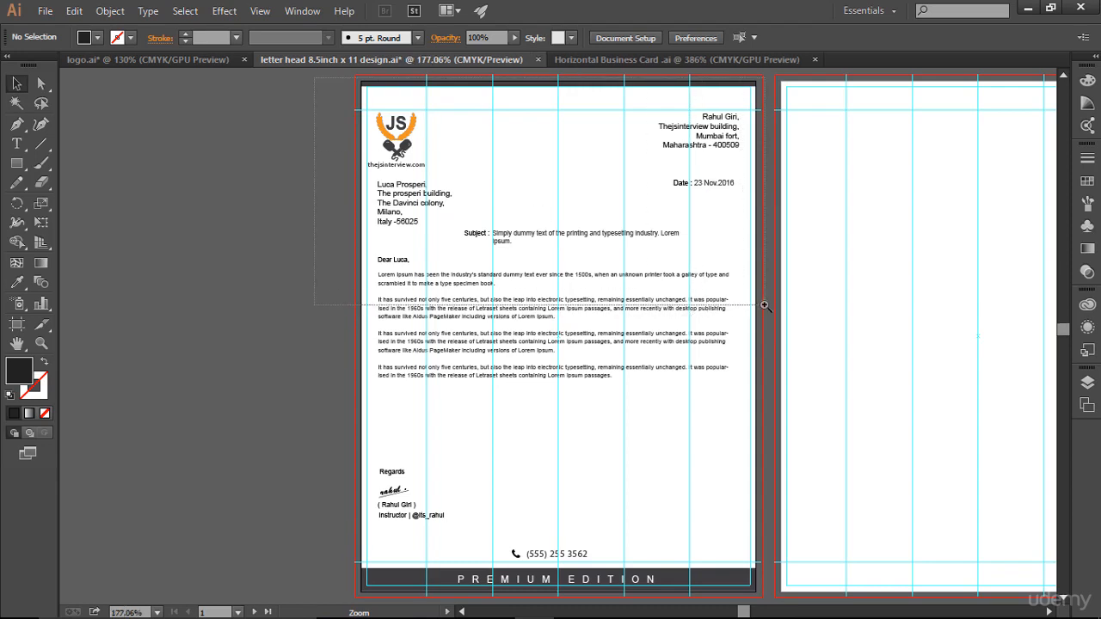
{"action": "left_click", "coordinate": [295, 348]}
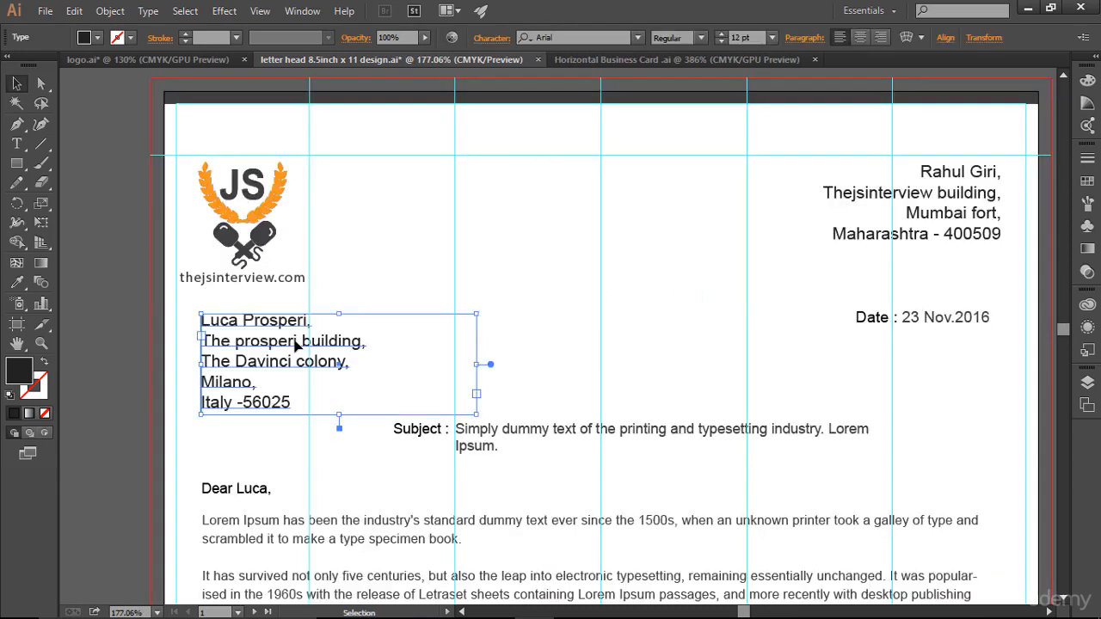
{"action": "left_click", "coordinate": [720, 41]}
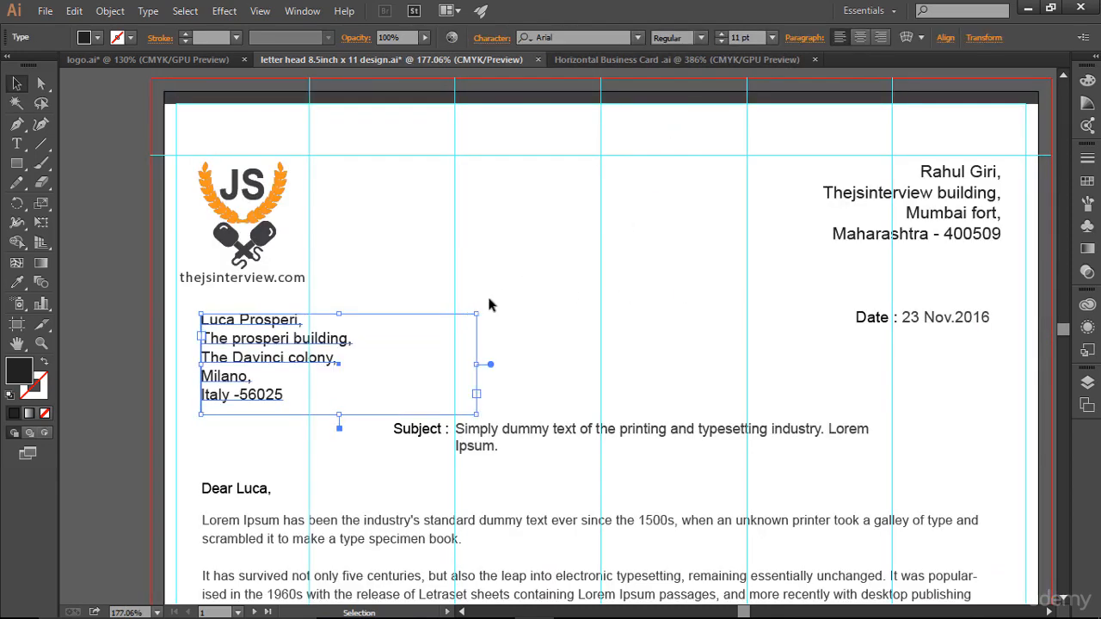
{"action": "key", "text": "Down"}
{"action": "key", "text": "Down"}
{"action": "key", "text": "Down"}
{"action": "key", "text": "Down"}
{"action": "key", "text": "Down"}
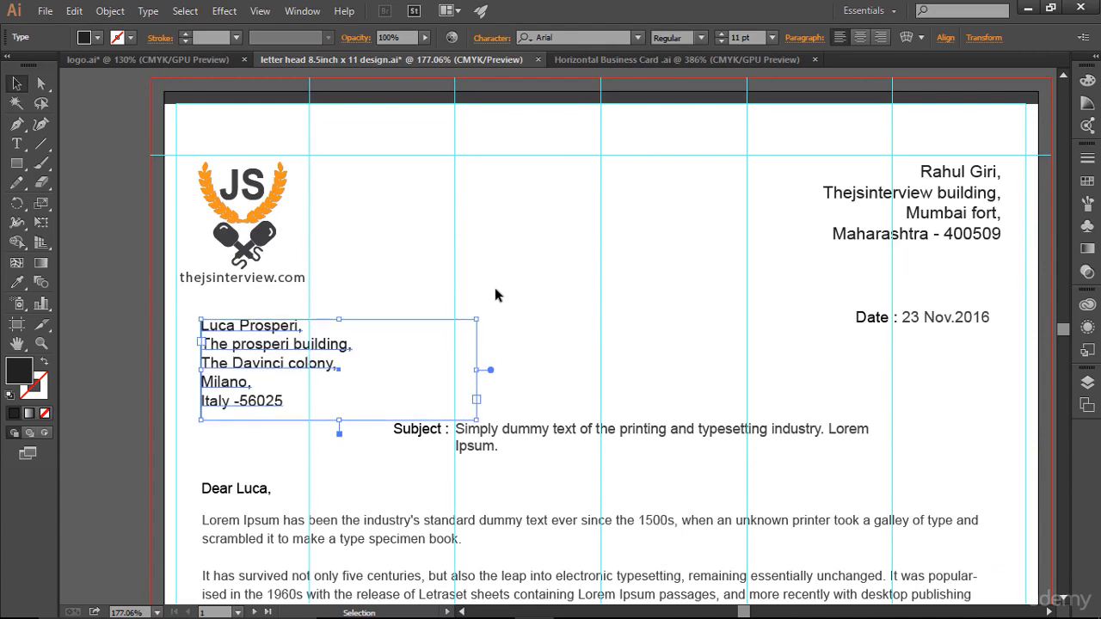
{"action": "key", "text": "Left"}
{"action": "key", "text": "Left"}
{"action": "key", "text": "Left"}
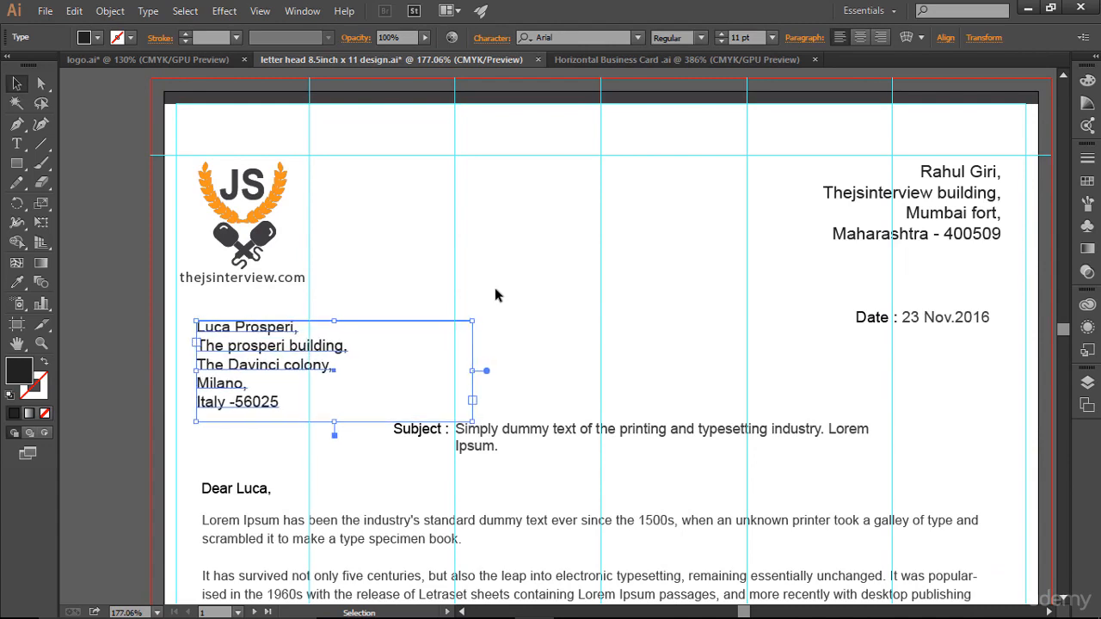
- Set the sender's address block to 11 pt and nudge it down slightly
{"action": "left_click", "coordinate": [852, 249]}
{"action": "left_click", "coordinate": [852, 249]}
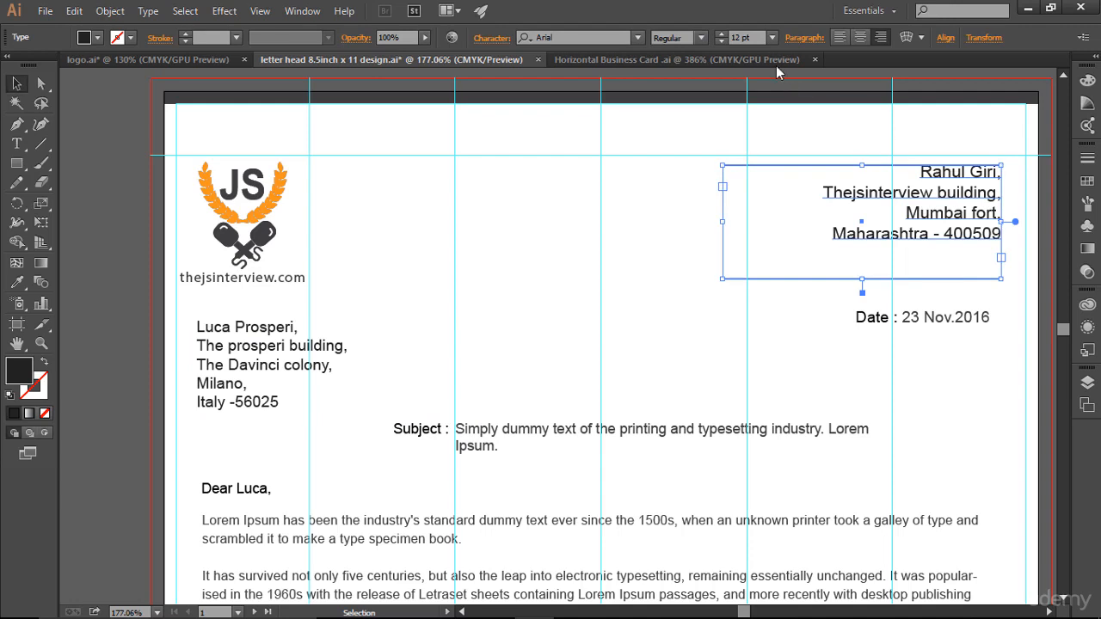
{"action": "left_click", "coordinate": [721, 42]}
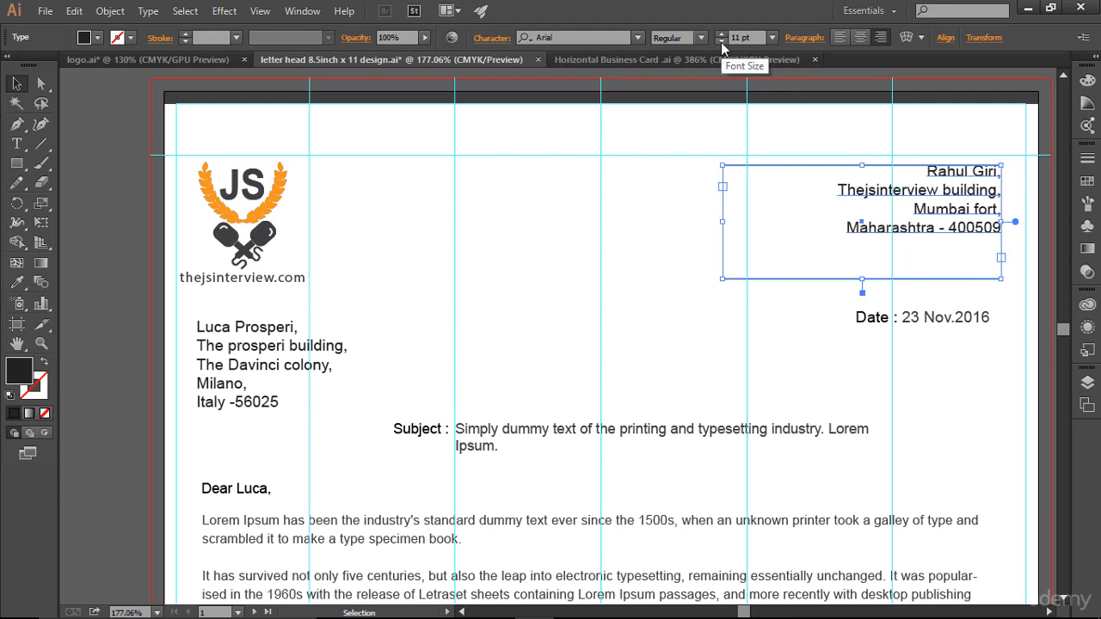
{"action": "key", "text": "Down"}
{"action": "left_click", "coordinate": [665, 164]}
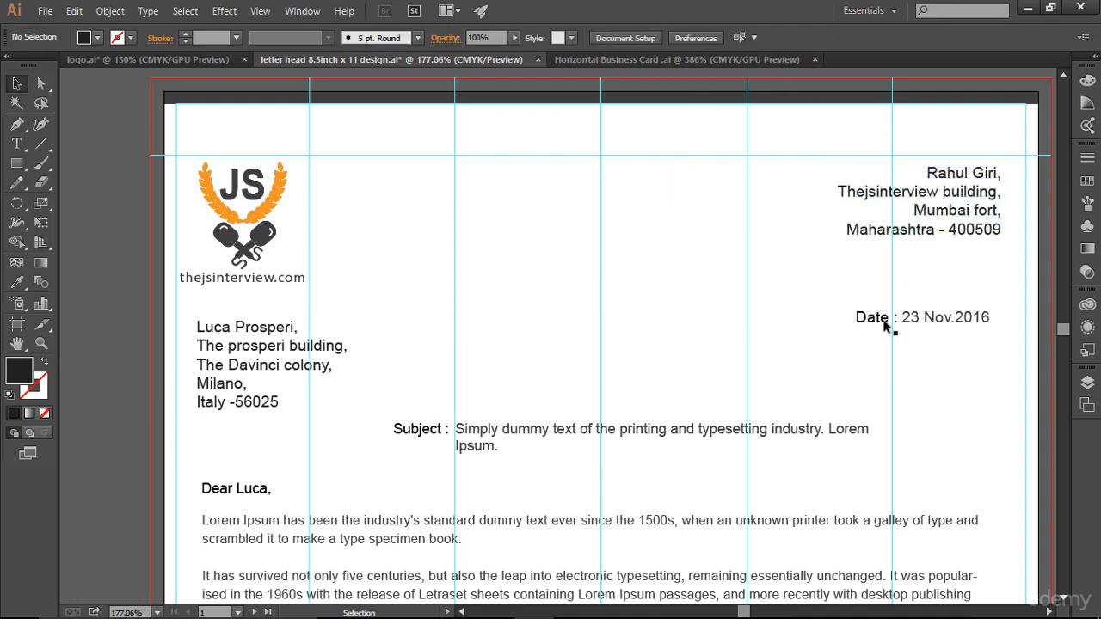
- Reduce the Date line to 10 pt and nudge it right to align
{"action": "left_click", "coordinate": [933, 322]}
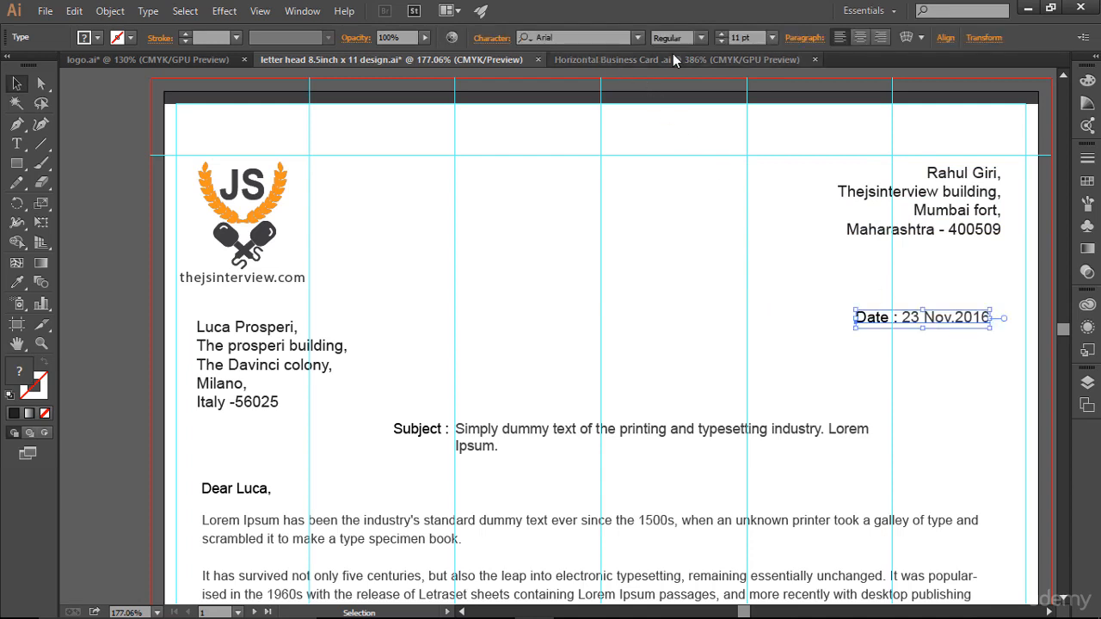
{"action": "left_click", "coordinate": [718, 43]}
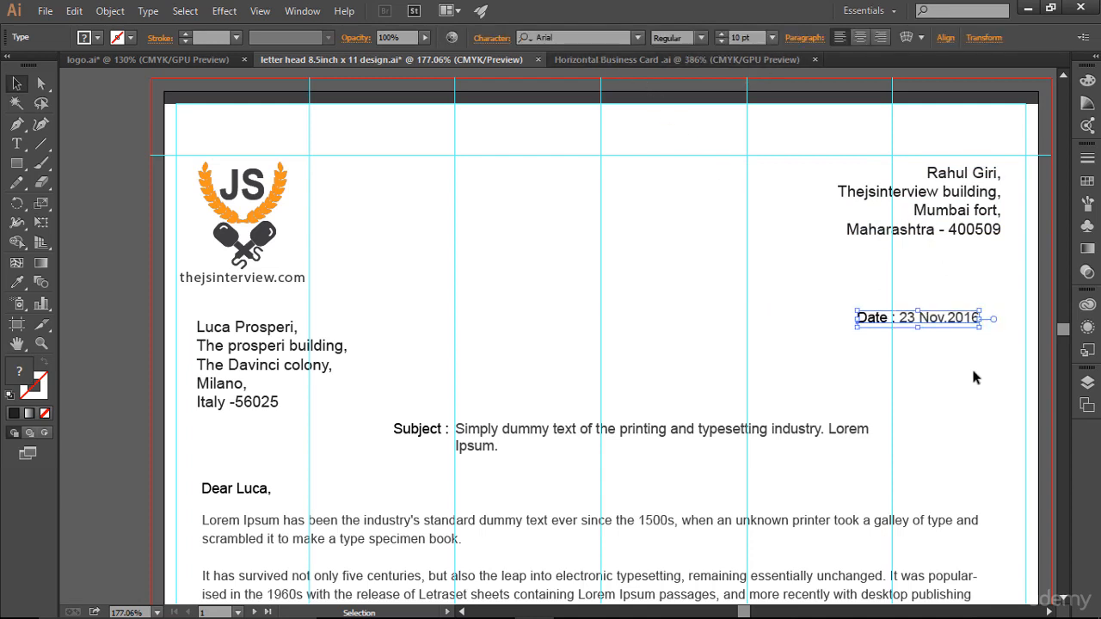
{"action": "key", "text": "Right"}
{"action": "key", "text": "Right"}
{"action": "key", "text": "Right"}
{"action": "key", "text": "Right"}
{"action": "key", "text": "Right"}
{"action": "key", "text": "Right"}
{"action": "key", "text": "Right"}
{"action": "key", "text": "Right"}
{"action": "key", "text": "Right"}
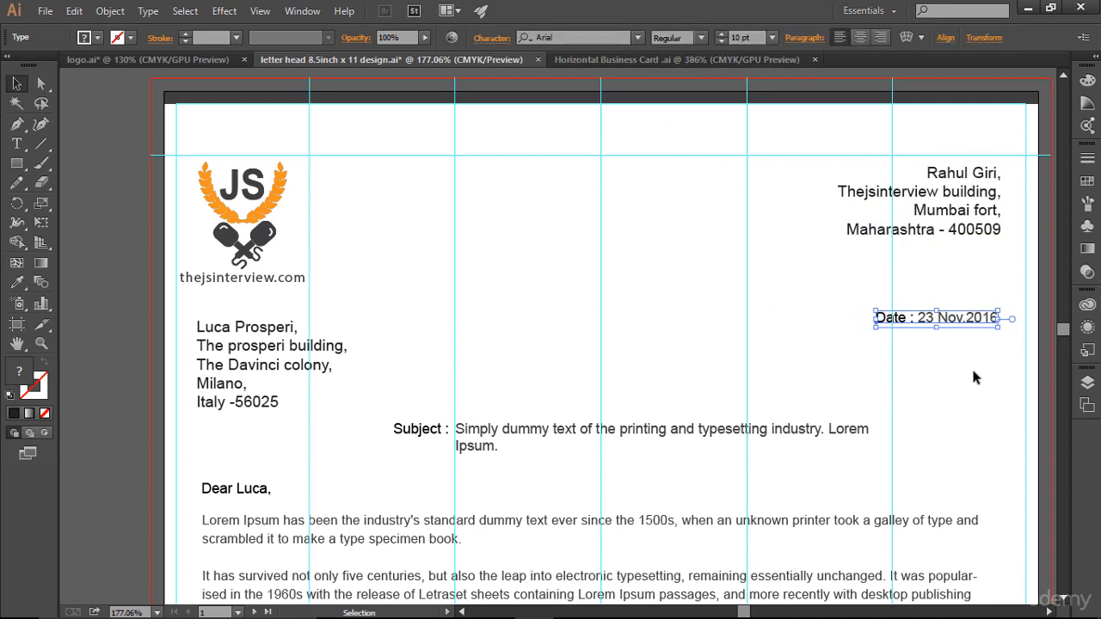
{"action": "left_click", "coordinate": [974, 372]}
{"action": "scroll", "coordinate": [974, 371], "scroll_direction": "down", "scroll_amount": 3}
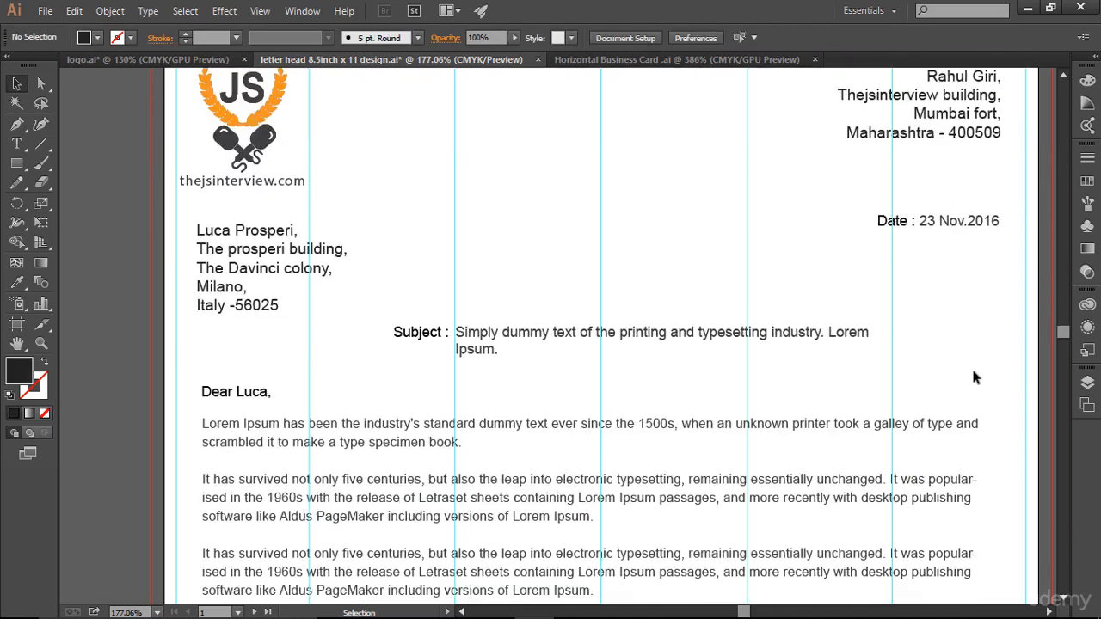
{"action": "scroll", "coordinate": [974, 372], "scroll_direction": "up", "scroll_amount": 3}
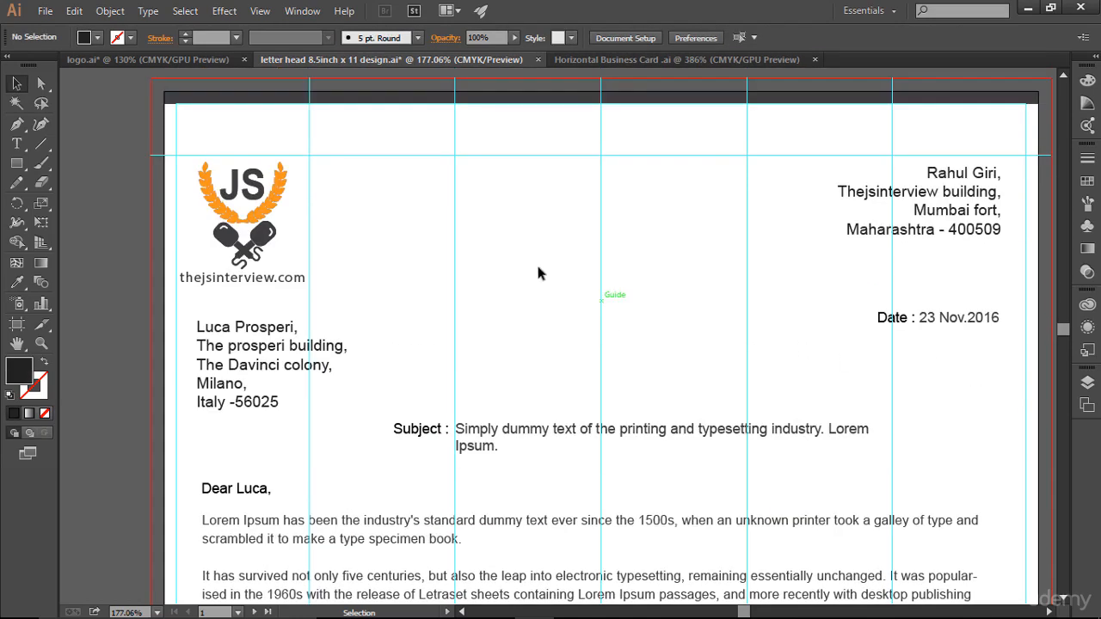
- Shrink the JS logo slightly in two drags and nudge it upward
{"action": "left_click", "coordinate": [284, 173]}
{"action": "left_click_drag", "start_coordinate": [285, 166], "coordinate": [277, 175]}
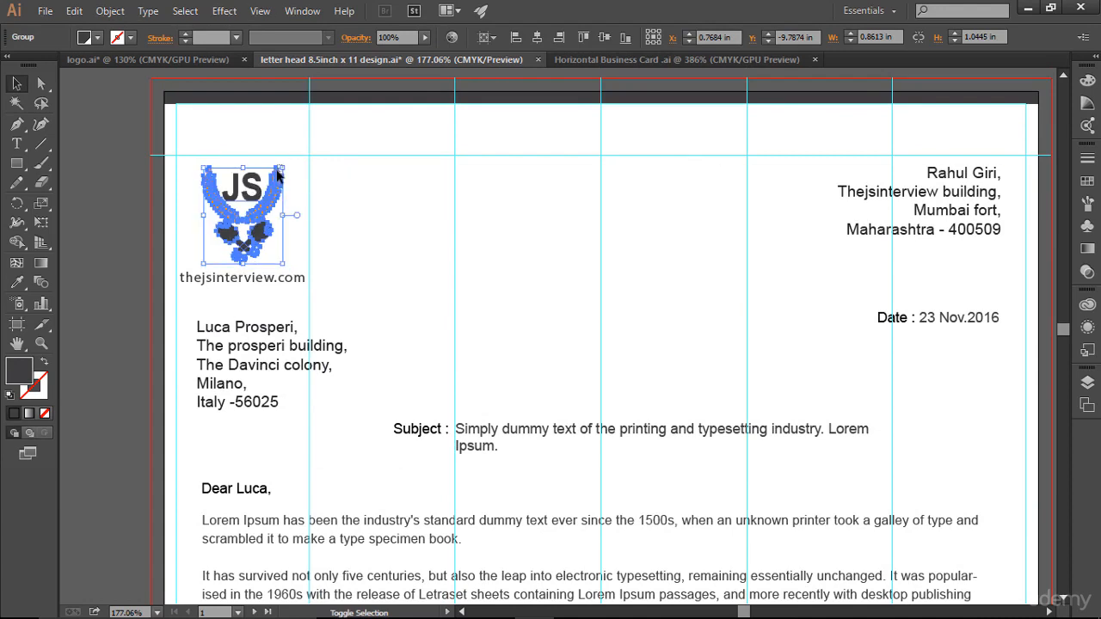
{"action": "left_click", "coordinate": [297, 193]}
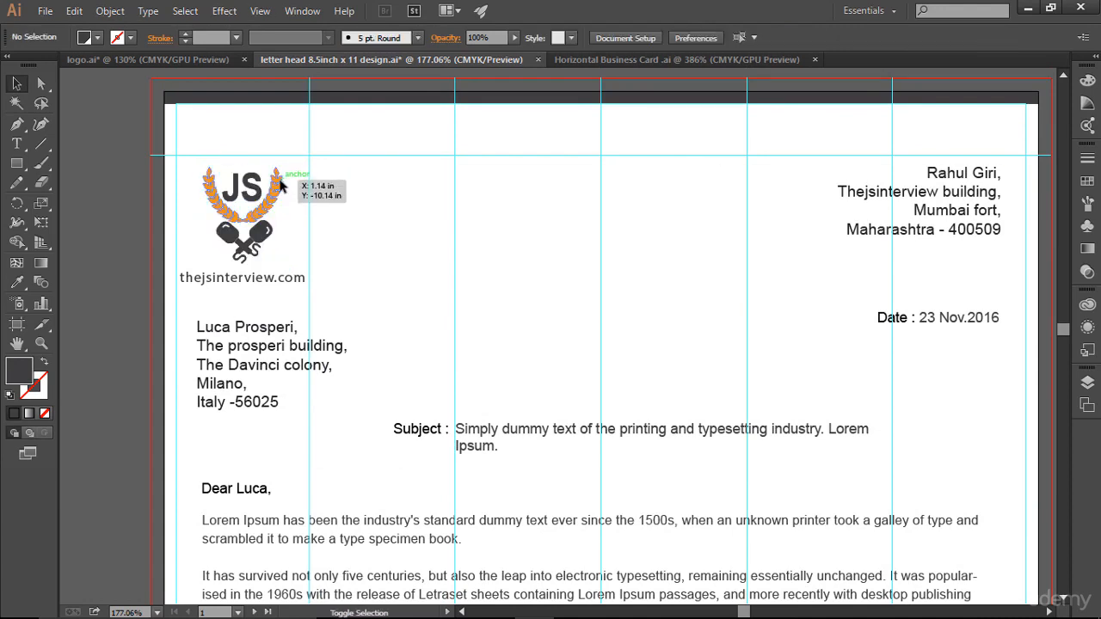
{"action": "left_click", "coordinate": [280, 182]}
{"action": "left_click_drag", "start_coordinate": [284, 169], "coordinate": [276, 176]}
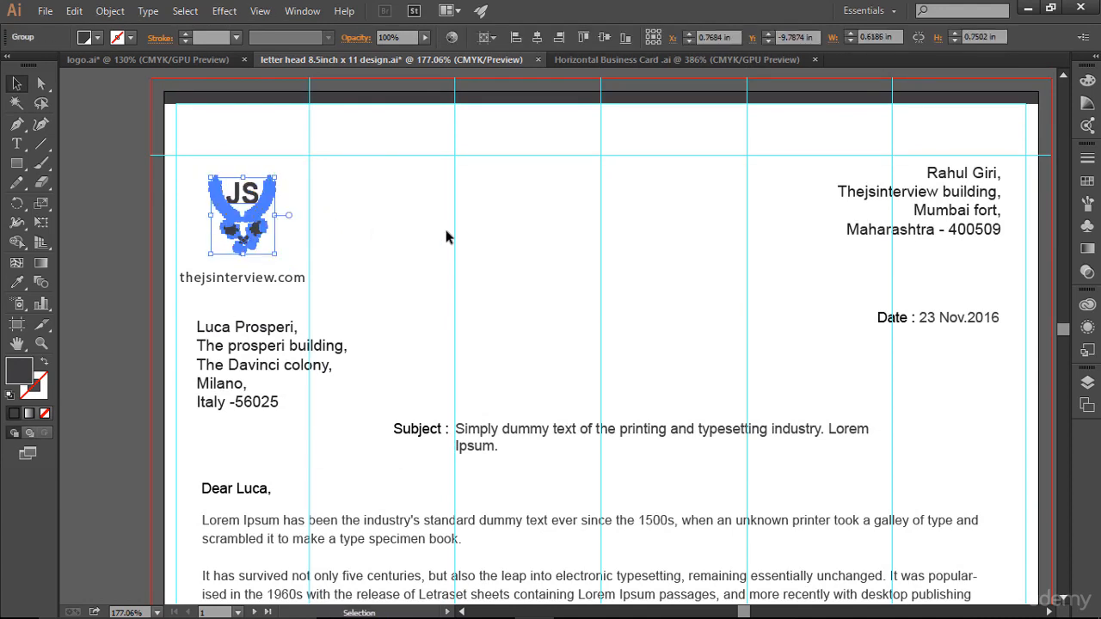
{"action": "key", "text": "Up"}
{"action": "key", "text": "Up"}
{"action": "key", "text": "Up"}
{"action": "key", "text": "Up"}
{"action": "key", "text": "Up"}
{"action": "key", "text": "Up"}
{"action": "key", "text": "Up"}
{"action": "key", "text": "Up"}
{"action": "key", "text": "Up"}
{"action": "key", "text": "Up"}
{"action": "key", "text": "Up"}
{"action": "key", "text": "Up"}
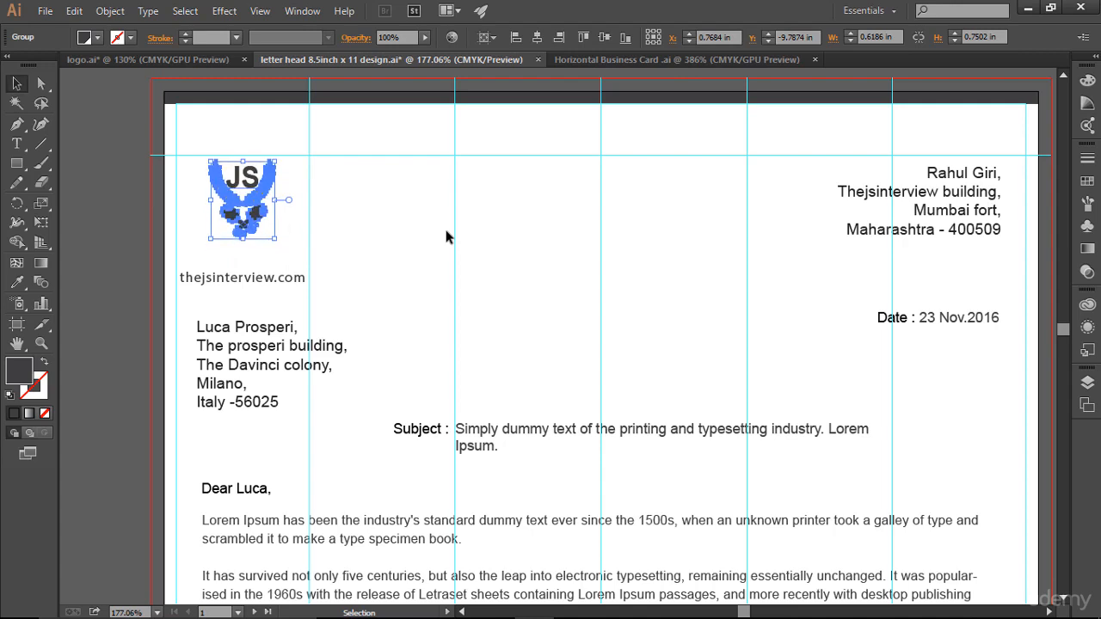
- Nudge the web address up two steps beneath the logo and fit the page in view
{"action": "left_click", "coordinate": [276, 278]}
{"action": "key", "text": "Up"}
{"action": "key", "text": "Up"}
{"action": "key", "text": "Up"}
{"action": "key", "text": "Up"}
{"action": "key", "text": "Up"}
{"action": "key", "text": "Up"}
{"action": "key", "text": "Up"}
{"action": "key", "text": "Up"}
{"action": "key", "text": "Up"}
{"action": "key", "text": "Up"}
{"action": "key", "text": "Up"}
{"action": "key", "text": "Up"}
{"action": "key", "text": "Up"}
{"action": "key", "text": "Up"}
{"action": "key", "text": "Up"}
{"action": "key", "text": "Up"}
{"action": "key", "text": "Up"}
{"action": "key", "text": "Up"}
{"action": "key", "text": "Up"}
{"action": "key", "text": "Up"}
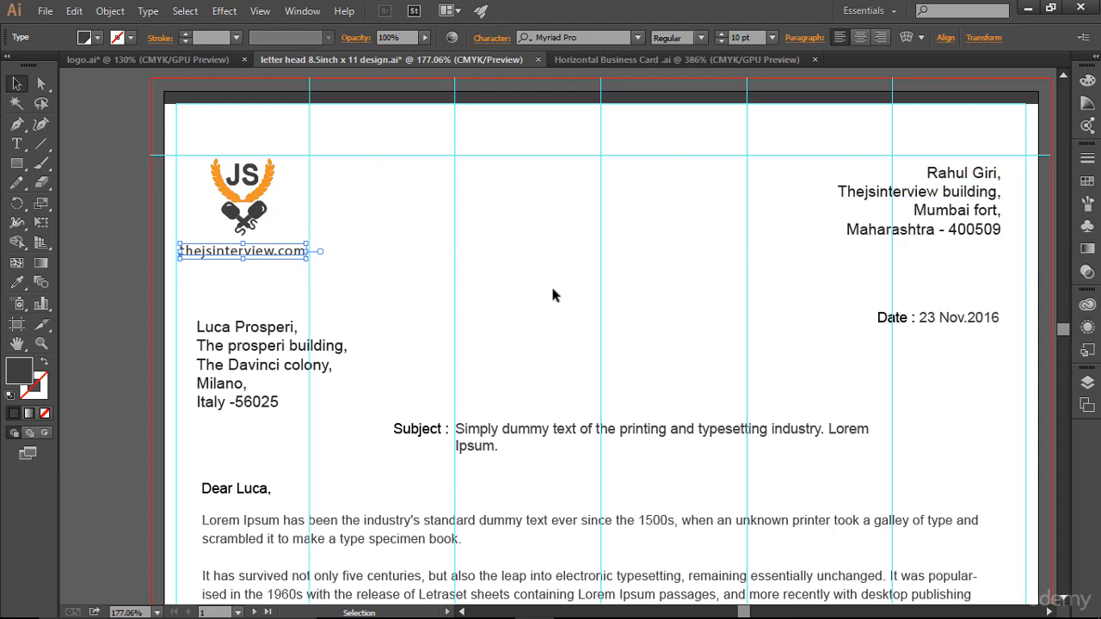
{"action": "key", "text": "Up"}
{"action": "key", "text": "Up"}
{"action": "key", "text": "Up"}
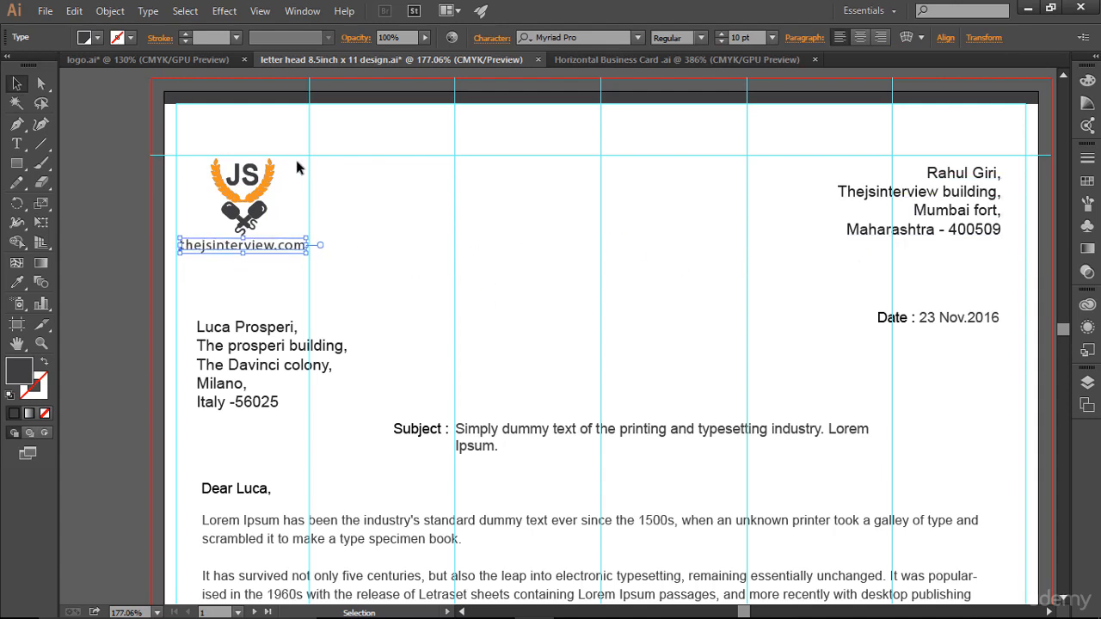
{"action": "left_click", "coordinate": [243, 177]}
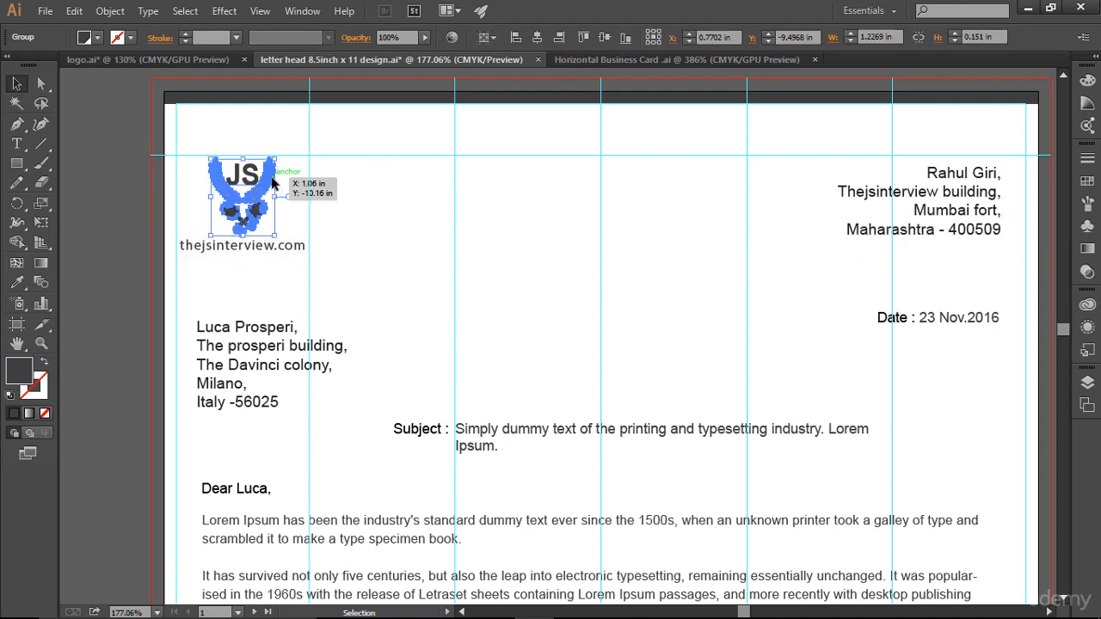
{"action": "left_click", "coordinate": [315, 198]}
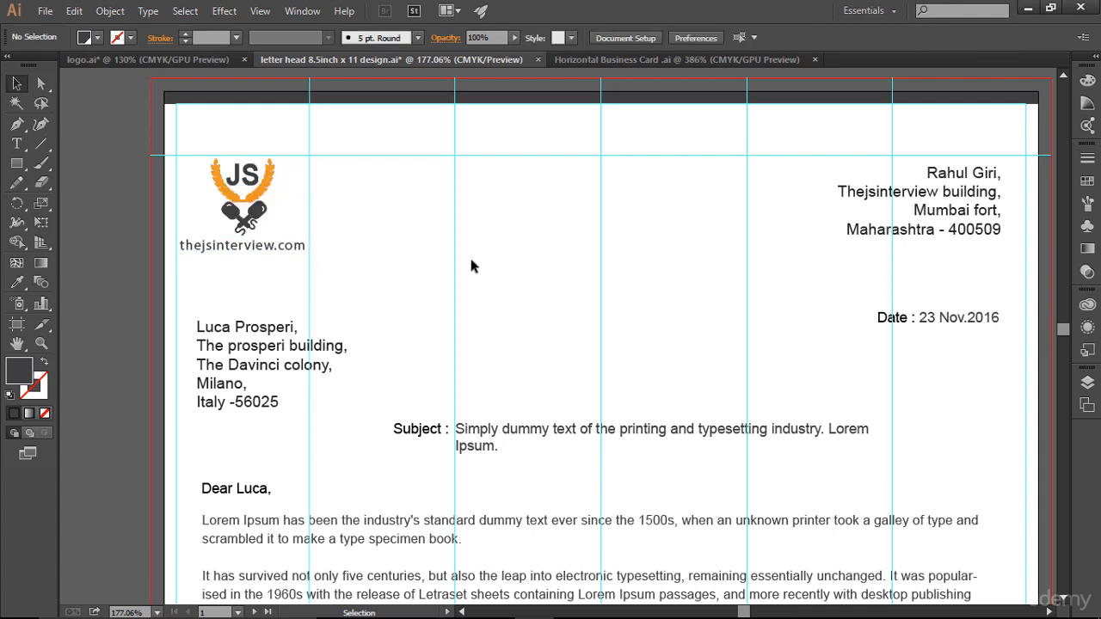
{"action": "key", "text": "ctrl+0"}
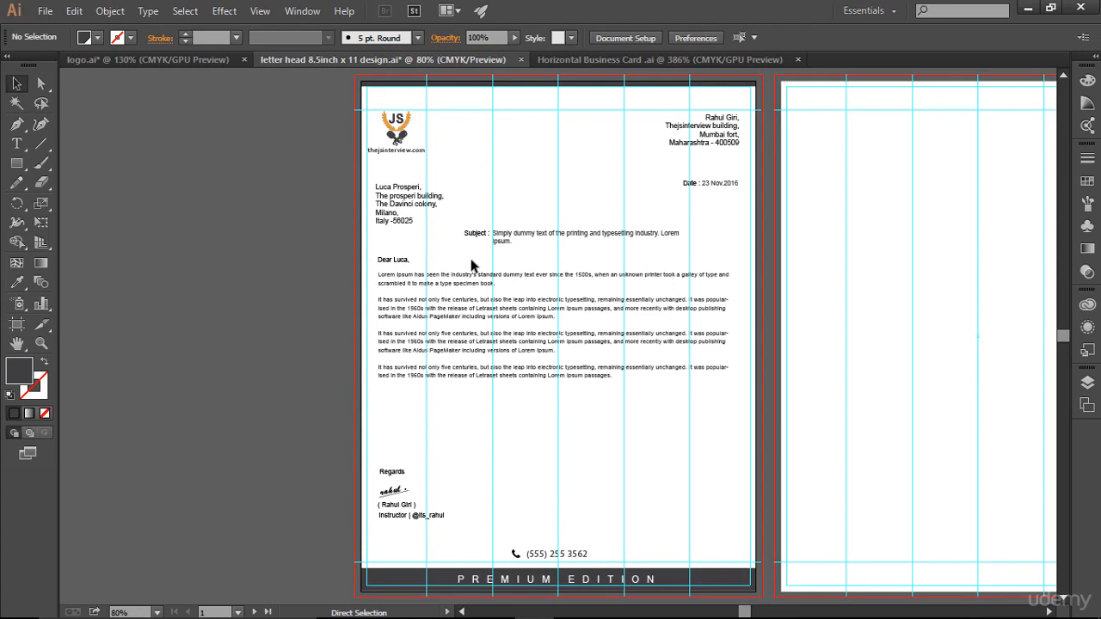
- Hide guides and bleed lines, bring both pages into view, and select the first page's contents
{"action": "key", "text": "ctrl+semicolon"}
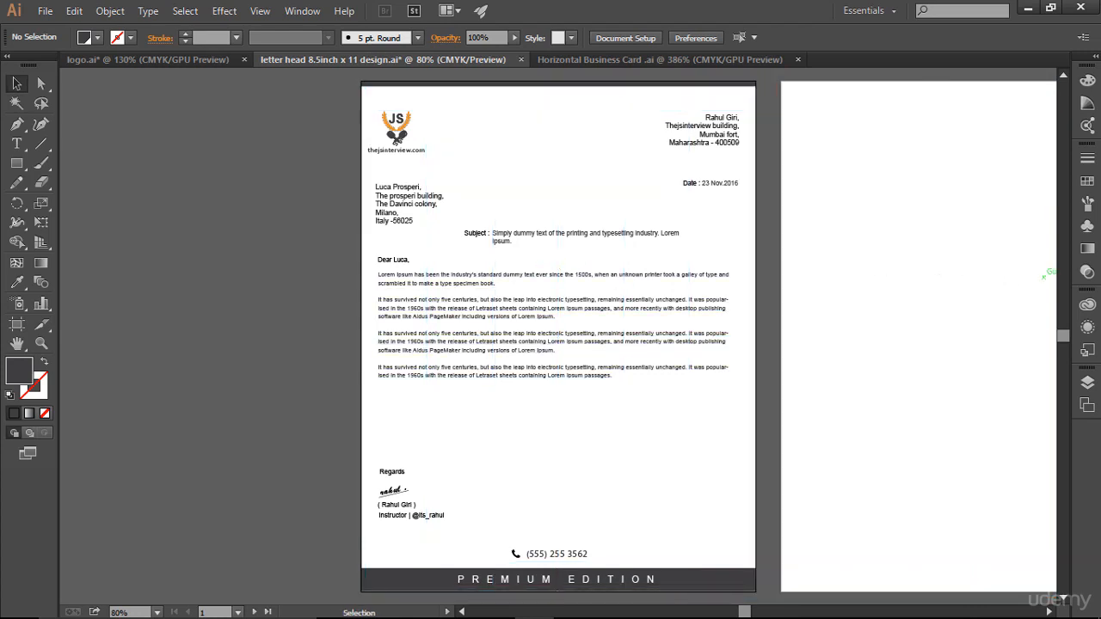
{"action": "left_click_drag", "start_coordinate": [671, 229], "coordinate": [472, 232]}
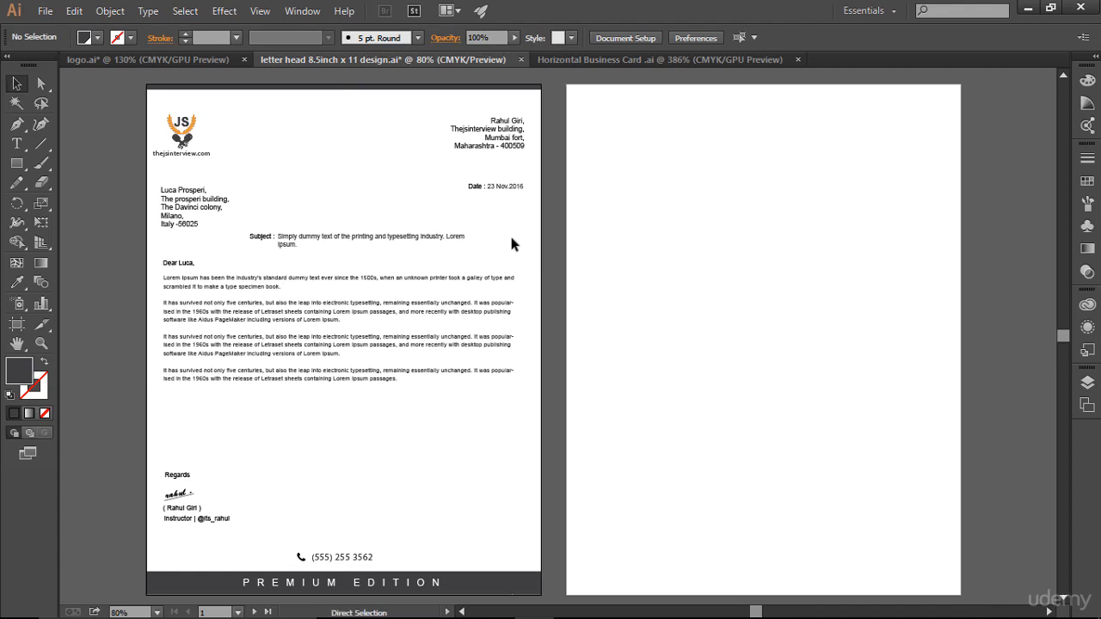
{"action": "key", "text": "ctrl+a"}
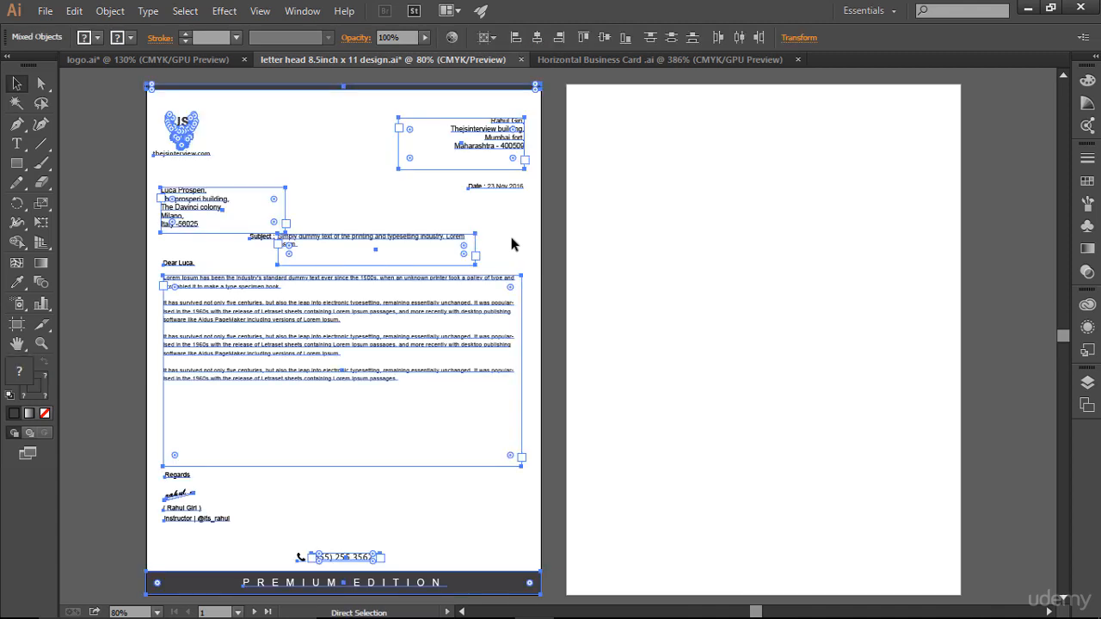
{"action": "left_click", "coordinate": [739, 347]}
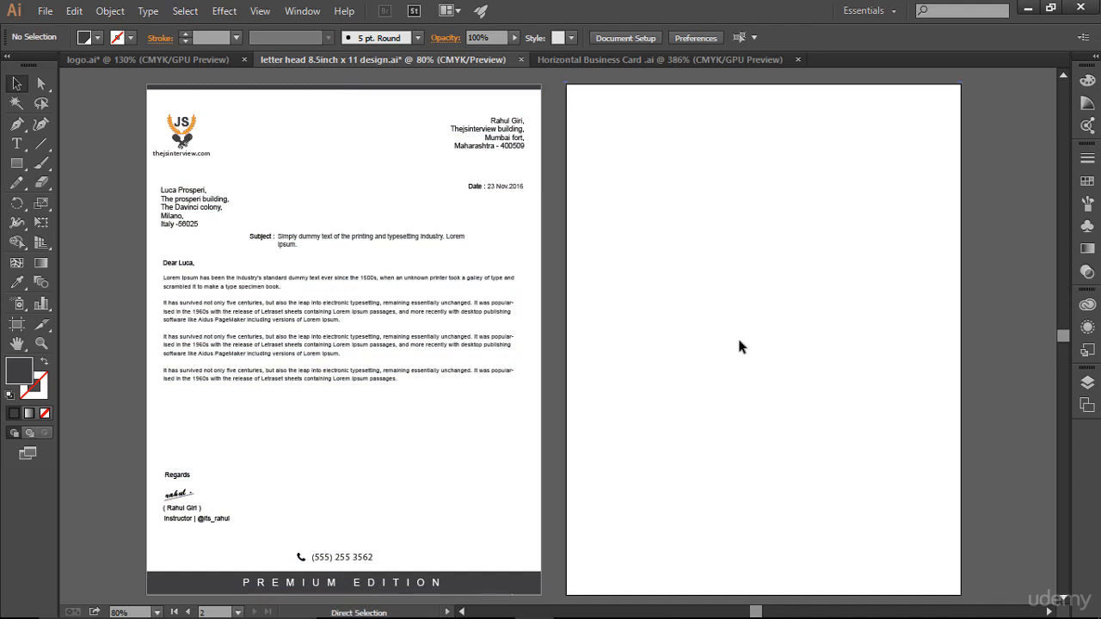
- Paste the letterhead onto page 2, then delete its body text, recipient address, subject and greeting
{"action": "key", "text": "ctrl+shift+v"}
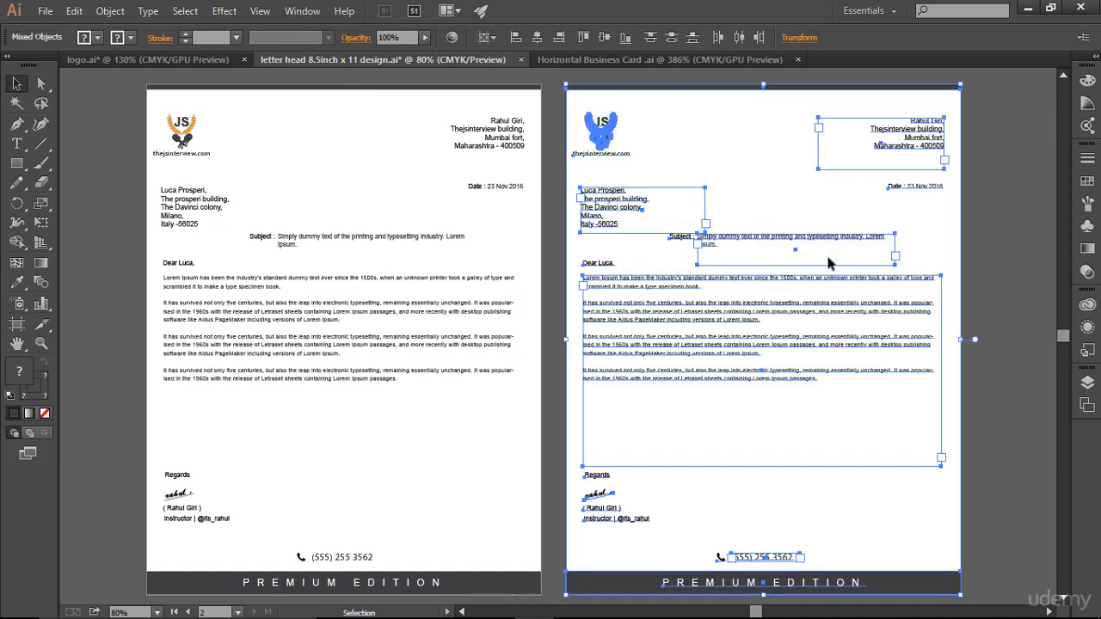
{"action": "left_click", "coordinate": [848, 216]}
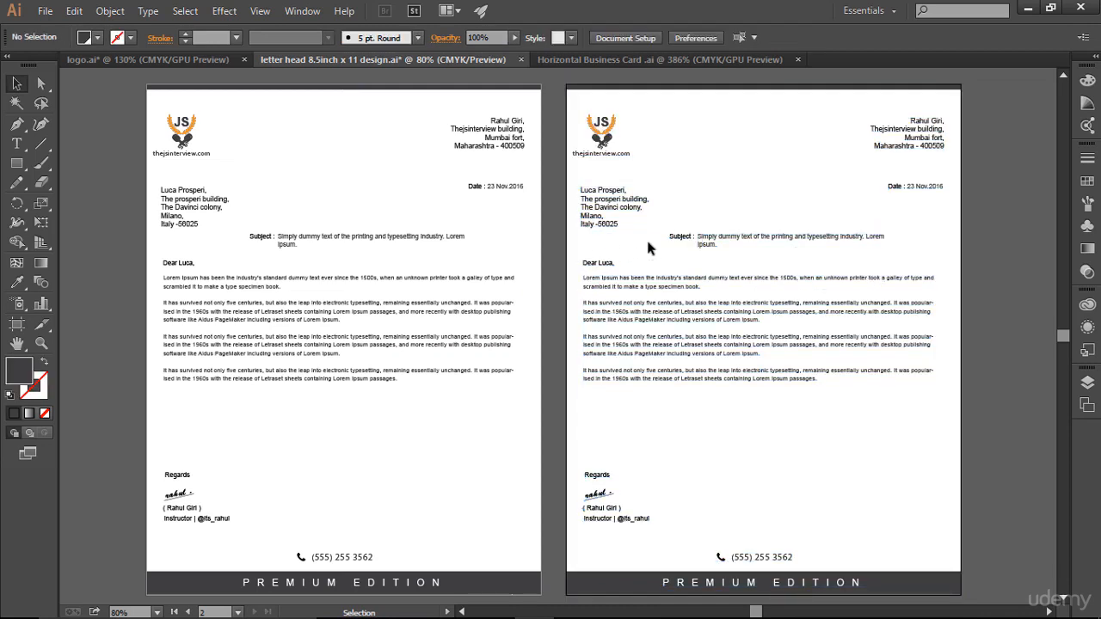
{"action": "left_click", "coordinate": [592, 293]}
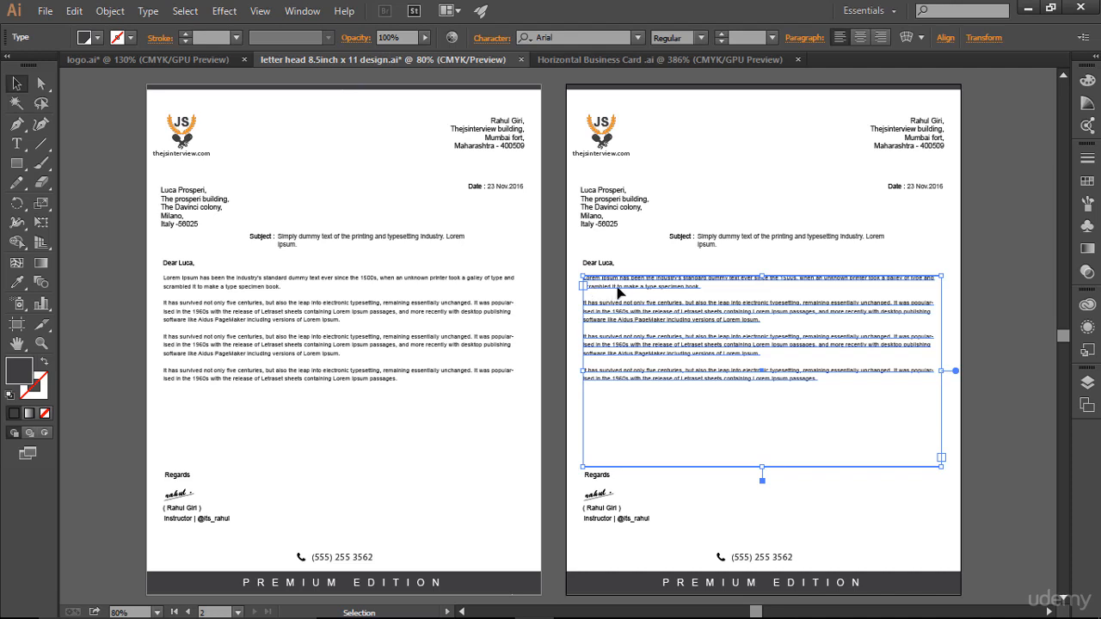
{"action": "key", "text": "Delete"}
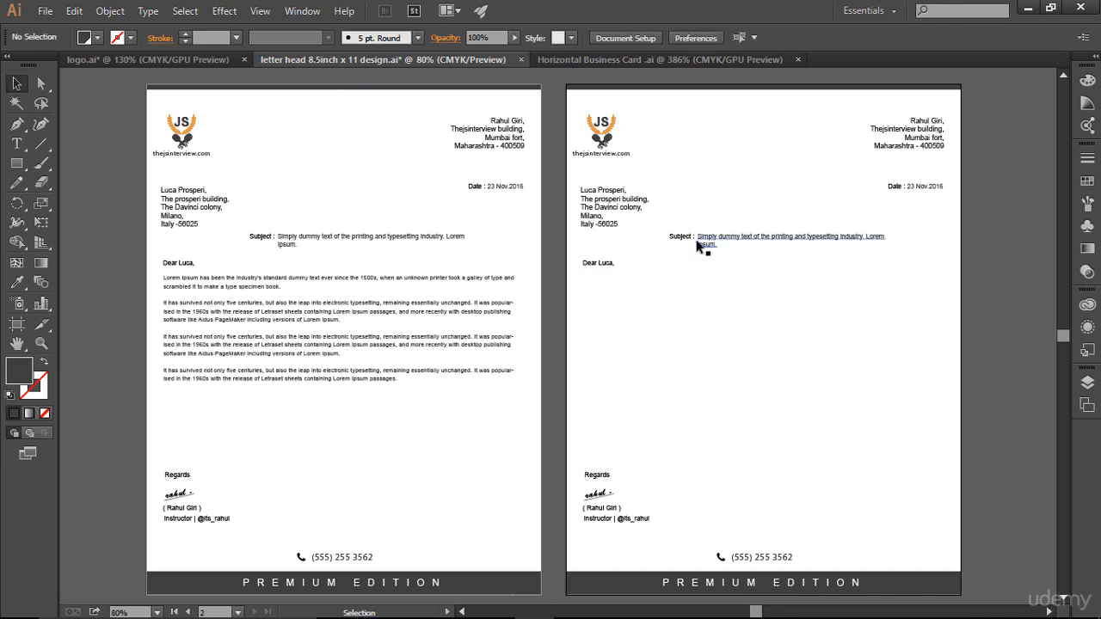
{"action": "left_click_drag", "start_coordinate": [684, 273], "coordinate": [808, 231]}
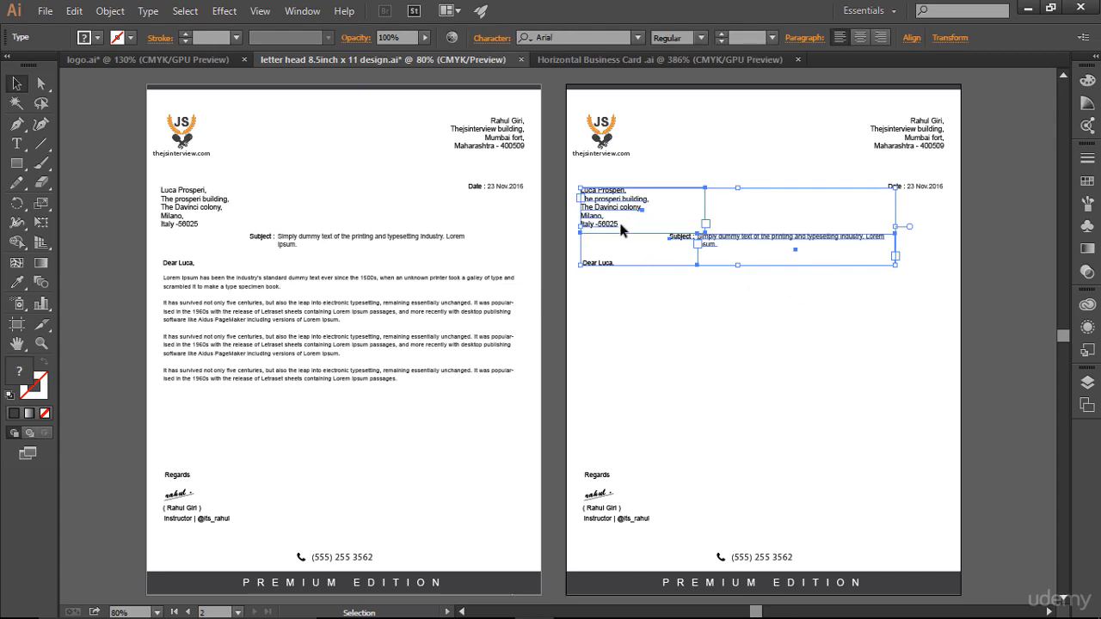
{"action": "key", "text": "Delete"}
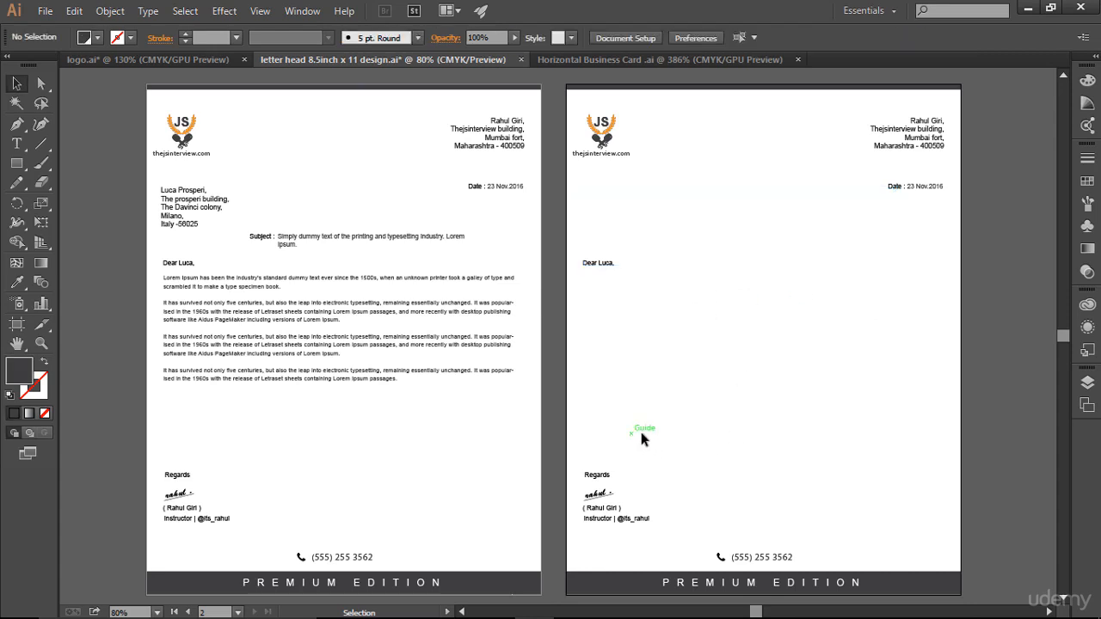
{"action": "left_click", "coordinate": [603, 263]}
{"action": "key", "text": "Delete"}
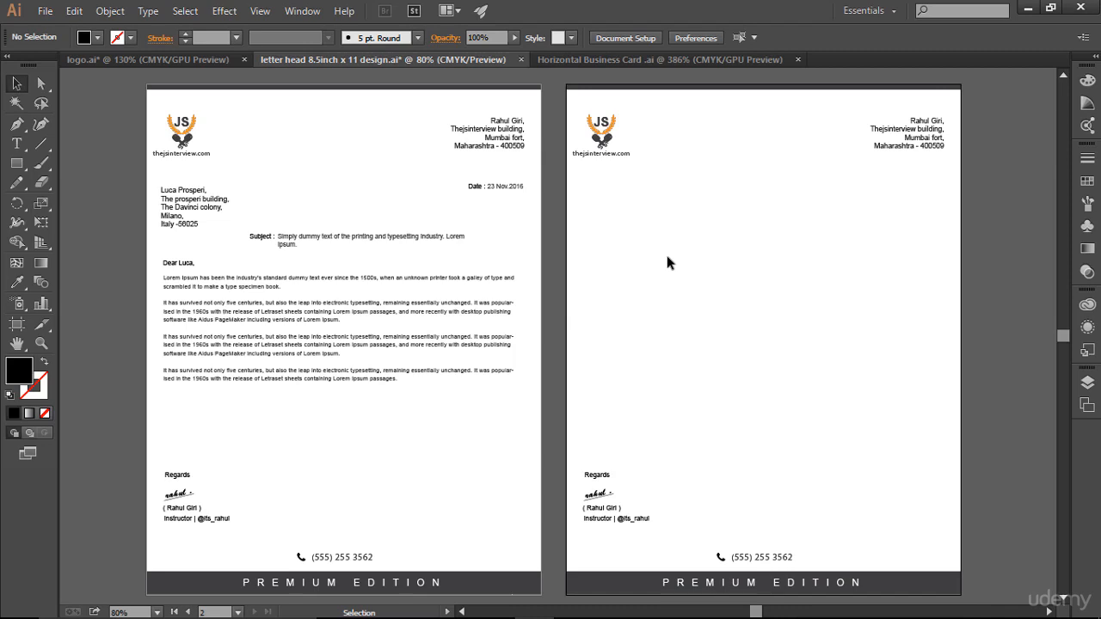
{"action": "scroll", "coordinate": [811, 315], "scroll_direction": "down", "scroll_amount": 3}
- Draw a horizontal line across the middle of page 2 with a 1 pt black stroke
{"action": "scroll", "coordinate": [813, 320], "scroll_direction": "up", "scroll_amount": 3}
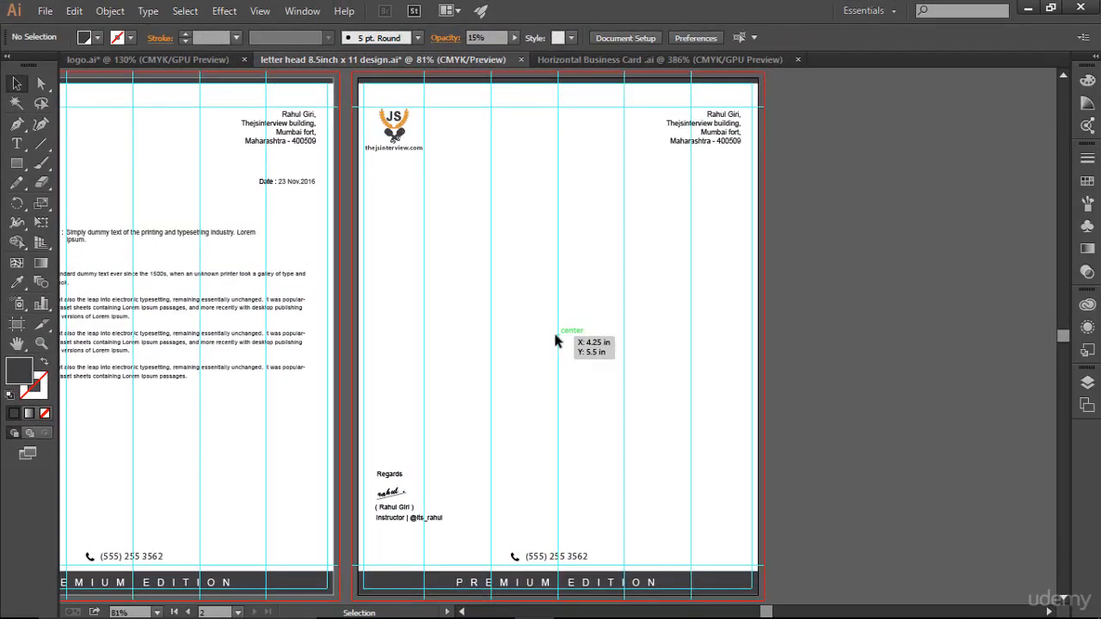
{"action": "left_click", "coordinate": [41, 143]}
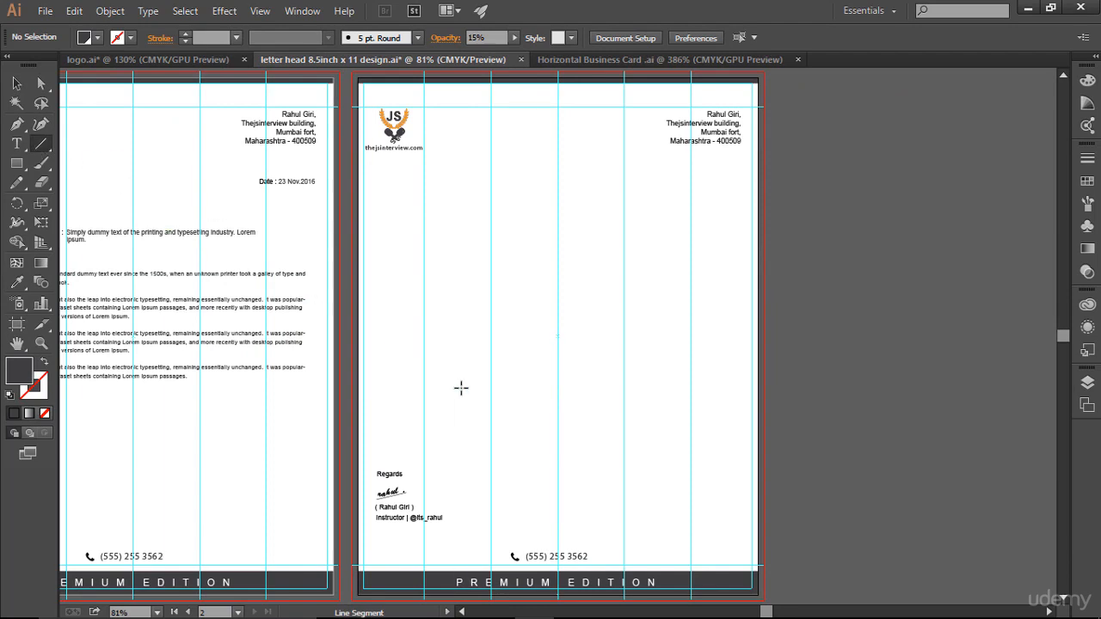
{"action": "left_click", "coordinate": [556, 337]}
{"action": "left_click_drag", "start_coordinate": [555, 336], "coordinate": [763, 337]}
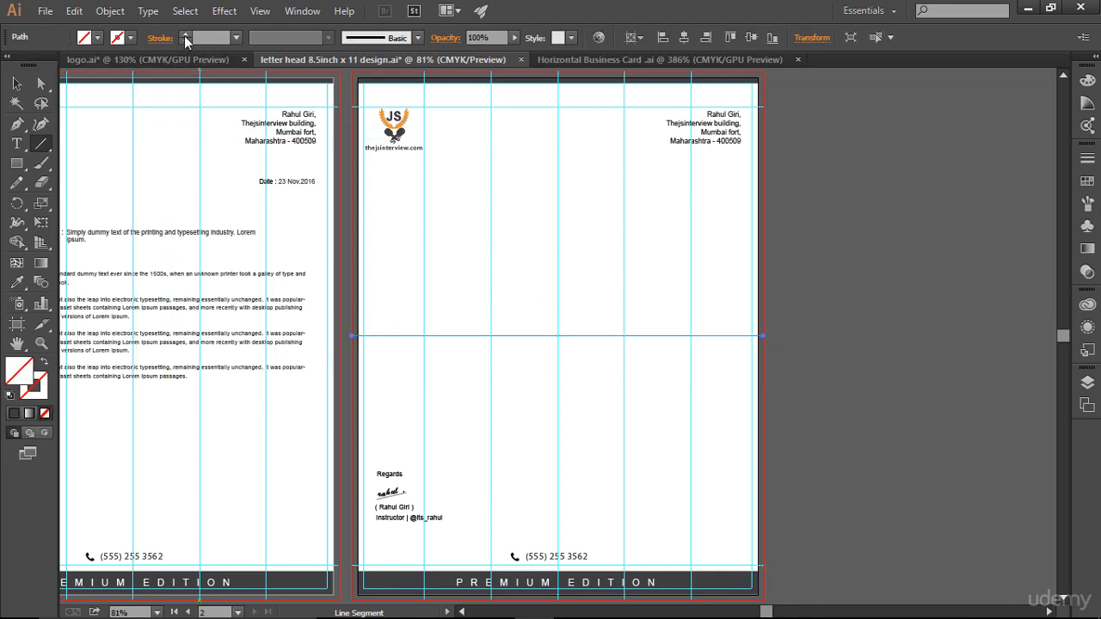
{"action": "left_click", "coordinate": [185, 36]}
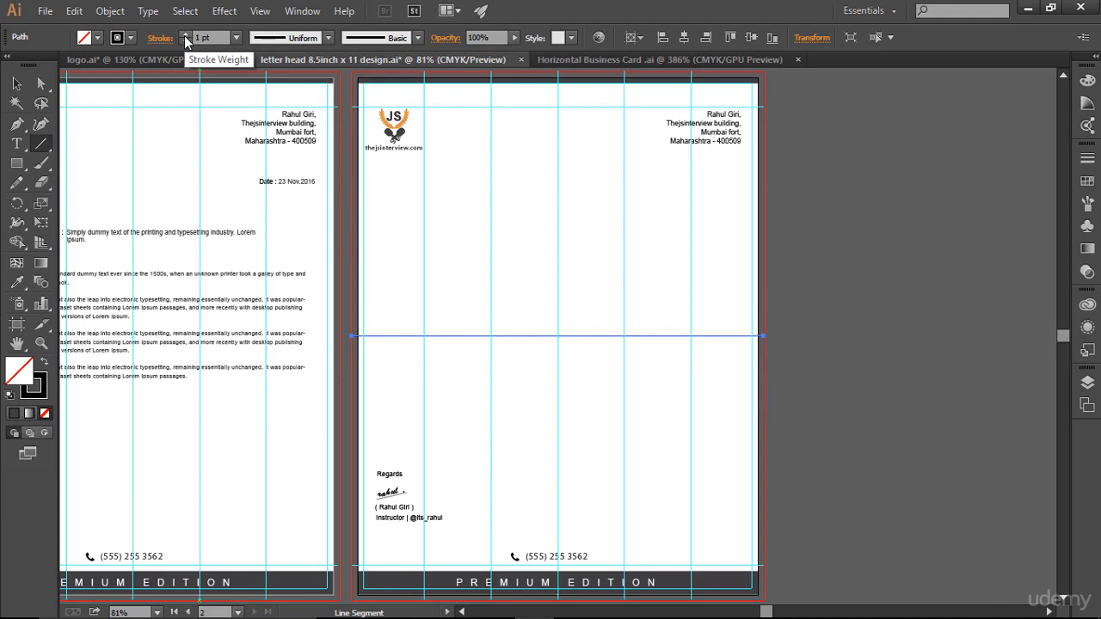
- Alt-drag a copy of the JS logo down to the centre of the line
{"action": "left_click", "coordinate": [15, 83]}
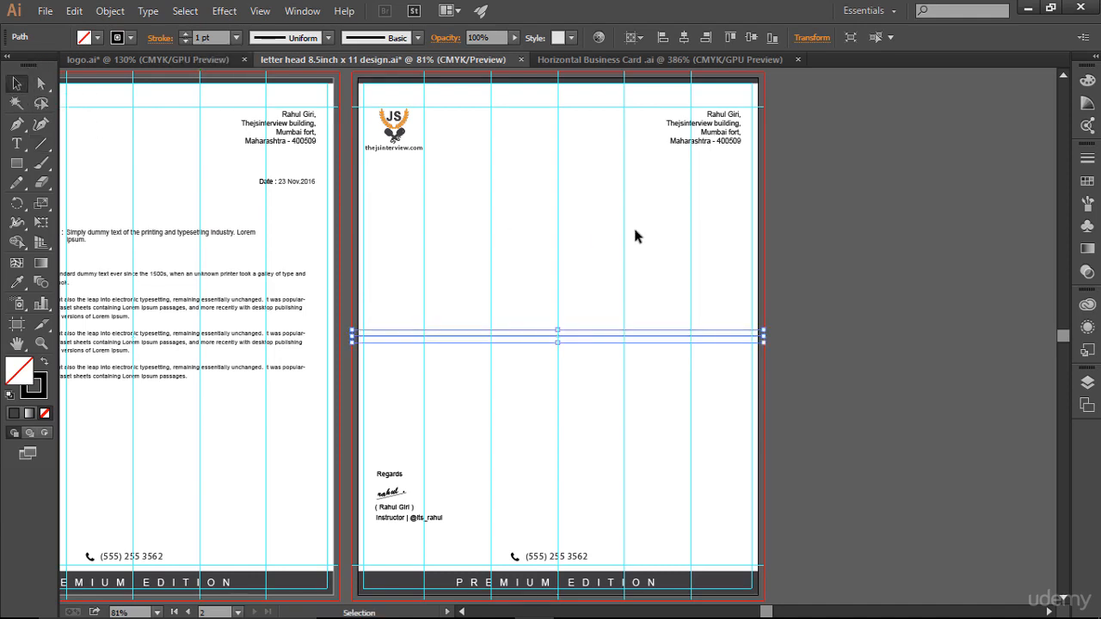
{"action": "left_click", "coordinate": [862, 305]}
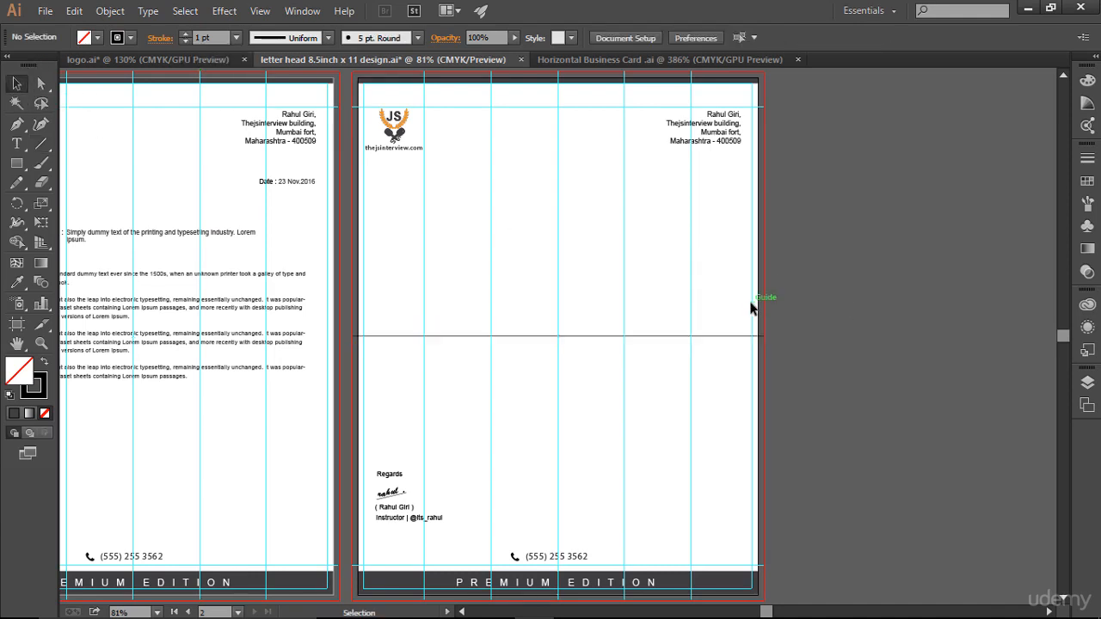
{"action": "left_click", "coordinate": [393, 123]}
{"action": "left_click_drag", "start_coordinate": [396, 124], "coordinate": [564, 339]}
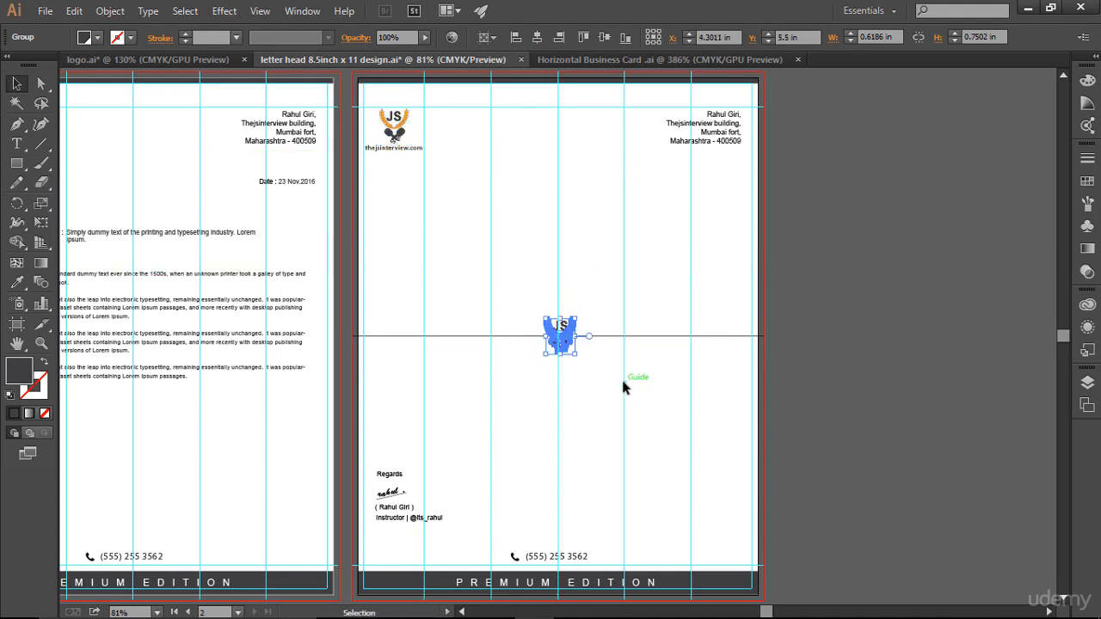
- Drop the logo copy on the page's centre line and turn that horizontal line into a guide
{"action": "left_click", "coordinate": [623, 381]}
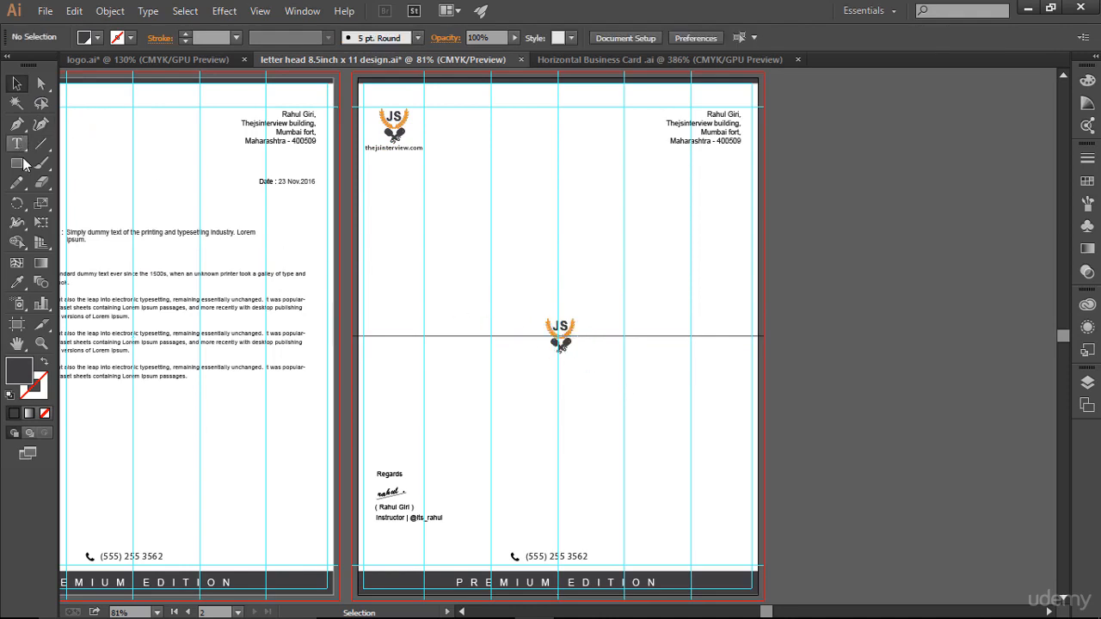
{"action": "key", "text": "z"}
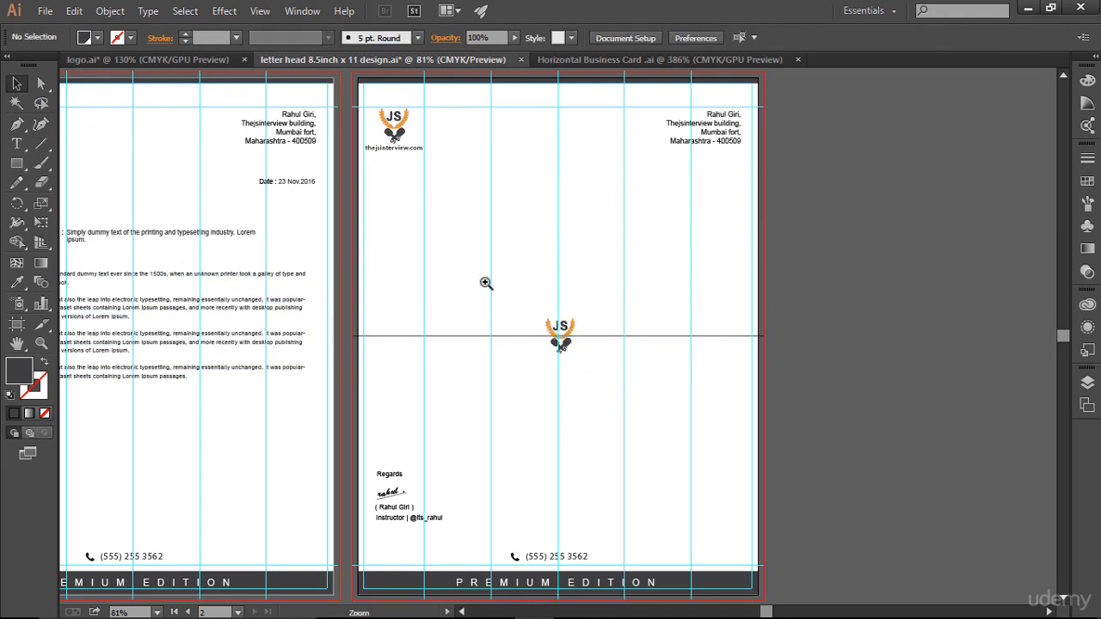
{"action": "left_click_drag", "start_coordinate": [358, 172], "coordinate": [783, 472]}
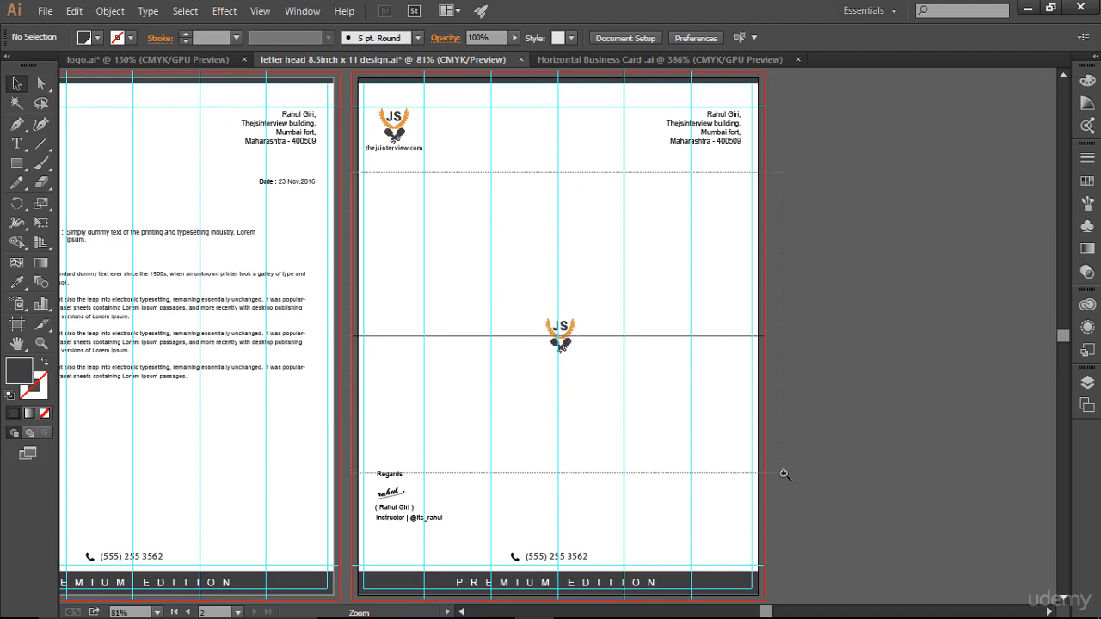
{"action": "key", "text": "v"}
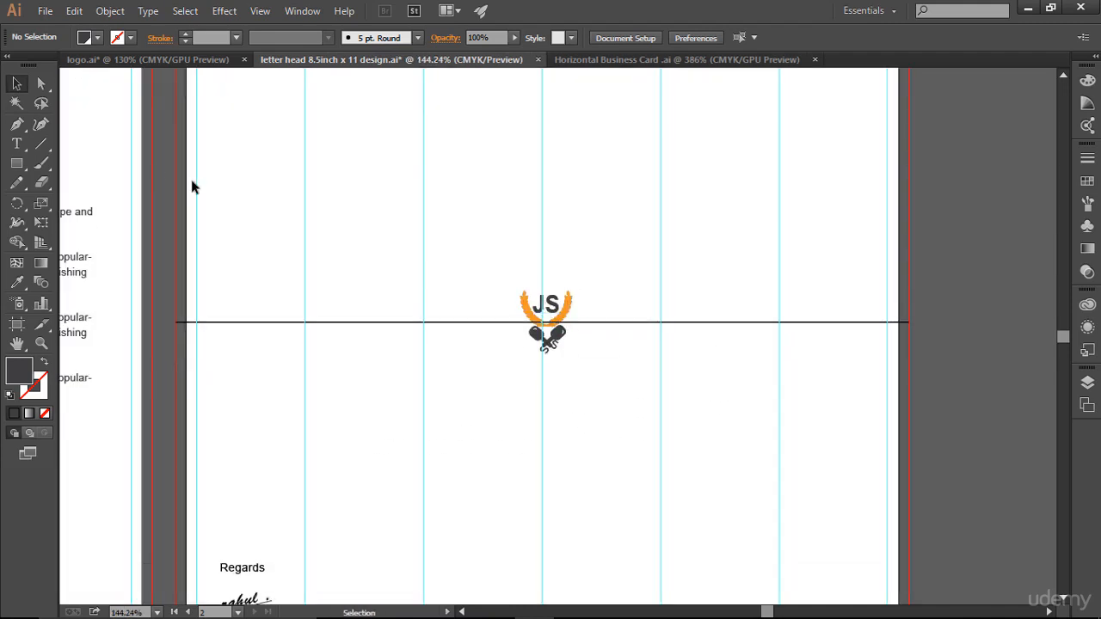
{"action": "left_click", "coordinate": [557, 323]}
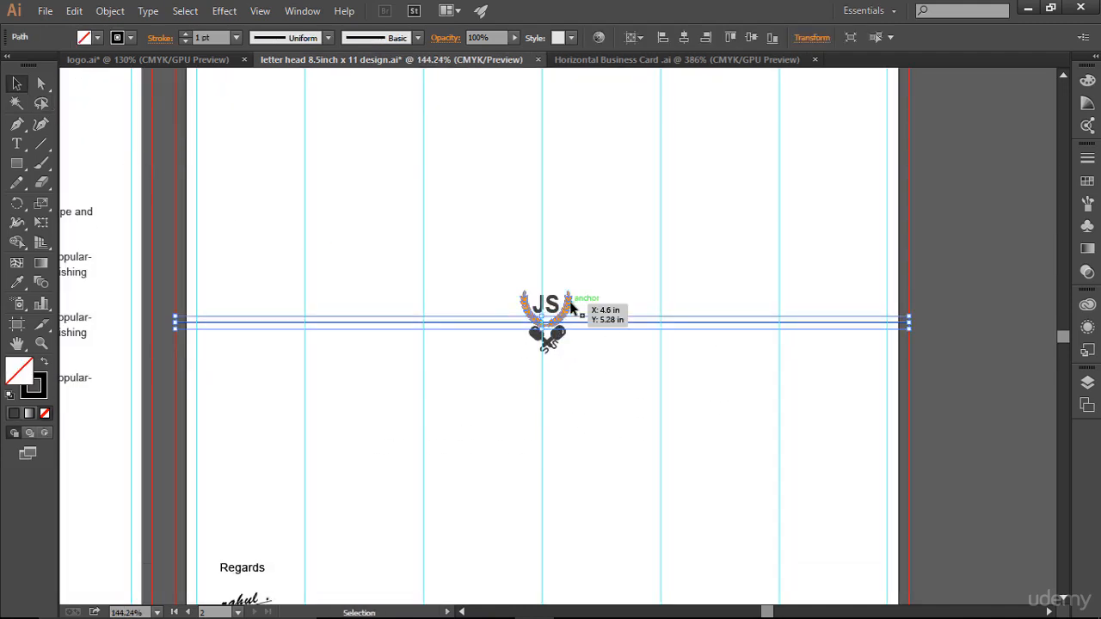
{"action": "left_click", "coordinate": [571, 303]}
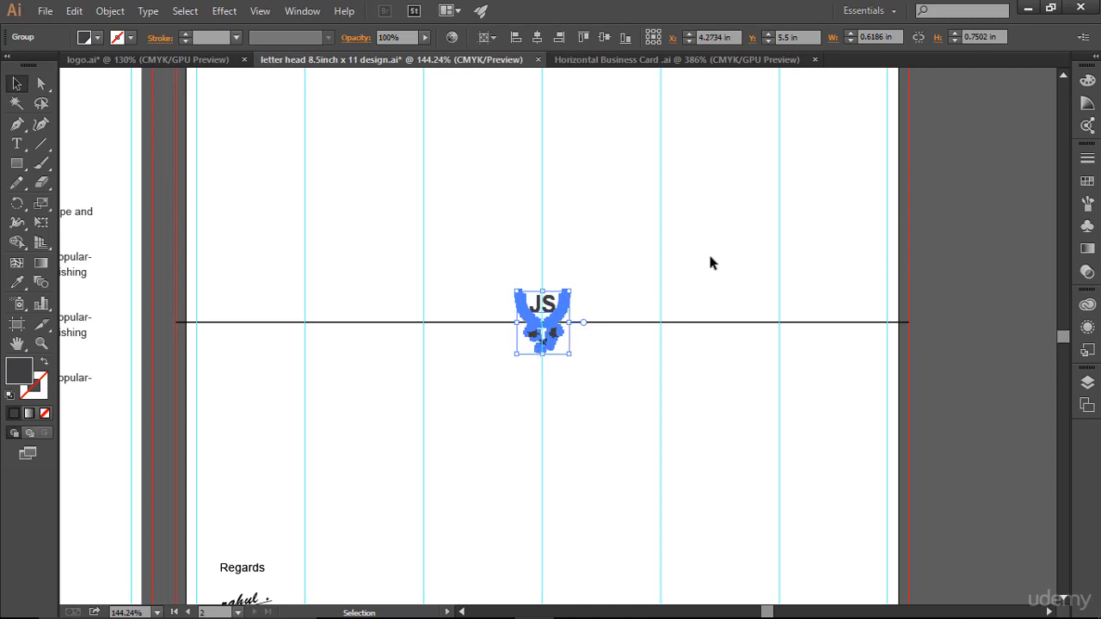
{"action": "left_click", "coordinate": [706, 284]}
{"action": "left_click", "coordinate": [696, 323]}
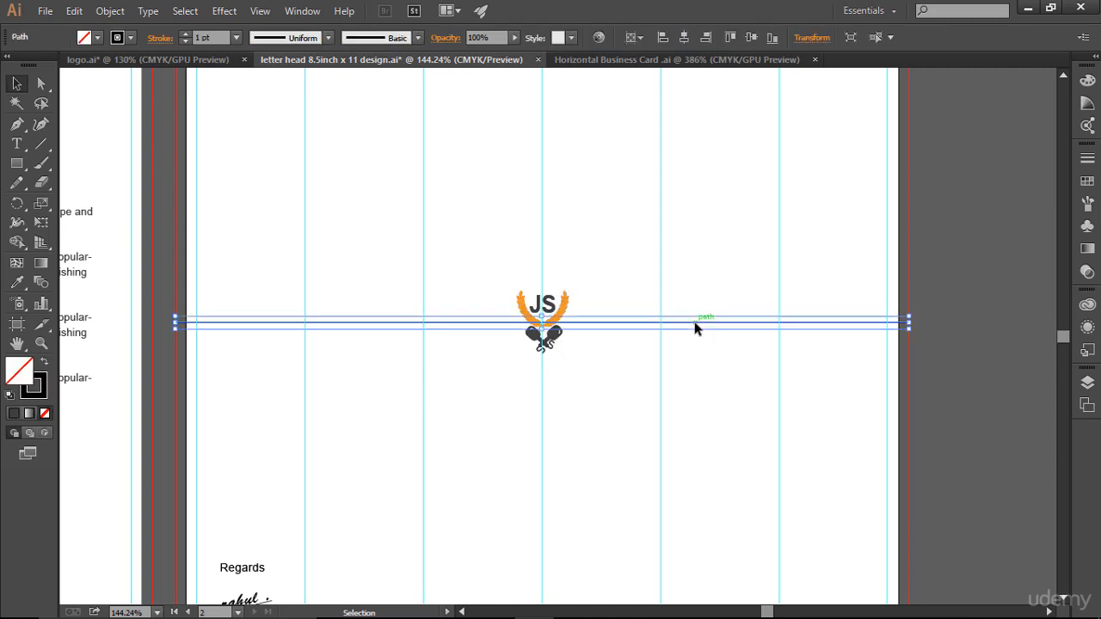
{"action": "key", "text": "ctrl+5"}
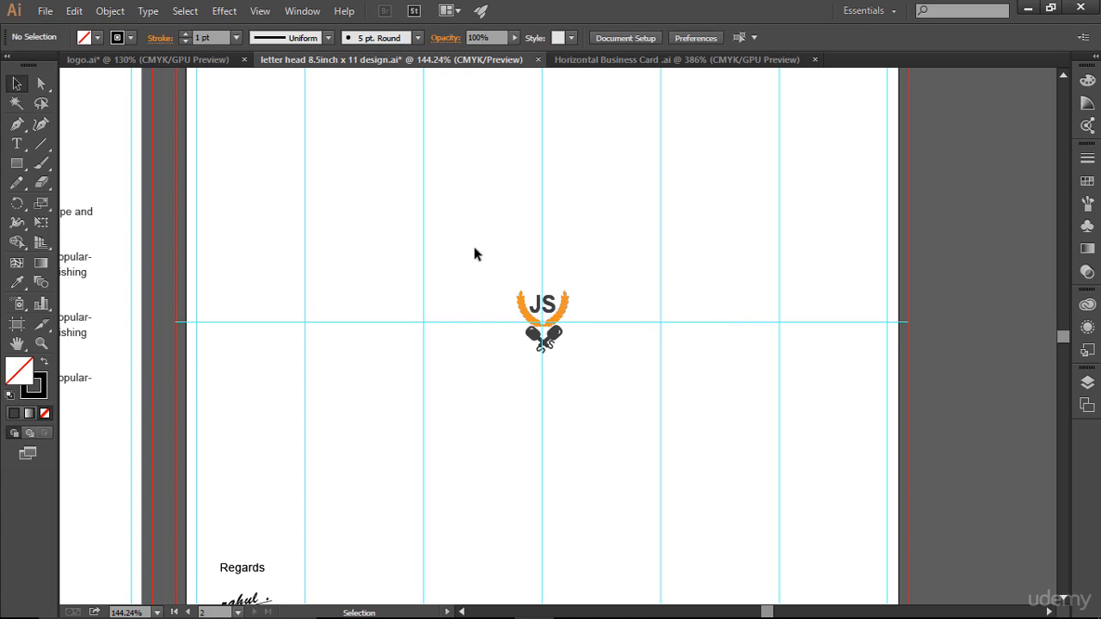
- Enlarge the centred JS logo to about 3.42 × 4.15 in after undoing trial resizes
{"action": "left_click_drag", "start_coordinate": [486, 269], "coordinate": [615, 379]}
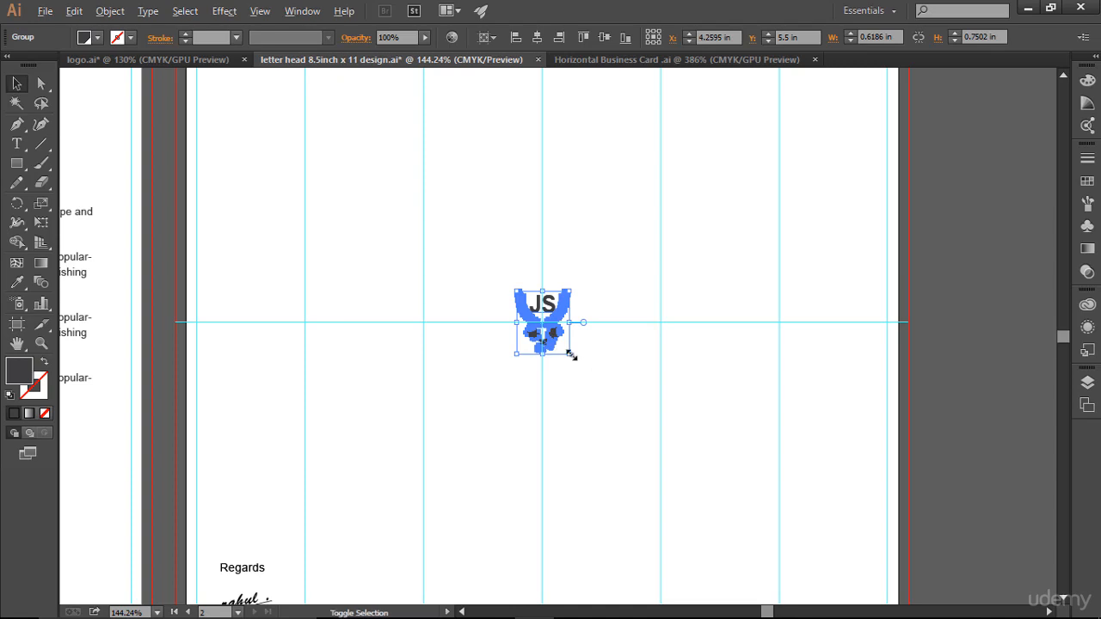
{"action": "left_click_drag", "start_coordinate": [573, 358], "coordinate": [666, 414]}
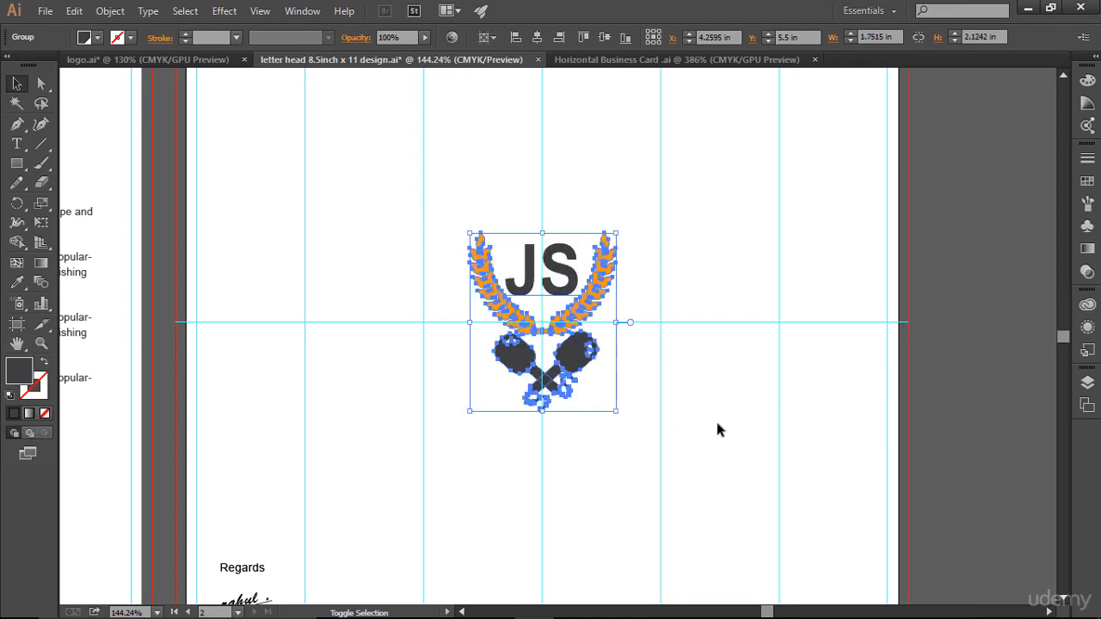
{"action": "key", "text": "ctrl+z"}
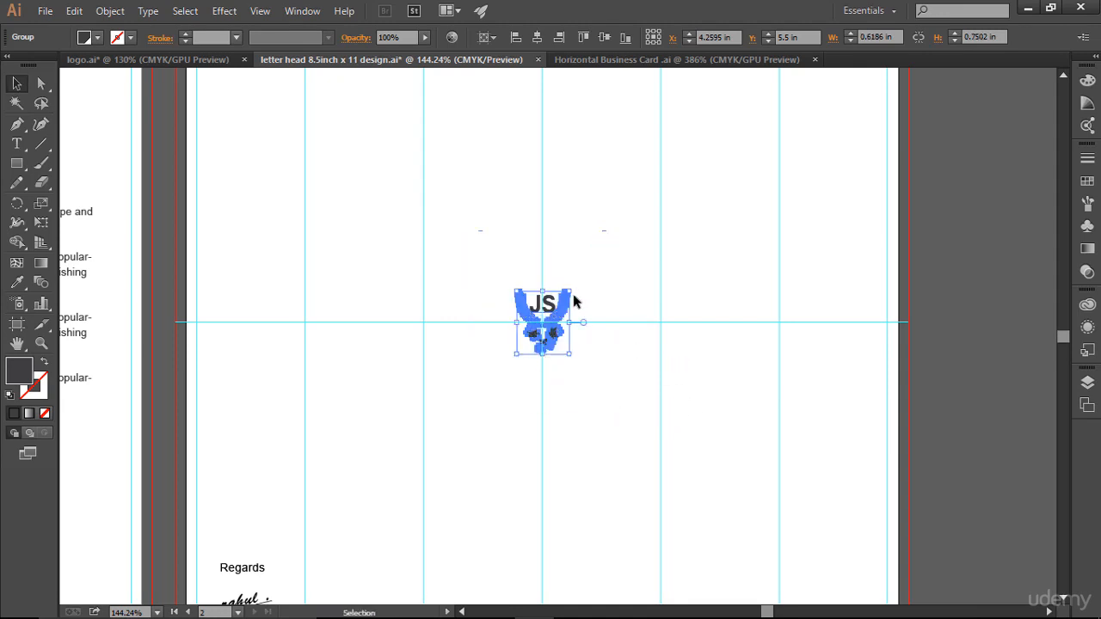
{"action": "left_click_drag", "start_coordinate": [569, 291], "coordinate": [665, 229]}
{"action": "key", "text": "a"}
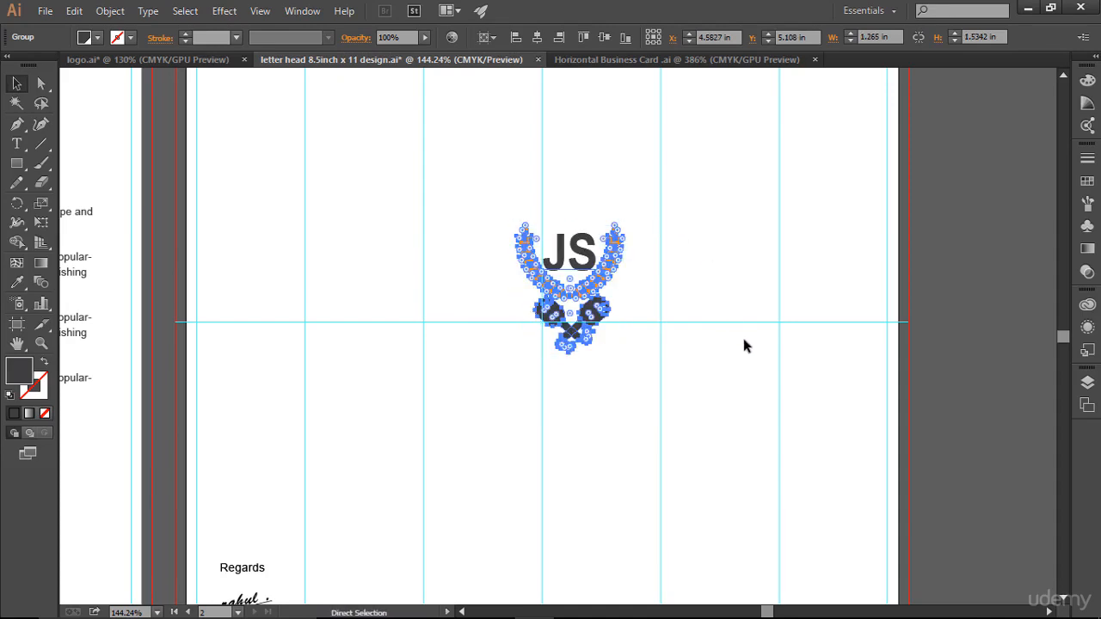
{"action": "key", "text": "ctrl+z"}
{"action": "key", "text": "v"}
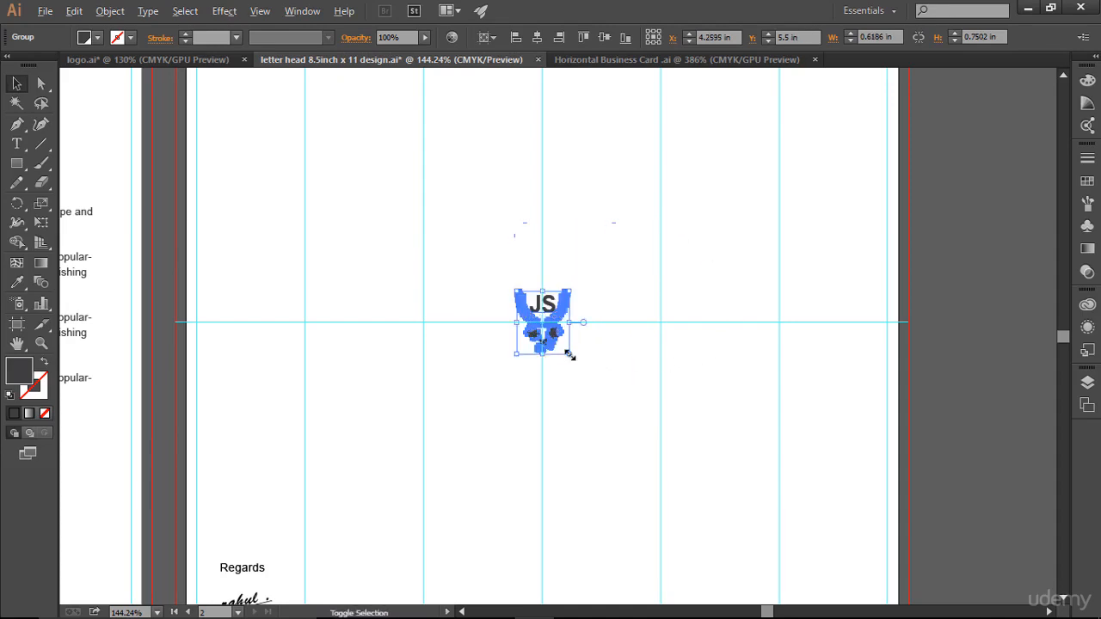
{"action": "left_click_drag", "start_coordinate": [569, 354], "coordinate": [731, 500]}
{"action": "scroll", "coordinate": [770, 490], "scroll_direction": "up", "scroll_amount": 2}
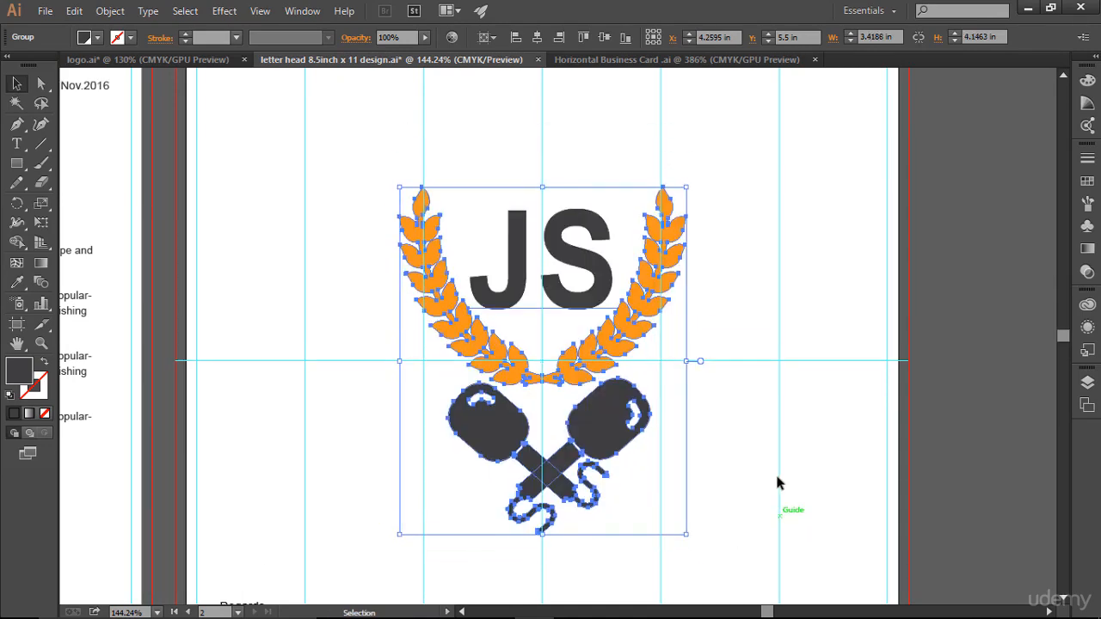
{"action": "key", "text": "ctrl+0"}
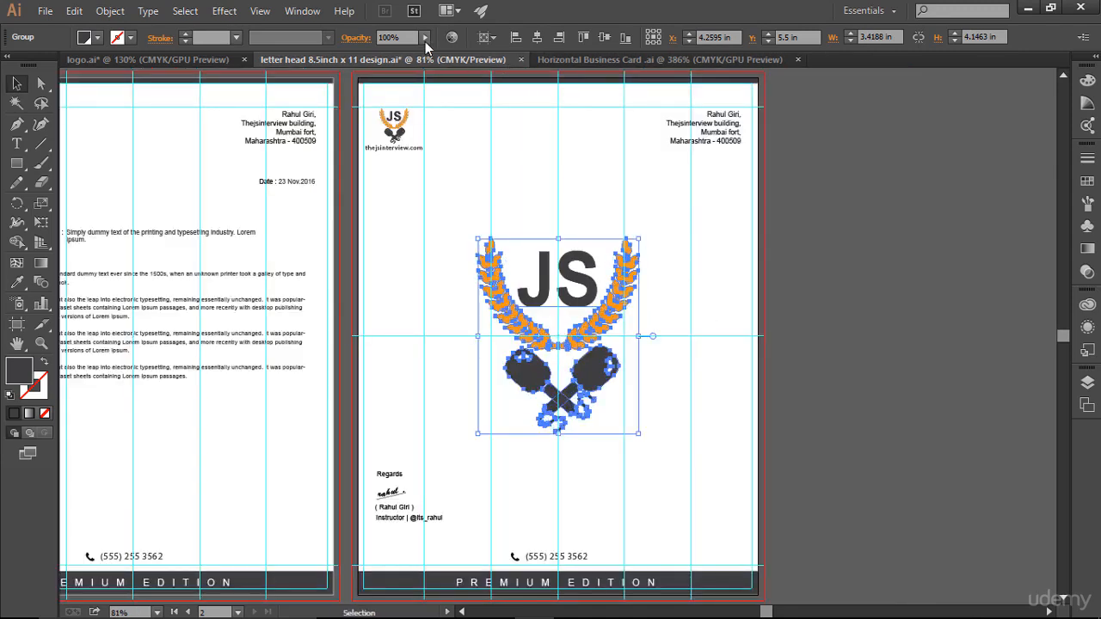
- Try 15% and then 10% opacity on the JS logo, previewing each fade
{"action": "left_click", "coordinate": [361, 53]}
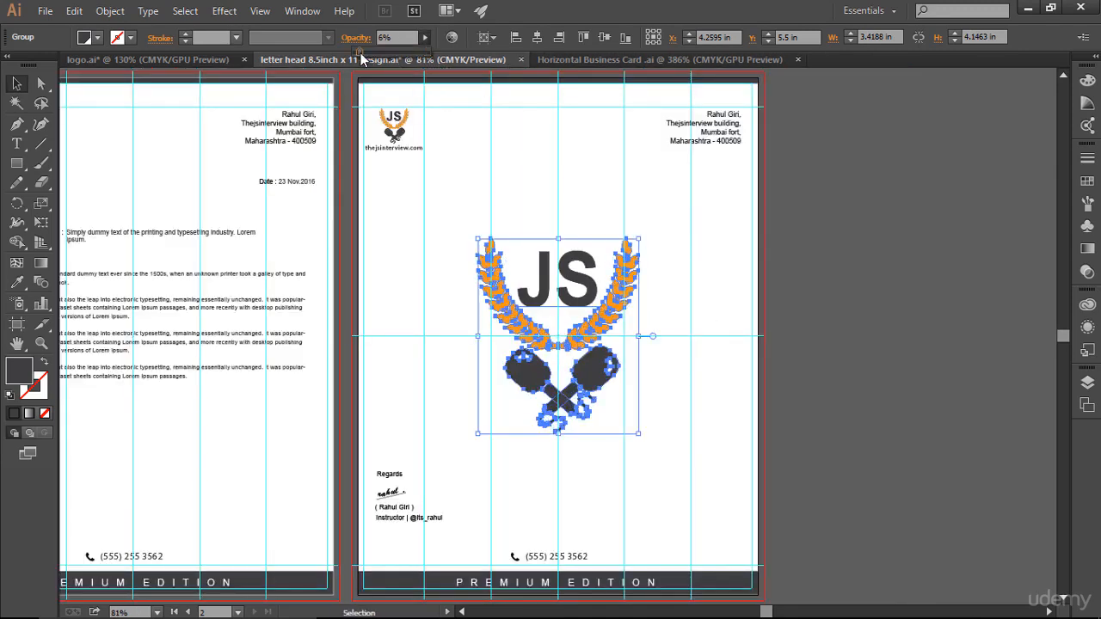
{"action": "left_click", "coordinate": [417, 38]}
{"action": "type", "text": "15"}
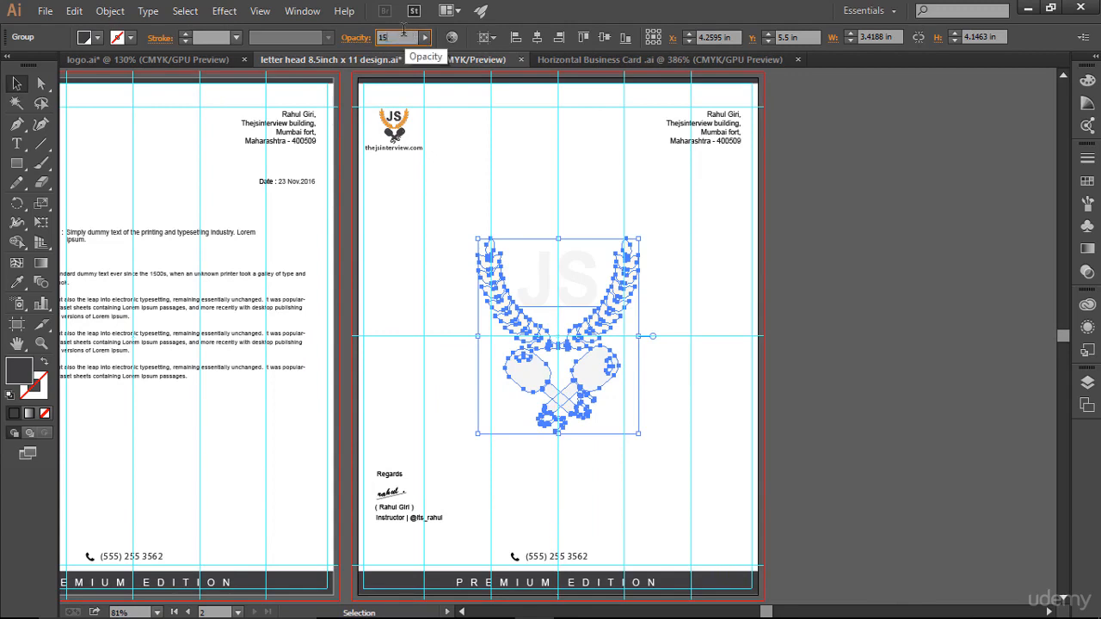
{"action": "key", "text": "Return"}
{"action": "left_click", "coordinate": [901, 258]}
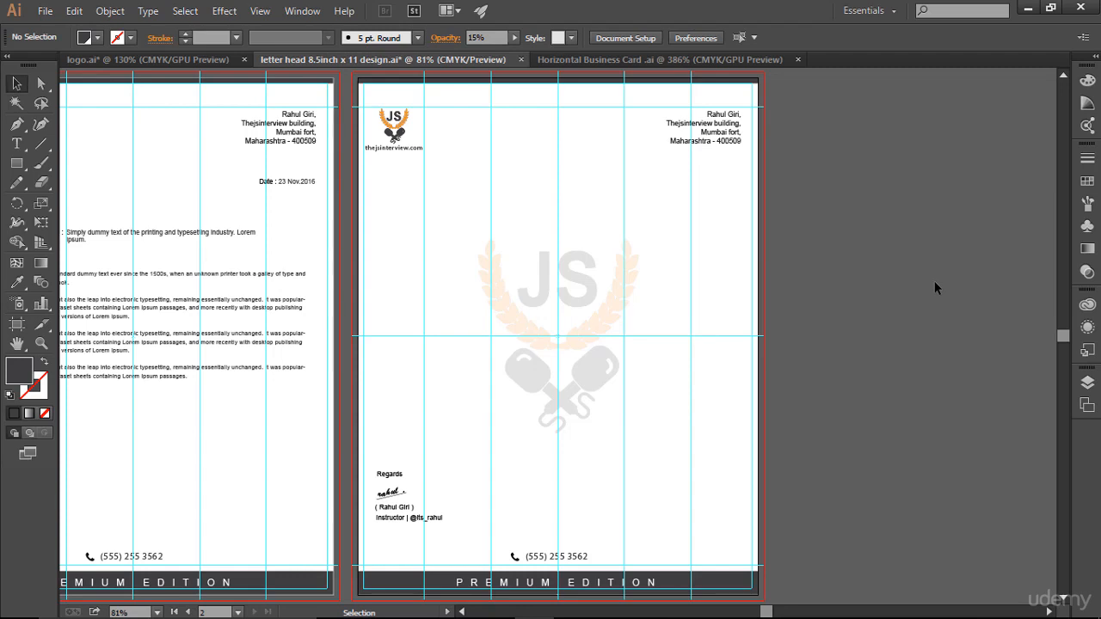
{"action": "left_click", "coordinate": [656, 299]}
{"action": "double_click", "coordinate": [407, 34]}
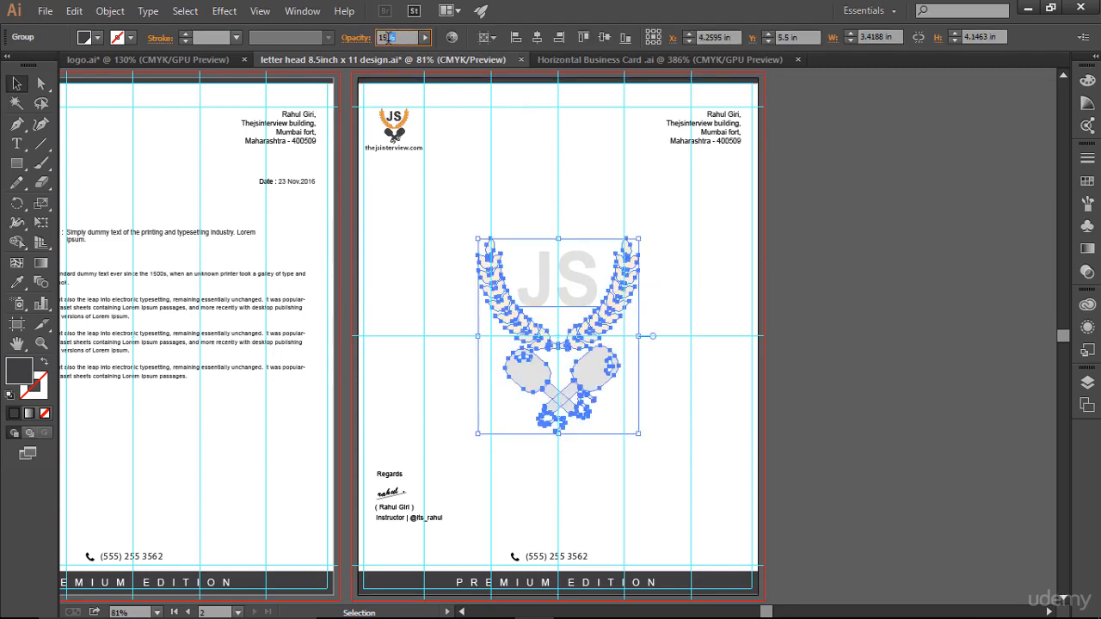
{"action": "type", "text": "10"}
{"action": "key", "text": "Return"}
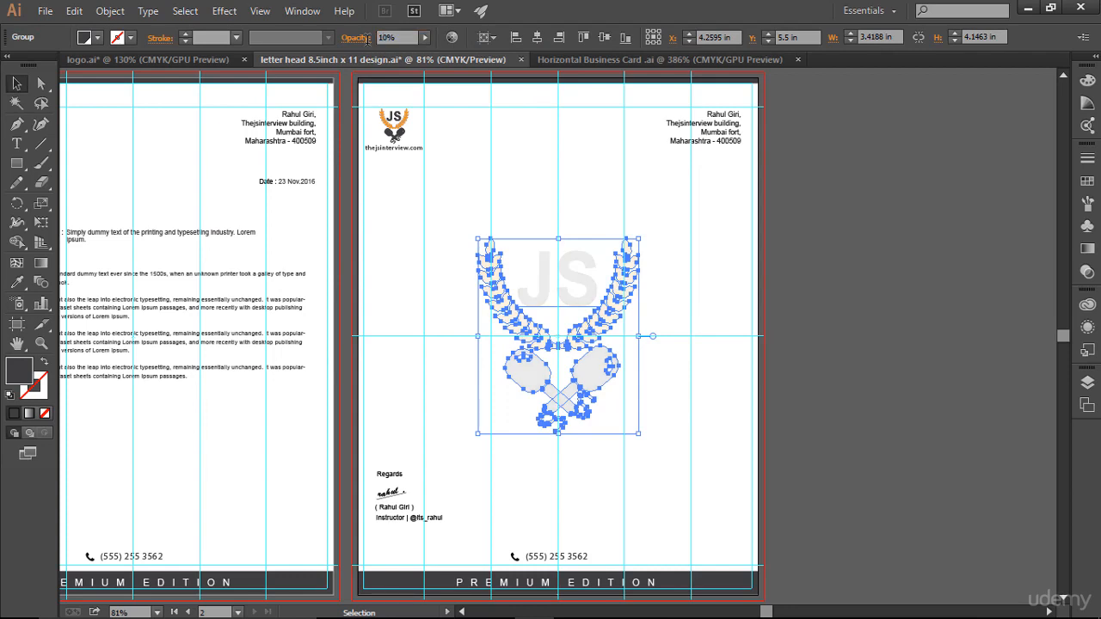
{"action": "left_click", "coordinate": [740, 177]}
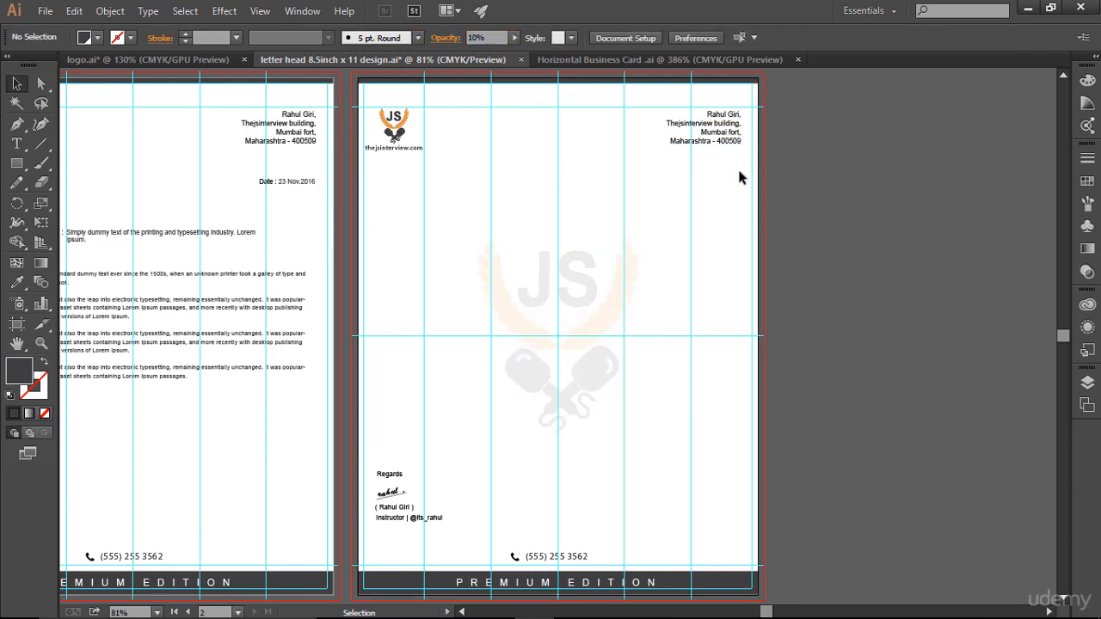
- Set the JS logo's opacity to 20% and preview the watermark
{"action": "left_click", "coordinate": [586, 275]}
{"action": "left_click", "coordinate": [397, 37]}
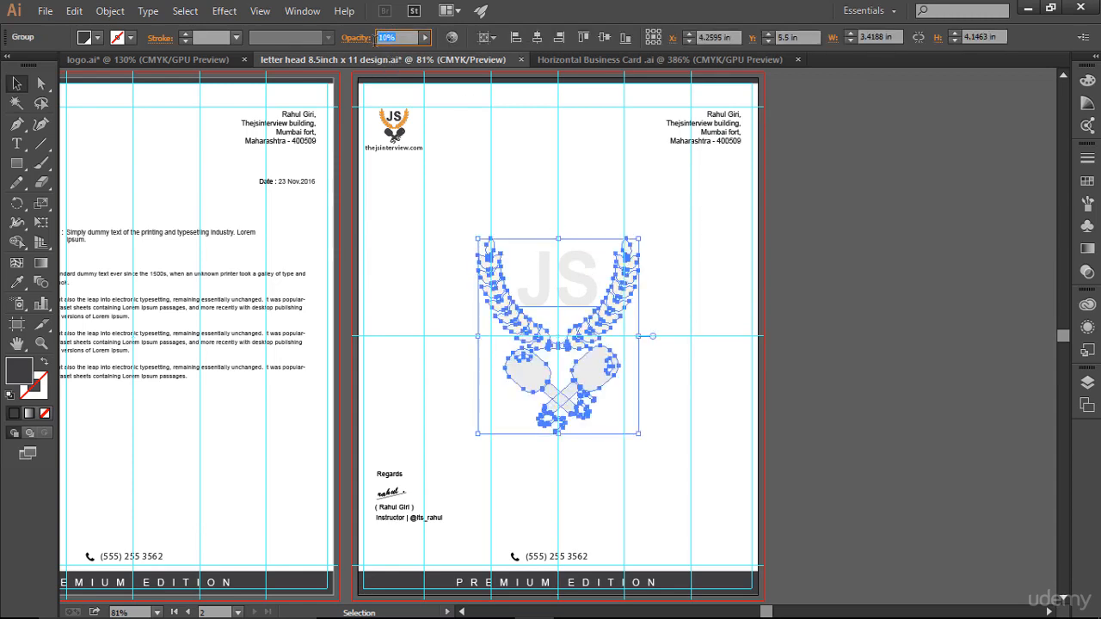
{"action": "type", "text": "20"}
{"action": "key", "text": "Return"}
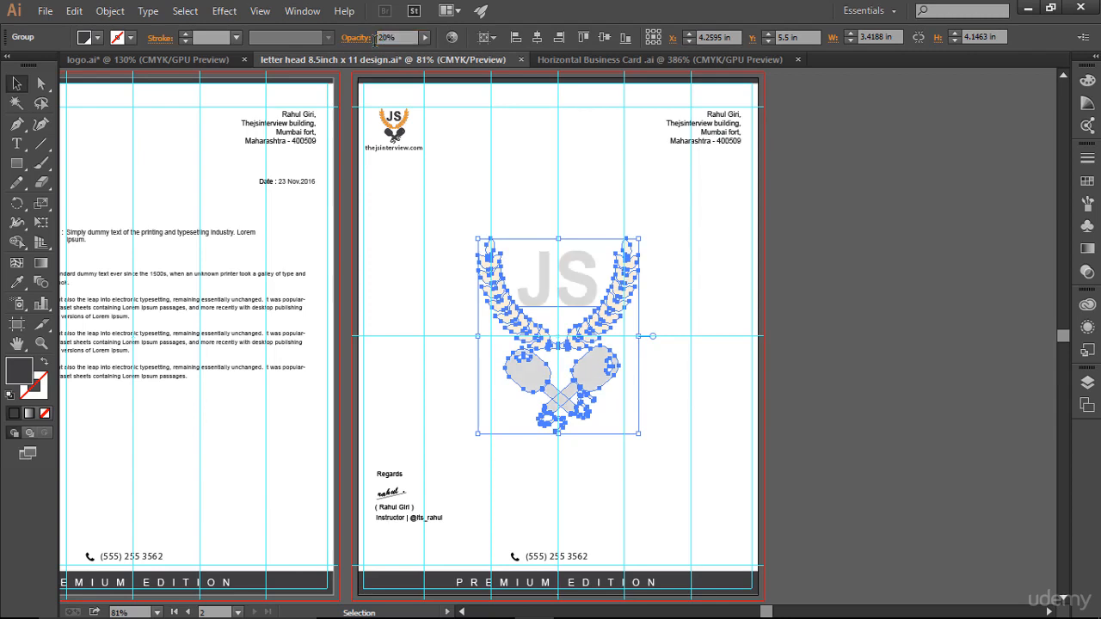
{"action": "left_click", "coordinate": [716, 222]}
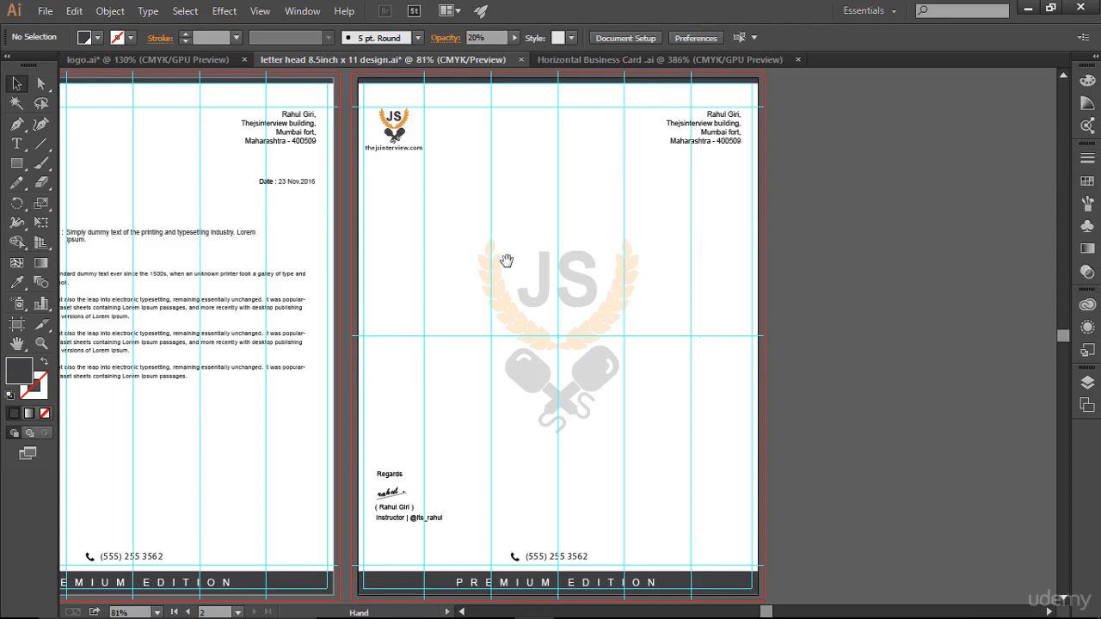
{"action": "left_click_drag", "start_coordinate": [492, 236], "coordinate": [691, 233]}
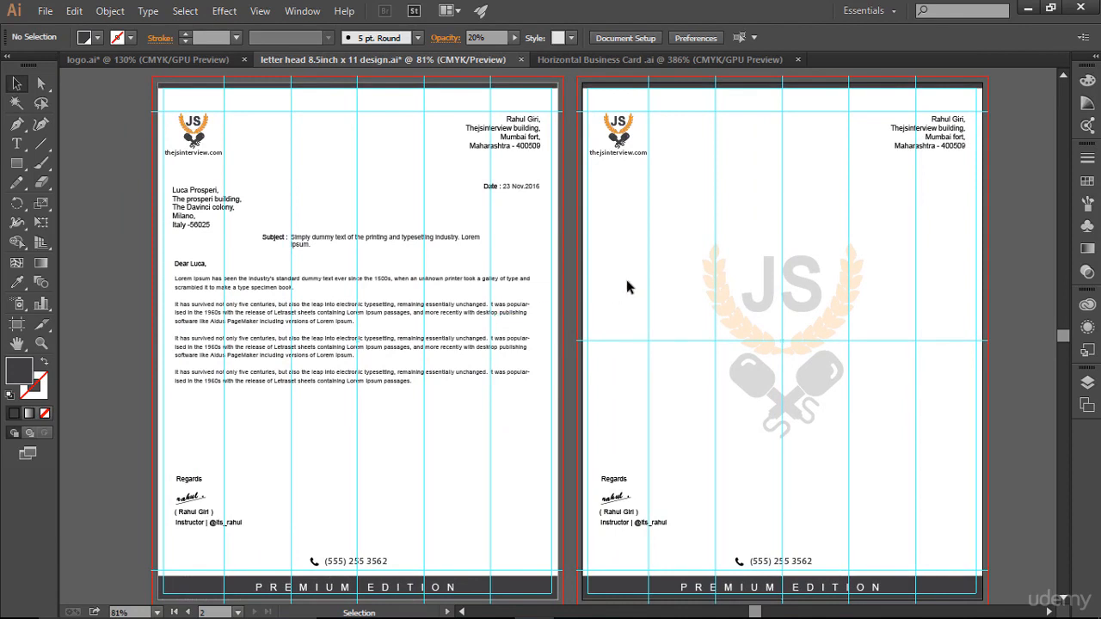
{"action": "left_click_drag", "start_coordinate": [687, 221], "coordinate": [899, 452]}
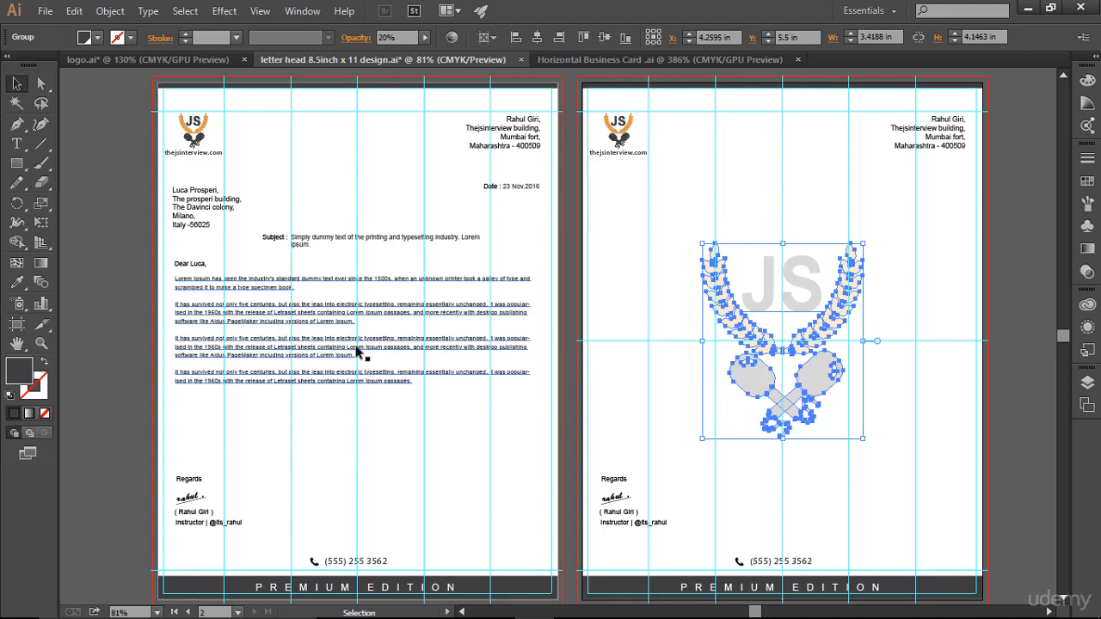
{"action": "left_click", "coordinate": [615, 343]}
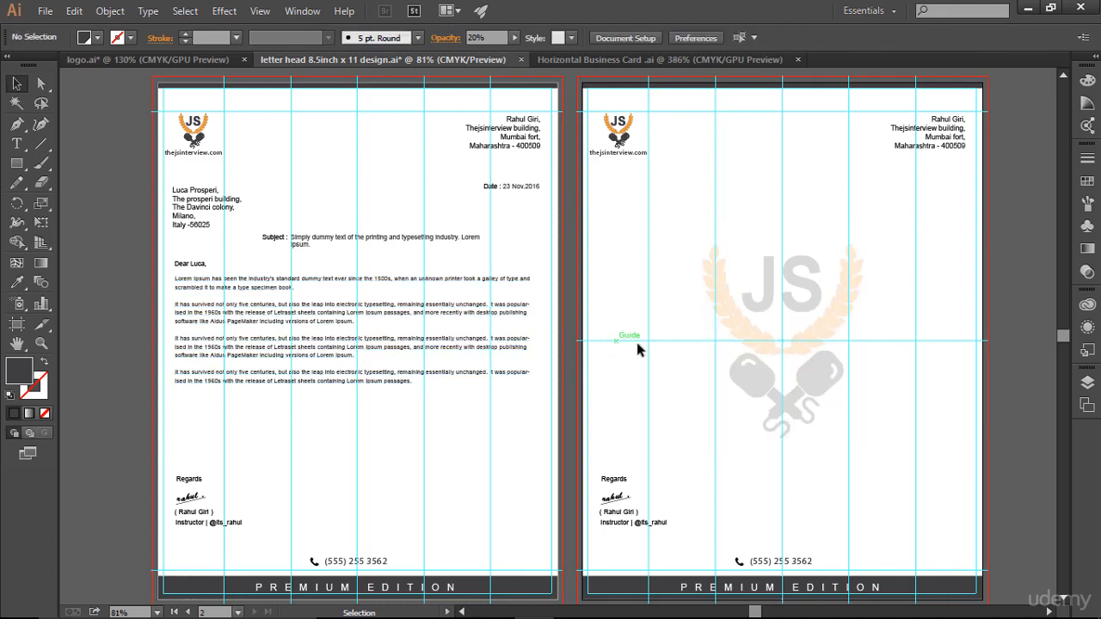
{"action": "key", "text": "a"}
- Undo the watermark edits and paste the horizontal centre line onto the first page in place
{"action": "key", "text": "ctrl+z"}
{"action": "key", "text": "ctrl+z"}
{"action": "key", "text": "ctrl+z"}
{"action": "key", "text": "ctrl+z"}
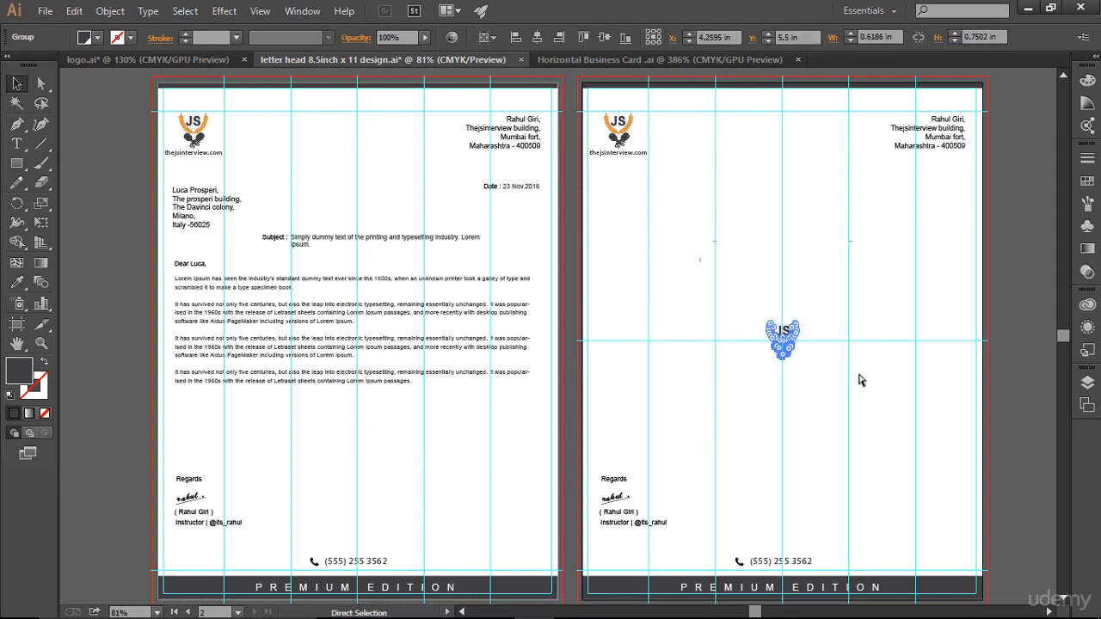
{"action": "left_click", "coordinate": [861, 379]}
{"action": "left_click", "coordinate": [890, 341]}
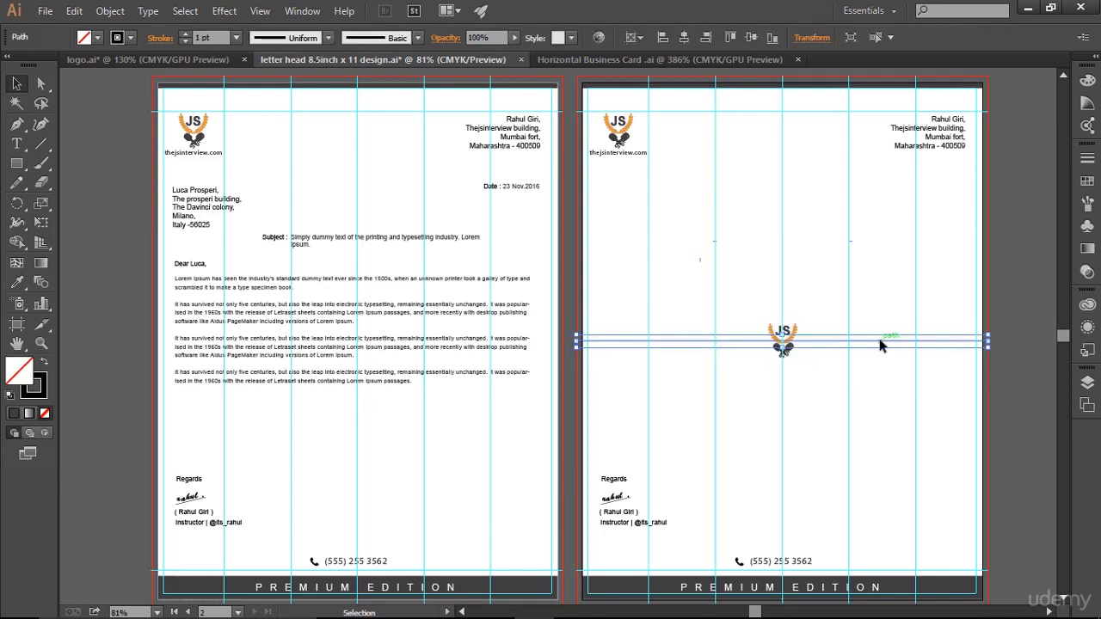
{"action": "left_click", "coordinate": [905, 369]}
{"action": "left_click", "coordinate": [904, 342]}
{"action": "left_click", "coordinate": [465, 432]}
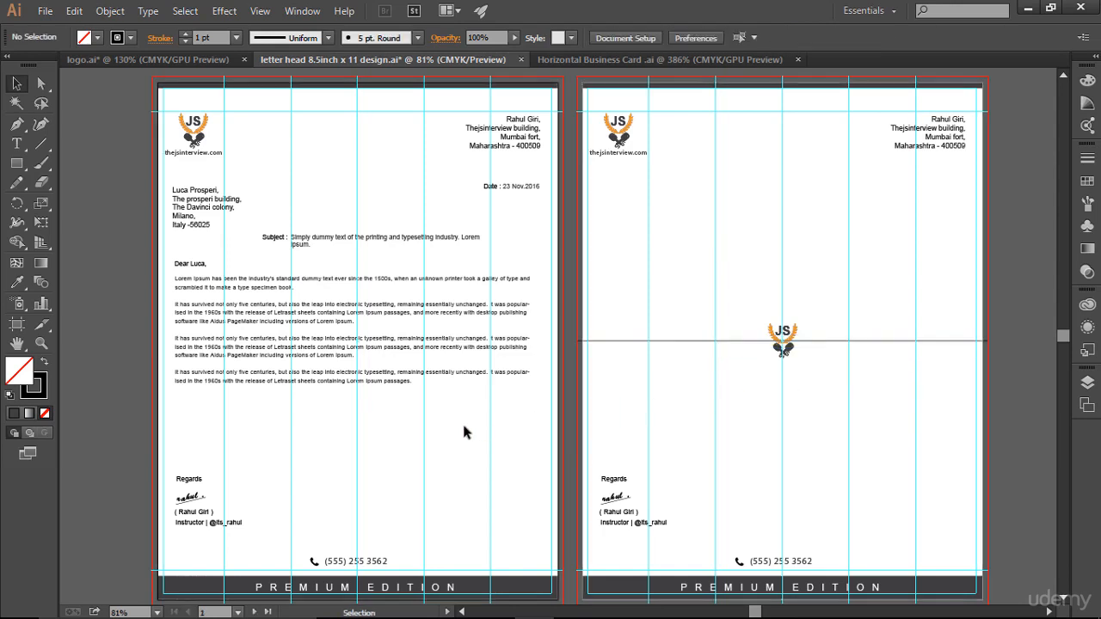
{"action": "key", "text": "ctrl"}
{"action": "key", "text": "ctrl+alt+shift+v"}
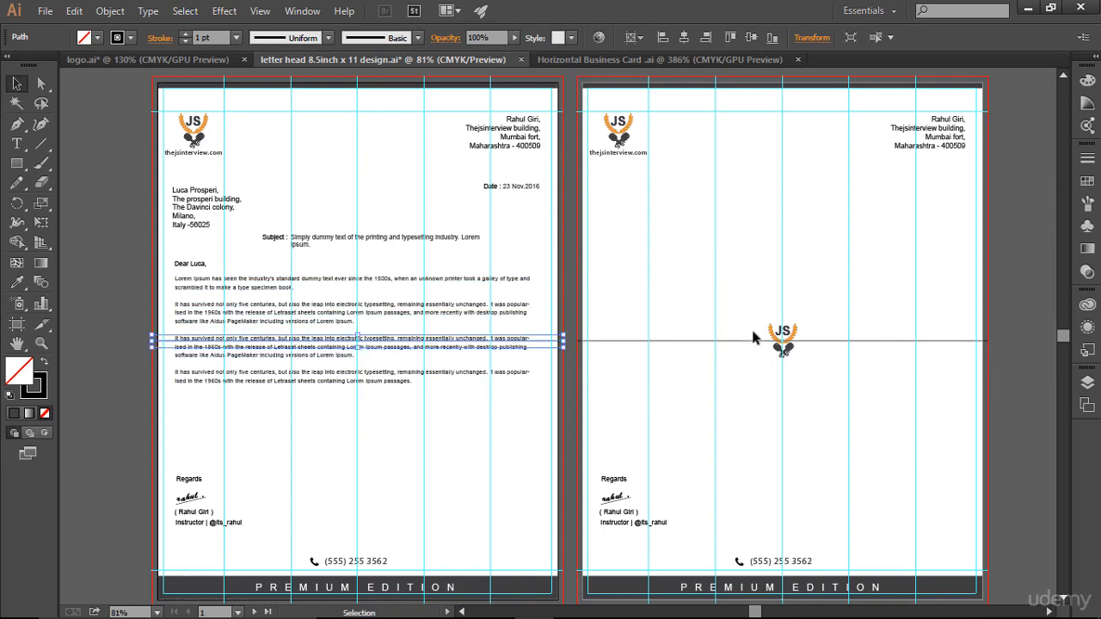
- Convert the horizontal centre lines on both pages into guides with Ctrl+5
{"action": "left_click_drag", "start_coordinate": [745, 303], "coordinate": [824, 376]}
{"action": "left_click", "coordinate": [845, 364]}
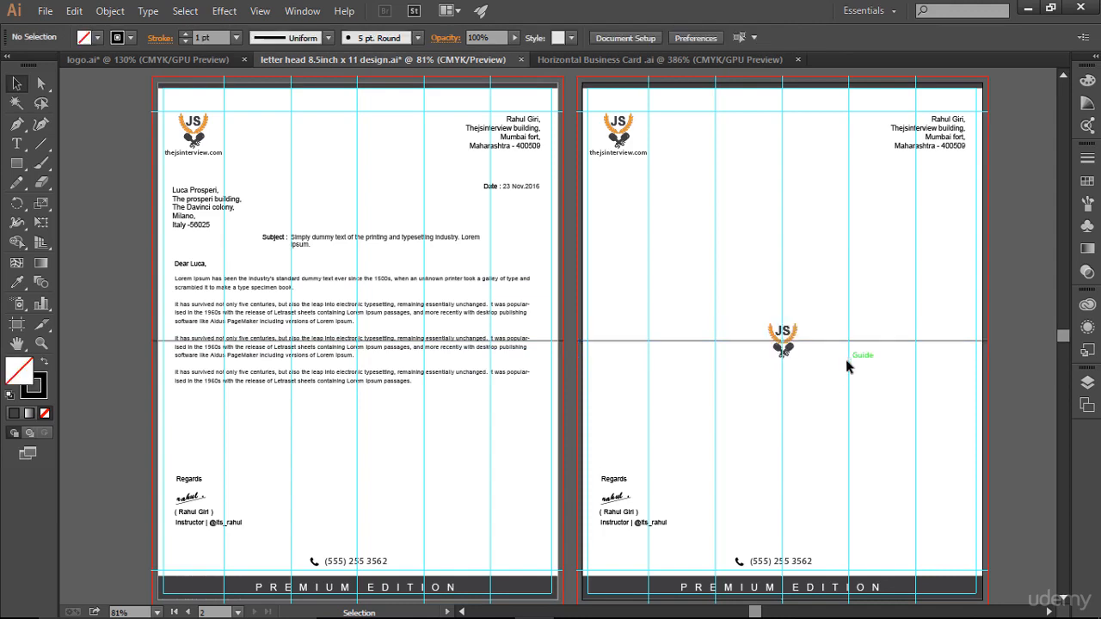
{"action": "left_click_drag", "start_coordinate": [850, 310], "coordinate": [878, 390]}
{"action": "key", "text": "ctrl+5"}
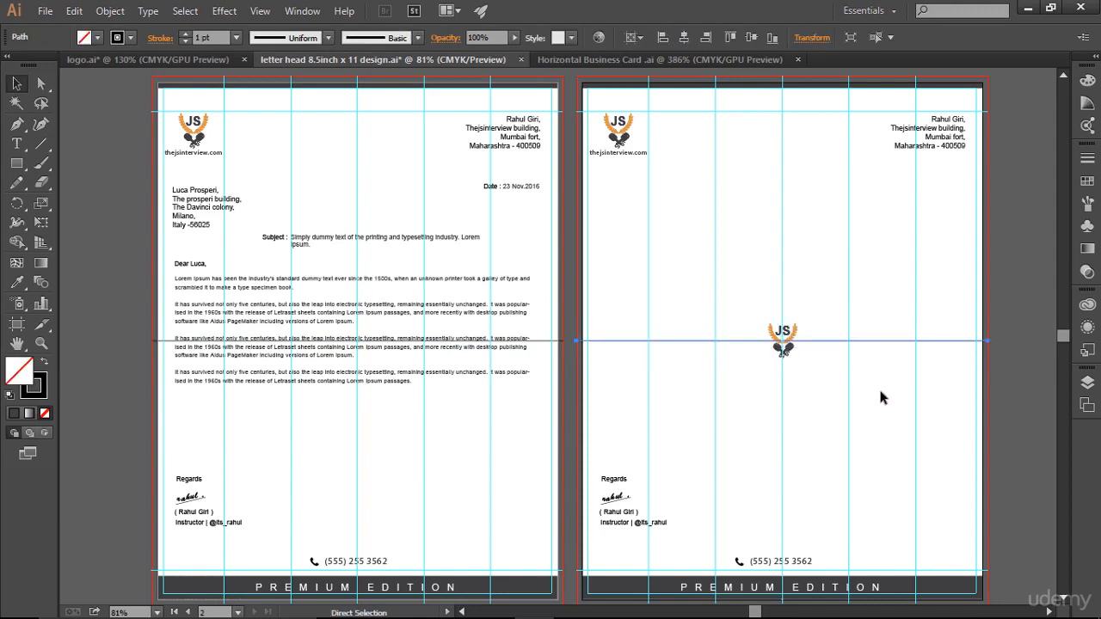
{"action": "left_click", "coordinate": [878, 387]}
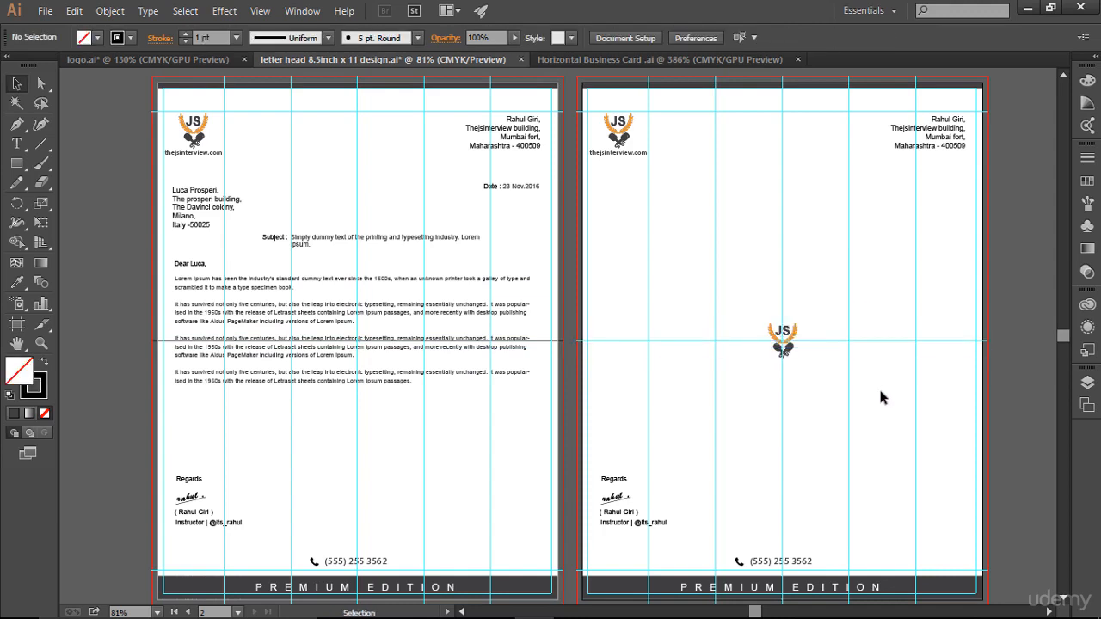
{"action": "left_click", "coordinate": [558, 342]}
{"action": "key", "text": "a"}
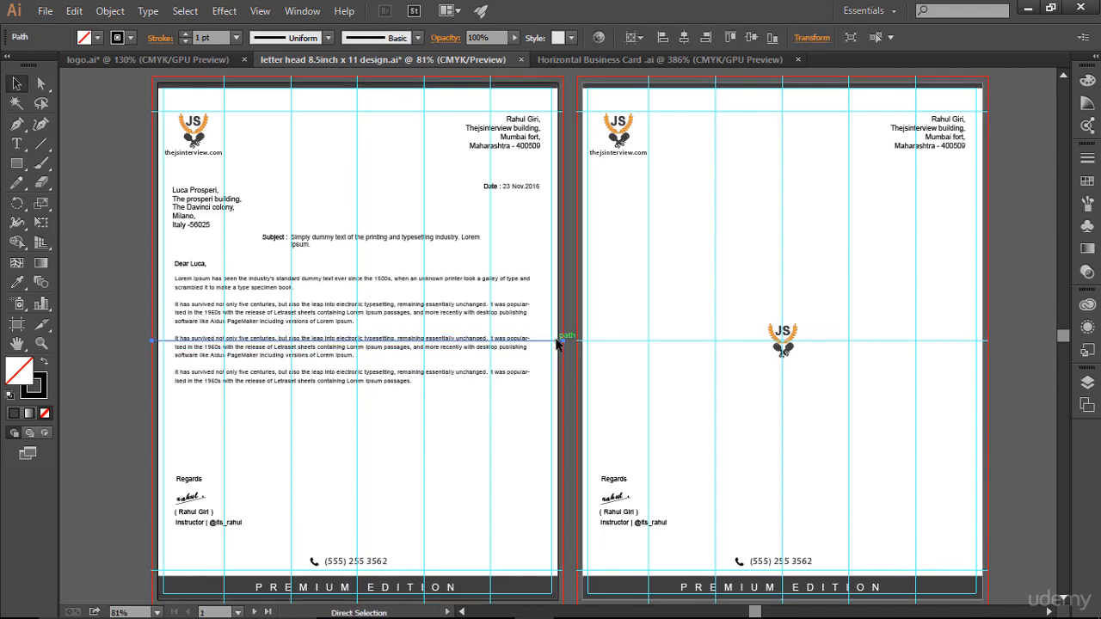
{"action": "key", "text": "ctrl+5"}
- Enlarge the second page's JS logo to about 3.15 × 3.81 in
{"action": "key", "text": "v"}
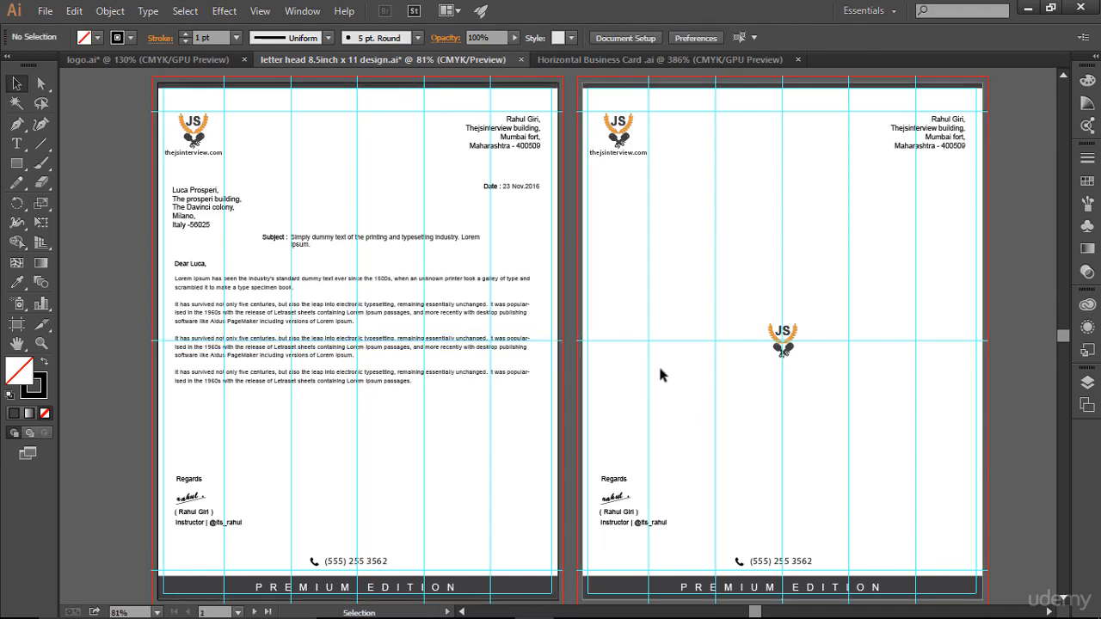
{"action": "key", "text": "z"}
{"action": "left_click_drag", "start_coordinate": [574, 189], "coordinate": [1020, 462]}
{"action": "left_click", "coordinate": [565, 356]}
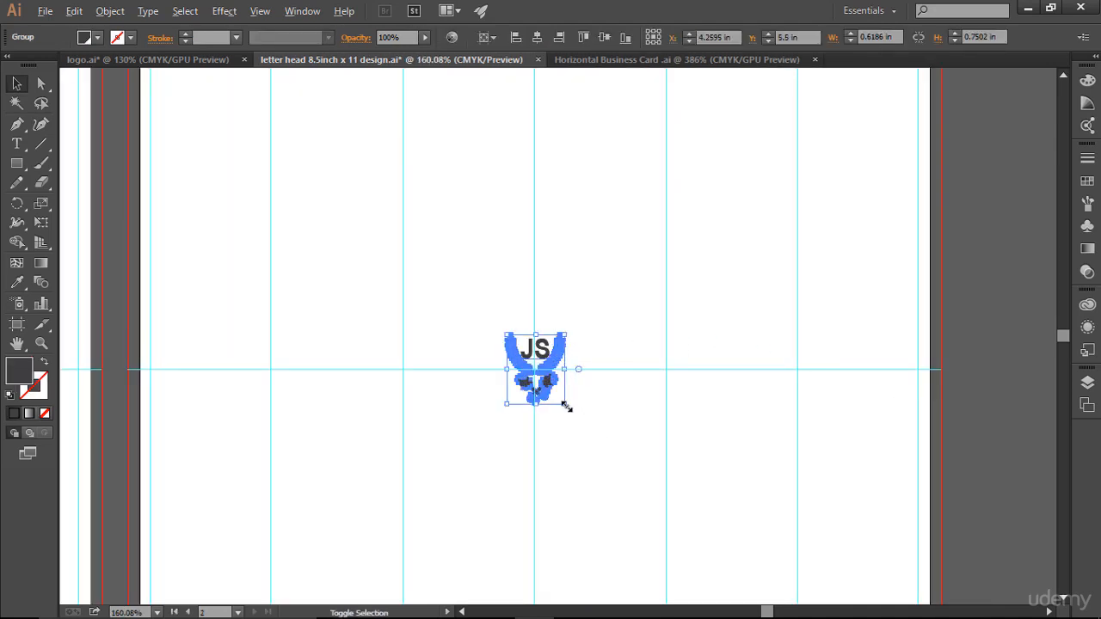
{"action": "mouse_move", "coordinate": [567, 407]}
{"action": "left_mouse_down"}
{"action": "mouse_move", "coordinate": [629, 438]}
{"action": "mouse_move", "coordinate": [769, 462]}
{"action": "mouse_move", "coordinate": [789, 556]}
{"action": "mouse_move", "coordinate": [773, 548]}
{"action": "left_mouse_up"}
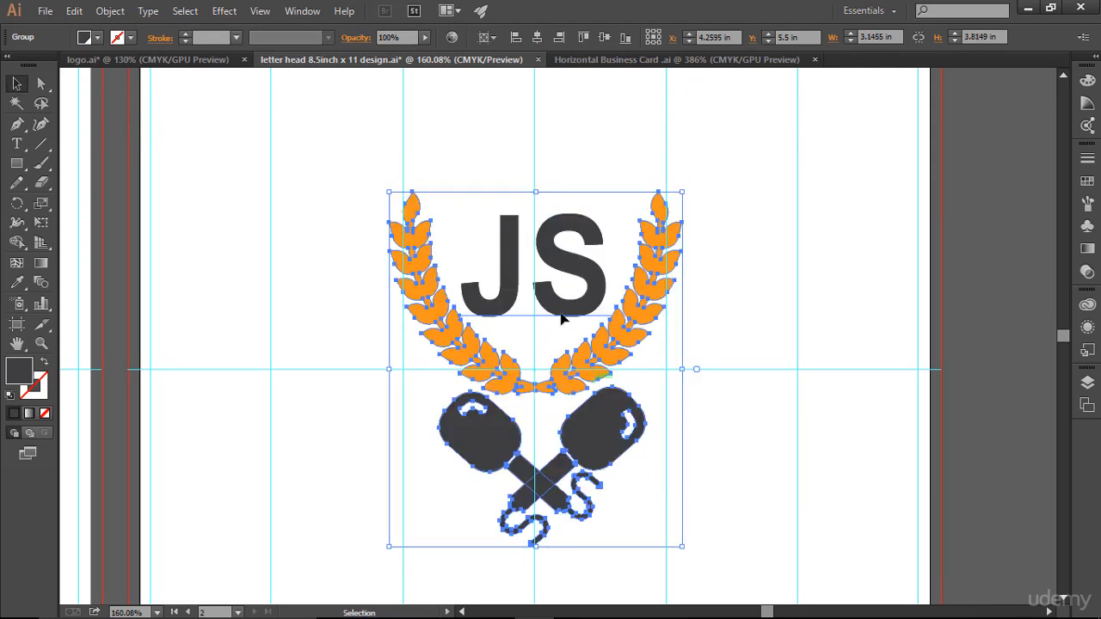
- Fade the enlarged logo to 20% opacity and zoom out to show both pages
{"action": "left_click", "coordinate": [392, 37]}
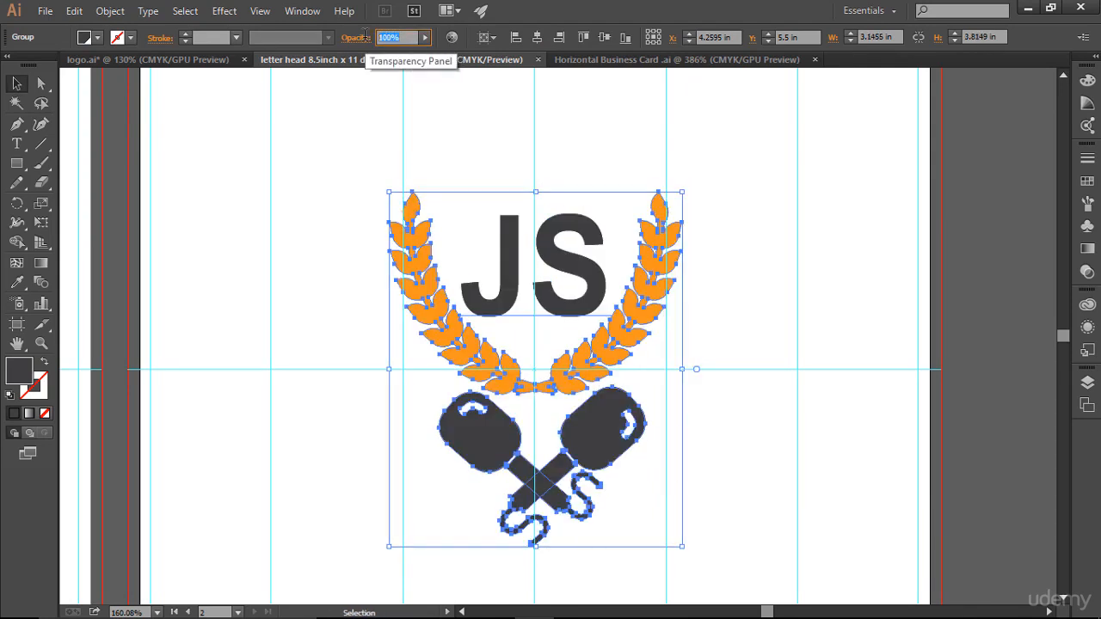
{"action": "type", "text": "20"}
{"action": "key", "text": "Return"}
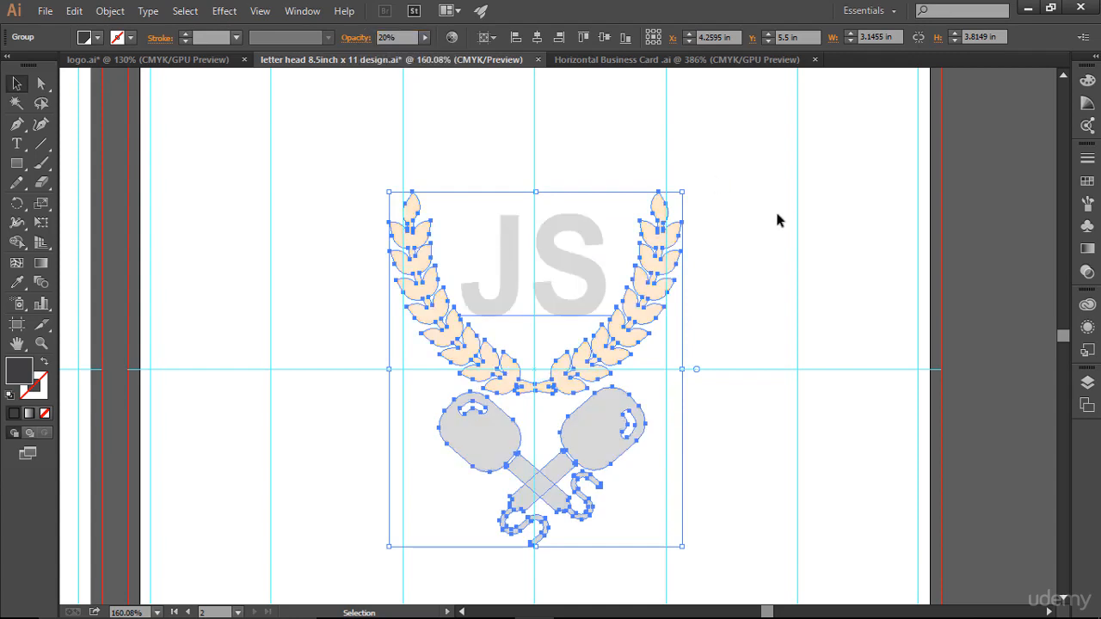
{"action": "left_click", "coordinate": [801, 226]}
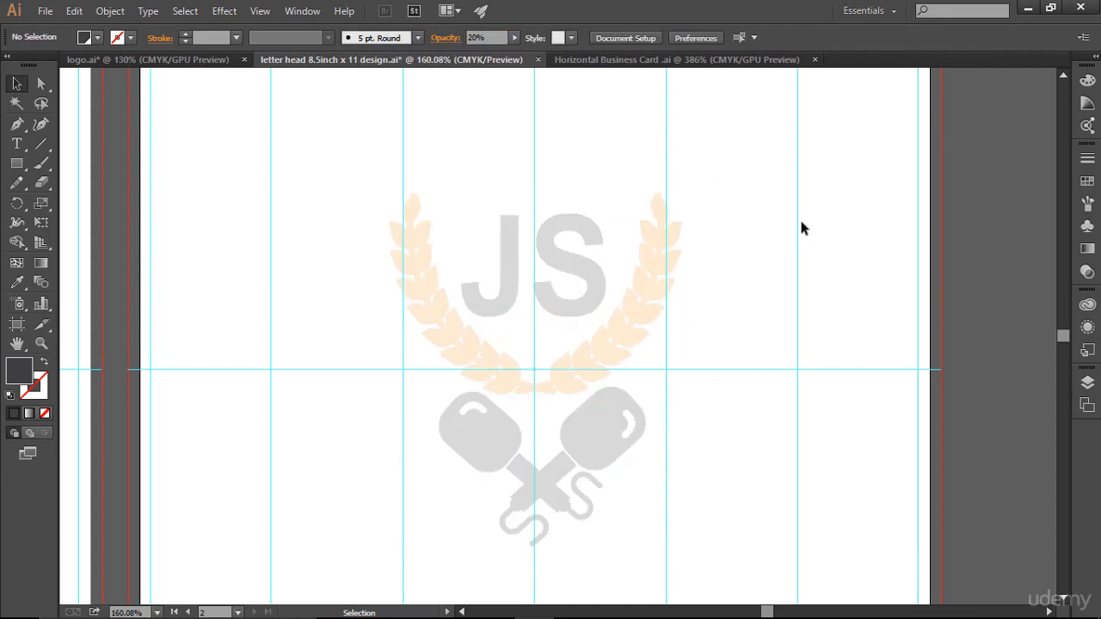
{"action": "key", "text": "ctrl"}
{"action": "key", "text": "ctrl+minus"}
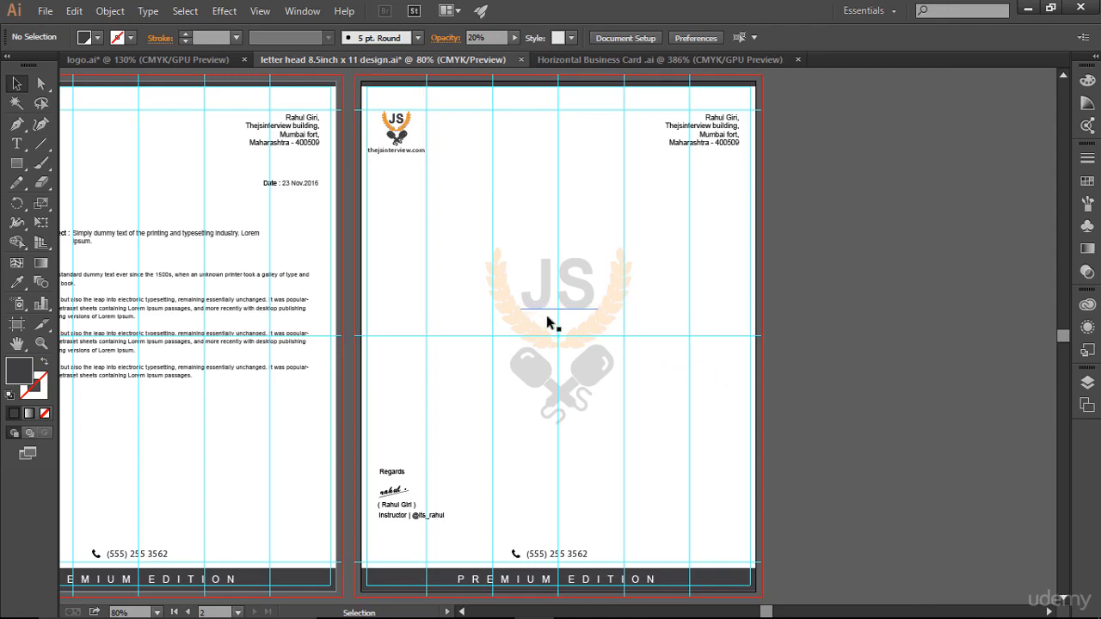
- Copy the faded JS logo onto the first page and centre it behind the body text
{"action": "left_click", "coordinate": [521, 325]}
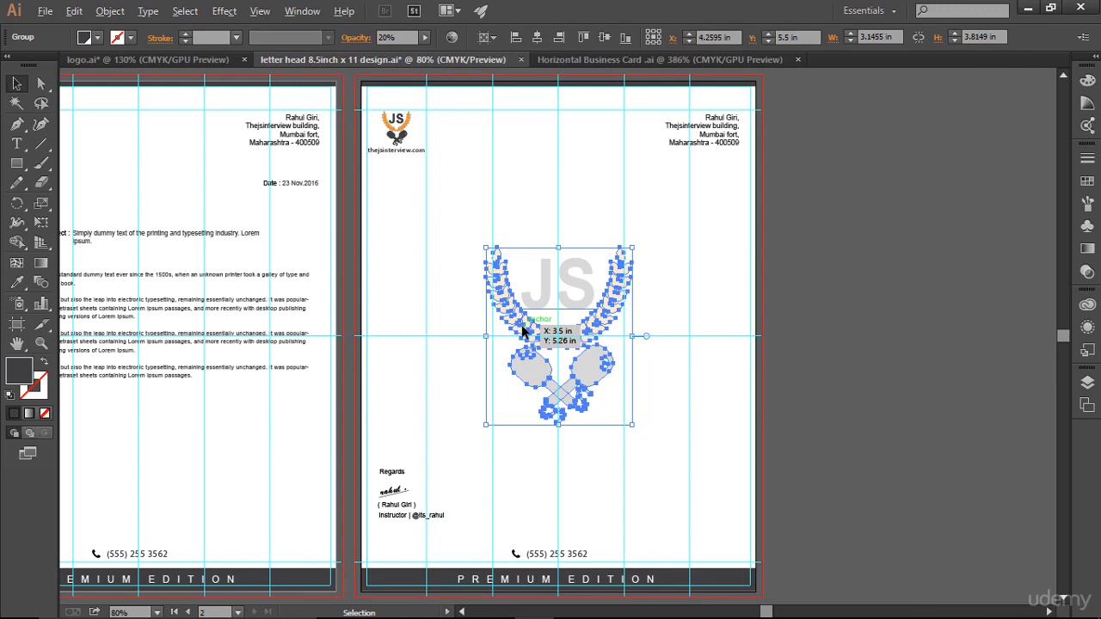
{"action": "left_click_drag", "start_coordinate": [522, 330], "coordinate": [129, 333]}
{"action": "left_click", "coordinate": [250, 428]}
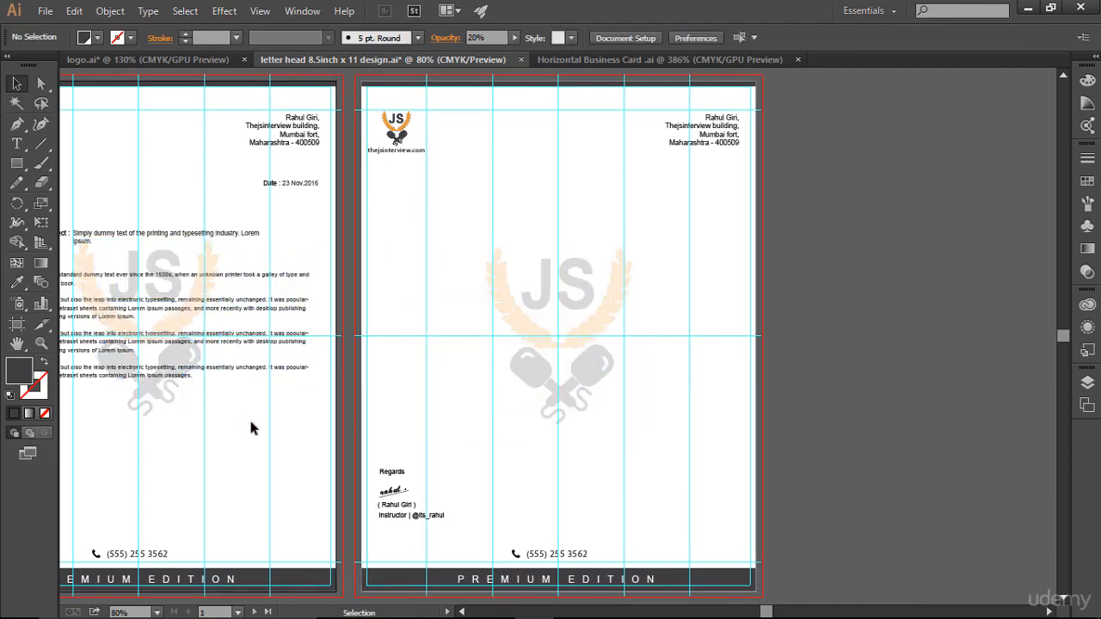
{"action": "key", "text": "ctrl+0"}
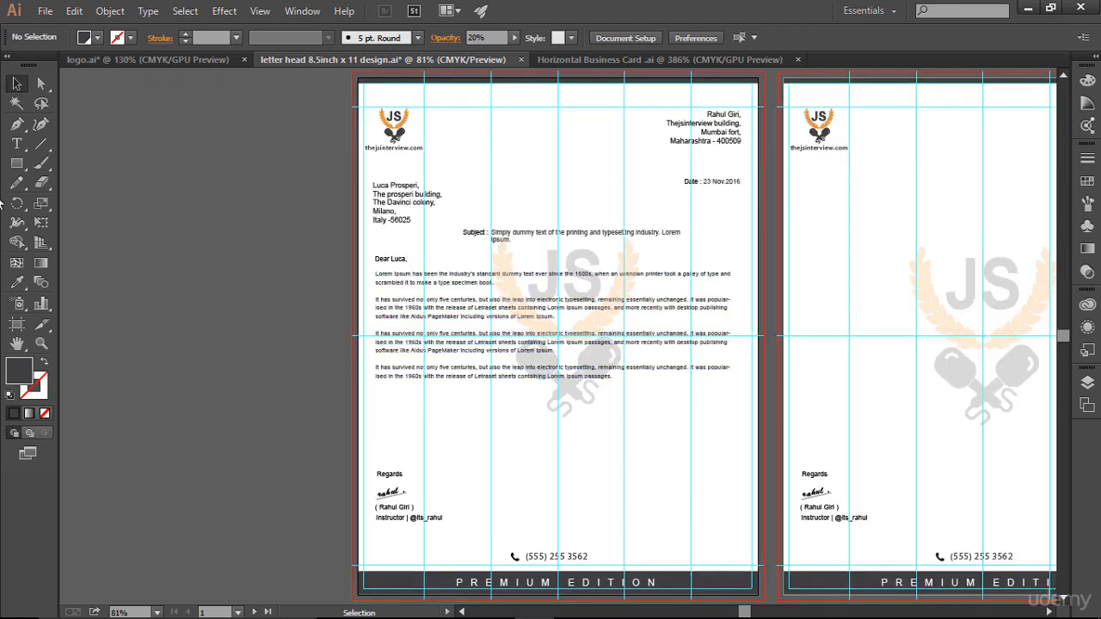
{"action": "key", "text": "z"}
{"action": "left_click_drag", "start_coordinate": [302, 188], "coordinate": [814, 489]}
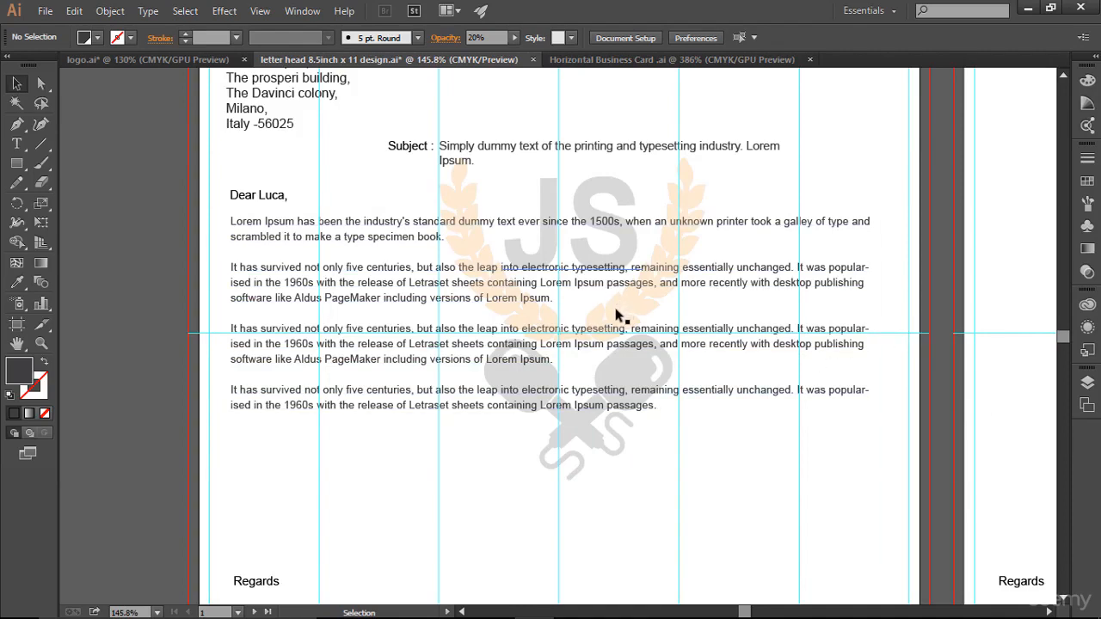
{"action": "mouse_move", "coordinate": [616, 315]}
{"action": "left_mouse_down"}
{"action": "mouse_move", "coordinate": [600, 325]}
{"action": "mouse_move", "coordinate": [602, 303]}
{"action": "mouse_move", "coordinate": [606, 340]}
{"action": "mouse_move", "coordinate": [599, 320]}
{"action": "left_mouse_up"}
- Hide the Lorem Ipsum body text layer in the Layers panel
{"action": "left_click", "coordinate": [762, 344]}
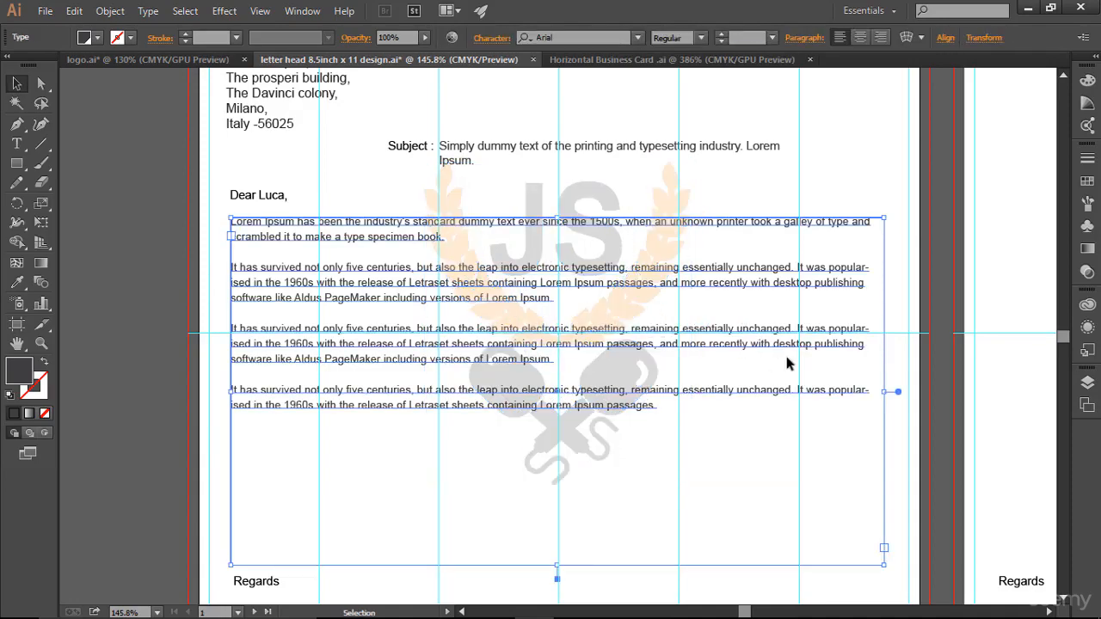
{"action": "left_click", "coordinate": [1087, 383]}
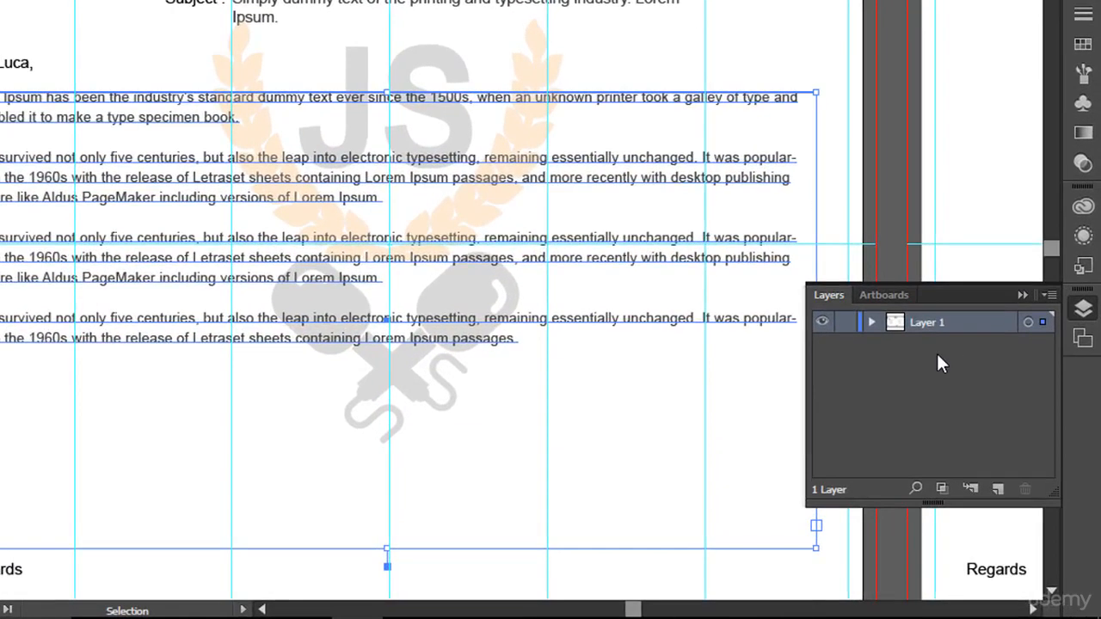
{"action": "left_click", "coordinate": [871, 322]}
{"action": "scroll", "coordinate": [932, 389], "scroll_direction": "down", "scroll_amount": 3}
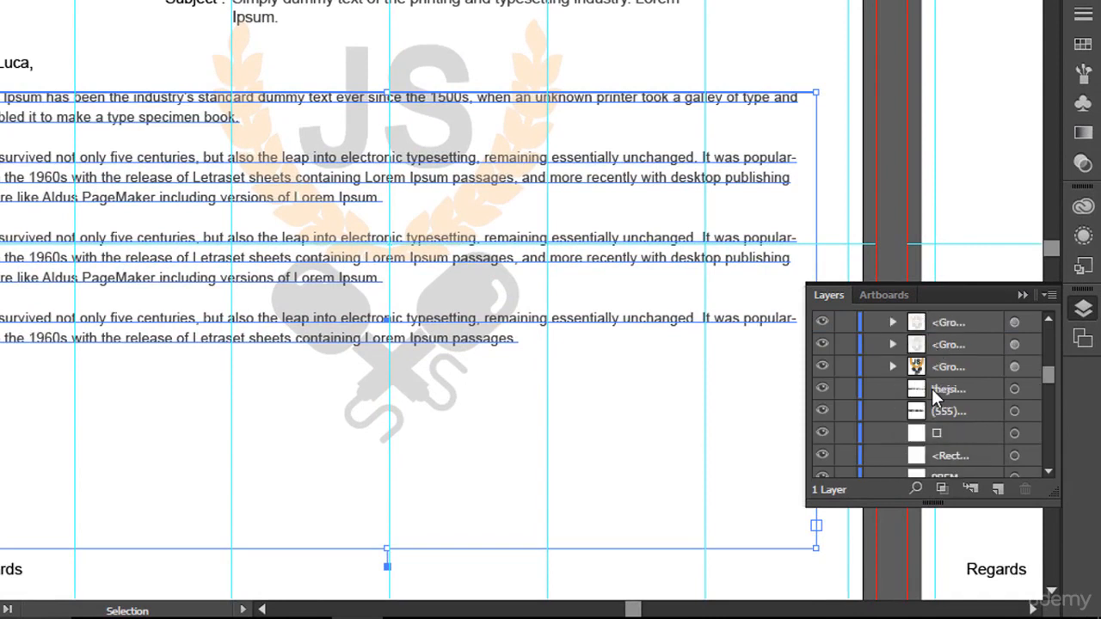
{"action": "scroll", "coordinate": [932, 389], "scroll_direction": "down", "scroll_amount": 3}
{"action": "scroll", "coordinate": [932, 389], "scroll_direction": "up", "scroll_amount": 1}
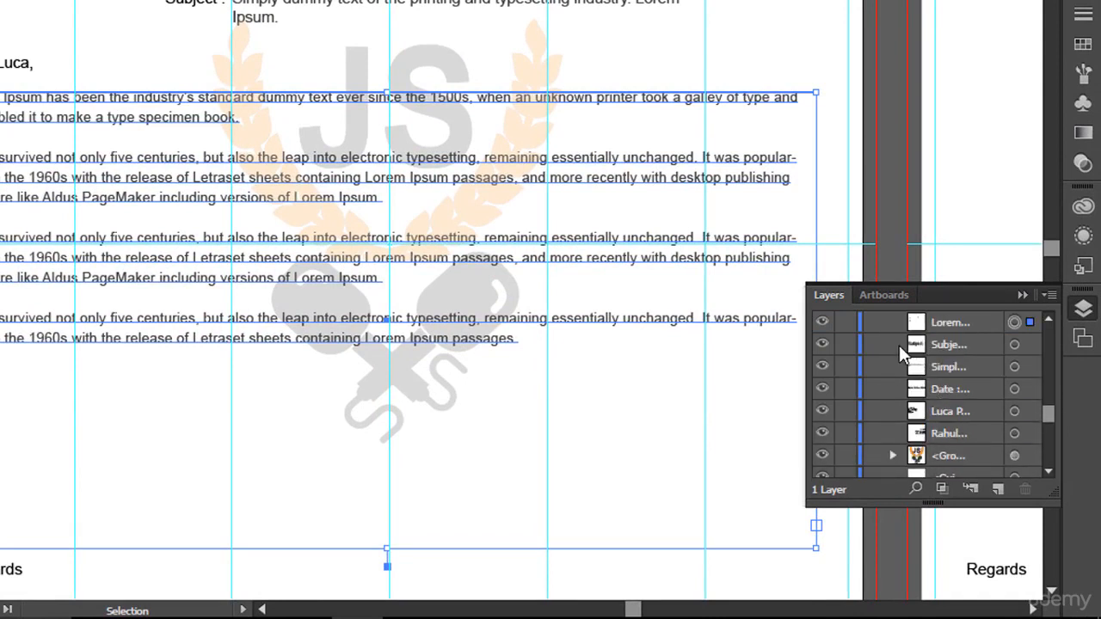
{"action": "left_click", "coordinate": [824, 324]}
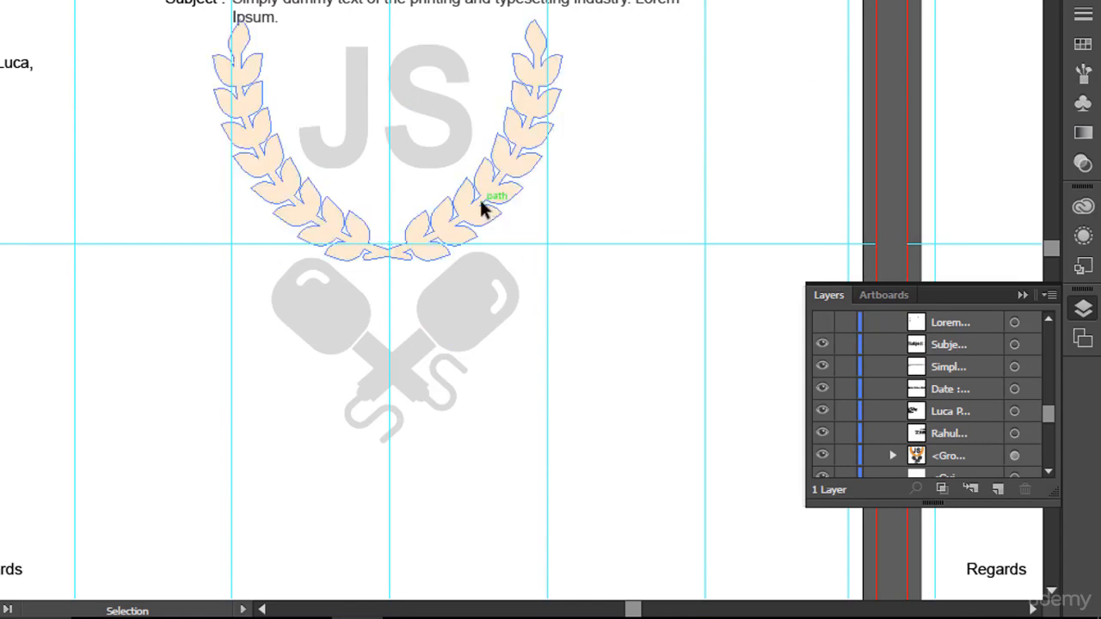
- Nudge the second page's JS watermark up two steps to line up with the first page's
{"action": "left_click", "coordinate": [534, 163]}
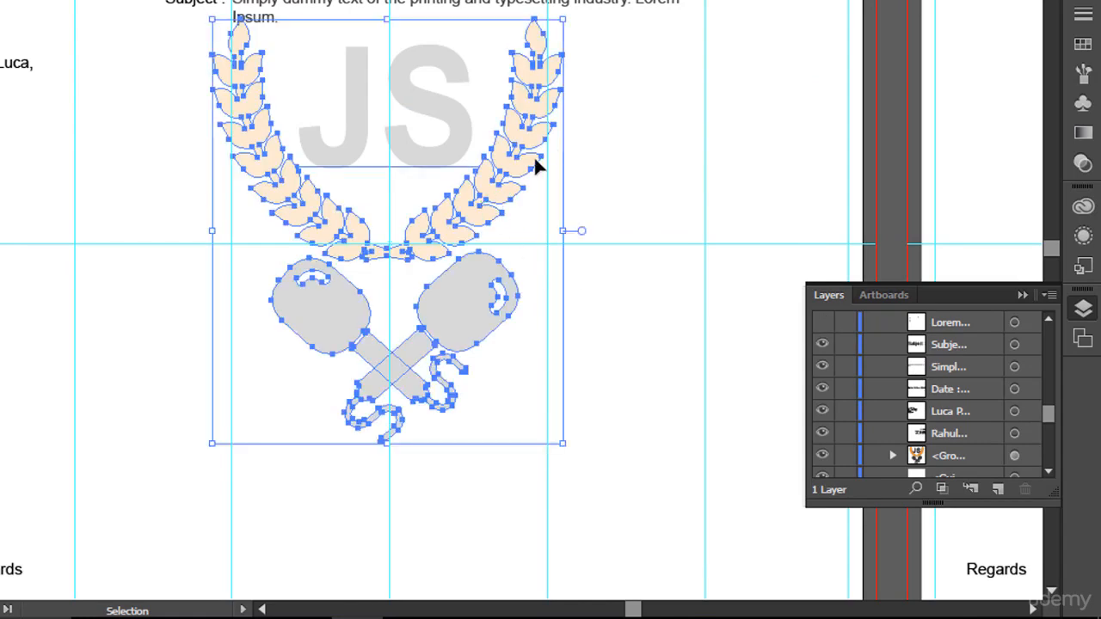
{"action": "left_click", "coordinate": [665, 203]}
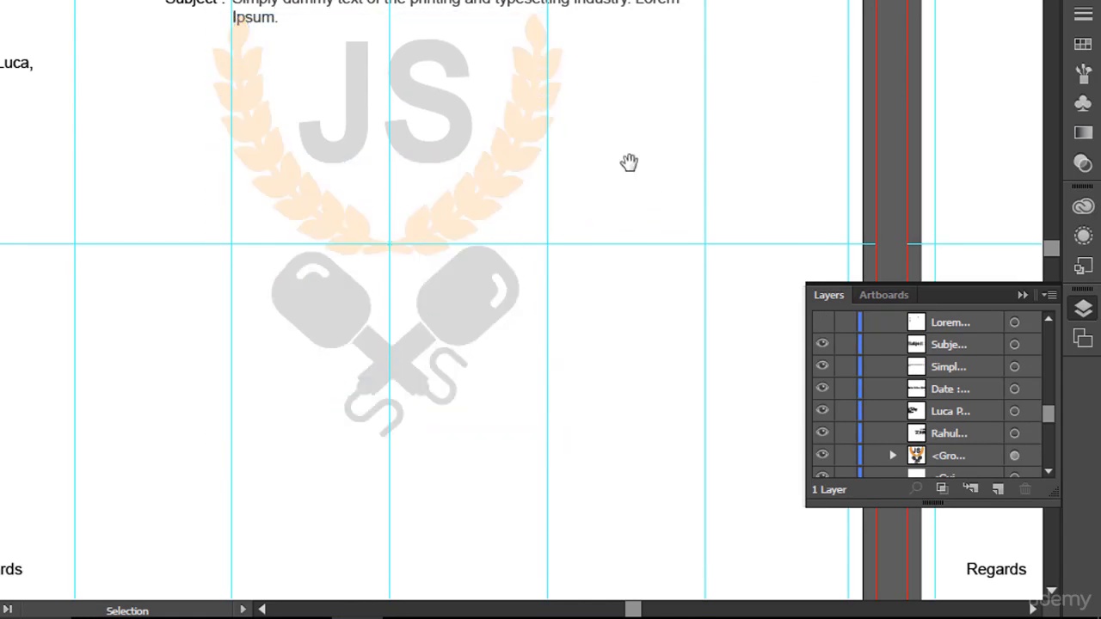
{"action": "left_click_drag", "start_coordinate": [634, 157], "coordinate": [208, 163]}
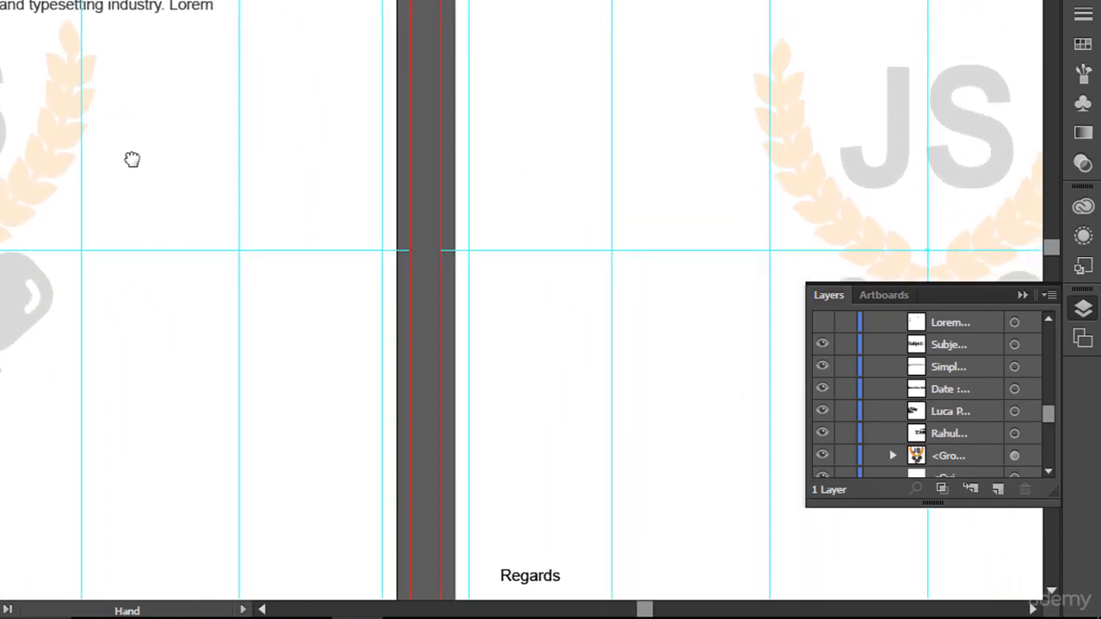
{"action": "left_click_drag", "start_coordinate": [131, 159], "coordinate": [30, 147]}
{"action": "left_click", "coordinate": [740, 219]}
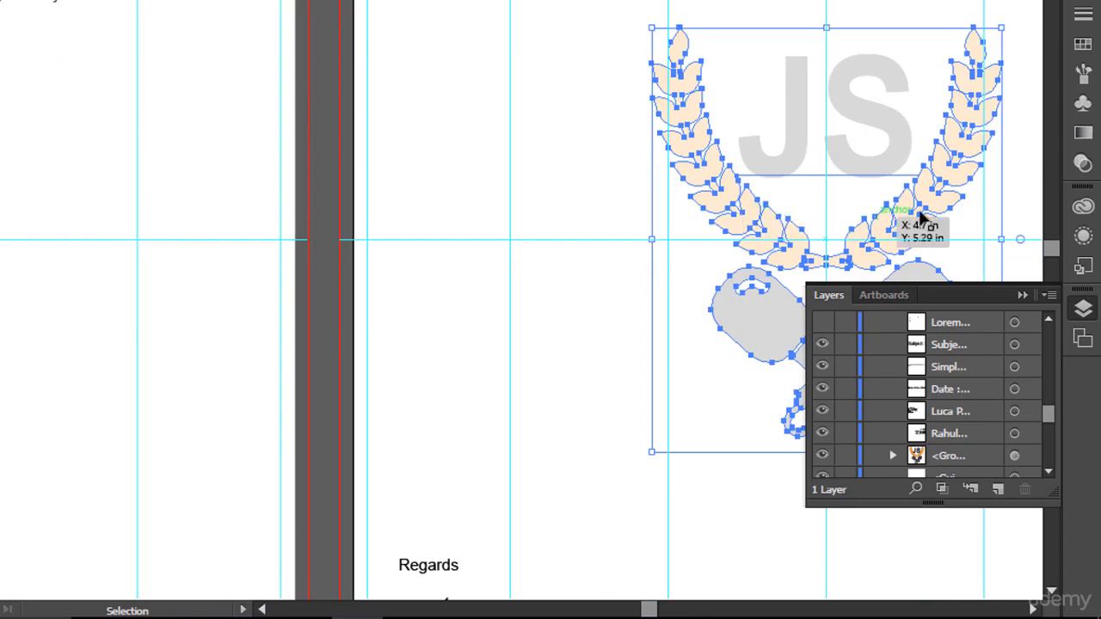
{"action": "key", "text": "Up"}
{"action": "key", "text": "Up"}
{"action": "key", "text": "Up"}
{"action": "key", "text": "Up"}
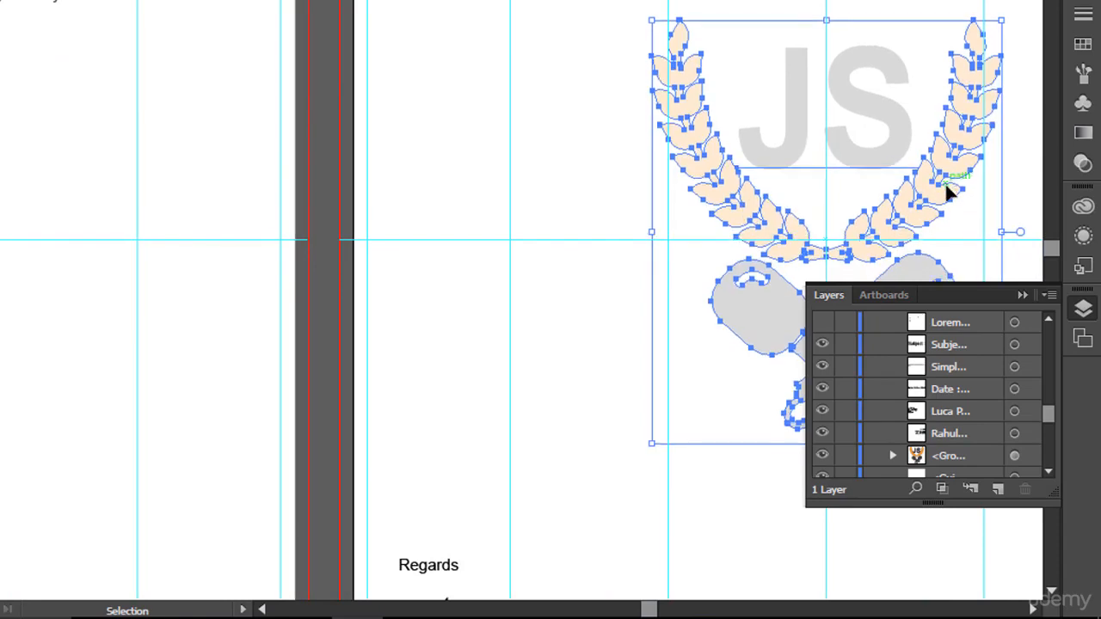
{"action": "key", "text": "Up"}
{"action": "key", "text": "Up"}
{"action": "key", "text": "Up"}
{"action": "key", "text": "Up"}
{"action": "key", "text": "Up"}
{"action": "key", "text": "Up"}
{"action": "key", "text": "Up"}
{"action": "key", "text": "Up"}
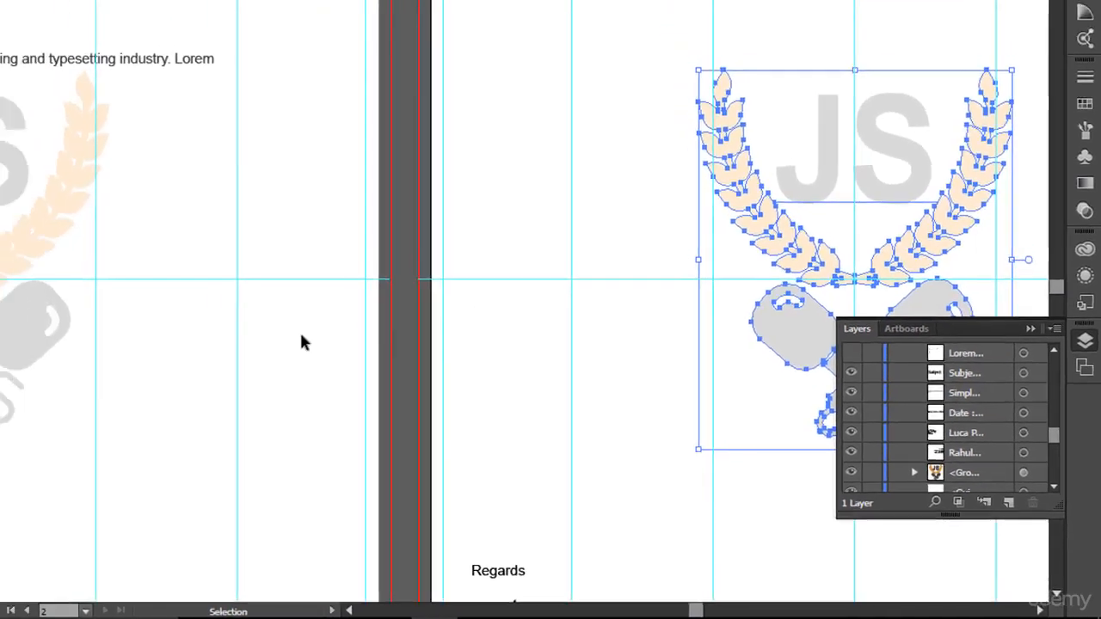
{"action": "left_click", "coordinate": [22, 269]}
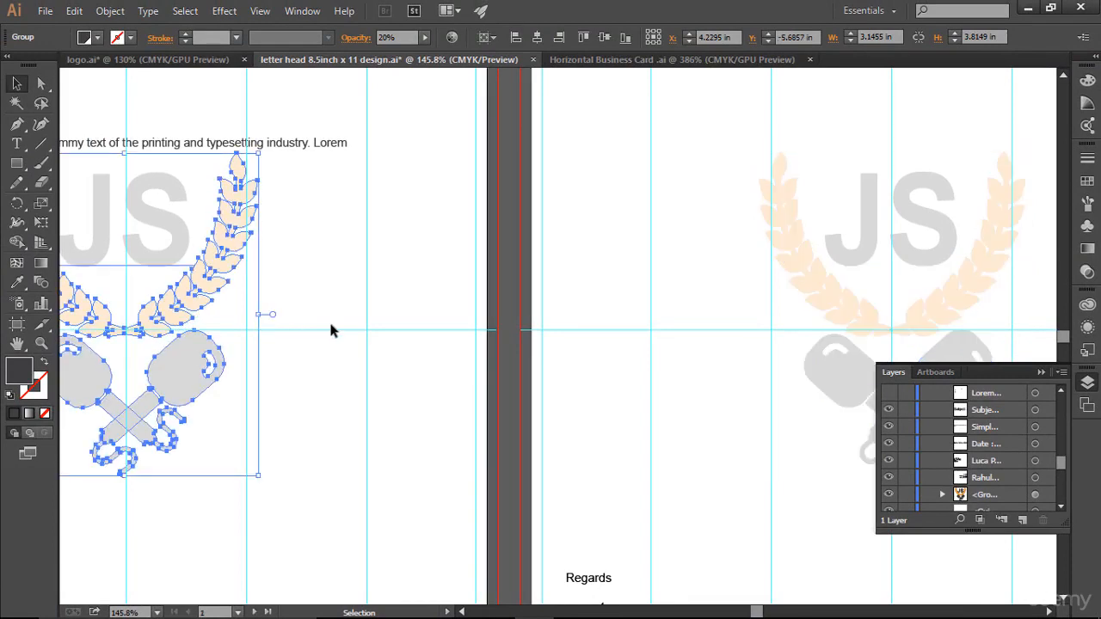
{"action": "left_click", "coordinate": [443, 344]}
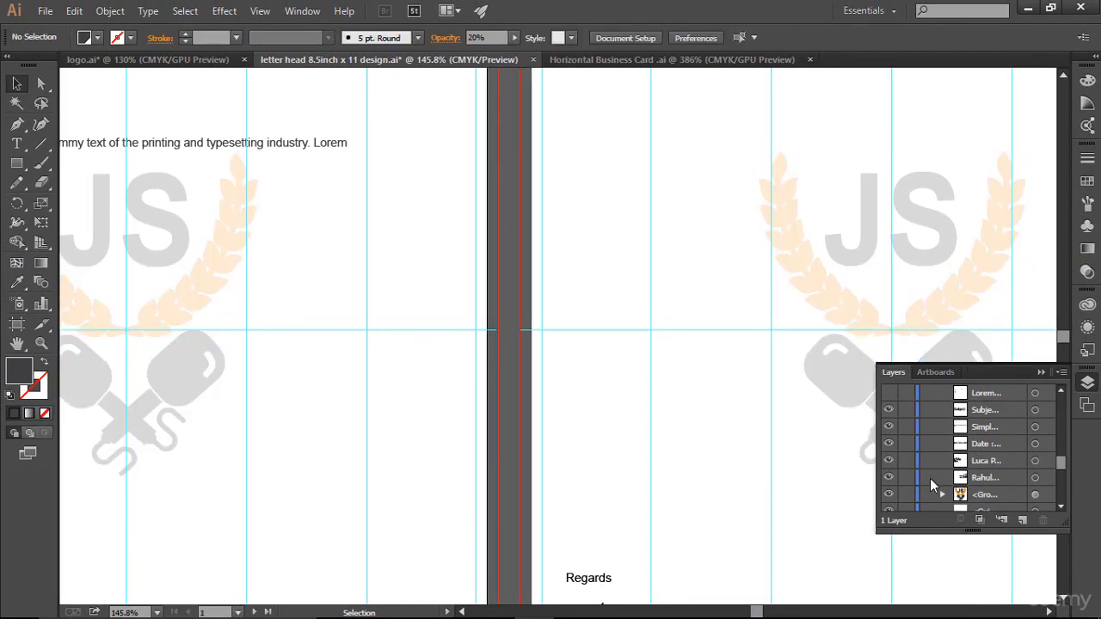
- Show the Lorem Ipsum body text again and fit the page in the window
{"action": "scroll", "coordinate": [930, 479], "scroll_direction": "down", "scroll_amount": 3}
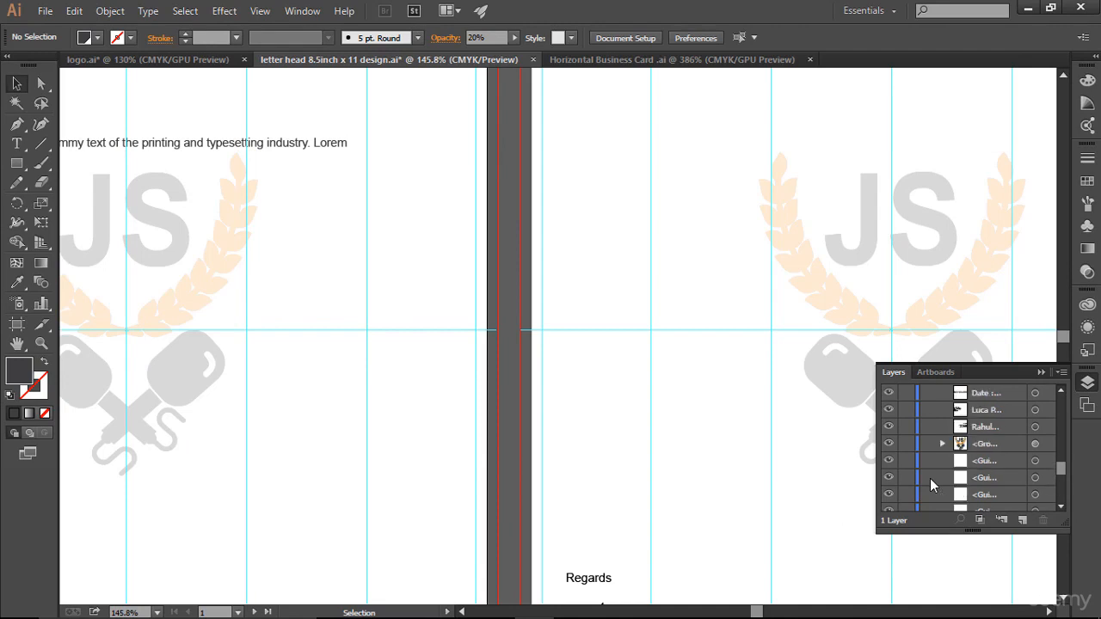
{"action": "scroll", "coordinate": [930, 479], "scroll_direction": "up", "scroll_amount": 5}
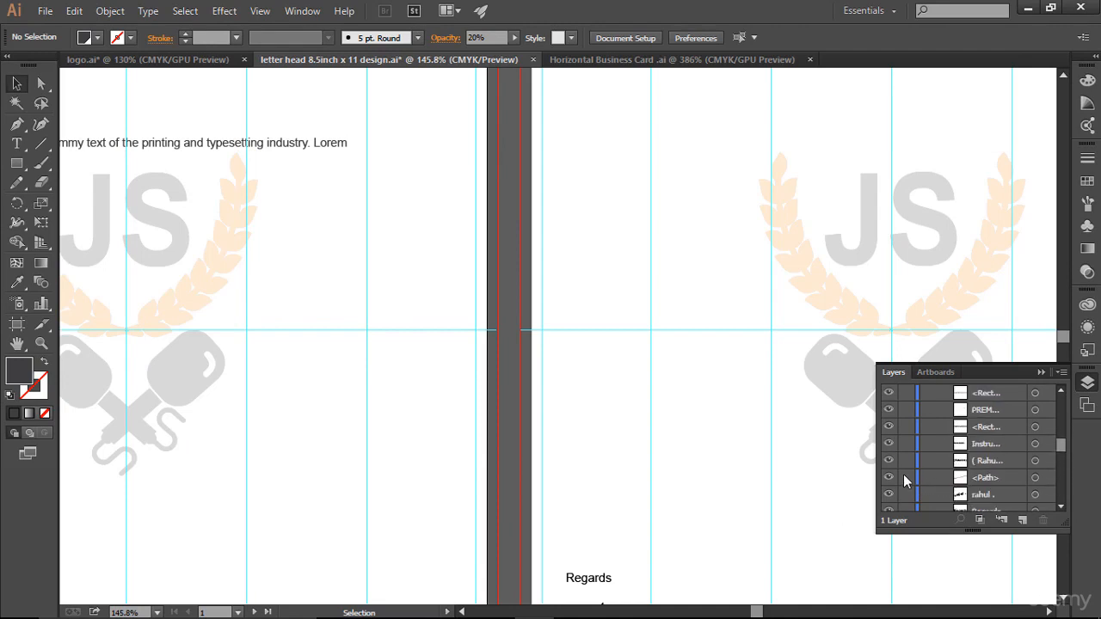
{"action": "scroll", "coordinate": [903, 474], "scroll_direction": "down", "scroll_amount": 3}
{"action": "left_click", "coordinate": [888, 494]}
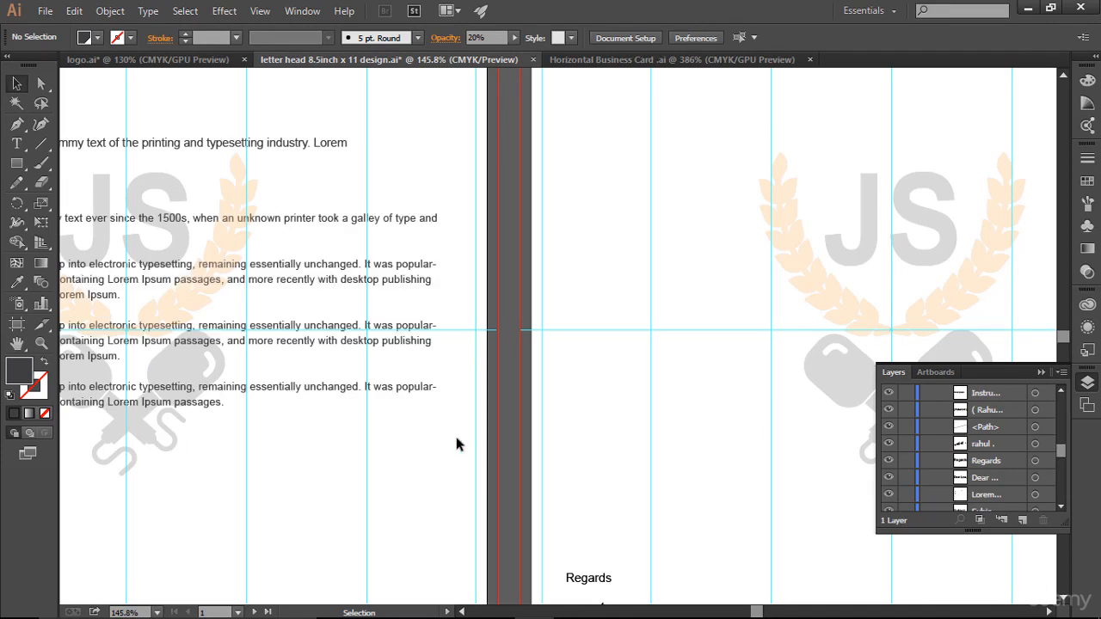
{"action": "key", "text": "ctrl+0"}
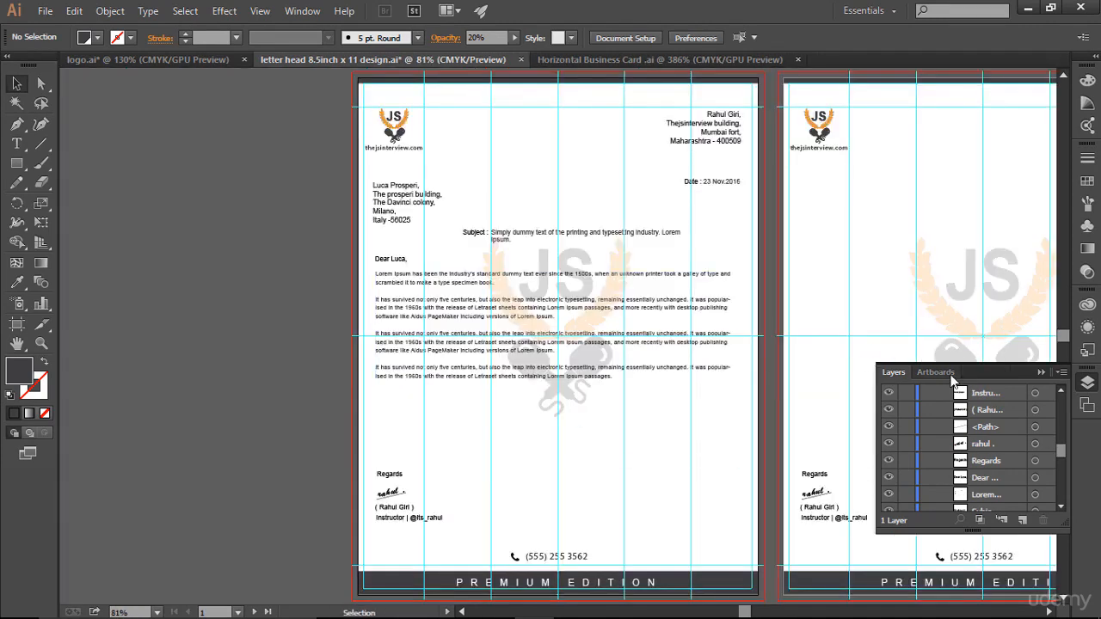
- Close Layers, hide guides and bleed lines with Ctrl+;, and centre both pages in view
{"action": "left_click", "coordinate": [1041, 373]}
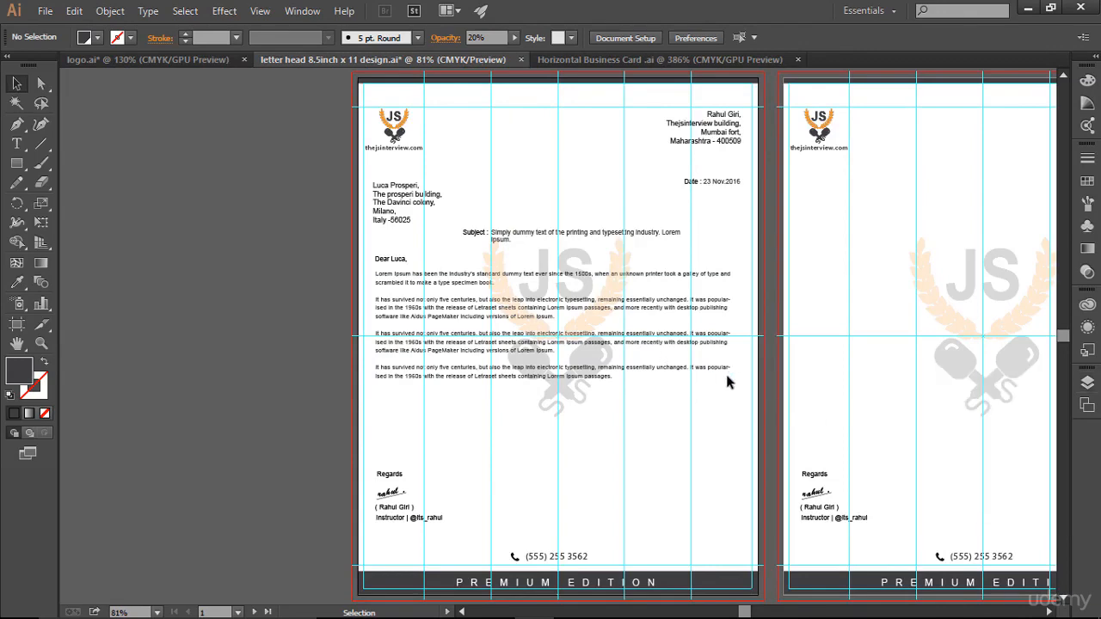
{"action": "left_click_drag", "start_coordinate": [728, 243], "coordinate": [478, 248]}
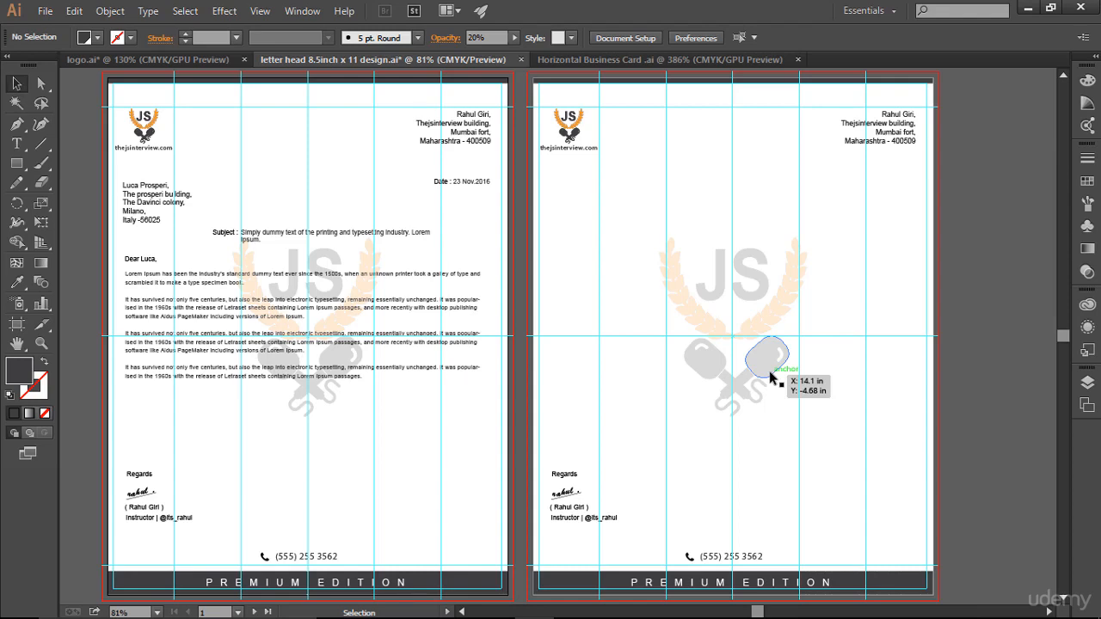
{"action": "key", "text": "ctrl"}
{"action": "key", "text": "ctrl+semicolon"}
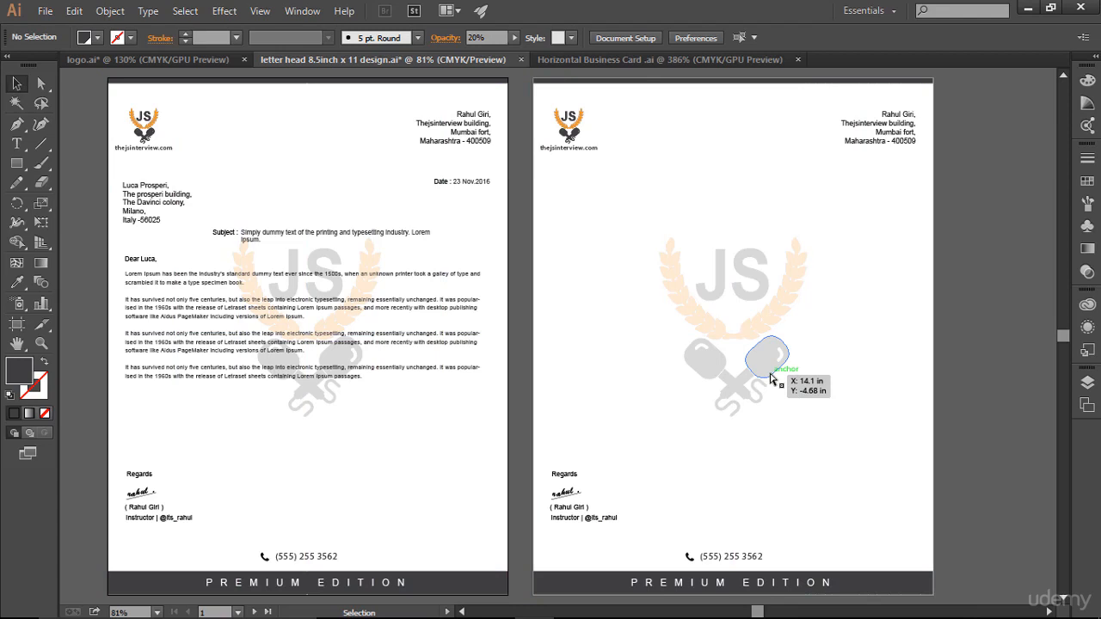
{"action": "key", "text": "space"}
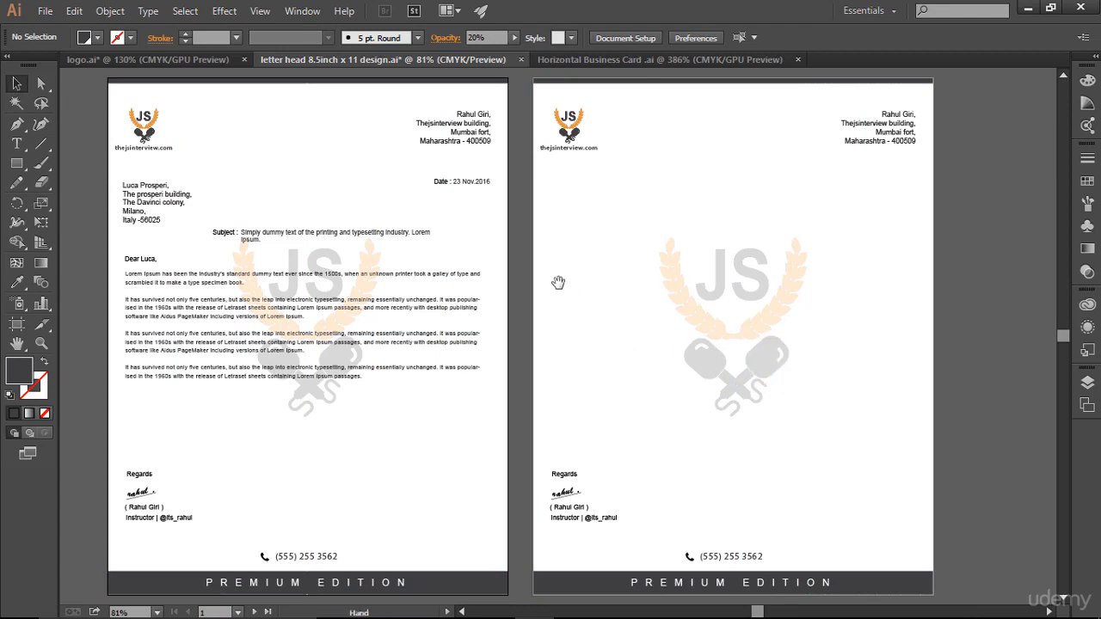
{"action": "left_click_drag", "start_coordinate": [560, 288], "coordinate": [583, 281]}
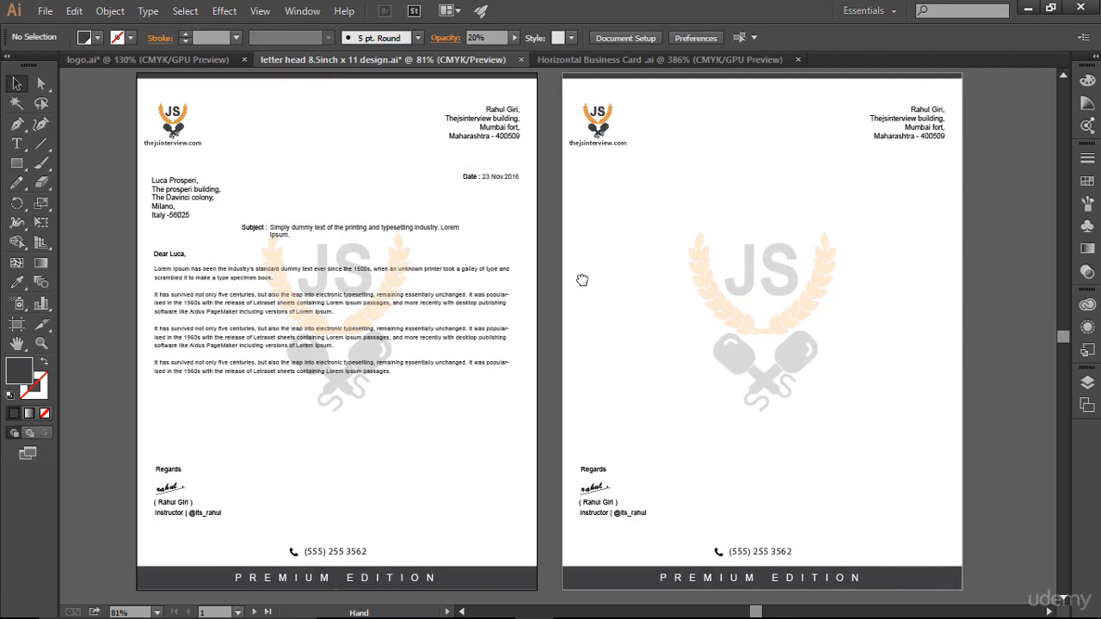